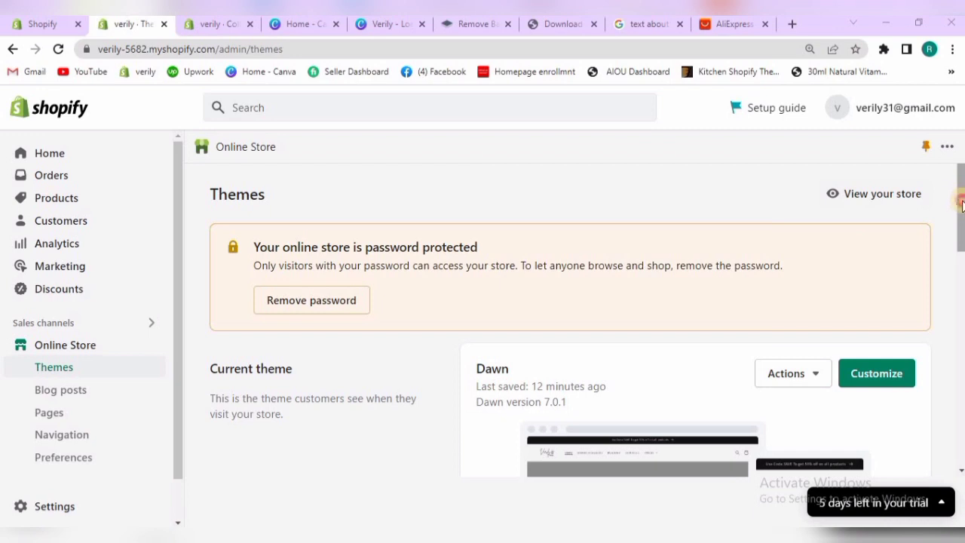
pyautogui.moveTo(961, 205); pyautogui.dragTo(958, 266)
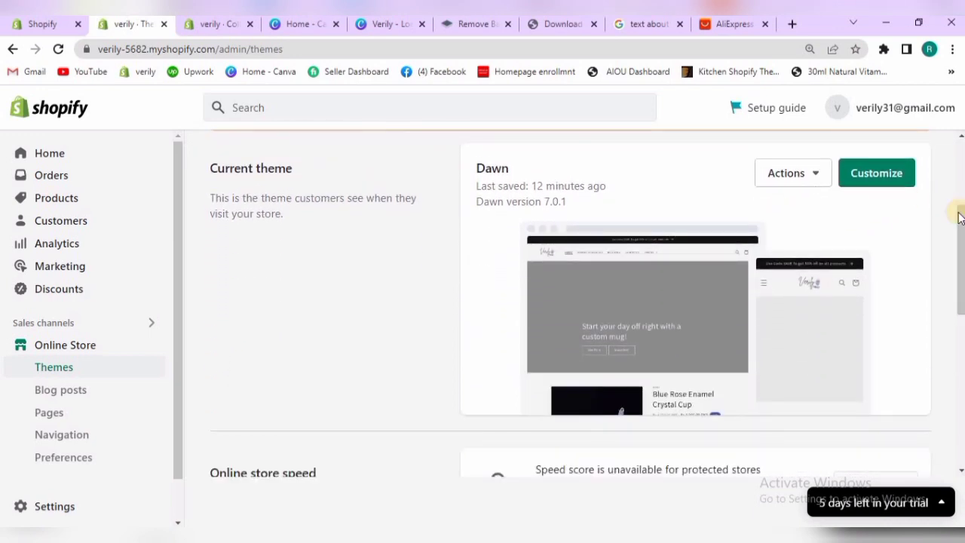
pyautogui.moveTo(960, 225)
pyautogui.mouseDown()
pyautogui.moveTo(960, 235)
pyautogui.moveTo(960, 223)
pyautogui.mouseUp()
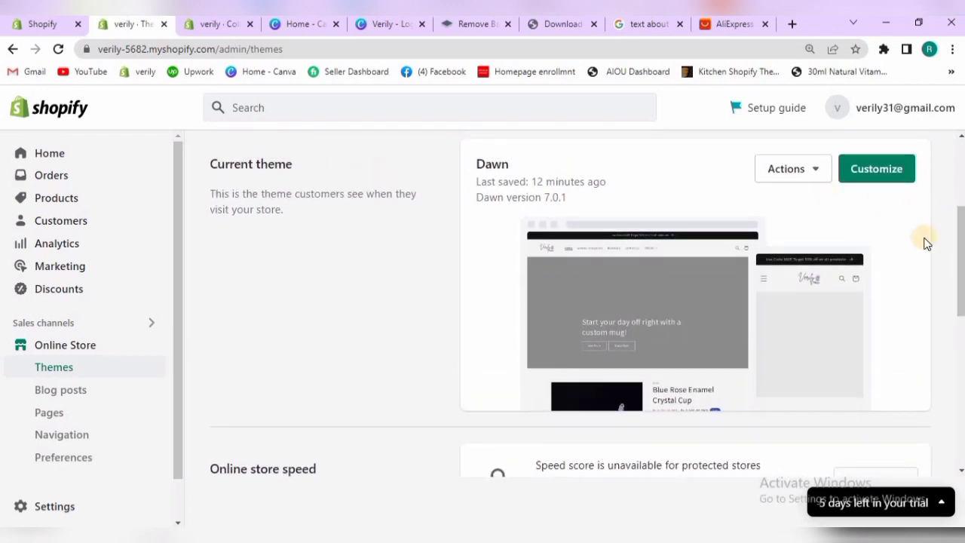
pyautogui.moveTo(958, 231); pyautogui.dragTo(955, 166)
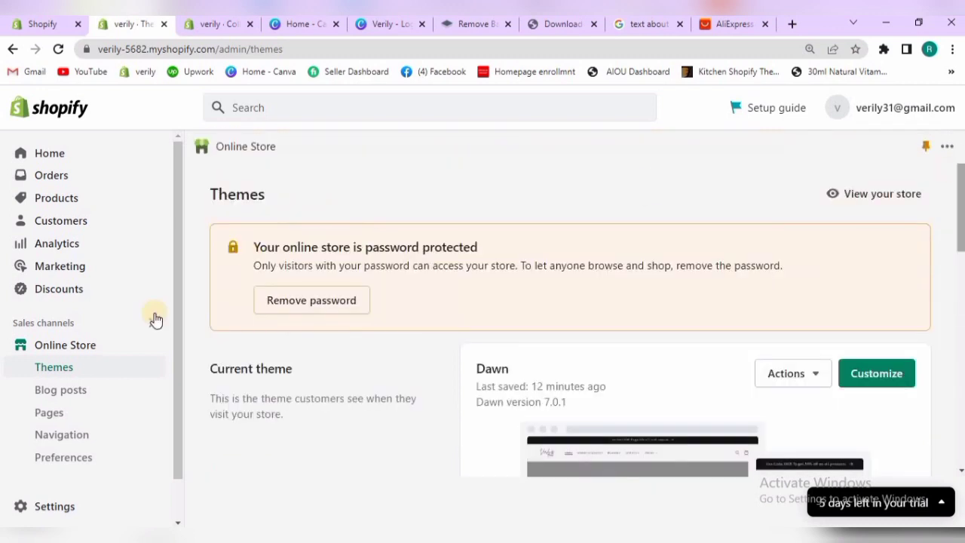
# Start a new product collection and title it Mugs
pyautogui.click(58, 198)
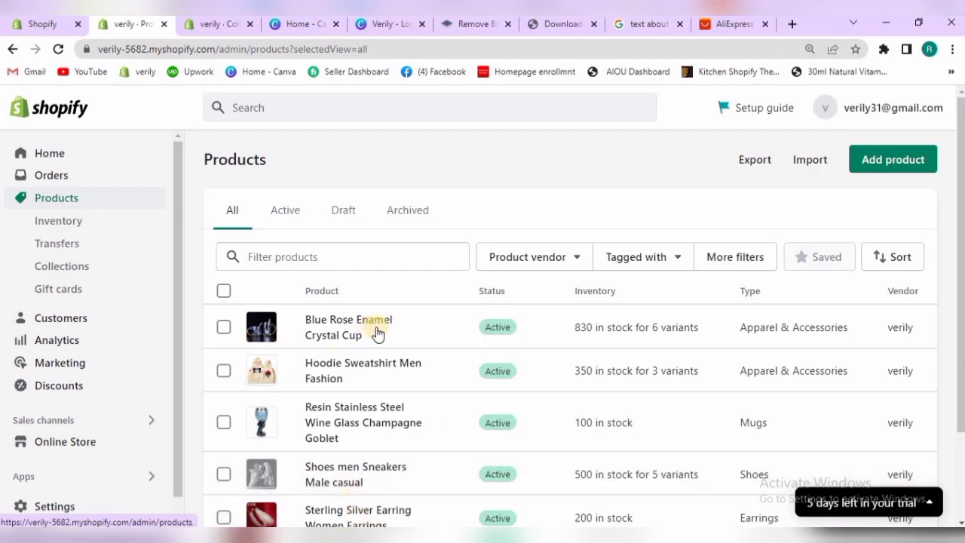
pyautogui.click(74, 270)
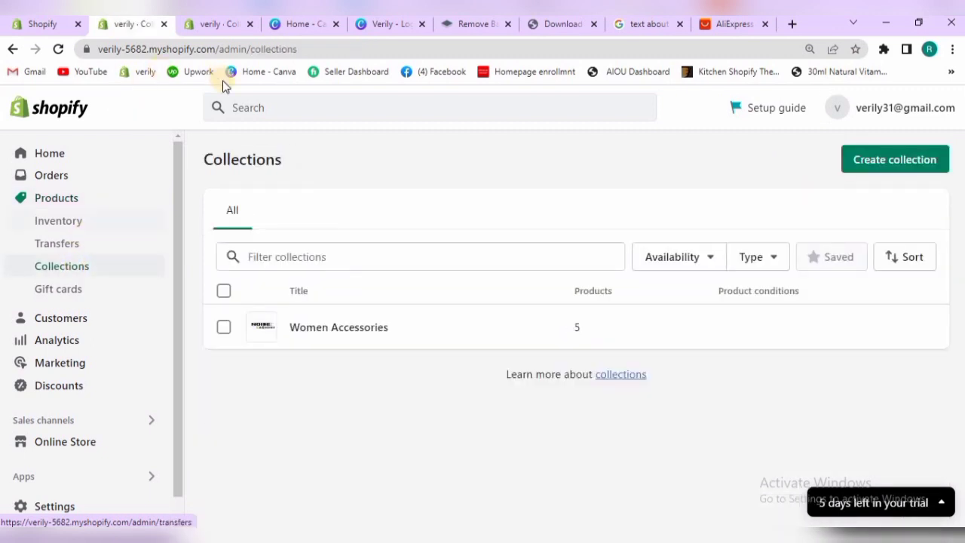
pyautogui.click(857, 160)
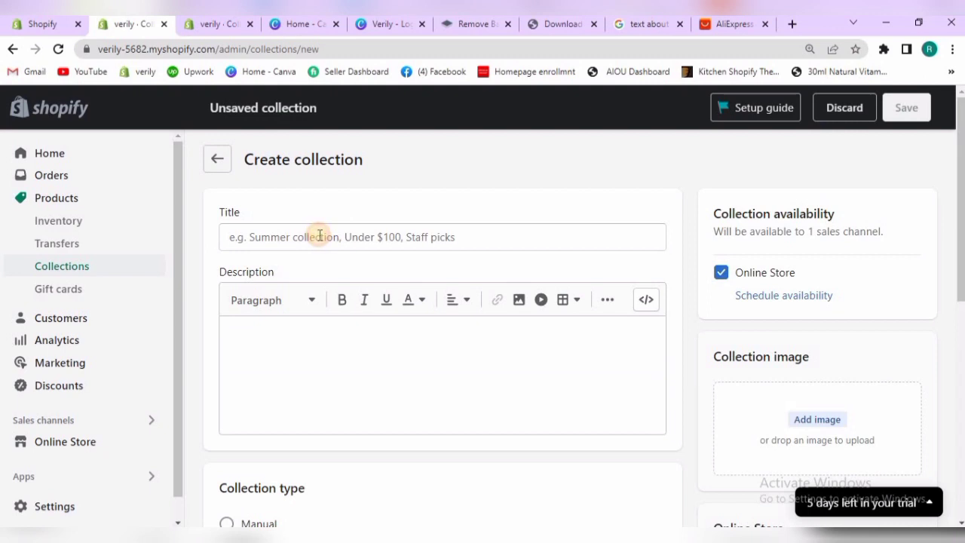
pyautogui.click(319, 235)
pyautogui.write('Mugs')
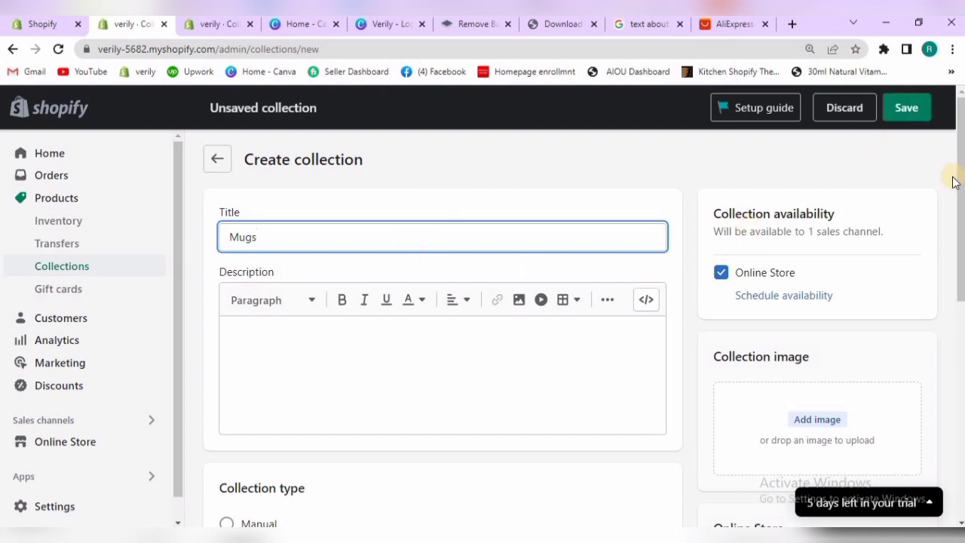
# Add the Blue Rose Enamel Crystal Cup photo whose file name starts with mainimage4Blue from Downloads as the collection image
pyautogui.scroll(-2, 801, 329)
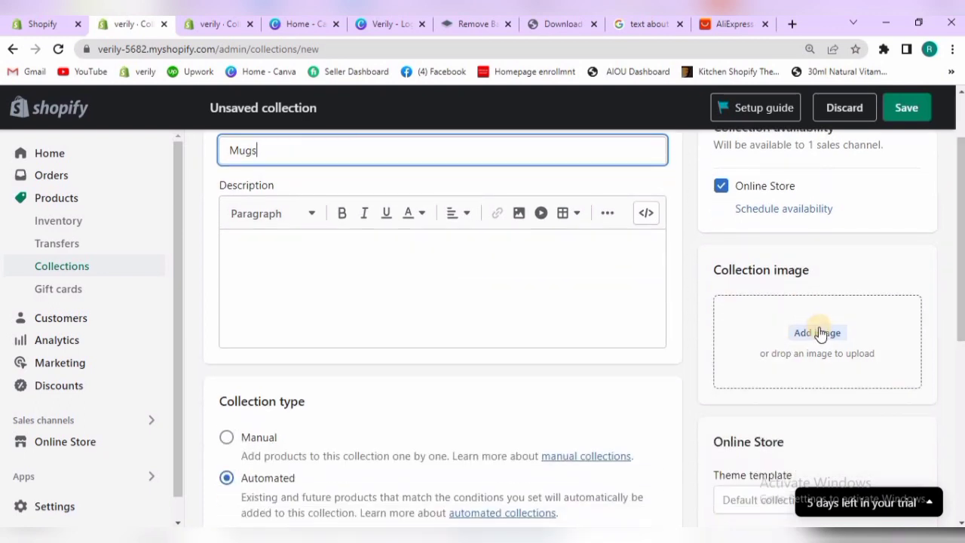
pyautogui.click(820, 332)
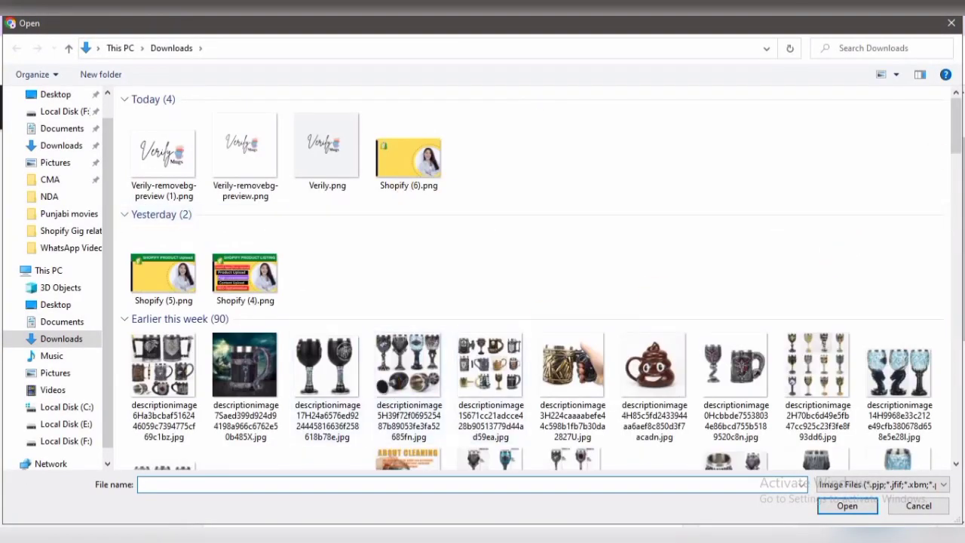
pyautogui.moveTo(954, 117); pyautogui.dragTo(956, 225)
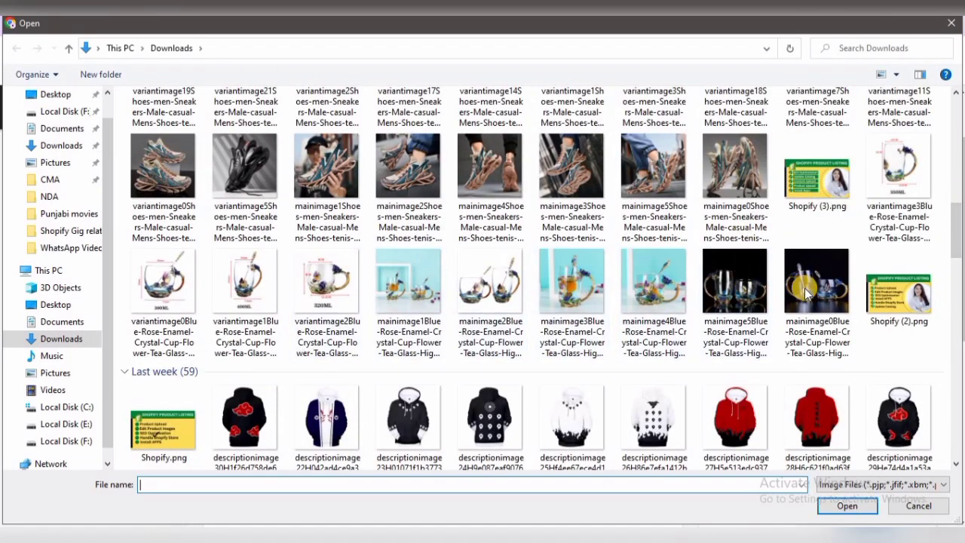
pyautogui.click(684, 294)
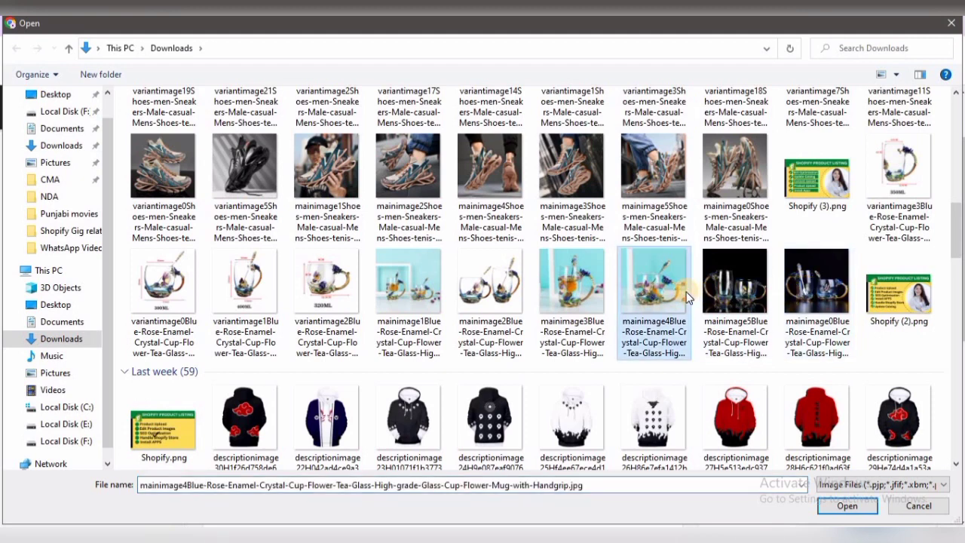
pyautogui.click(846, 505)
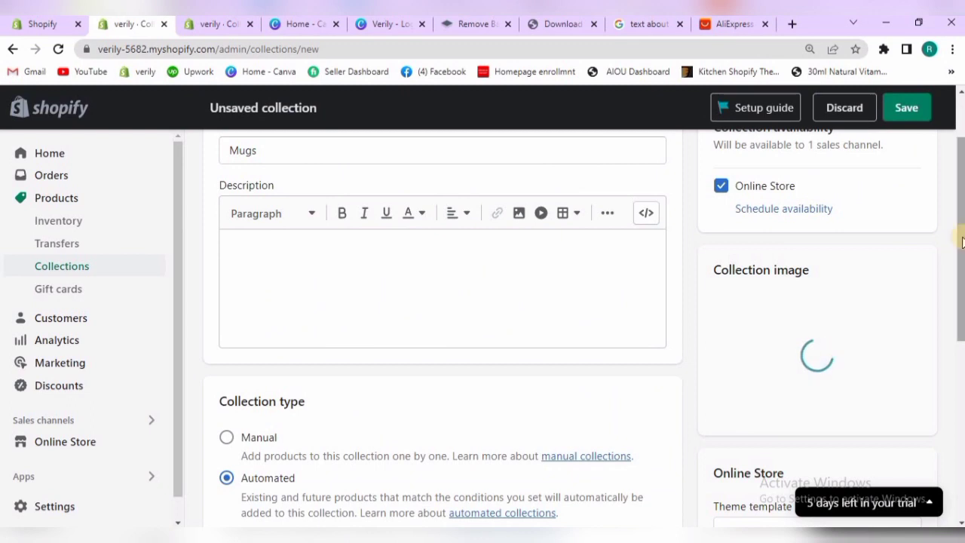
# Set the collection type to Manual and save the collection
pyautogui.moveTo(961, 210); pyautogui.dragTo(961, 253)
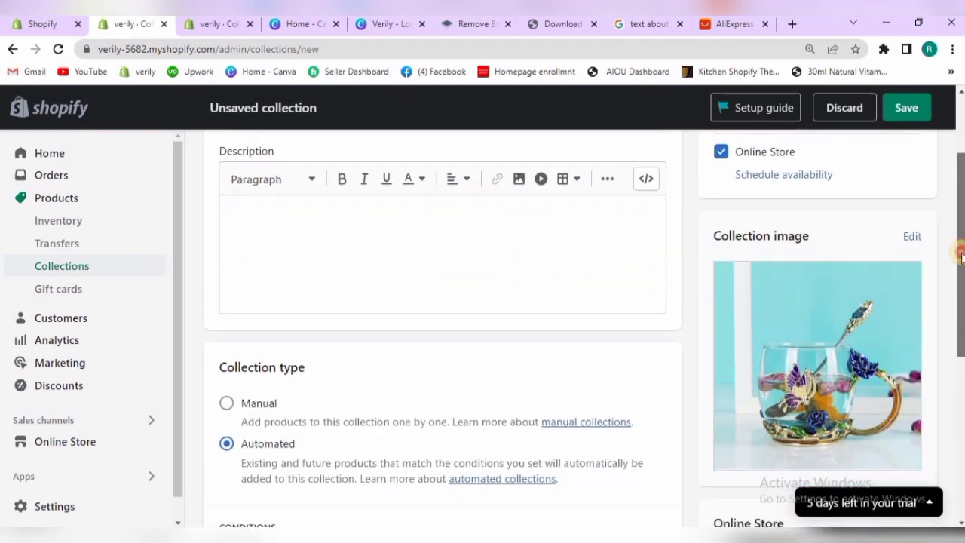
pyautogui.click(225, 409)
pyautogui.click(904, 107)
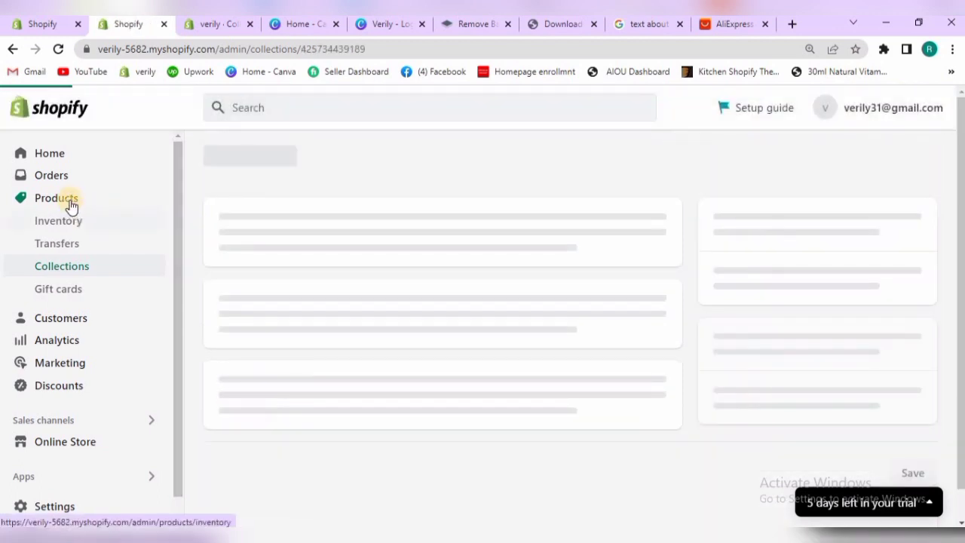
# Review the store's product list and look at the AliExpress home page as a product source
pyautogui.click(69, 204)
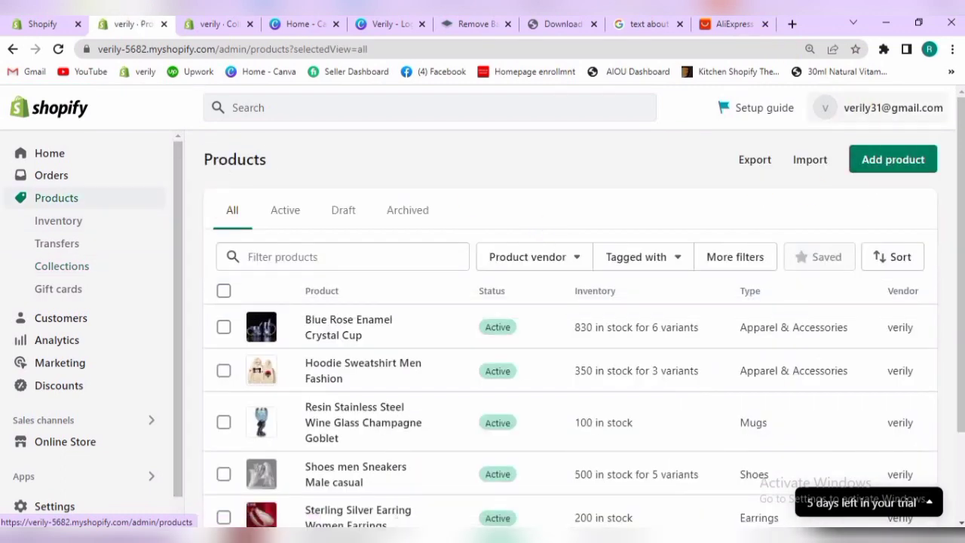
pyautogui.click(706, 25)
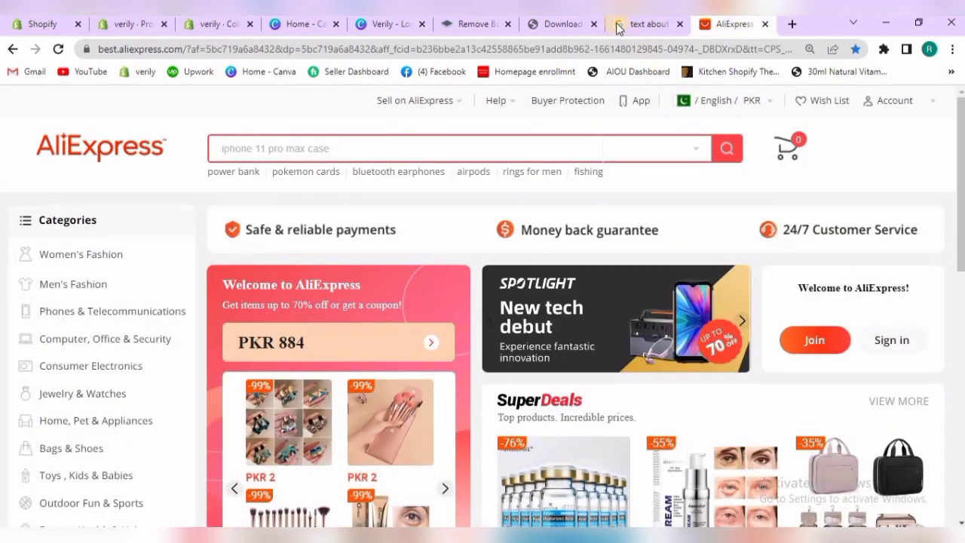
pyautogui.click(205, 30)
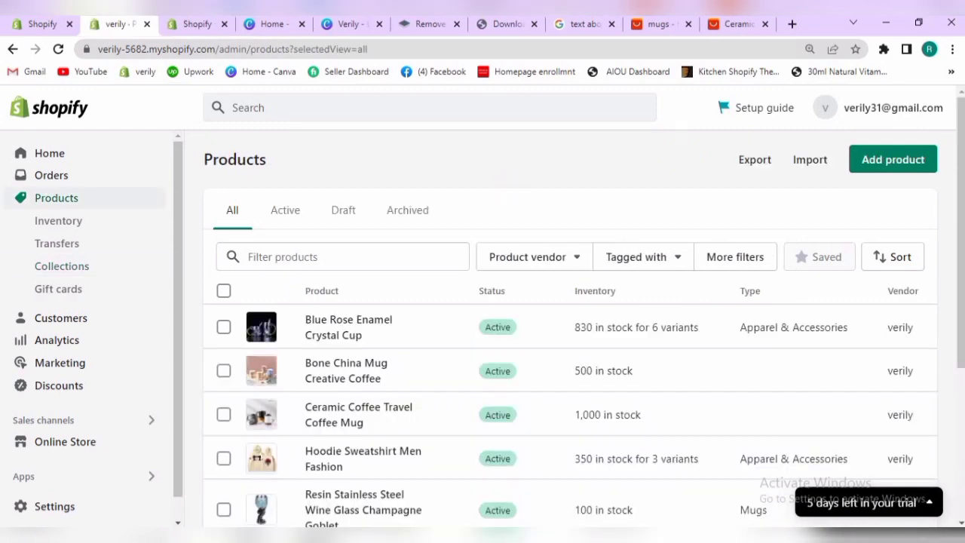
pyautogui.scroll(-2, 625, 216)
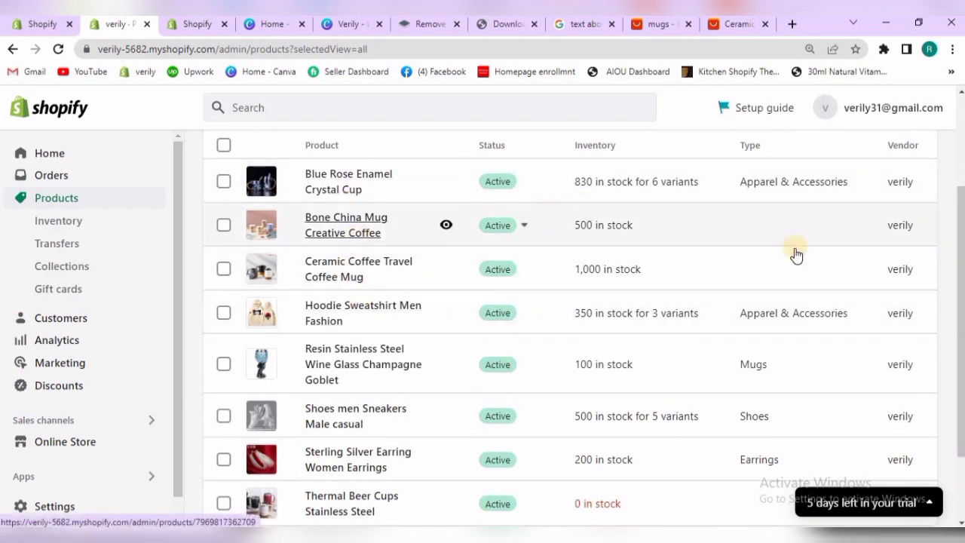
# Open the online store's current Dawn theme for customization and look over its home page preview
pyautogui.click(102, 446)
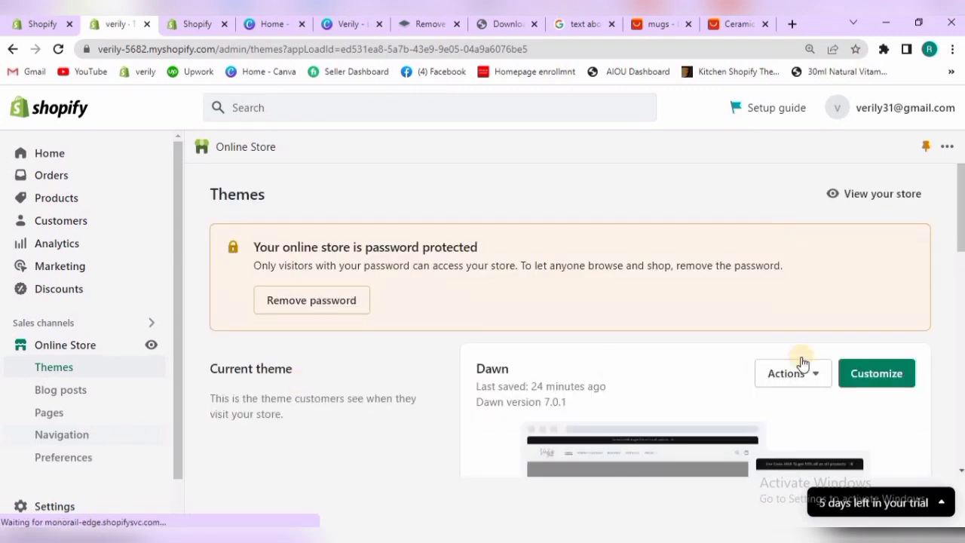
pyautogui.click(879, 381)
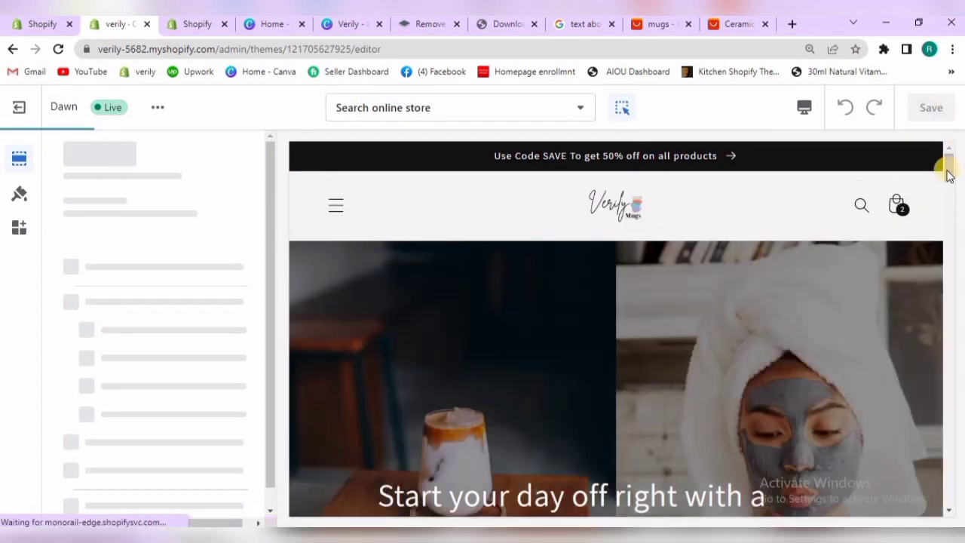
pyautogui.moveTo(945, 170); pyautogui.dragTo(941, 205)
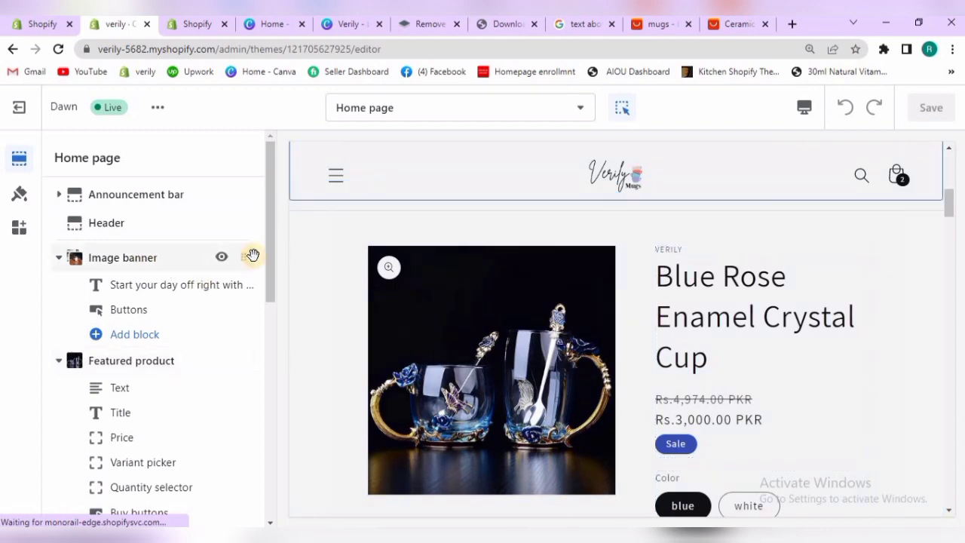
# Try Bone China Mug Creative Coffee as the product in the home page's Featured product section
pyautogui.scroll(-1, 164, 286)
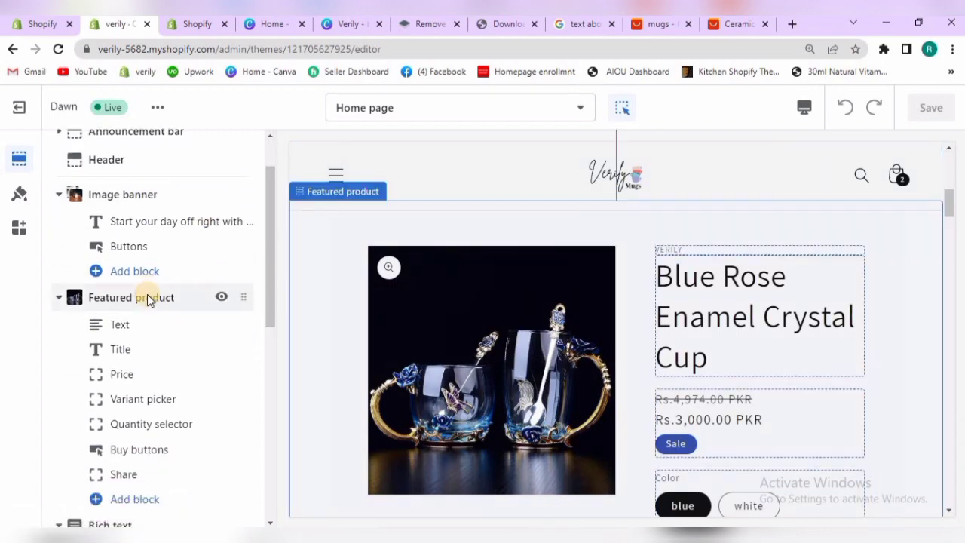
pyautogui.click(149, 299)
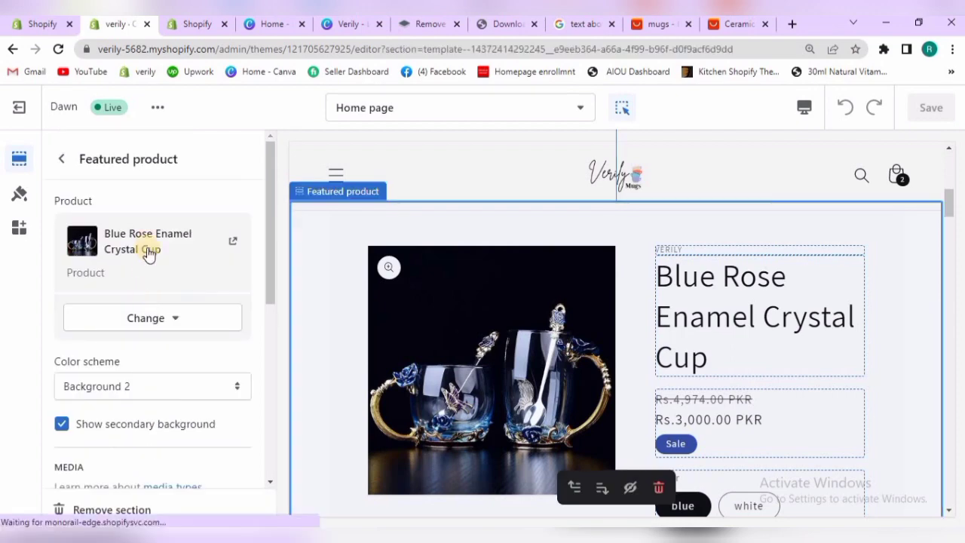
pyautogui.click(172, 319)
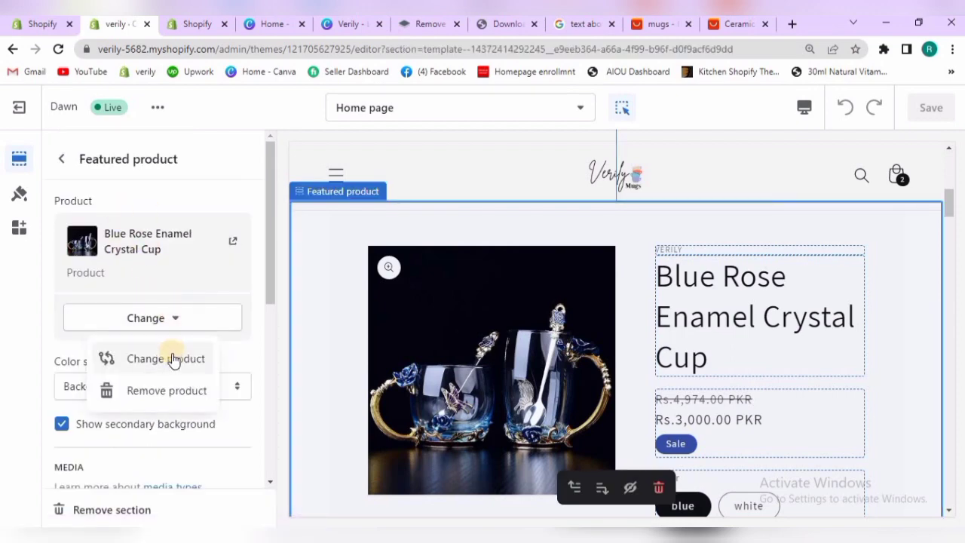
pyautogui.click(172, 359)
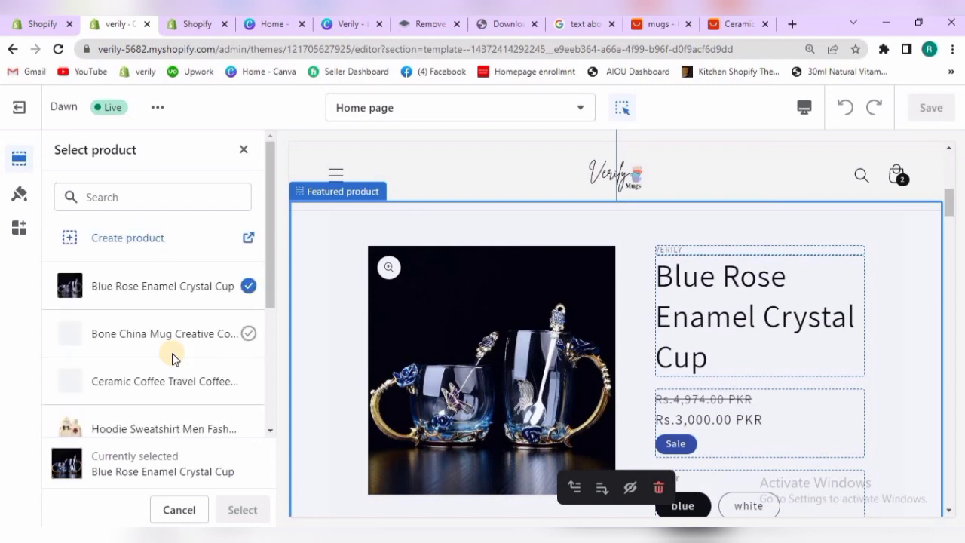
pyautogui.moveTo(272, 259); pyautogui.dragTo(247, 281)
pyautogui.click(246, 291)
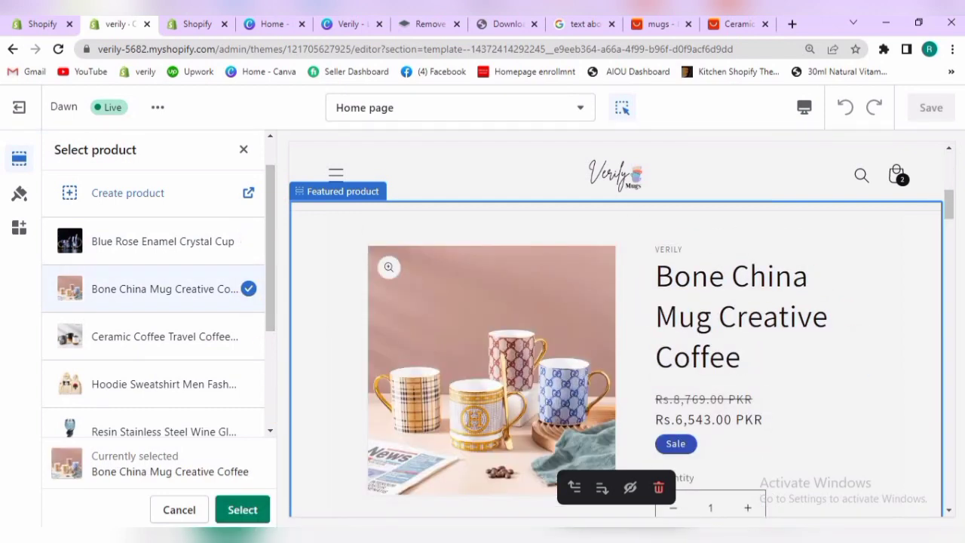
# Switch the featured product back to Blue Rose Enamel Crystal Cup and return to the home page's section list
pyautogui.moveTo(948, 207)
pyautogui.mouseDown()
pyautogui.moveTo(939, 146)
pyautogui.moveTo(941, 223)
pyautogui.moveTo(942, 197)
pyautogui.mouseUp()
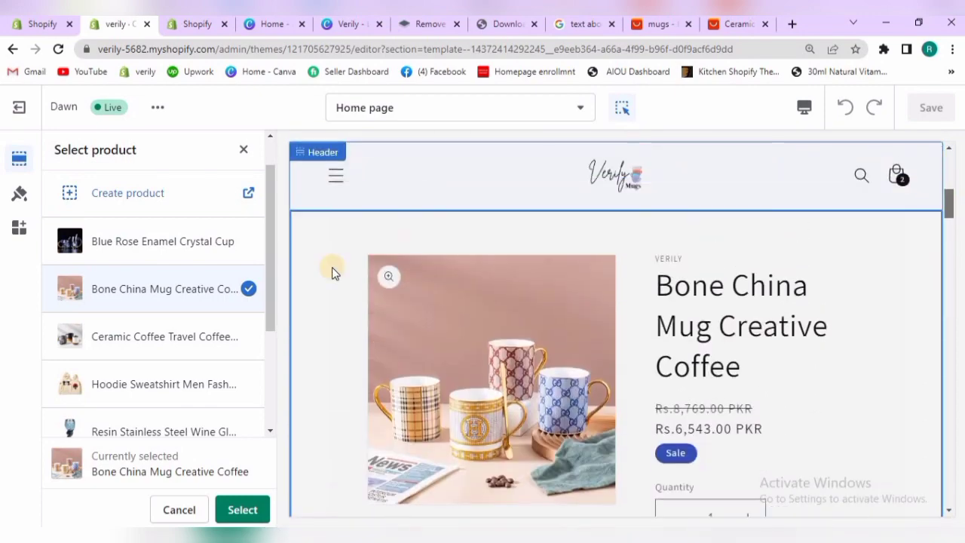
pyautogui.click(224, 252)
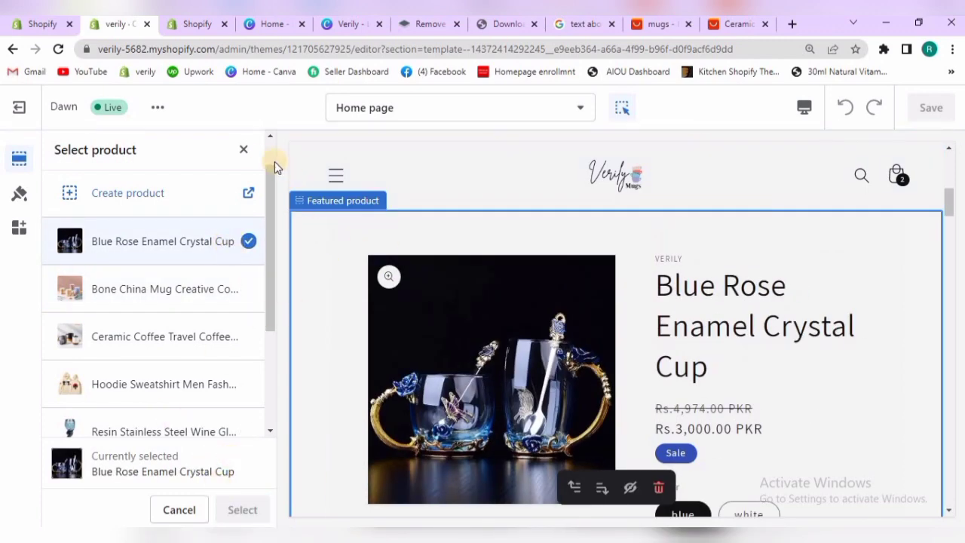
pyautogui.click(241, 151)
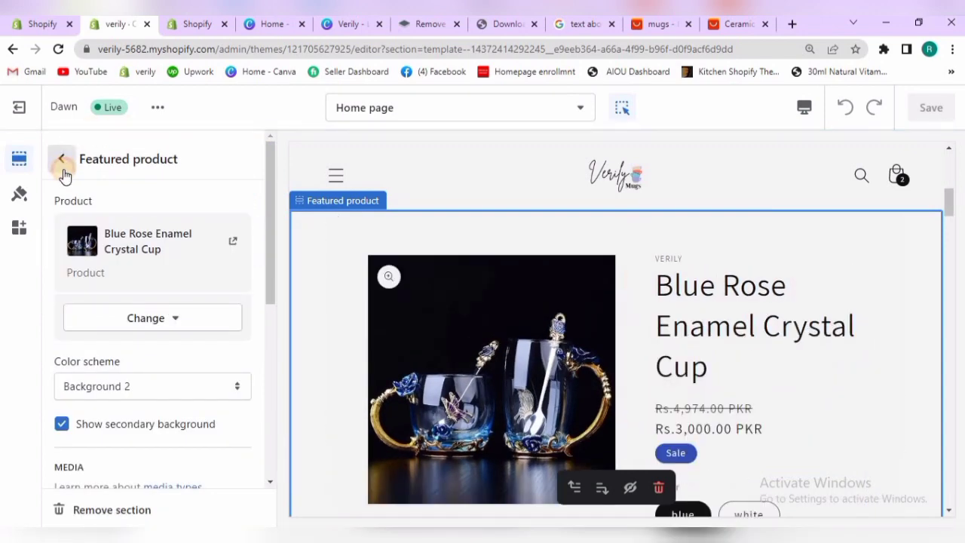
pyautogui.click(62, 160)
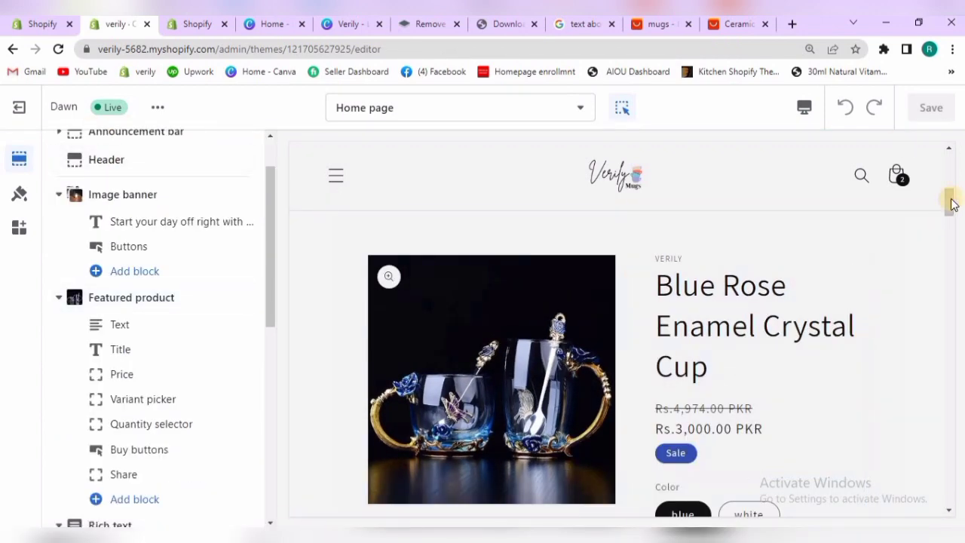
# Look over the home page preview and open the settings of the Featured collection section
pyautogui.moveTo(951, 204); pyautogui.dragTo(947, 269)
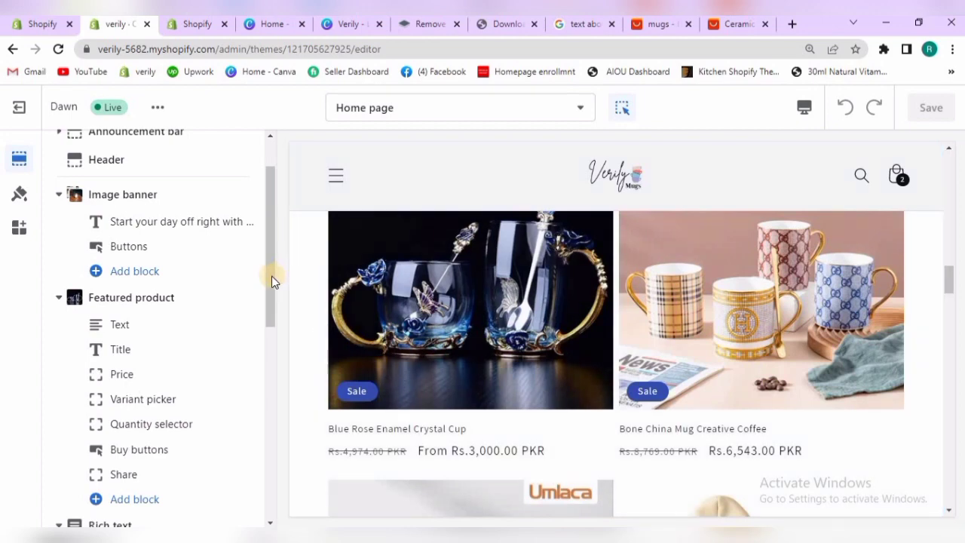
pyautogui.moveTo(271, 280); pyautogui.dragTo(271, 385)
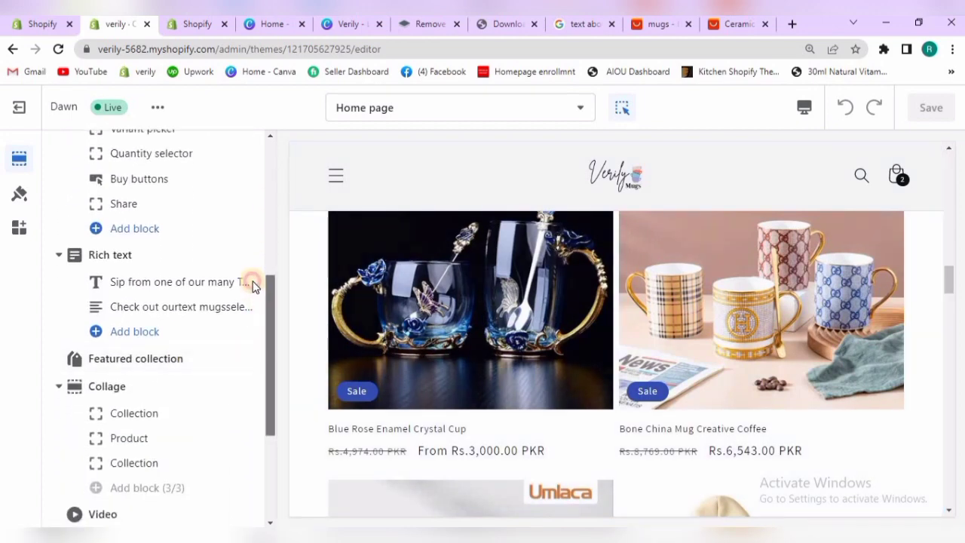
pyautogui.scroll(5, 236, 259)
pyautogui.click(172, 257)
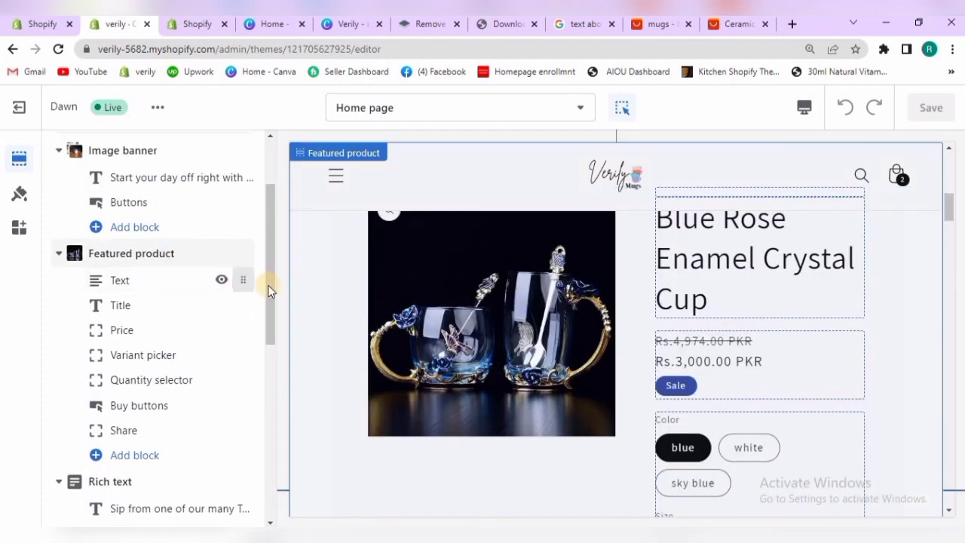
pyautogui.moveTo(269, 290); pyautogui.dragTo(272, 379)
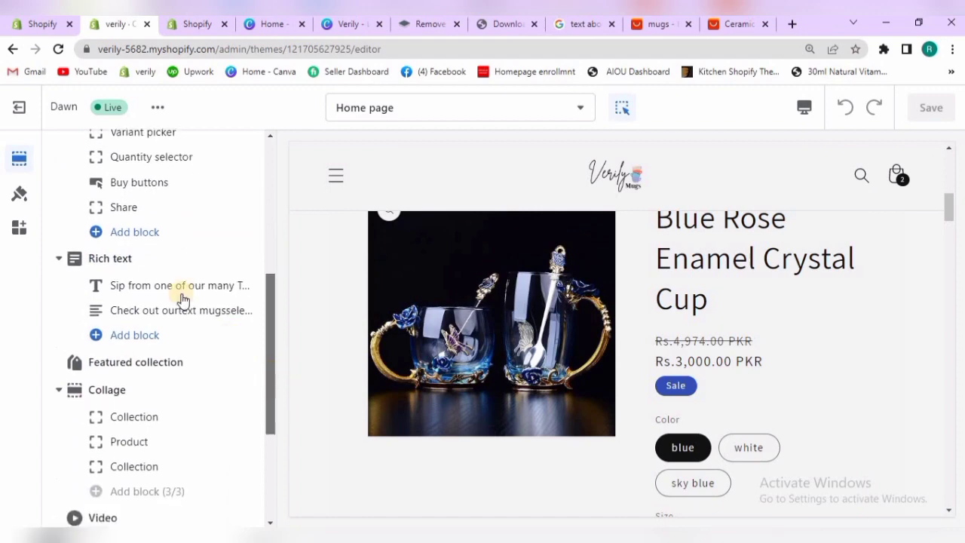
pyautogui.click(185, 361)
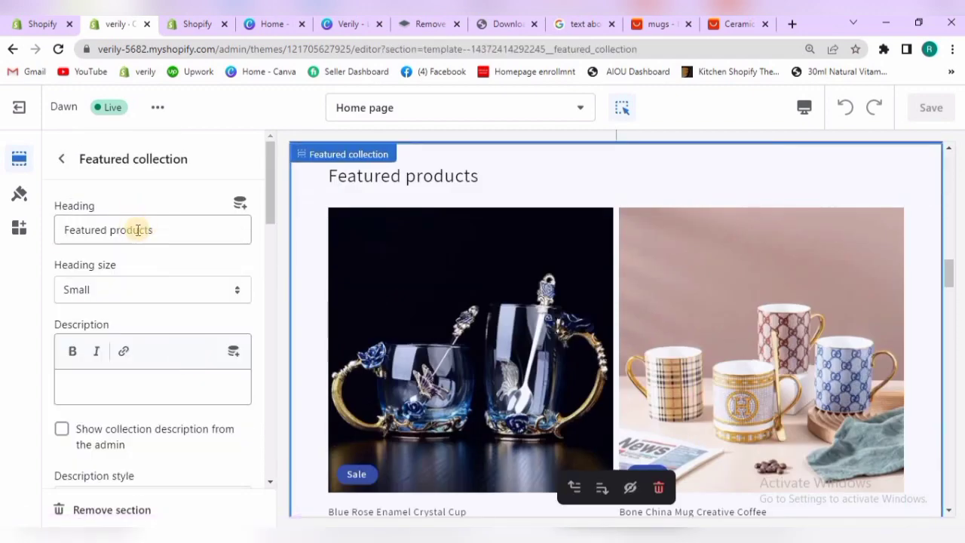
# Change the Featured collection's heading to "Best Selling" and set its heading size to Medium
pyautogui.click(160, 231)
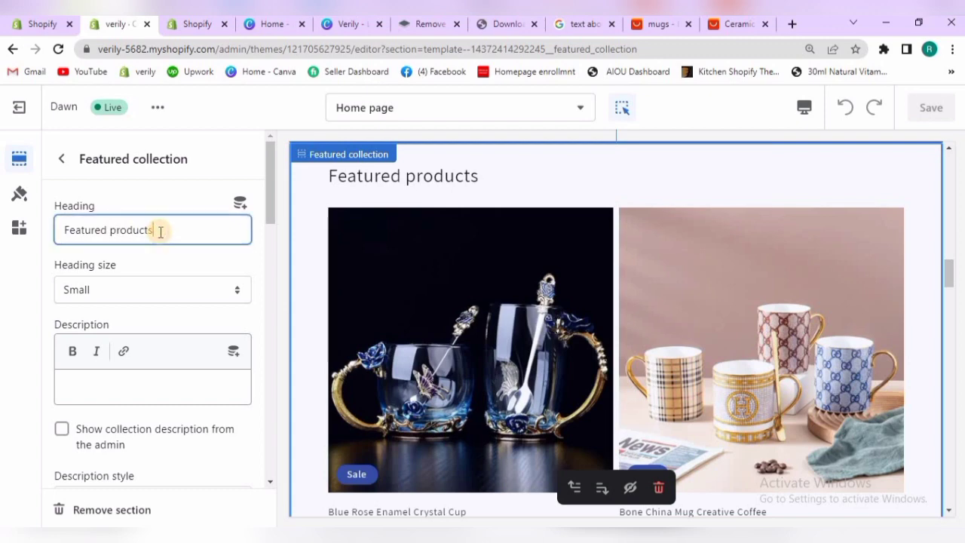
pyautogui.press('BackSpace')
pyautogui.press('BackSpace')
pyautogui.press('BackSpace')
pyautogui.press('BackSpace')
pyautogui.press('BackSpace')
pyautogui.press('BackSpace')
pyautogui.press('BackSpace')
pyautogui.press('BackSpace')
pyautogui.press('BackSpace')
pyautogui.press('BackSpace')
pyautogui.press('BackSpace')
pyautogui.press('BackSpace')
pyautogui.press('BackSpace')
pyautogui.press('BackSpace')
pyautogui.press('BackSpace')
pyautogui.press('BackSpace')
pyautogui.press('BackSpace')
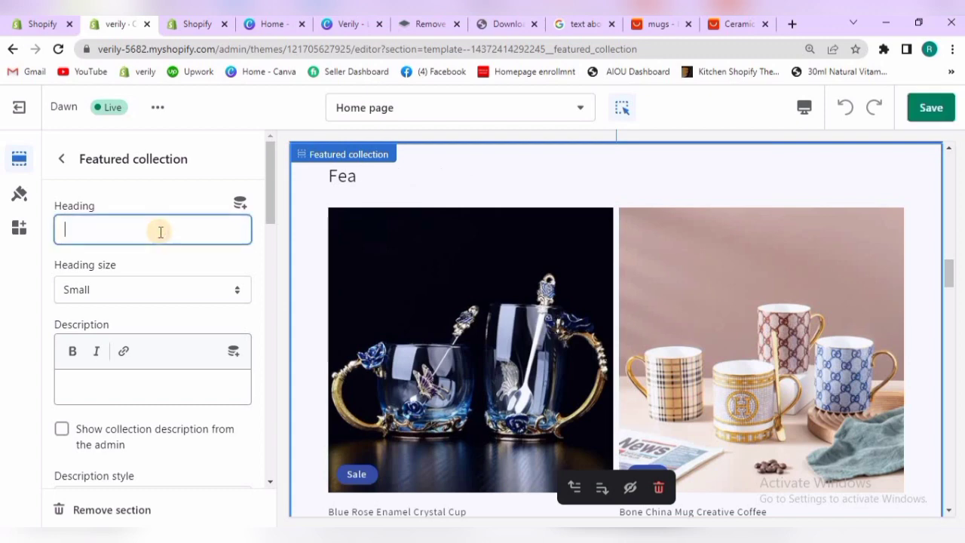
pyautogui.write('Best Selling')
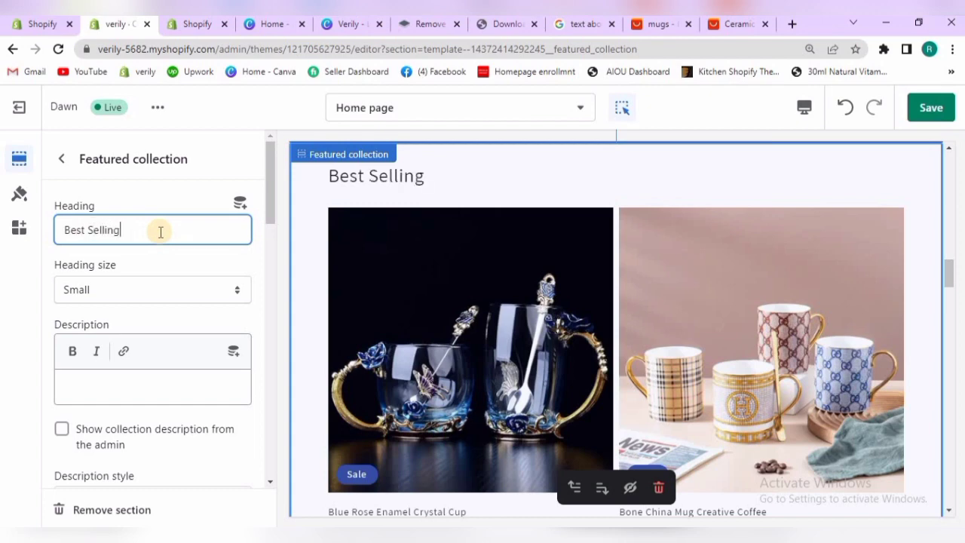
pyautogui.click(219, 294)
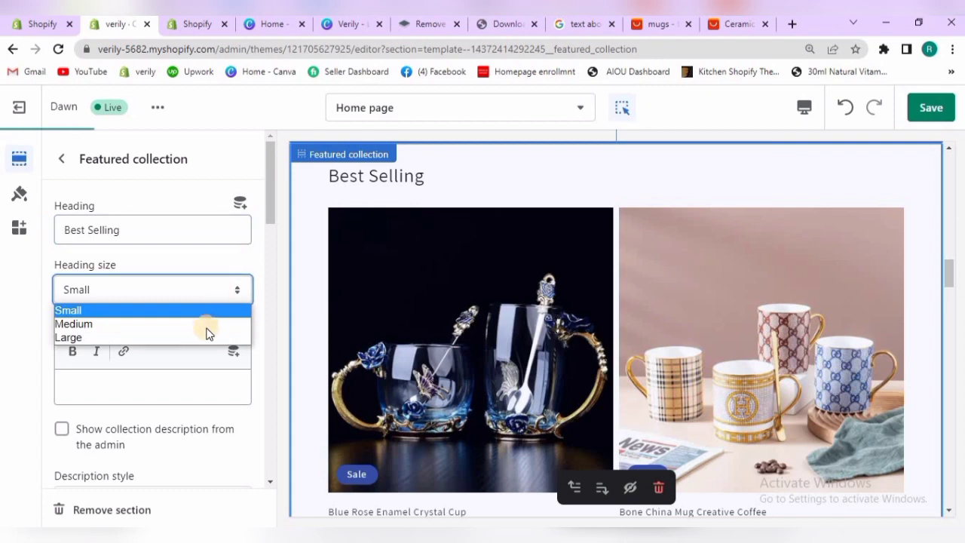
pyautogui.click(206, 325)
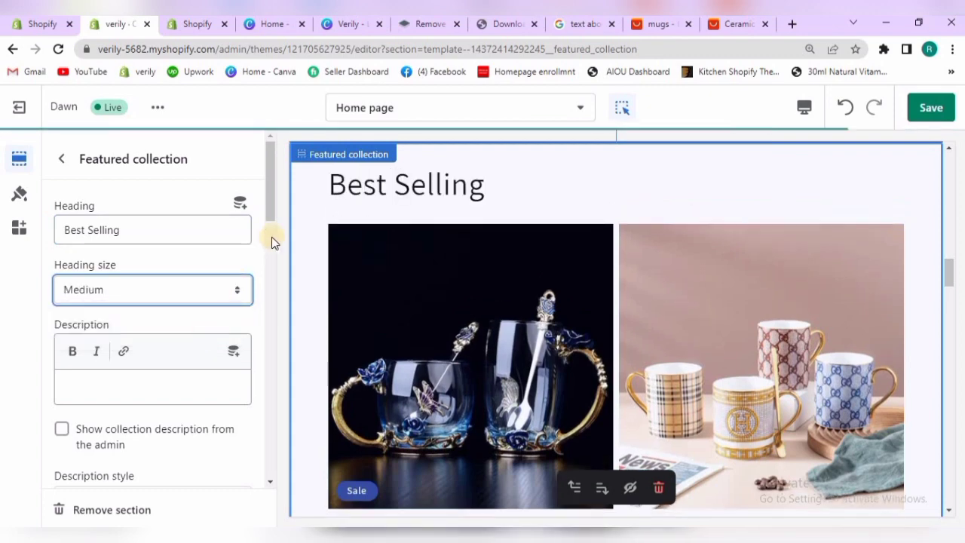
# Copy the Zazzle snippet "Sip from one of our many ... Get it while it's hot!" from the Google results into the Featured collection's description
pyautogui.moveTo(269, 220); pyautogui.dragTo(269, 241)
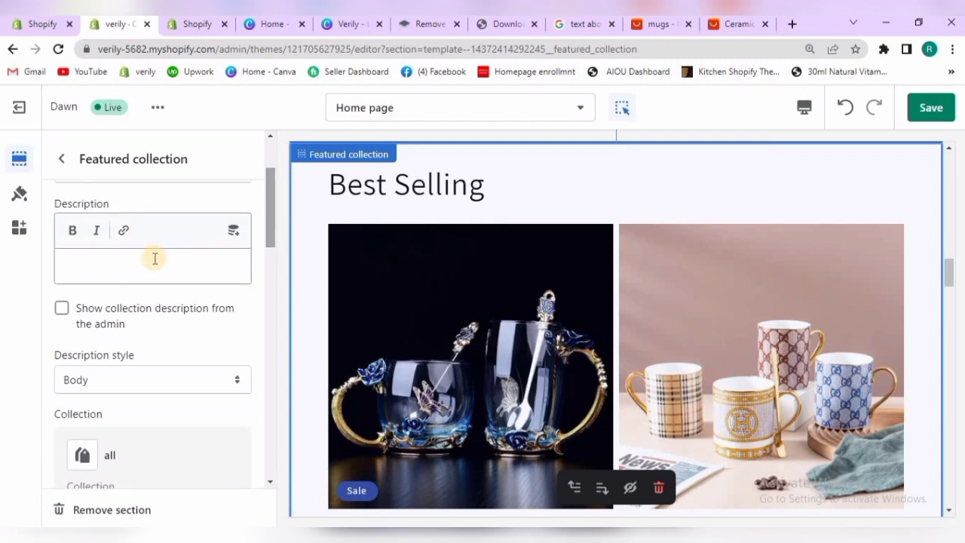
pyautogui.click(153, 260)
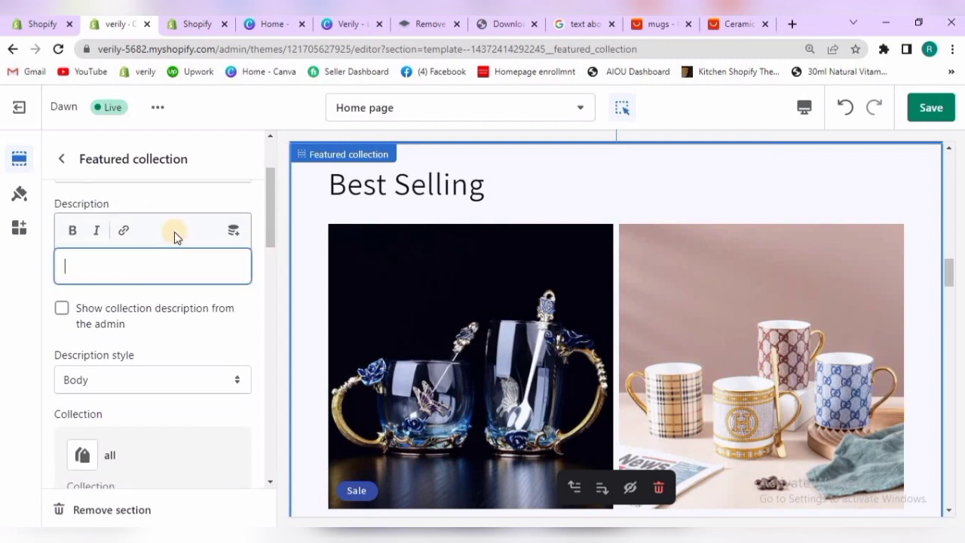
pyautogui.click(579, 24)
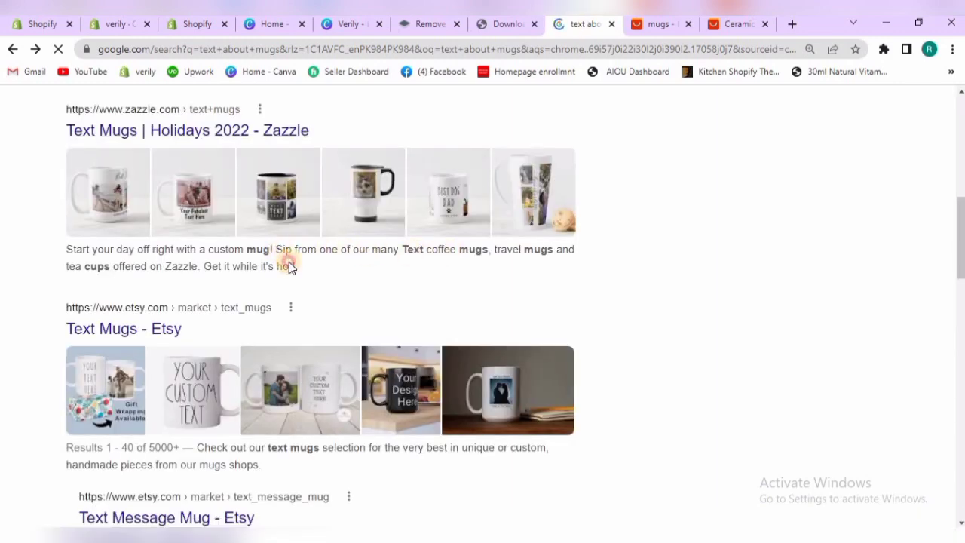
pyautogui.moveTo(289, 266); pyautogui.dragTo(276, 249)
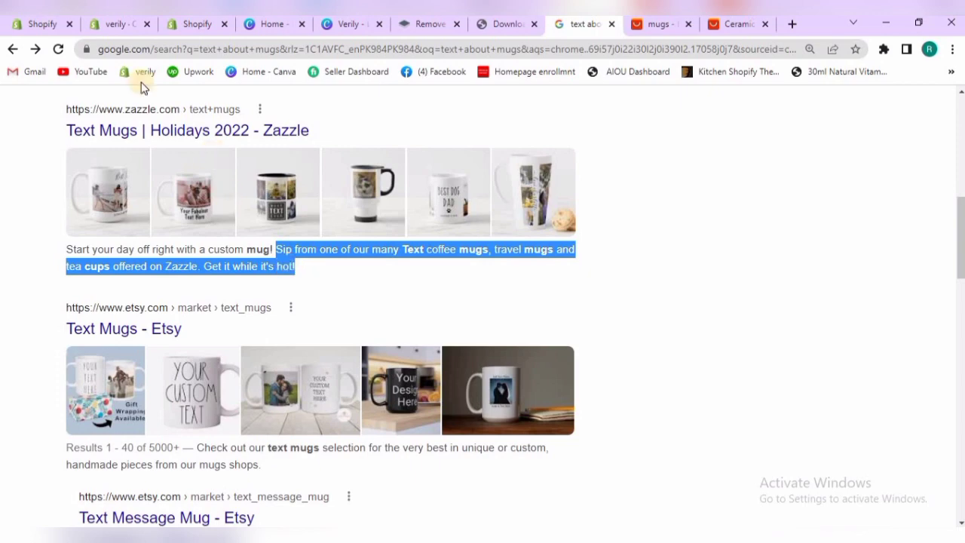
pyautogui.click(114, 31)
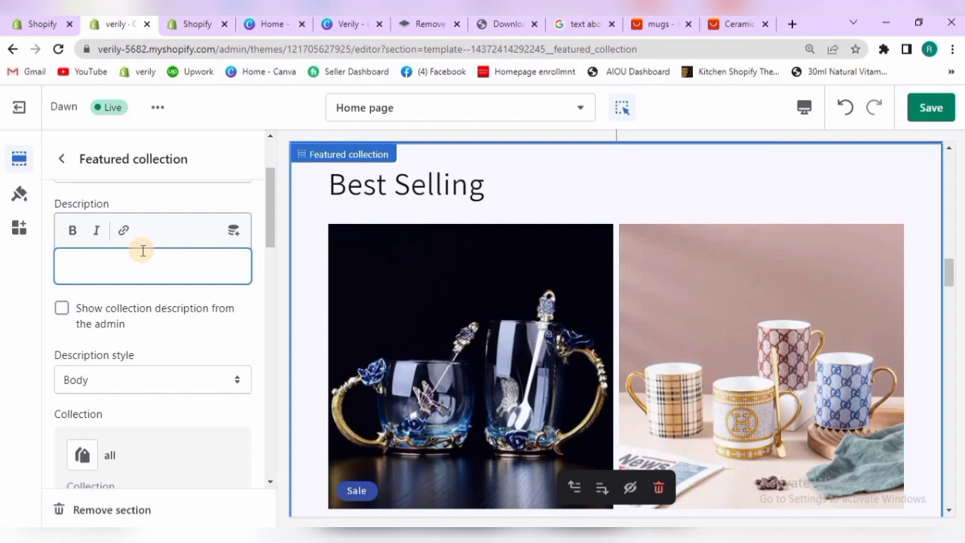
pyautogui.write("Sip from one of our manyTextcoffeemugs, travelmugsand teacupsoffered on Zazzle. Get it while it's hot!")
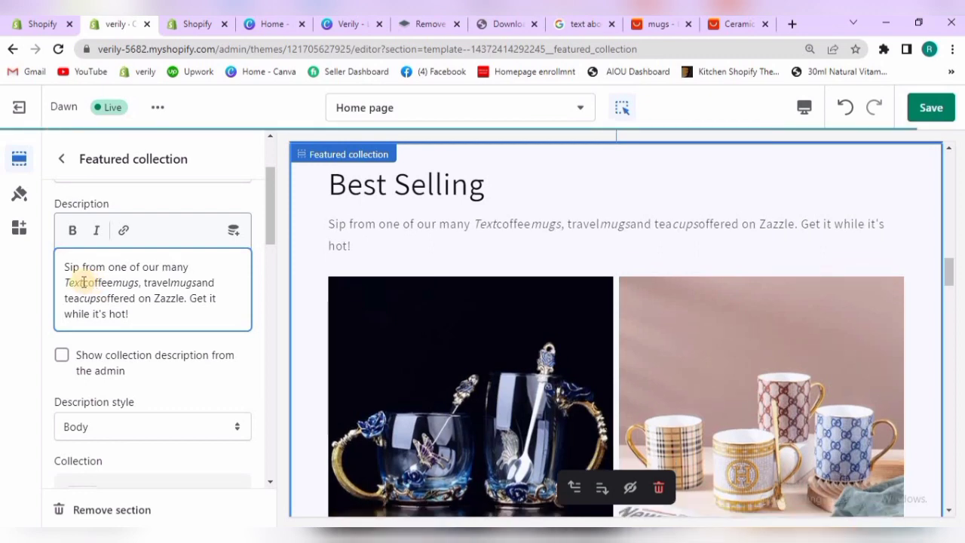
# Insert spaces between the run-together words around Text, mugs and cups in the Featured collection's description
pyautogui.click(83, 282)
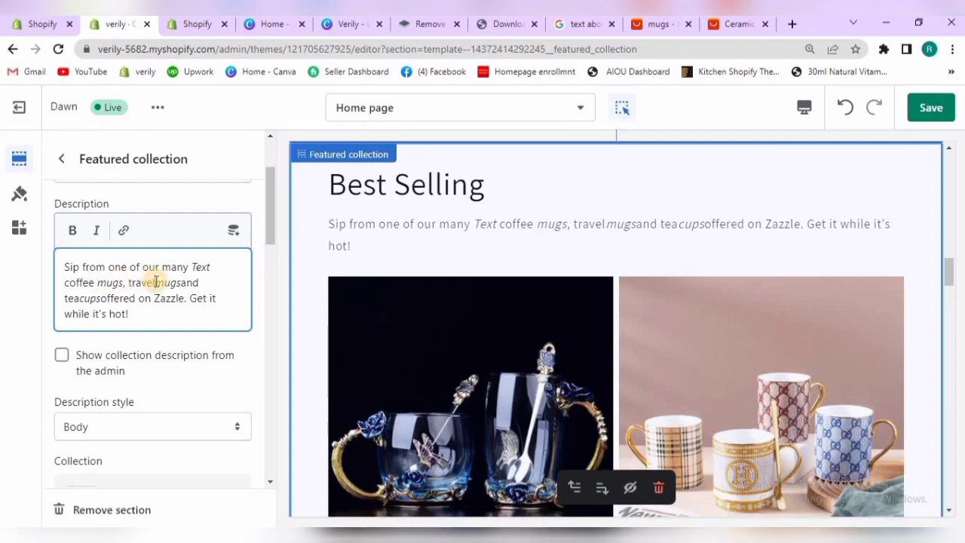
pyautogui.click(156, 282)
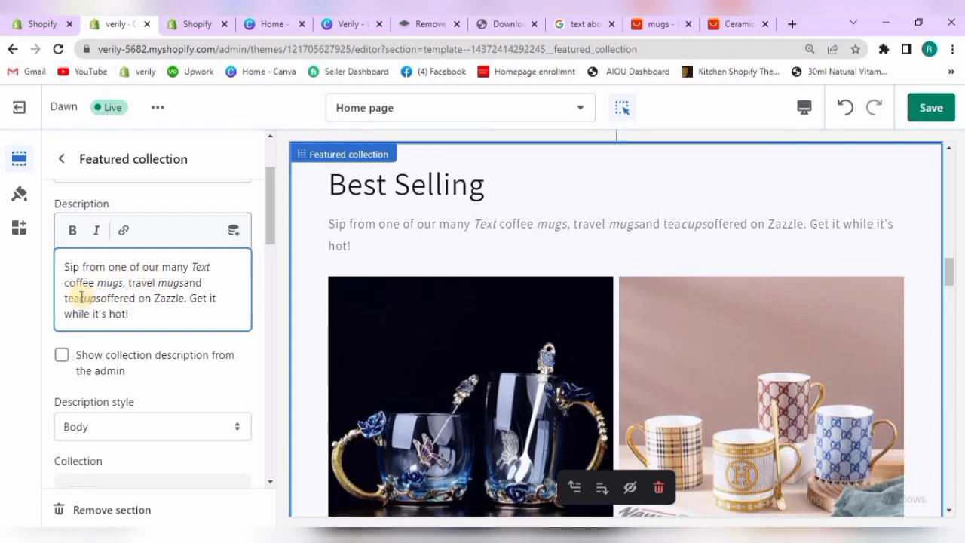
pyautogui.click(81, 297)
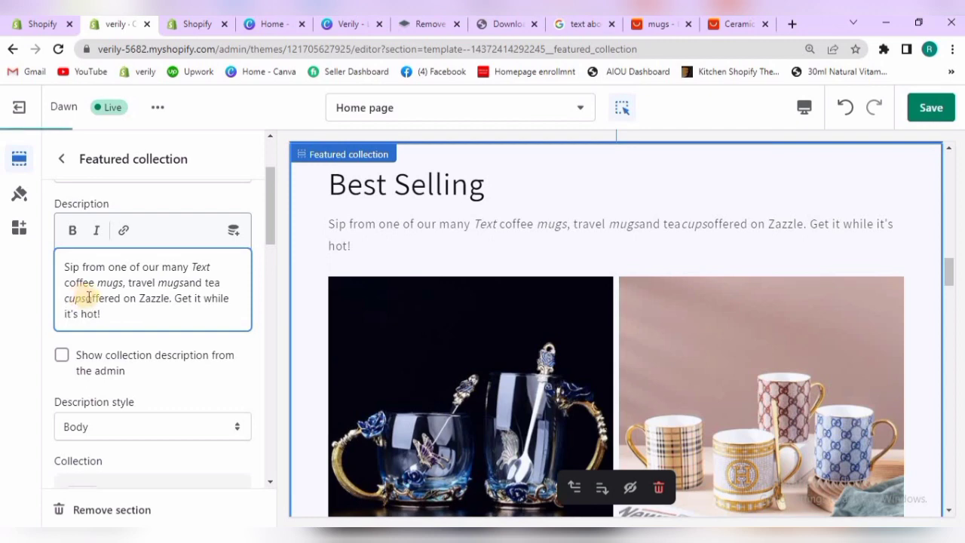
pyautogui.click(85, 298)
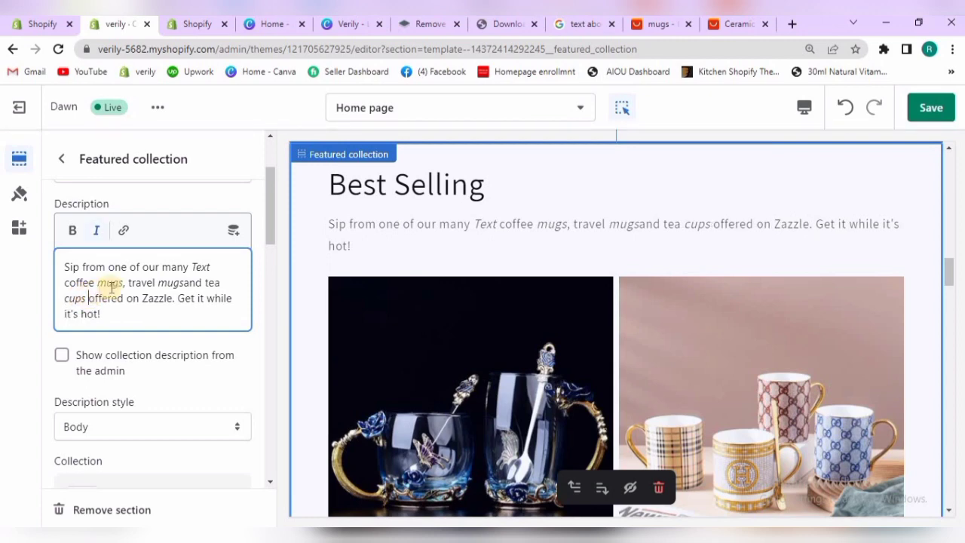
pyautogui.click(180, 282)
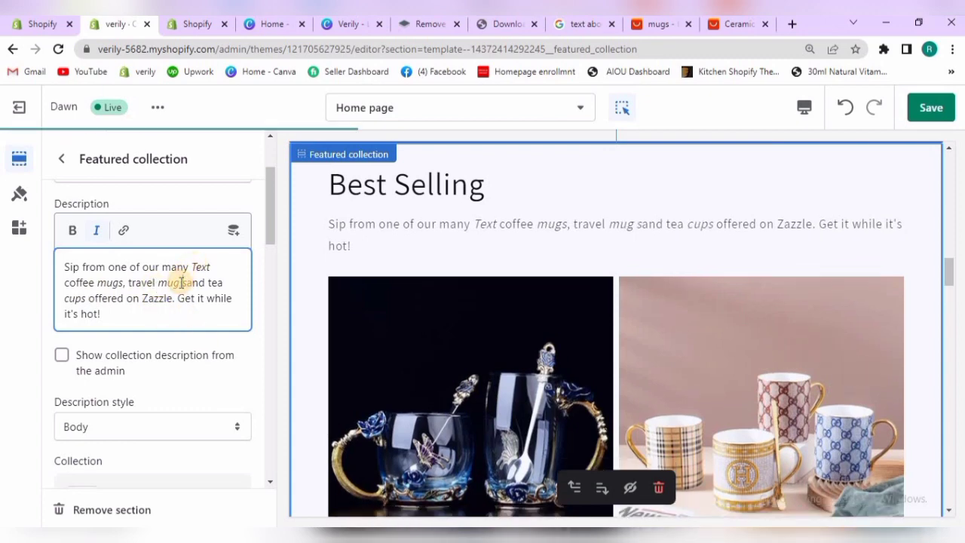
# Try showing the collection description from the admin, try the Subtitle and Uppercase description styles, and return to Body
pyautogui.click(64, 356)
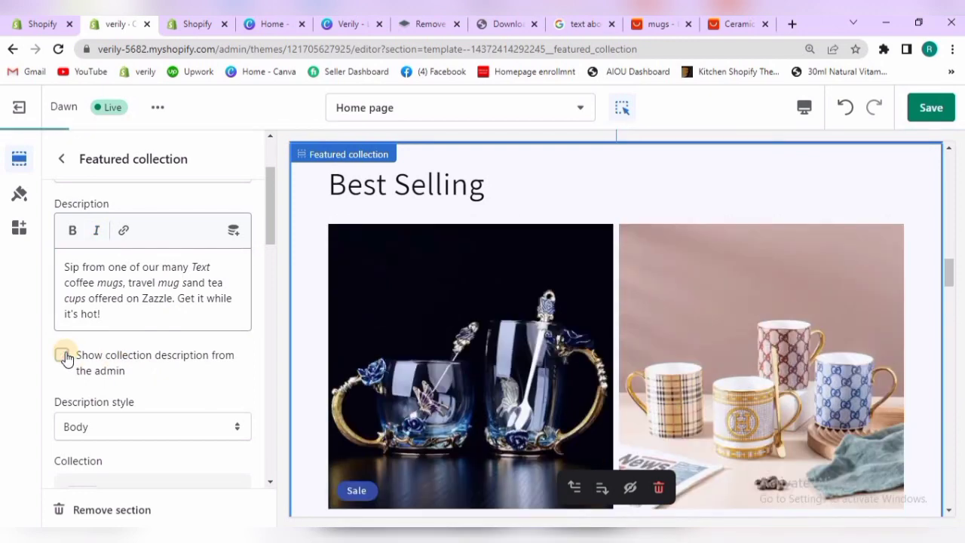
pyautogui.click(64, 356)
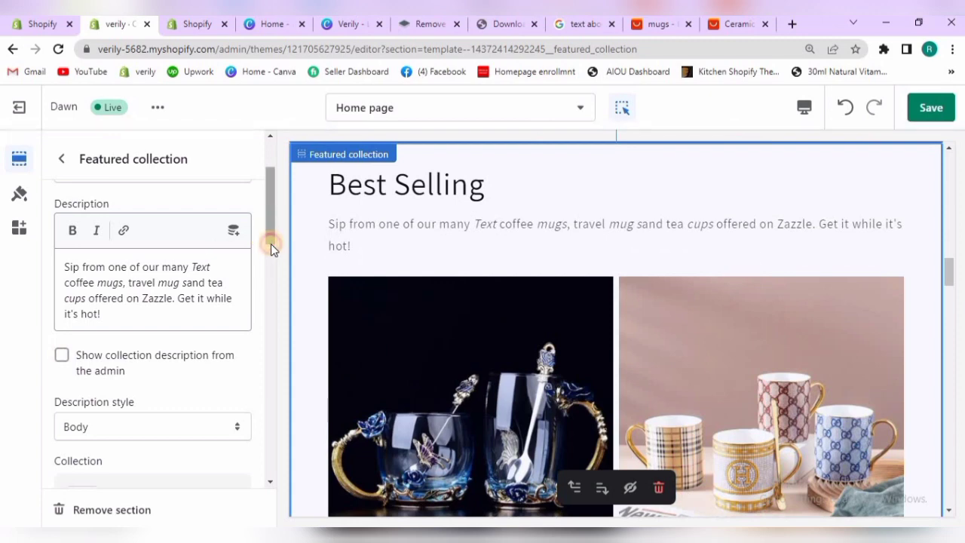
pyautogui.moveTo(270, 244); pyautogui.dragTo(233, 270)
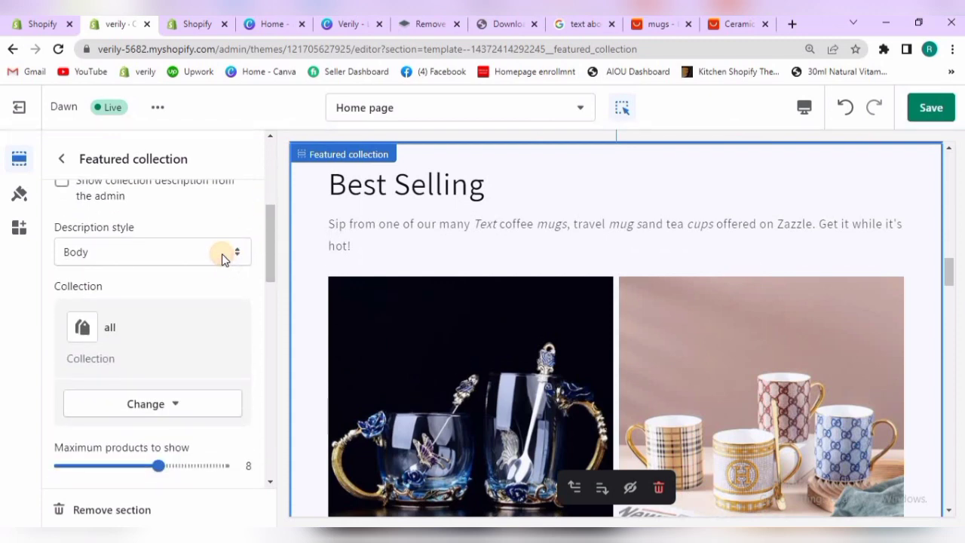
pyautogui.click(222, 258)
pyautogui.click(198, 284)
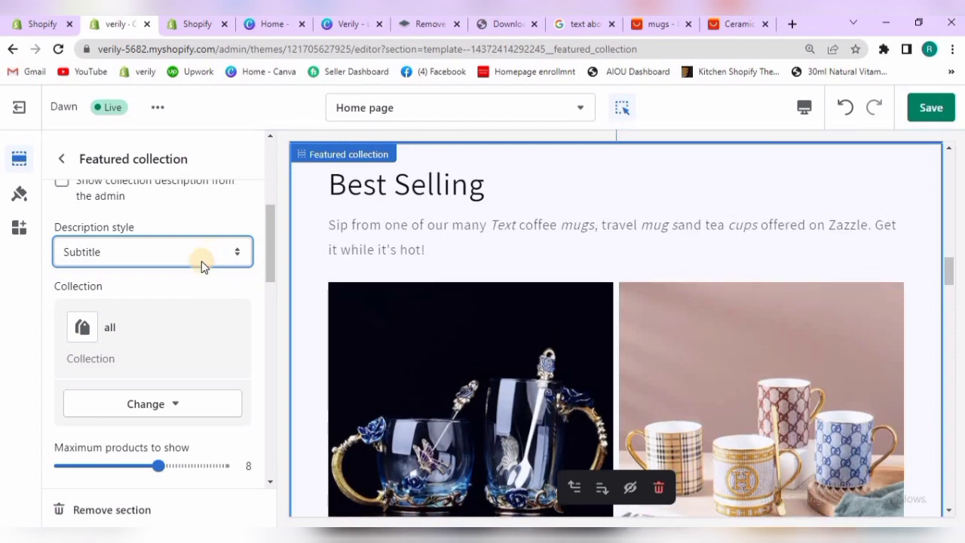
pyautogui.click(201, 260)
pyautogui.click(190, 276)
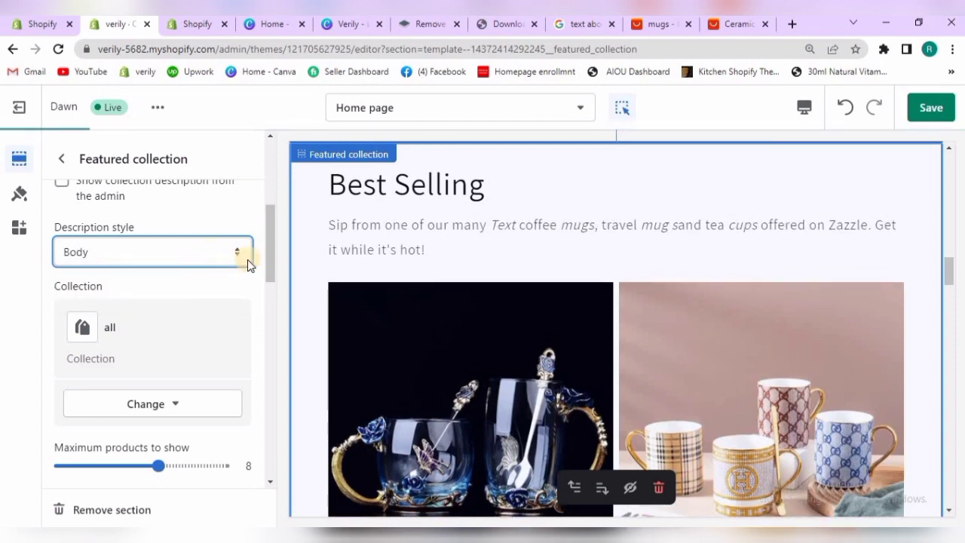
pyautogui.click(236, 256)
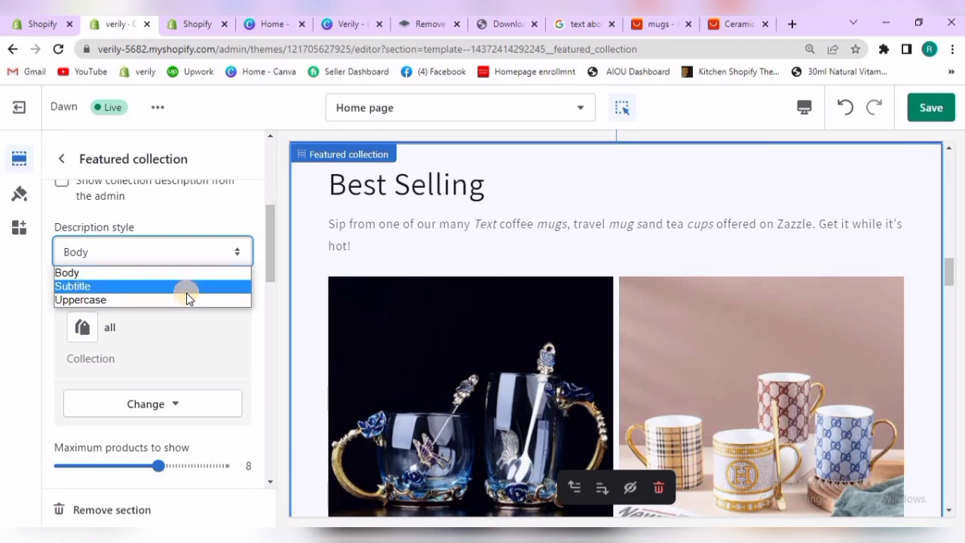
pyautogui.click(185, 299)
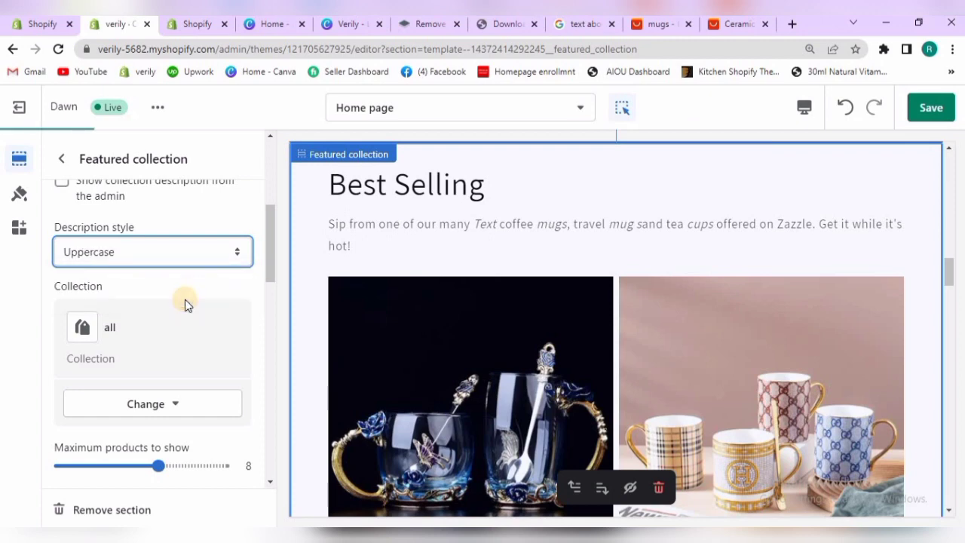
pyautogui.click(225, 256)
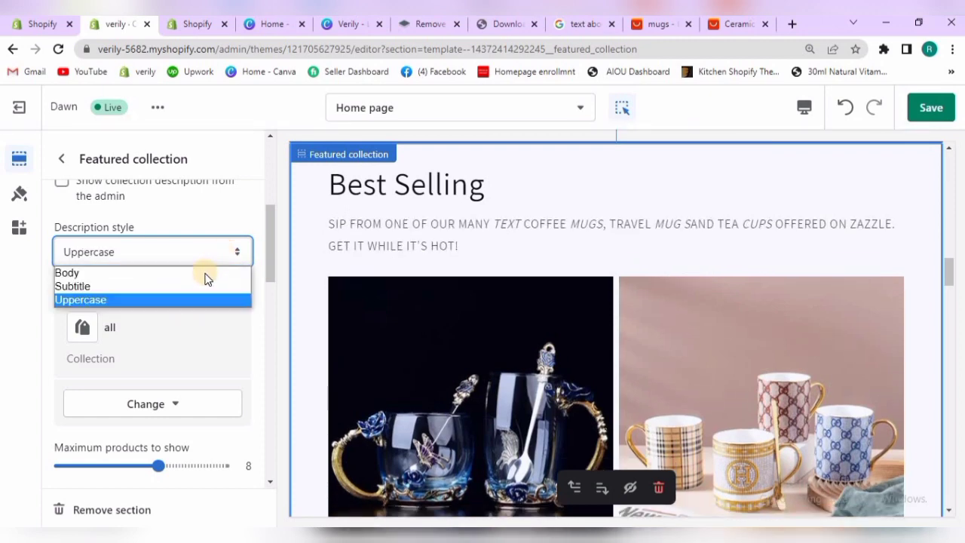
pyautogui.click(207, 274)
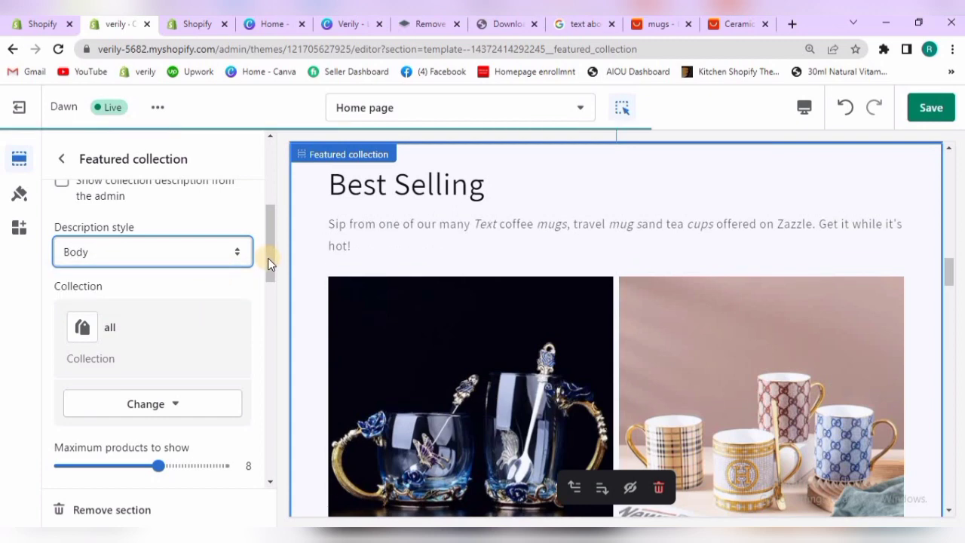
# Change the collection displayed in the Featured collection section to Mugs
pyautogui.moveTo(269, 266); pyautogui.dragTo(242, 263)
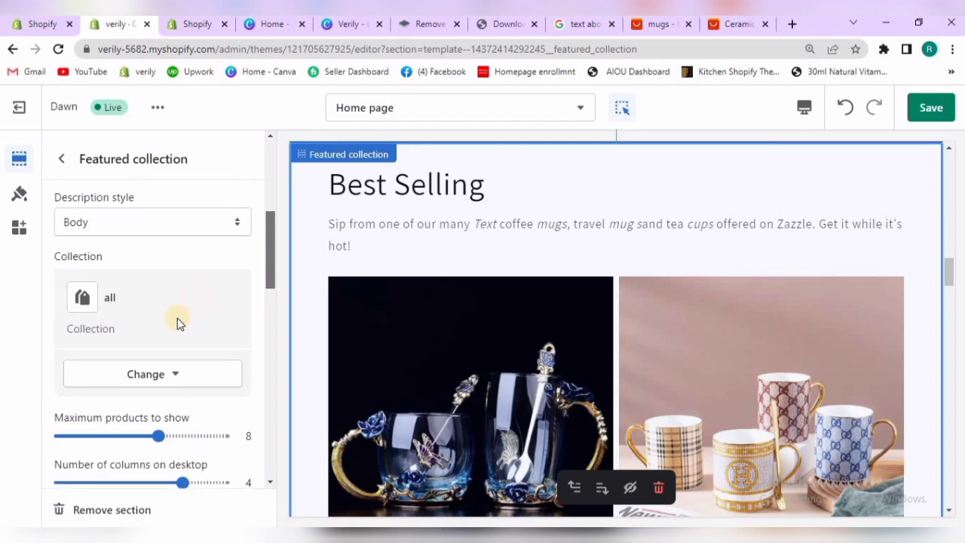
pyautogui.click(174, 374)
pyautogui.click(172, 422)
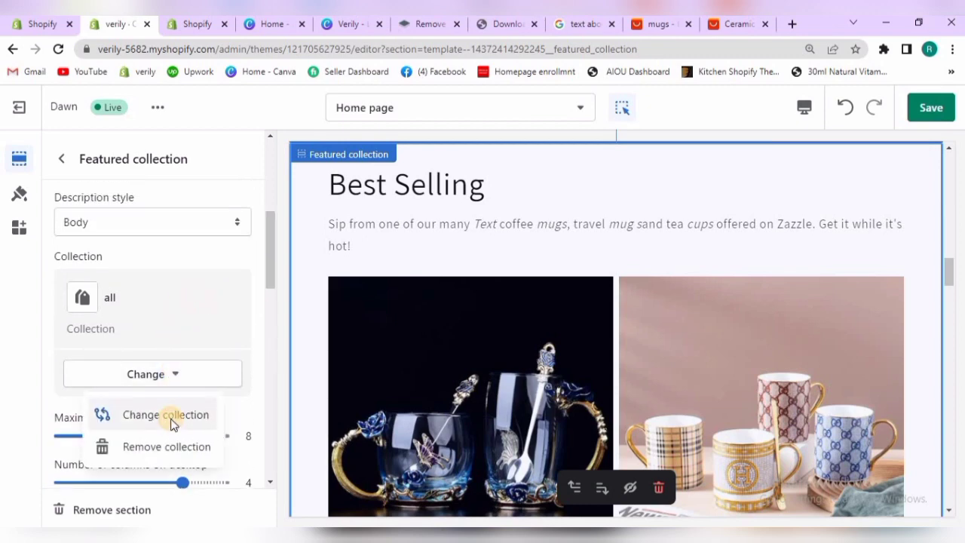
pyautogui.click(96, 288)
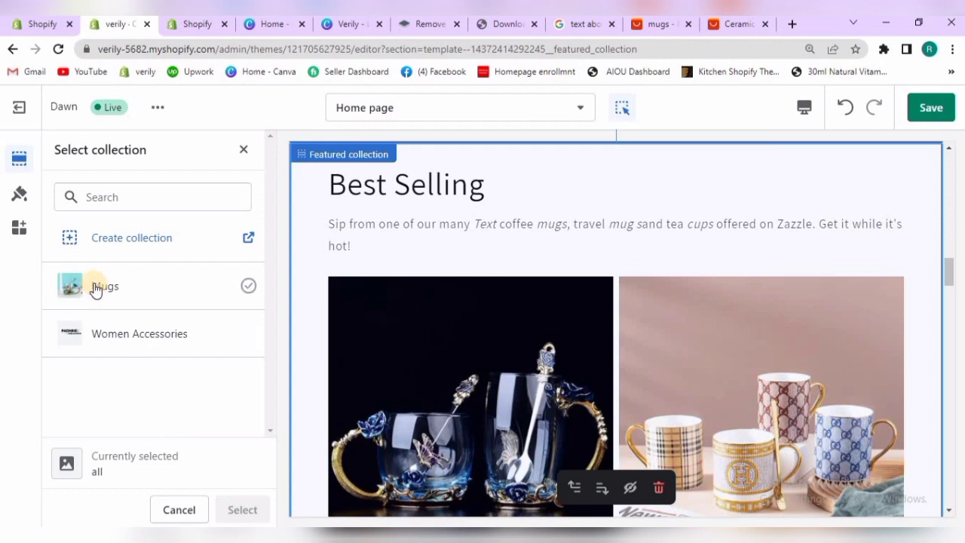
pyautogui.click(245, 510)
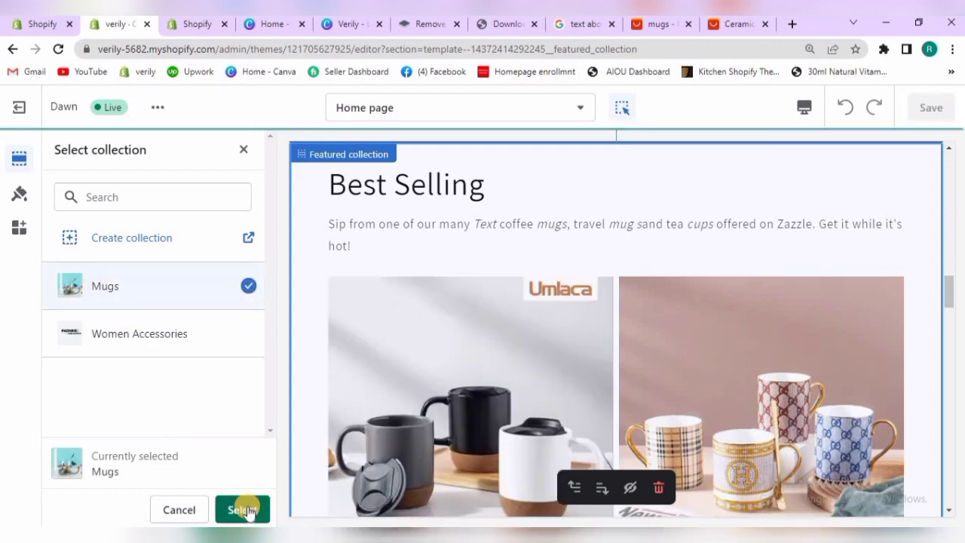
pyautogui.click(250, 512)
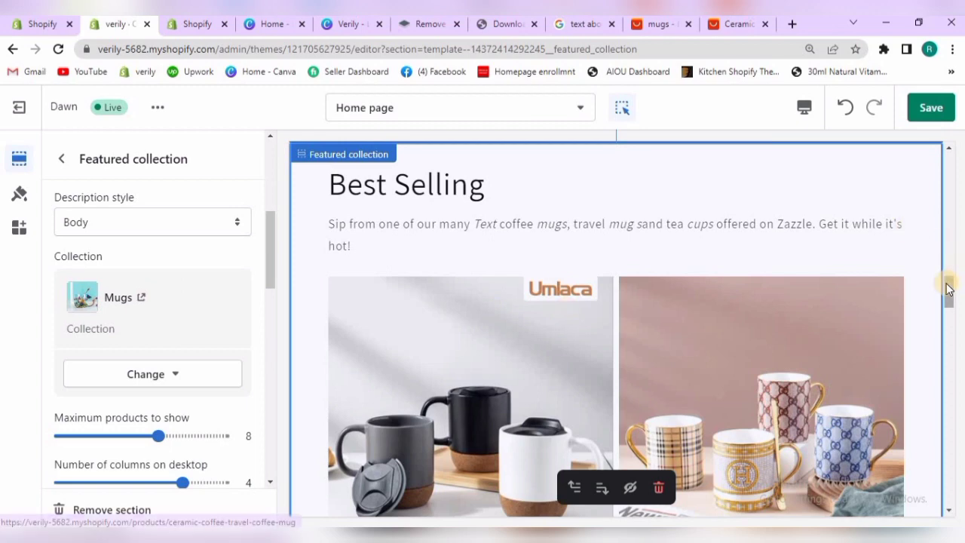
# Switch to the Shopify admin and open the Mugs collection from the Collections list
pyautogui.moveTo(947, 284); pyautogui.dragTo(928, 300)
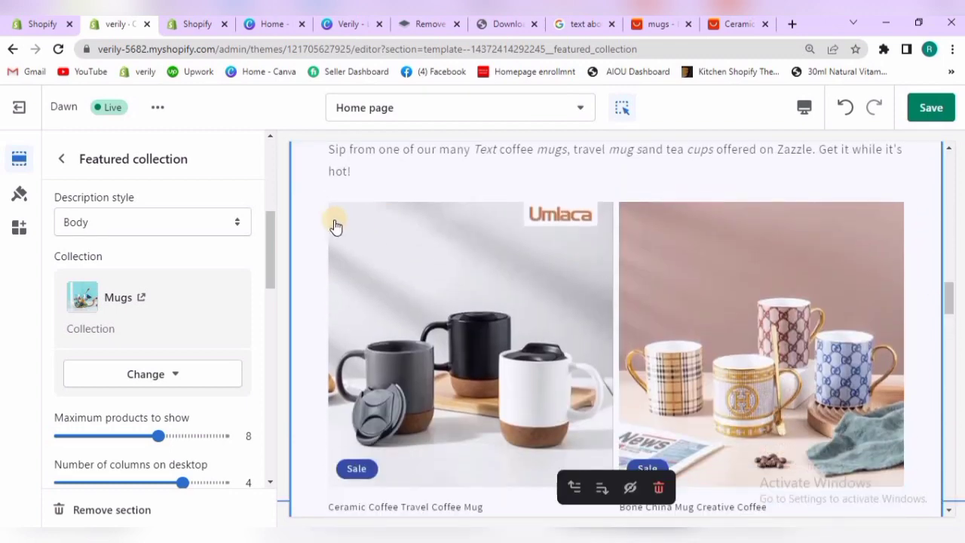
pyautogui.moveTo(269, 241); pyautogui.dragTo(241, 173)
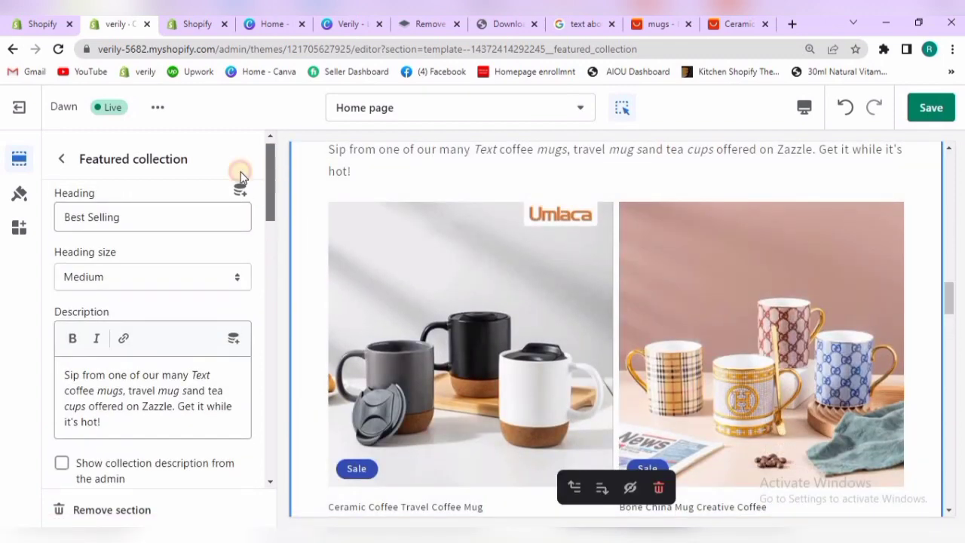
pyautogui.click(173, 27)
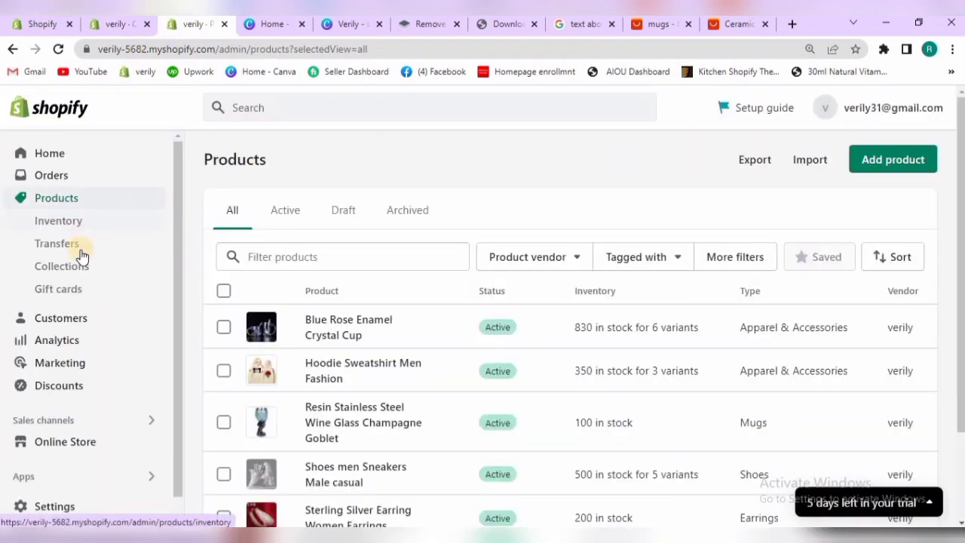
pyautogui.click(80, 270)
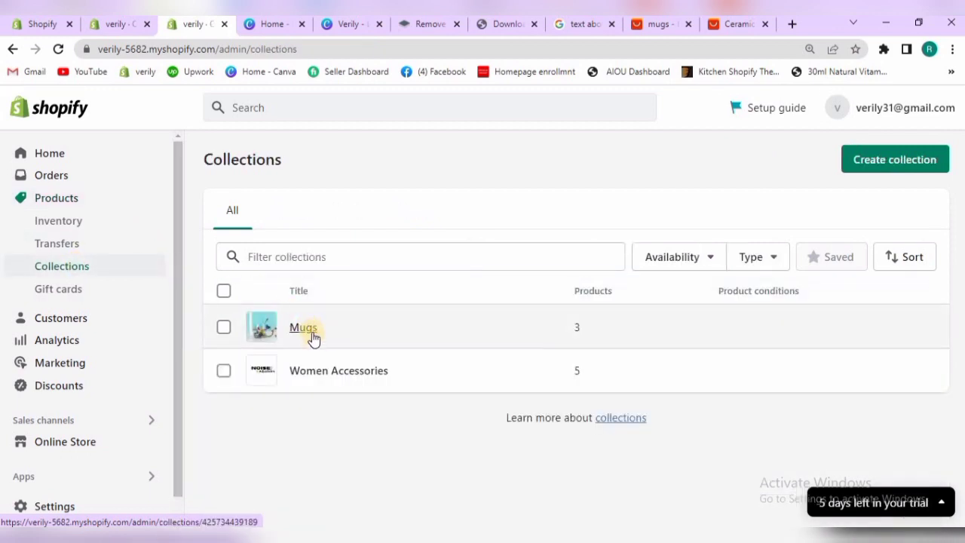
pyautogui.click(303, 328)
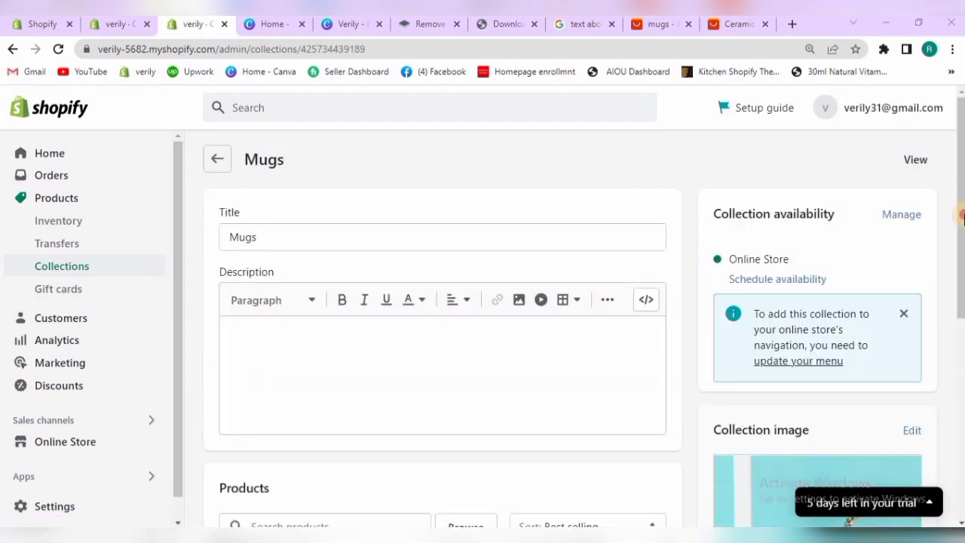
# Search the Mugs collection's products for "blu" and add Blue Rose Enamel Crystal Cup to the collection
pyautogui.moveTo(959, 286); pyautogui.dragTo(957, 437)
pyautogui.click(335, 214)
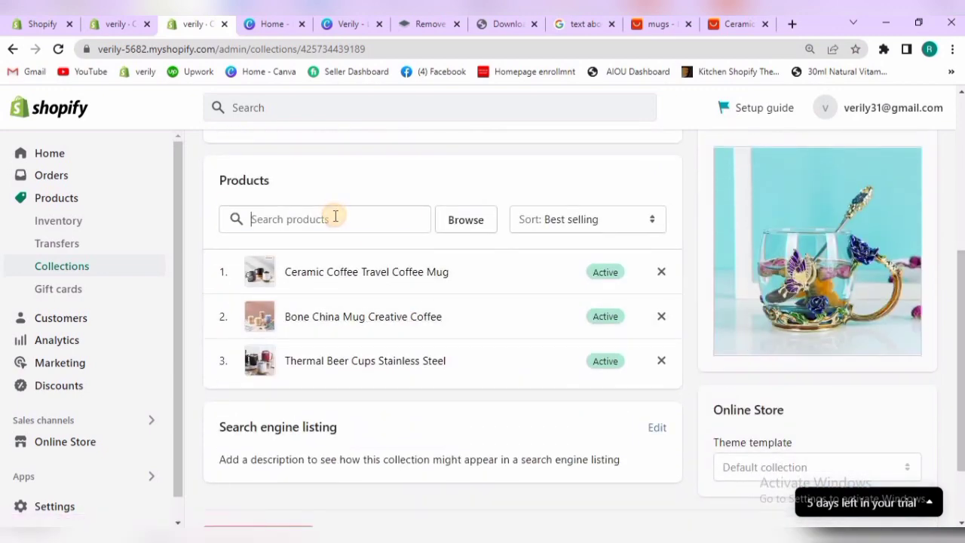
pyautogui.write('blu')
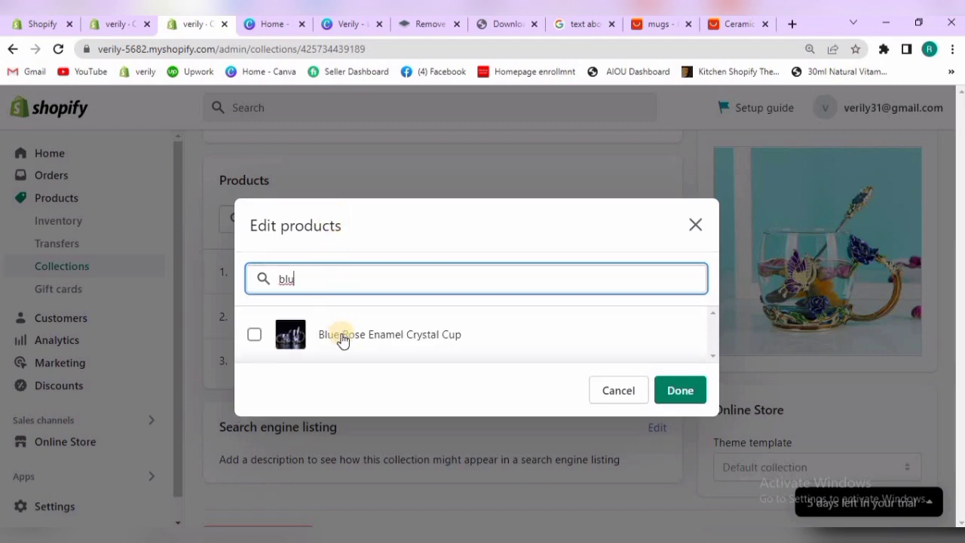
pyautogui.click(338, 339)
pyautogui.click(678, 391)
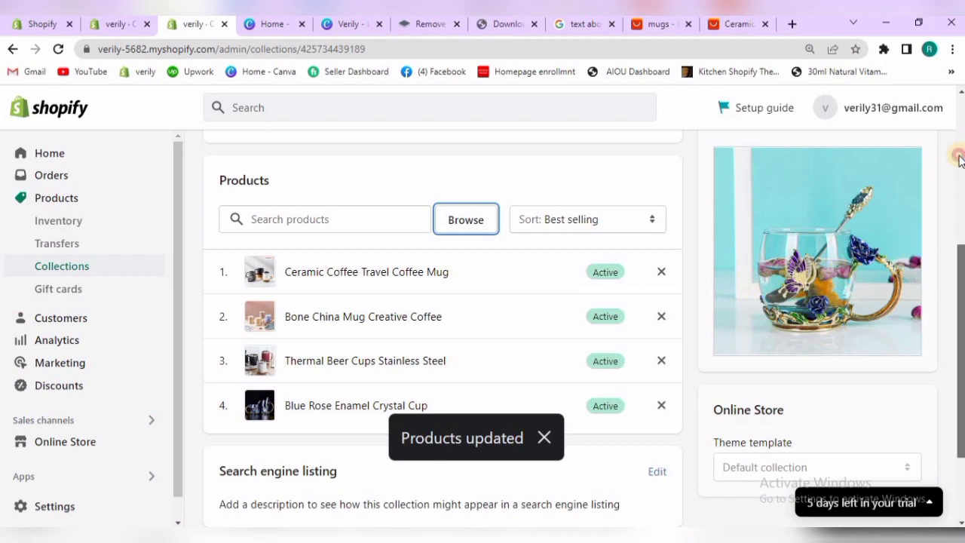
pyautogui.scroll(4, 962, 293)
pyautogui.scroll(-4, 507, 220)
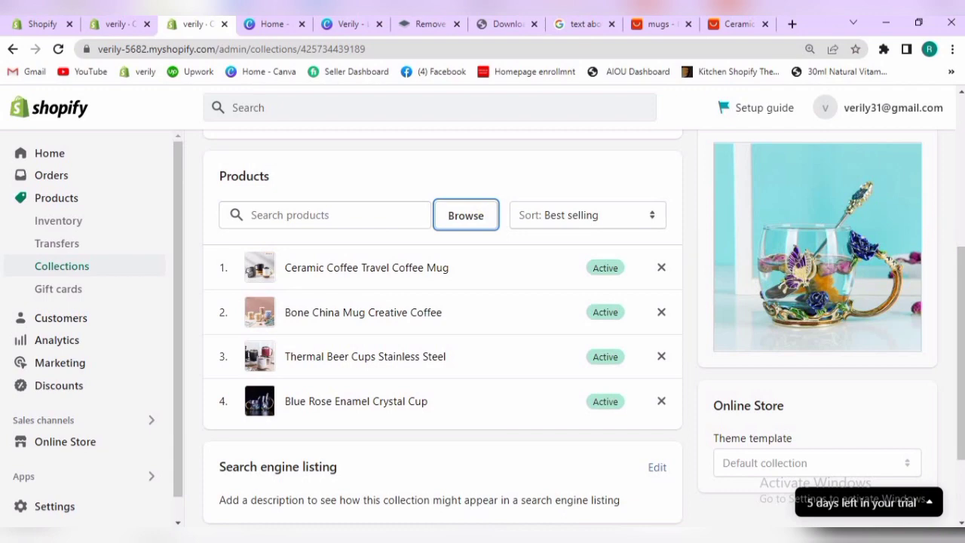
pyautogui.scroll(4, 962, 261)
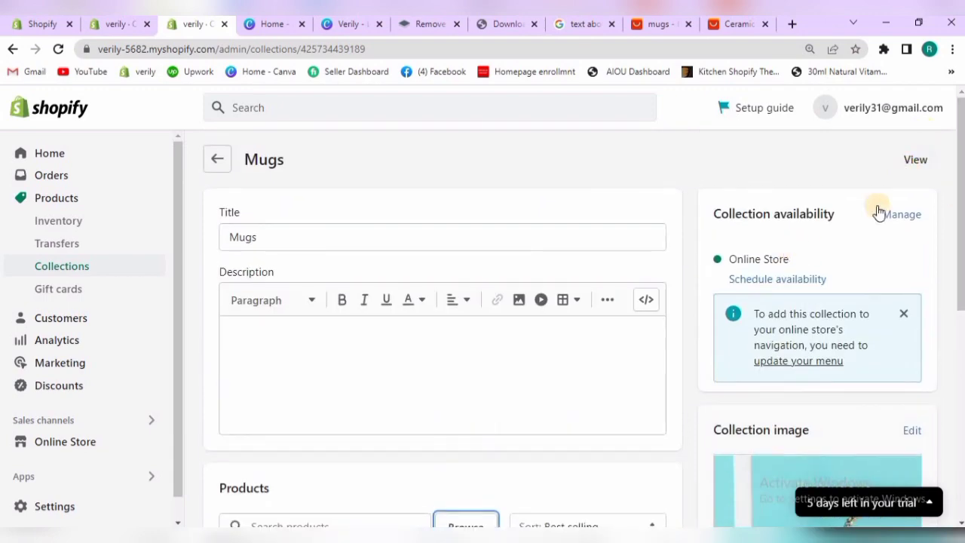
pyautogui.moveTo(958, 263); pyautogui.dragTo(951, 88)
# From the Products list, bulk-add Blue Rose Enamel Crystal Cup to the Mugs collection and save
pyautogui.click(217, 160)
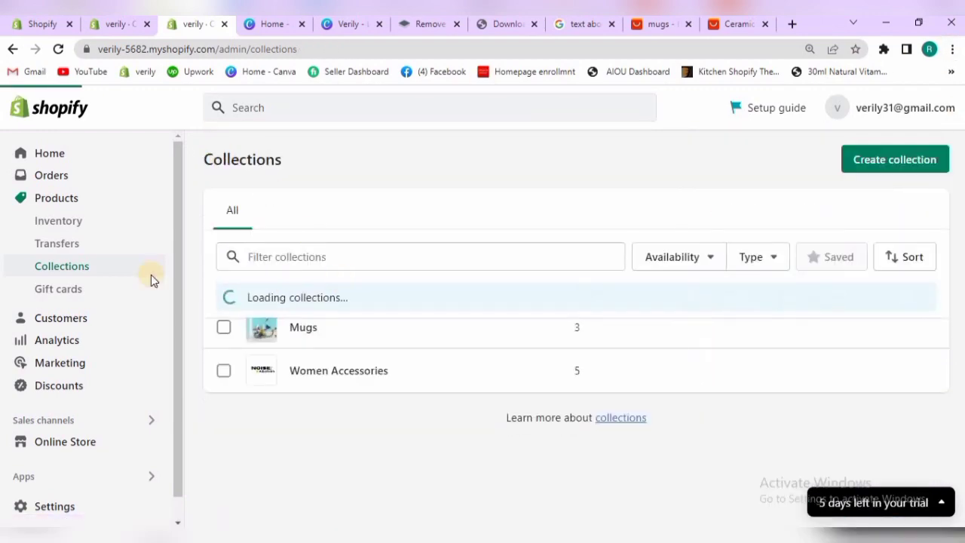
pyautogui.click(88, 199)
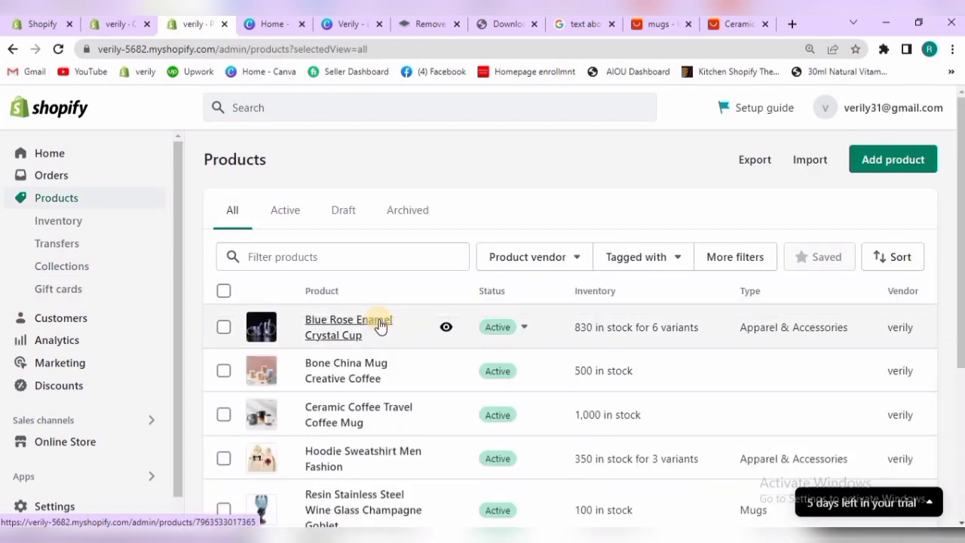
pyautogui.click(223, 327)
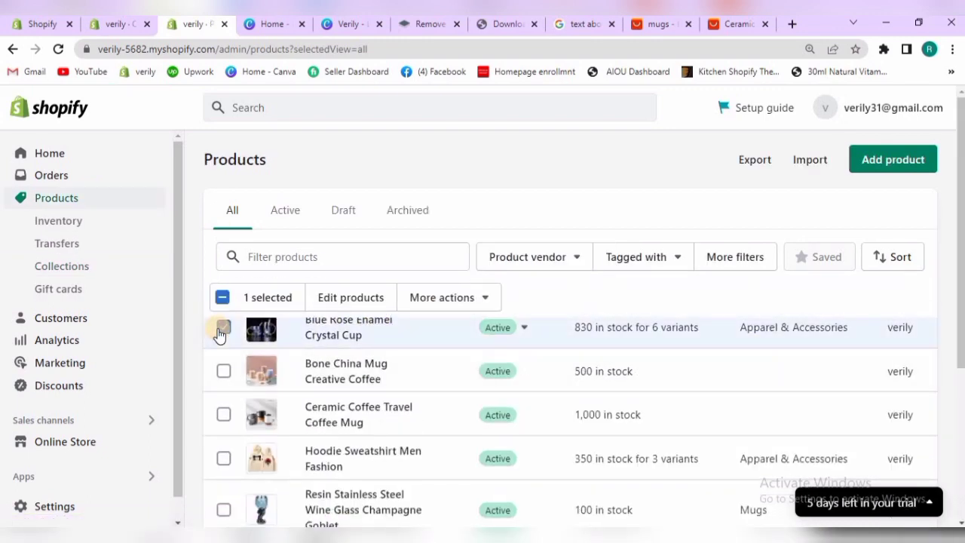
pyautogui.click(486, 300)
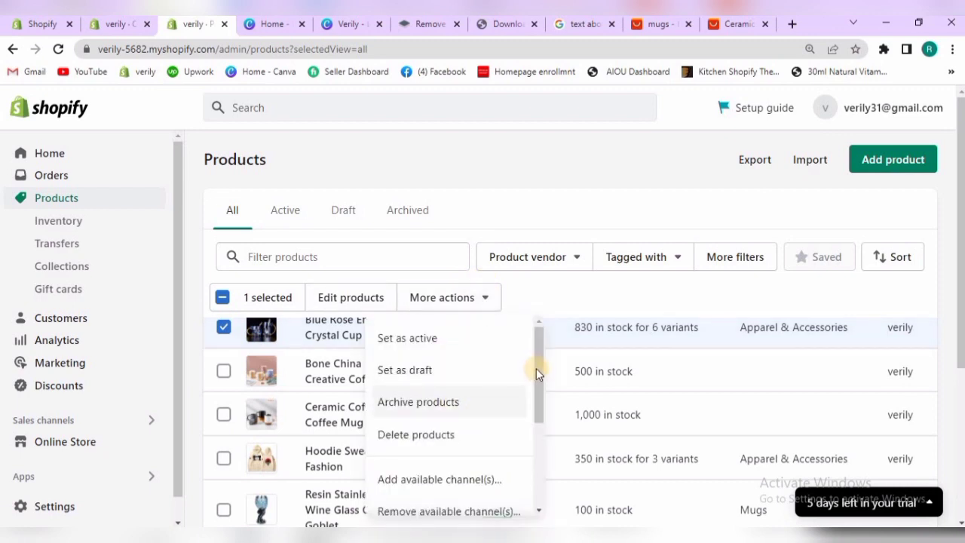
pyautogui.moveTo(535, 369); pyautogui.dragTo(531, 483)
pyautogui.click(451, 466)
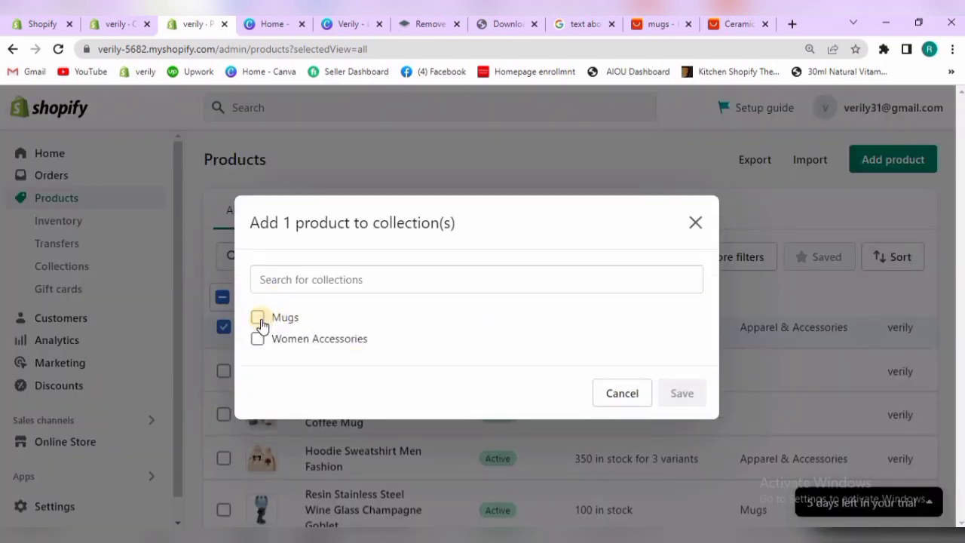
pyautogui.click(258, 317)
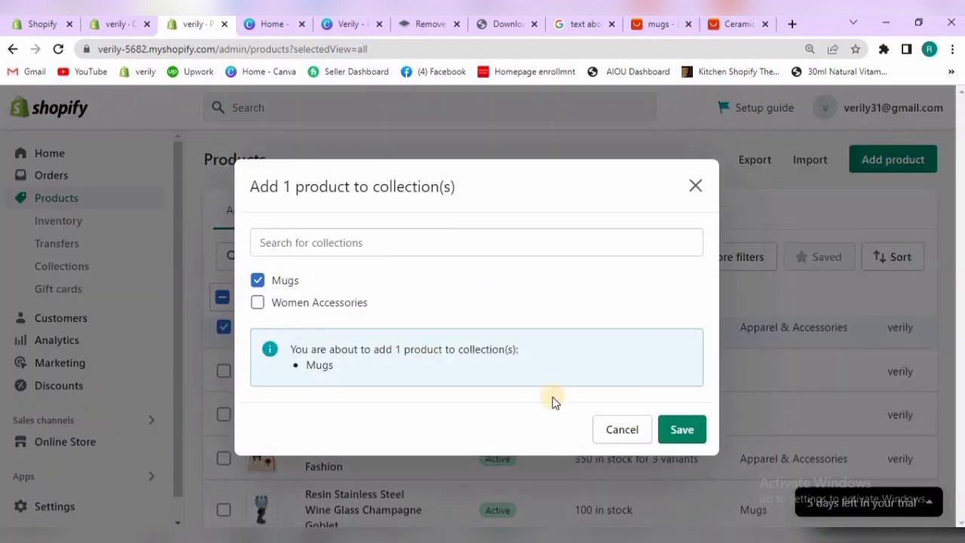
pyautogui.click(668, 430)
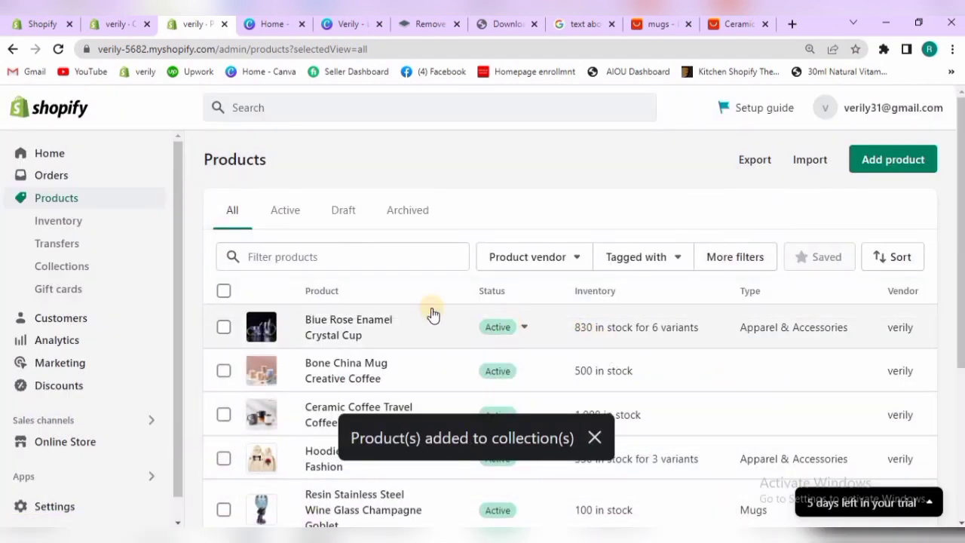
# Back in the theme editor, switch the Featured collection section to Women Accessories and return it to Mugs to refresh the preview
pyautogui.click(126, 26)
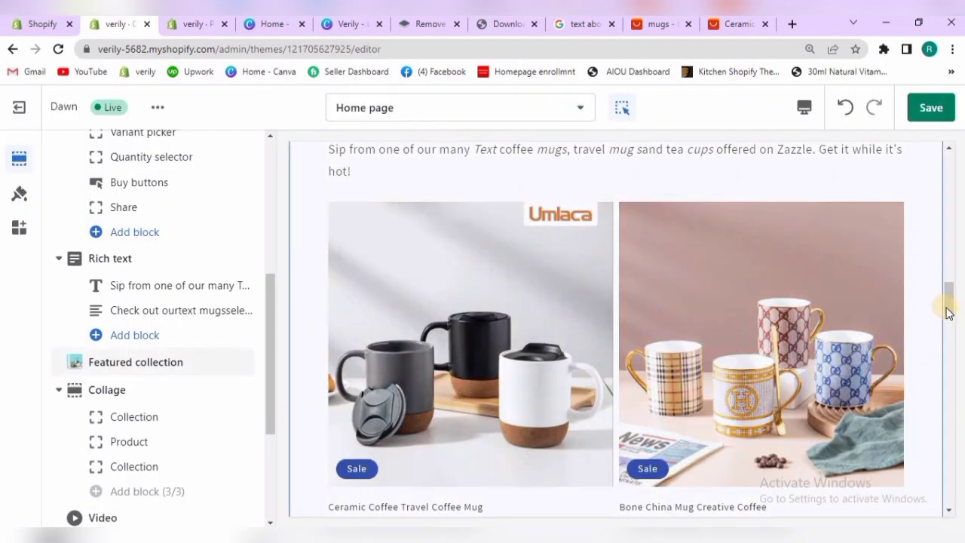
pyautogui.moveTo(948, 319)
pyautogui.mouseDown()
pyautogui.moveTo(947, 340)
pyautogui.moveTo(947, 328)
pyautogui.mouseUp()
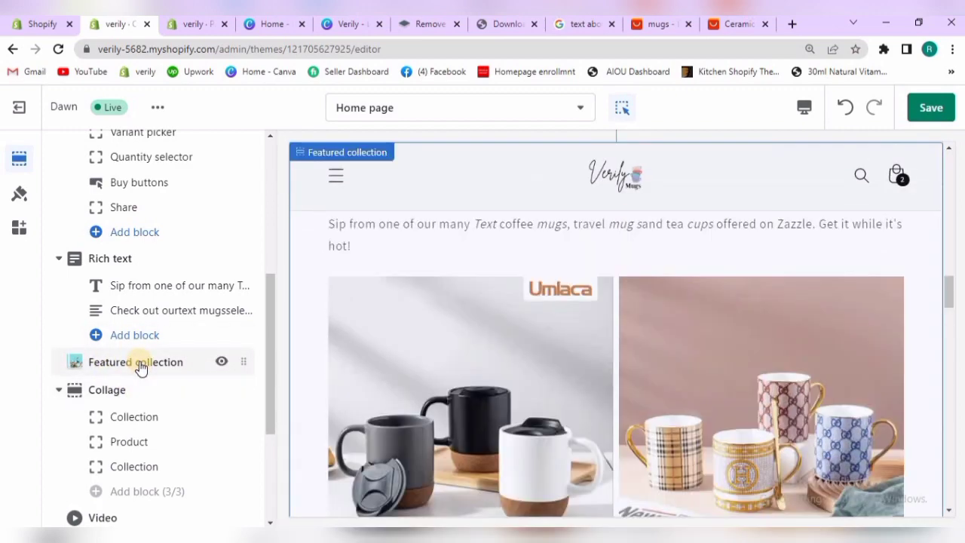
pyautogui.click(141, 366)
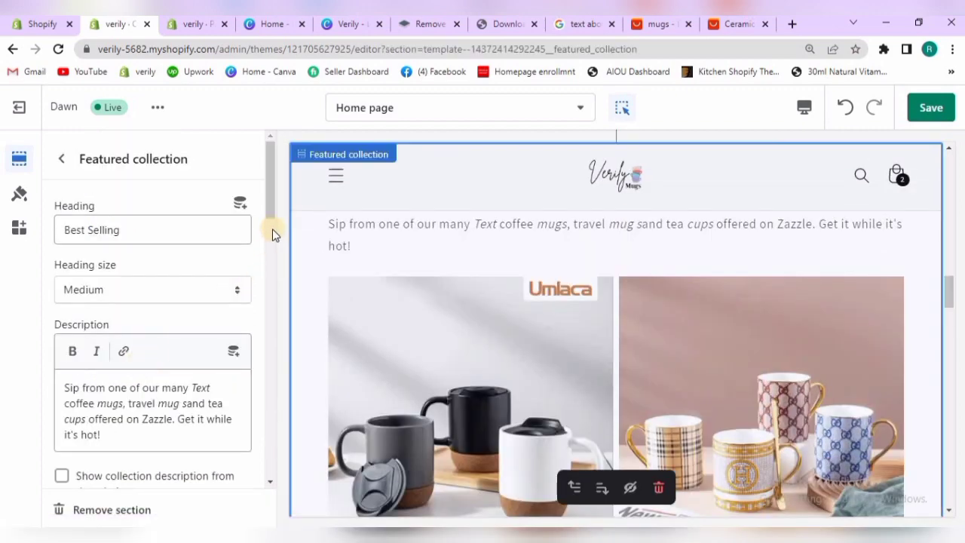
pyautogui.scroll(-5, 267, 290)
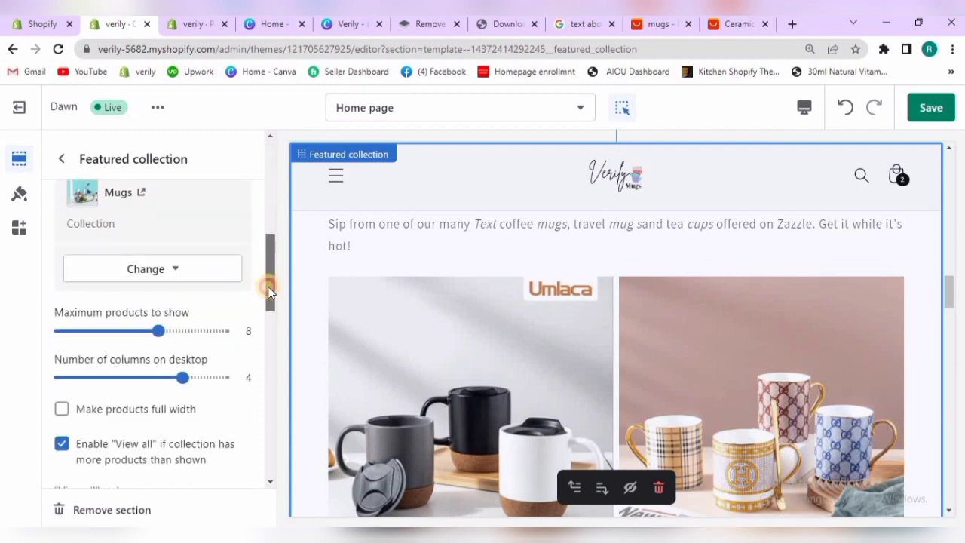
pyautogui.click(165, 360)
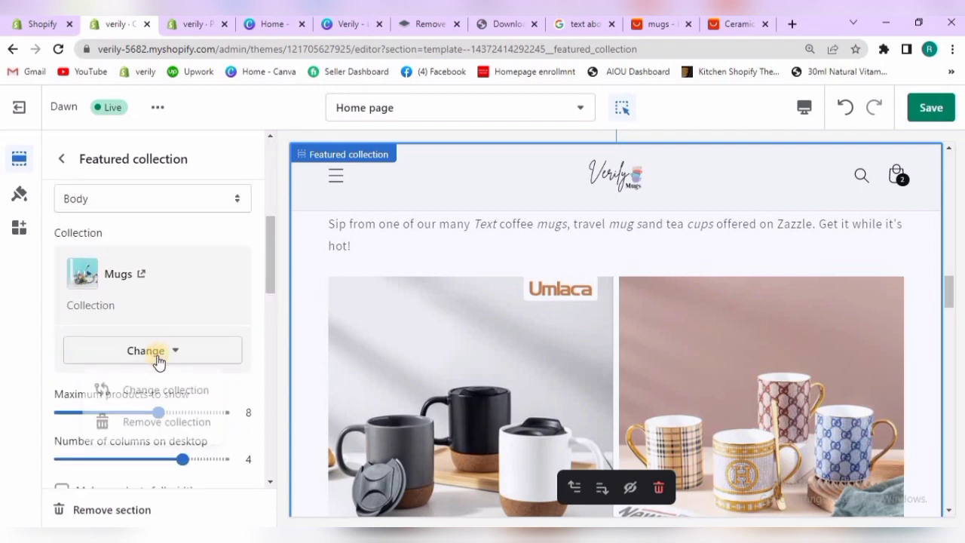
pyautogui.click(153, 394)
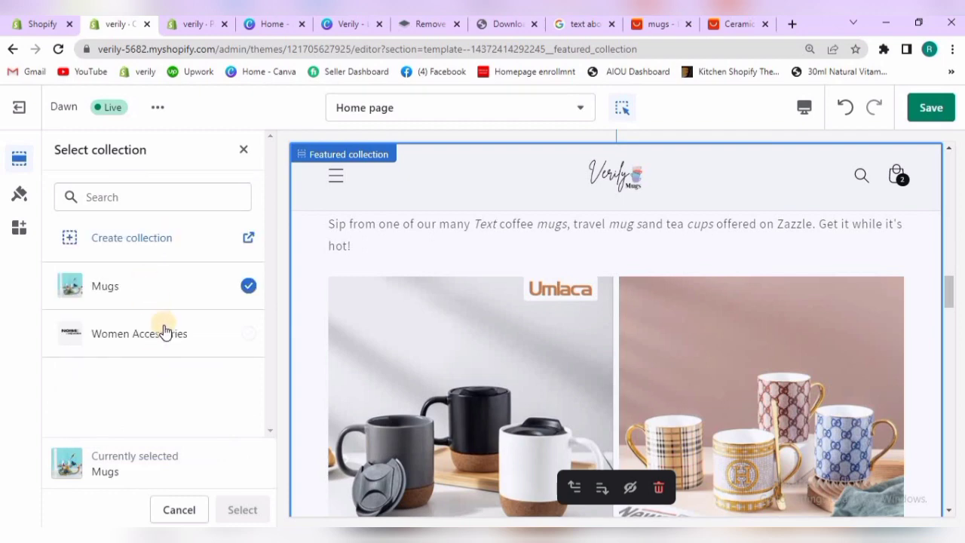
pyautogui.click(165, 334)
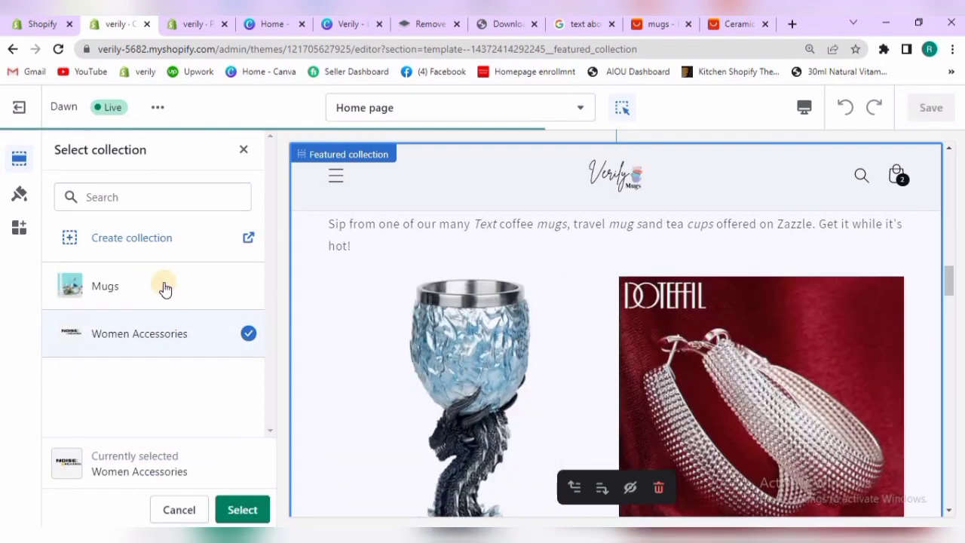
pyautogui.click(164, 287)
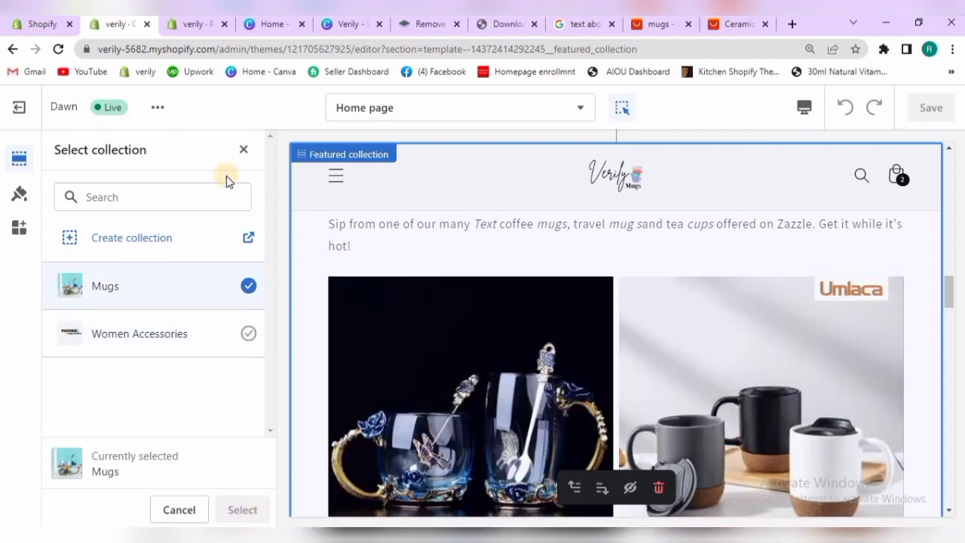
pyautogui.click(241, 151)
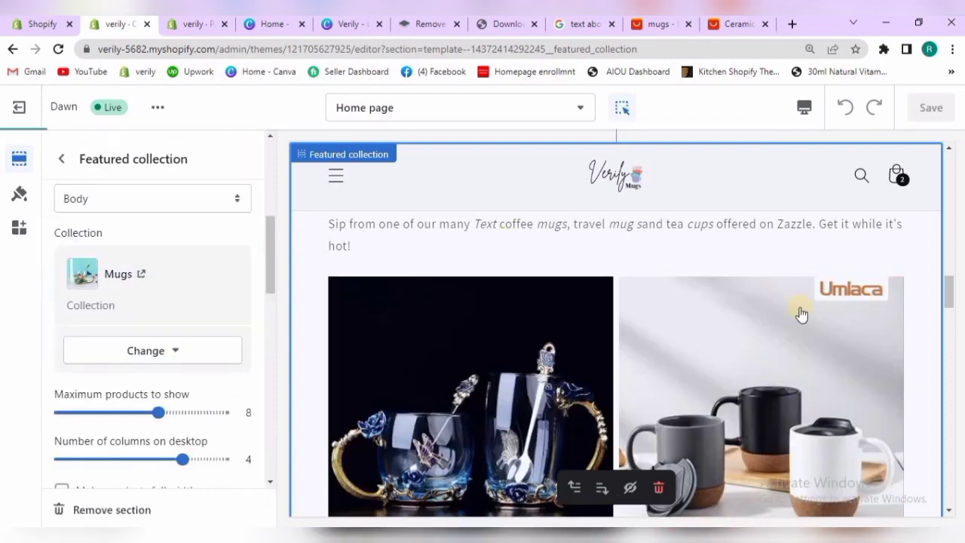
# Replace the Collage section's heading with "Products Features"
pyautogui.moveTo(945, 278); pyautogui.dragTo(950, 359)
pyautogui.moveTo(949, 376); pyautogui.dragTo(949, 381)
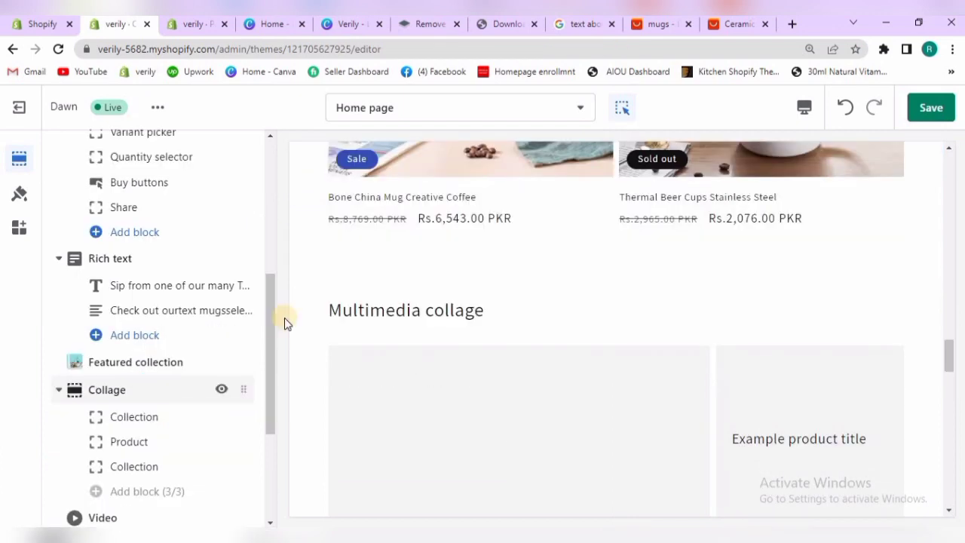
pyautogui.scroll(-1, 269, 347)
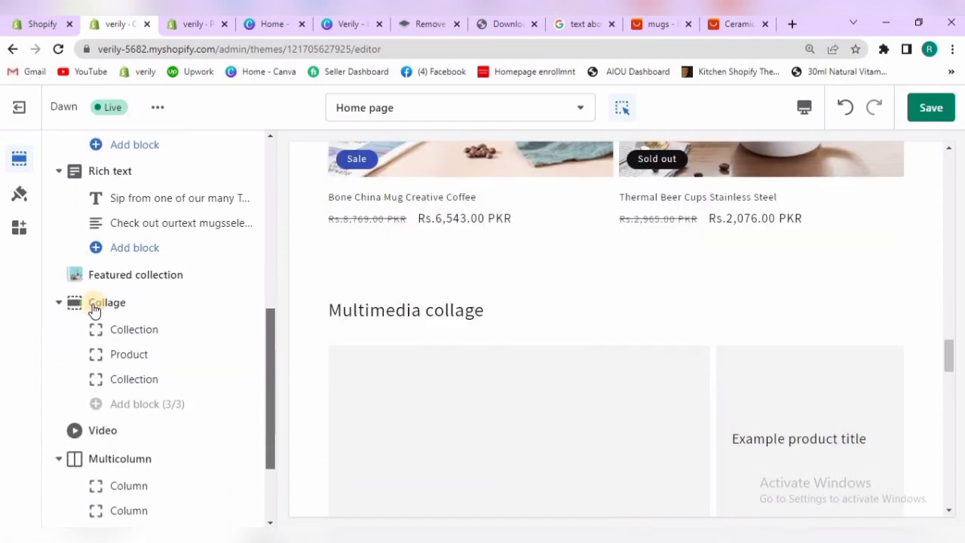
pyautogui.click(107, 302)
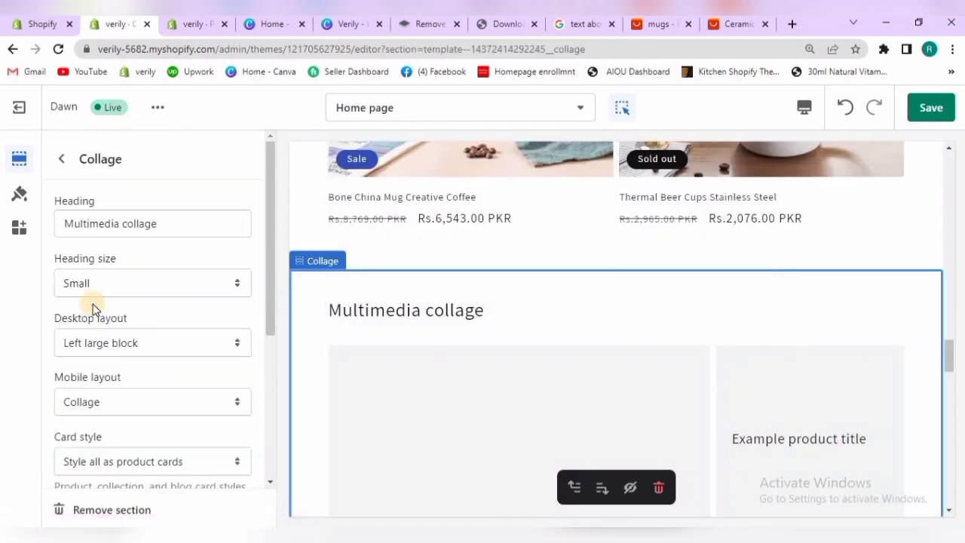
pyautogui.click(159, 224)
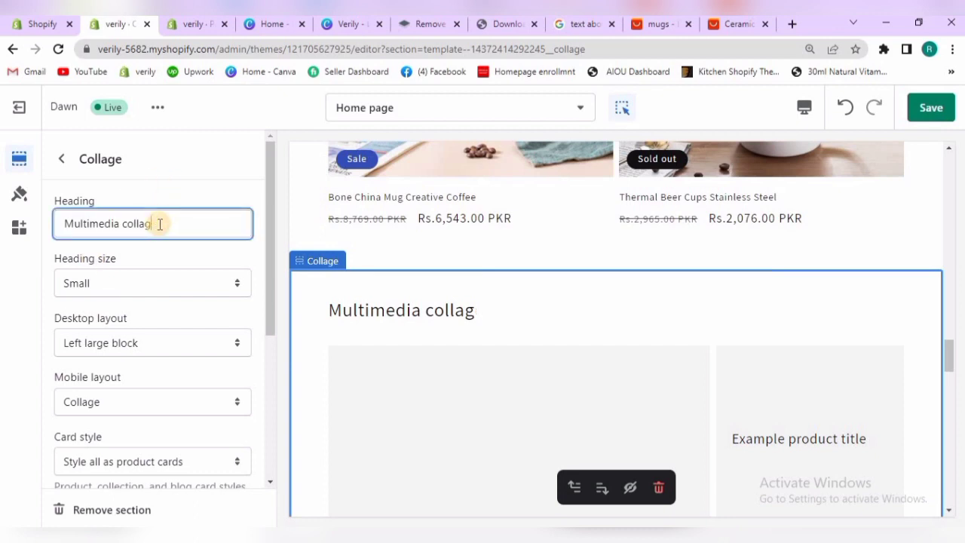
pyautogui.press('BackSpace')
pyautogui.press('BackSpace')
pyautogui.press('BackSpace')
pyautogui.press('BackSpace')
pyautogui.press('BackSpace')
pyautogui.press('BackSpace')
pyautogui.press('BackSpace')
pyautogui.press('BackSpace')
pyautogui.press('BackSpace')
pyautogui.press('BackSpace')
pyautogui.press('BackSpace')
pyautogui.press('BackSpace')
pyautogui.press('BackSpace')
pyautogui.press('BackSpace')
pyautogui.press('BackSpace')
pyautogui.press('BackSpace')
pyautogui.press('BackSpace')
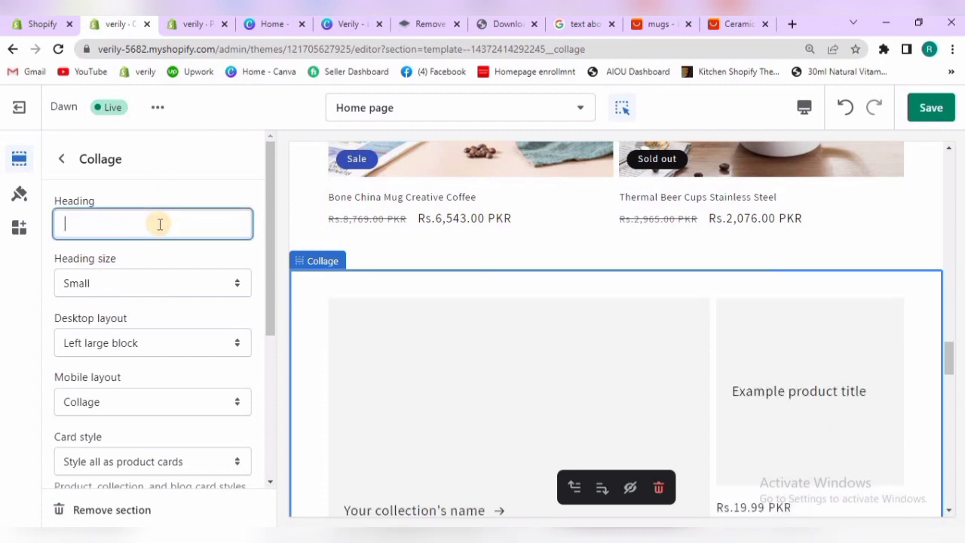
pyautogui.write('Products Features')
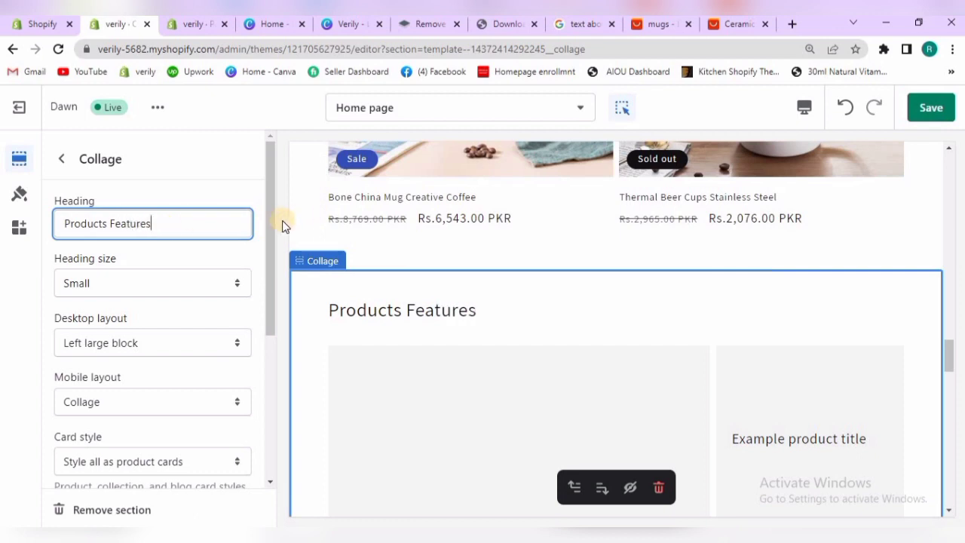
# Set the Collage section's heading size to Medium
pyautogui.moveTo(270, 233); pyautogui.dragTo(246, 242)
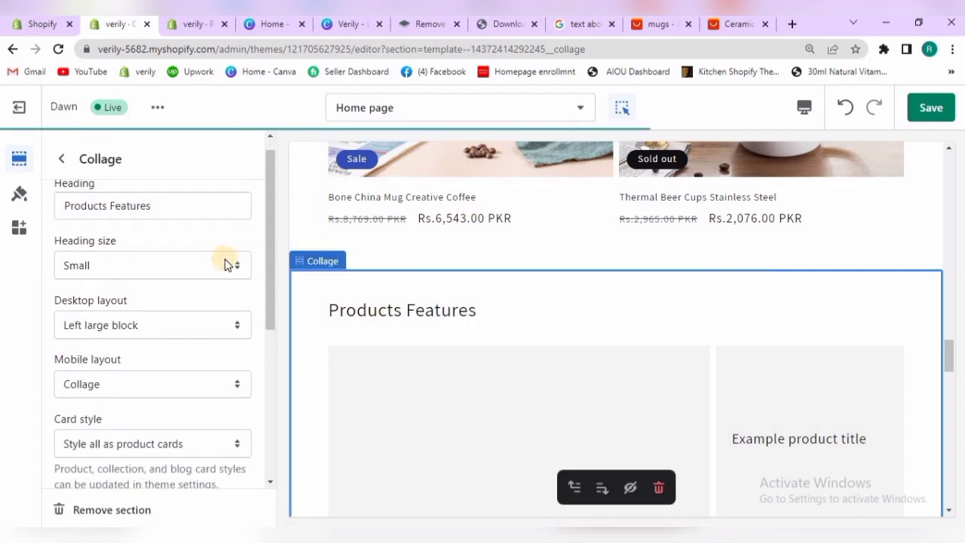
pyautogui.click(226, 264)
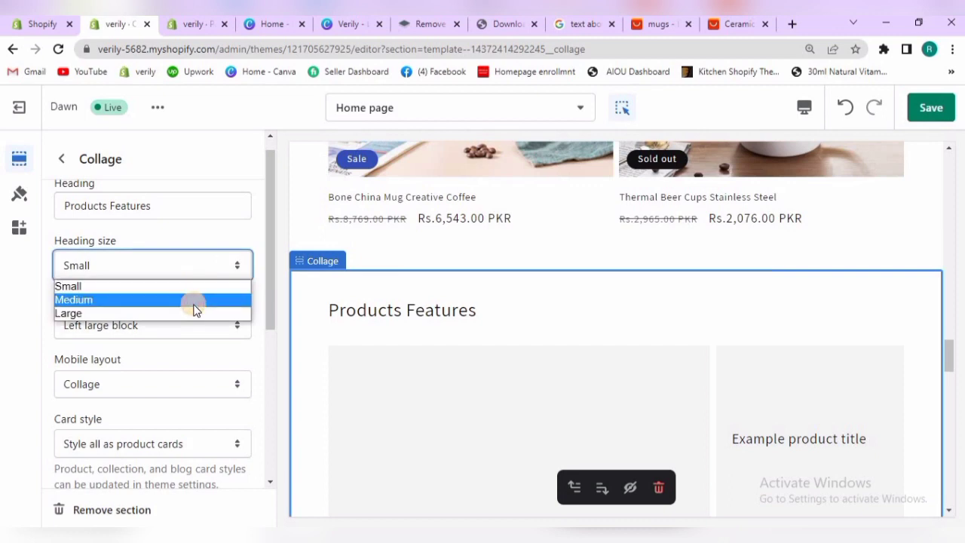
pyautogui.click(194, 301)
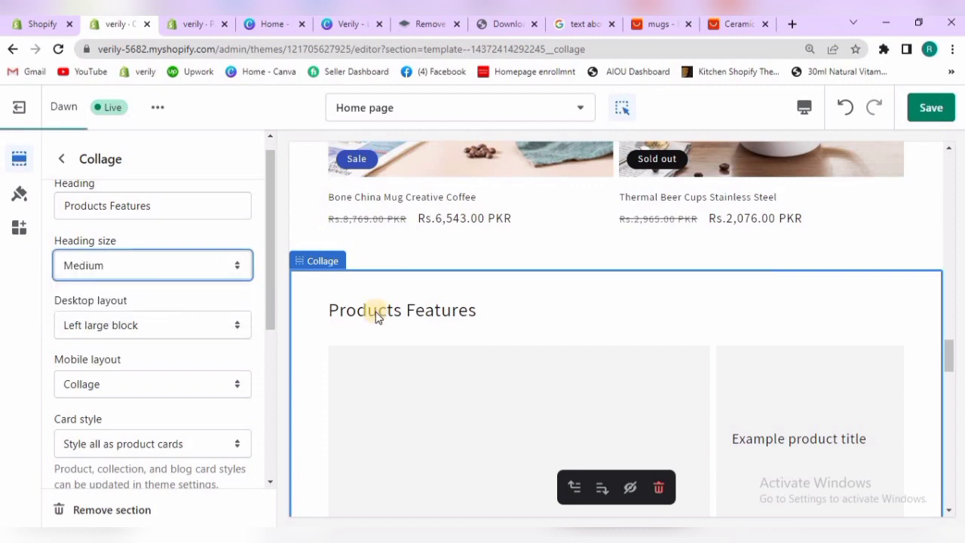
# Choose Left large block as the Collage section's desktop layout and Collage as its mobile layout
pyautogui.click(218, 328)
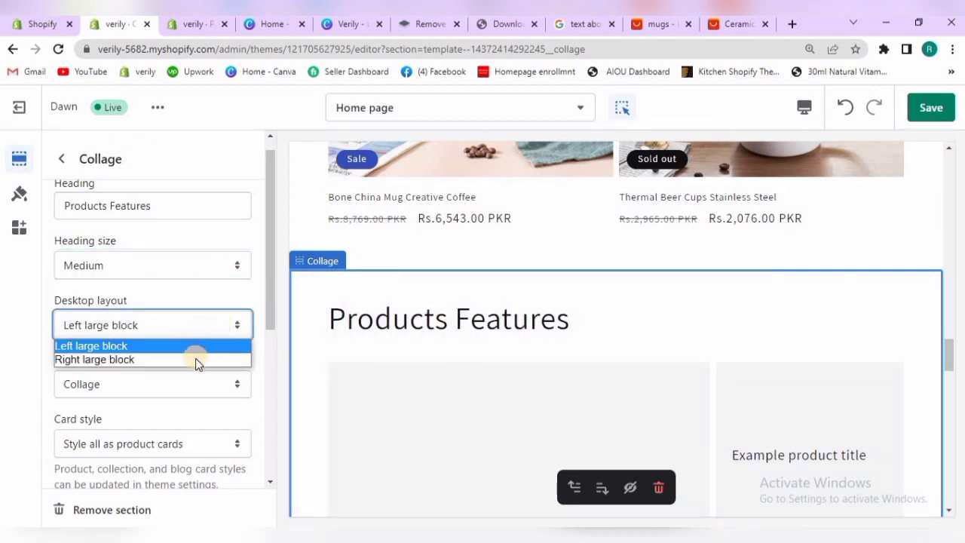
pyautogui.click(272, 312)
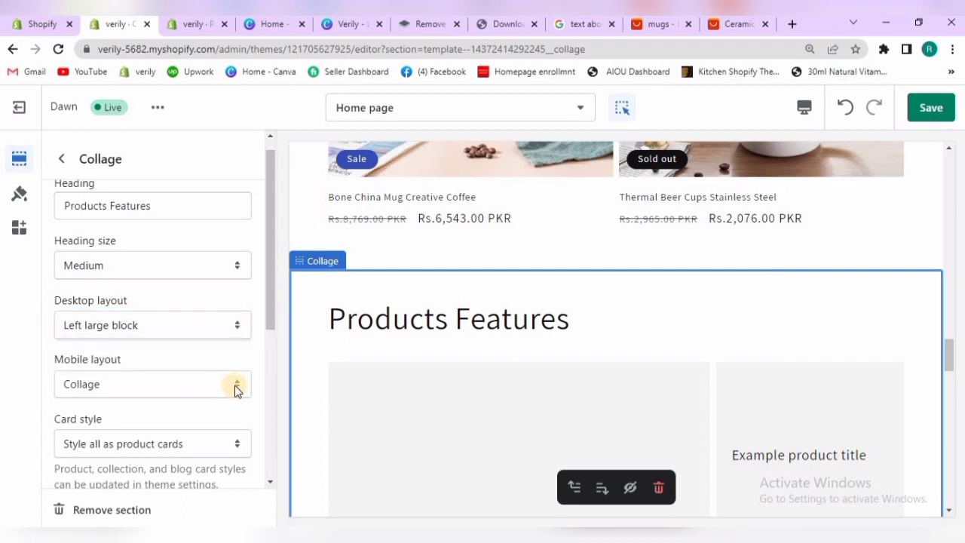
pyautogui.click(234, 385)
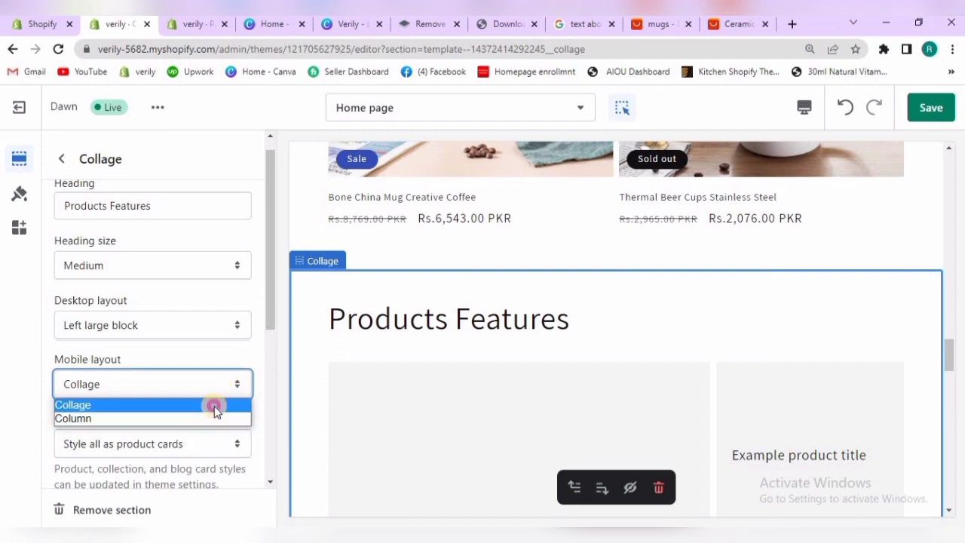
pyautogui.click(216, 404)
# Choose Style all as product cards as the Collage section's card style
pyautogui.moveTo(270, 303); pyautogui.dragTo(269, 358)
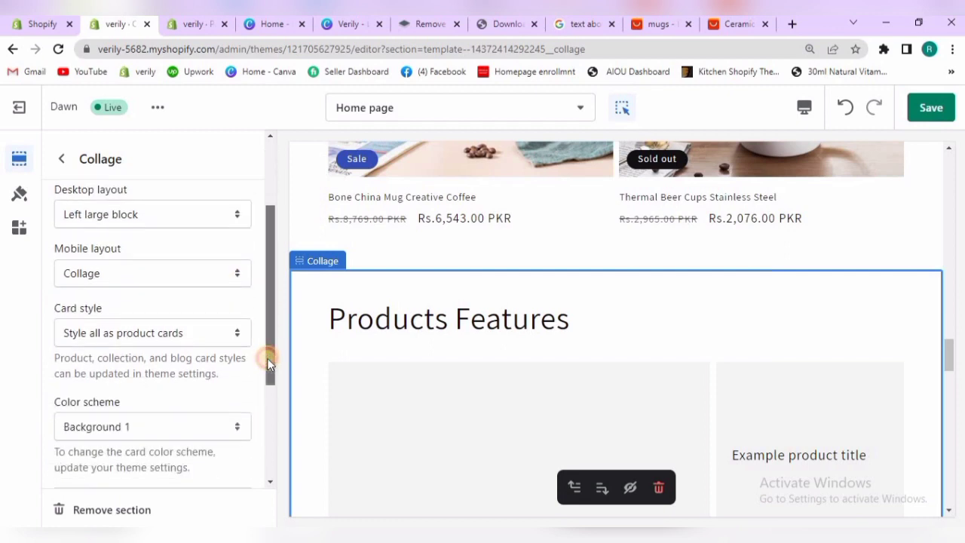
pyautogui.click(205, 340)
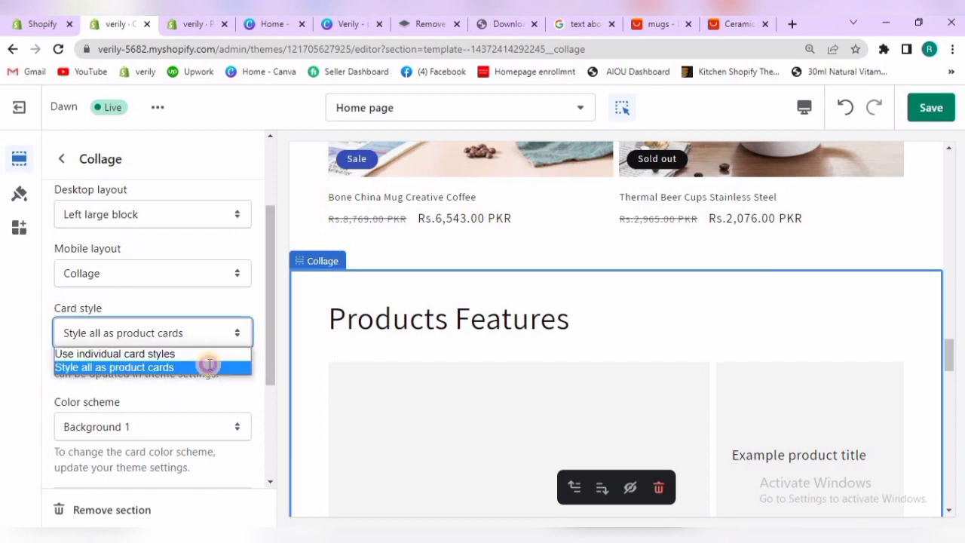
pyautogui.click(210, 367)
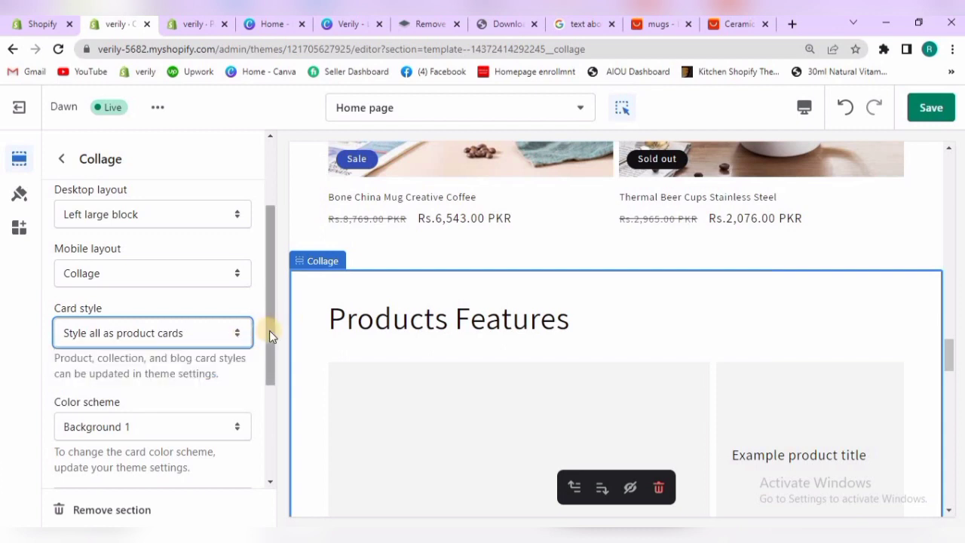
# Set the Collage section's color scheme to Background 2 and compare it with the featured products above in the preview
pyautogui.scroll(-1, 269, 368)
pyautogui.click(232, 351)
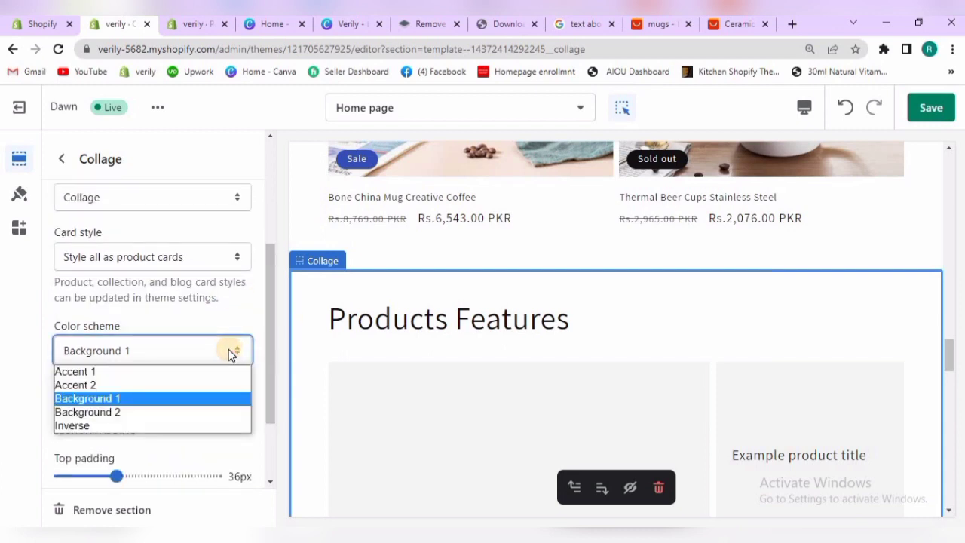
pyautogui.click(172, 411)
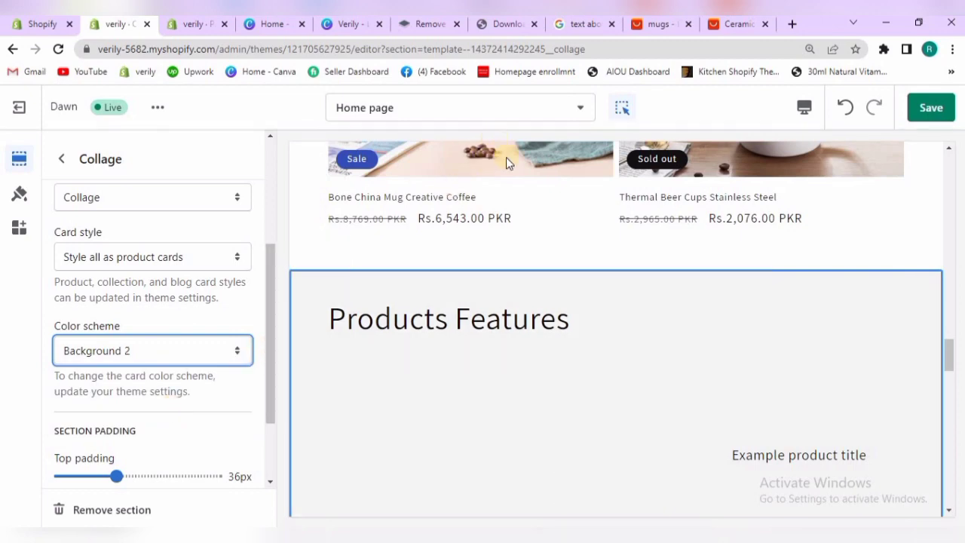
pyautogui.moveTo(949, 339); pyautogui.dragTo(948, 307)
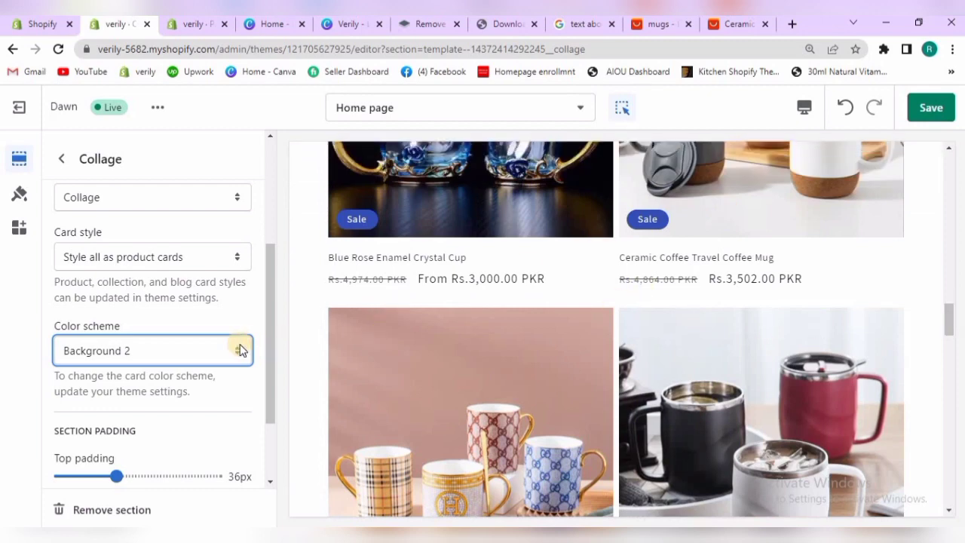
# Reduce the Collage section's top padding and bottom padding to 8 px each
pyautogui.moveTo(268, 355); pyautogui.dragTo(271, 432)
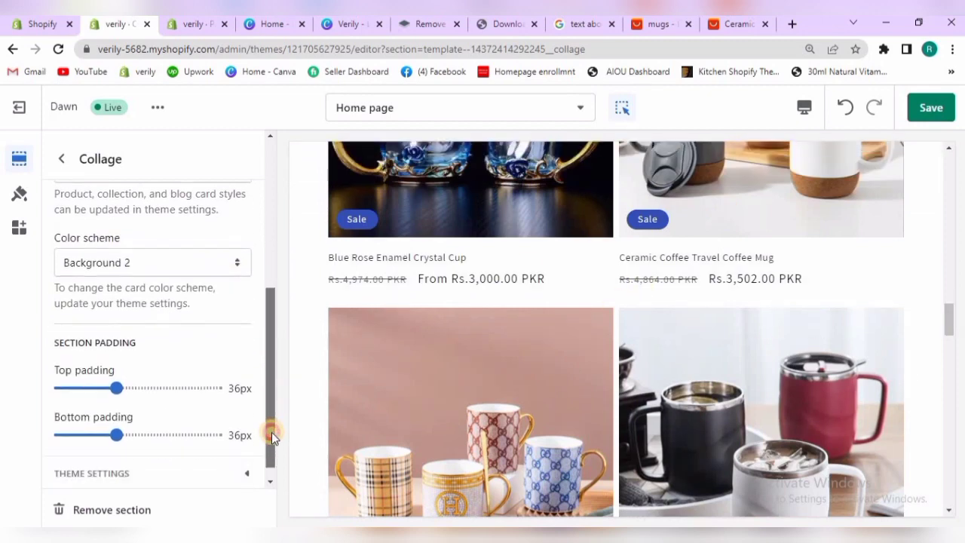
pyautogui.moveTo(948, 321); pyautogui.dragTo(949, 353)
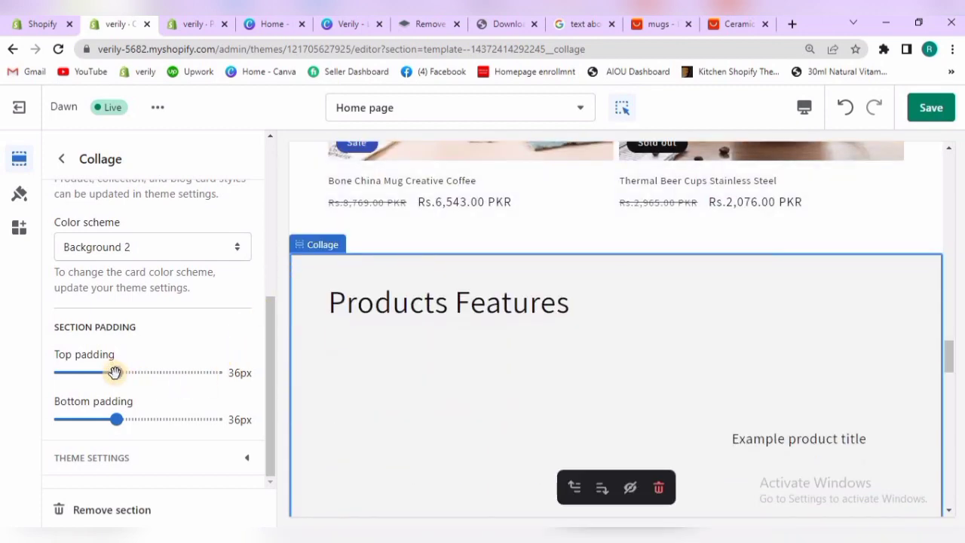
pyautogui.moveTo(108, 372); pyautogui.dragTo(82, 368)
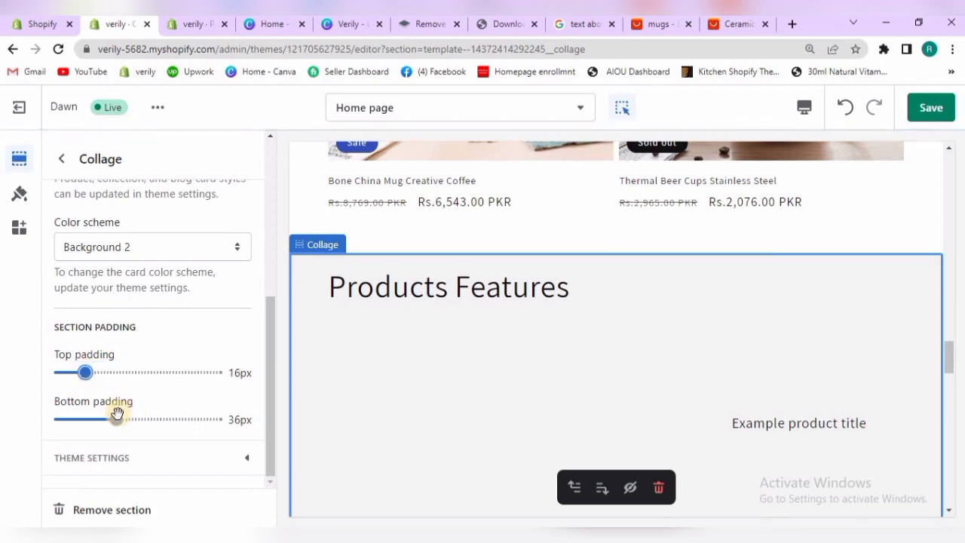
pyautogui.moveTo(116, 416); pyautogui.dragTo(85, 417)
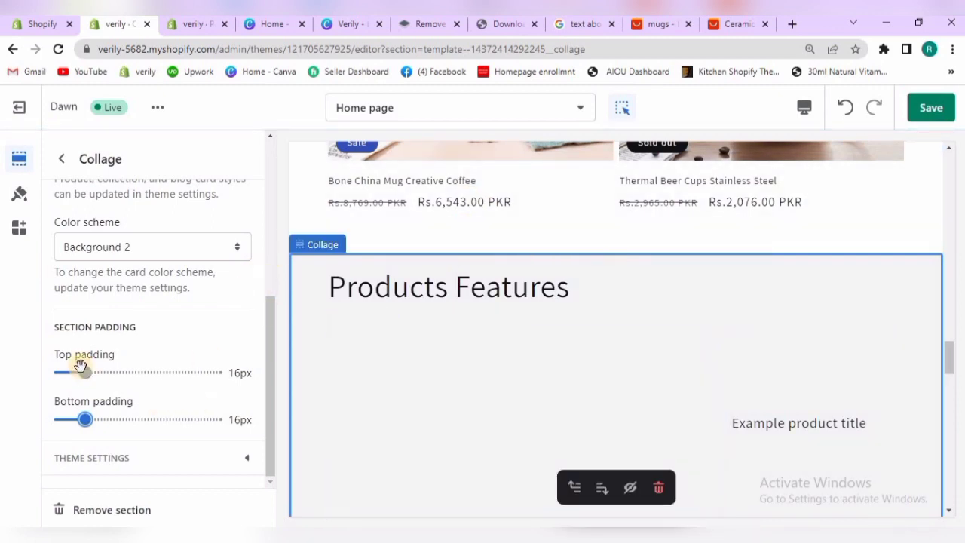
pyautogui.moveTo(85, 369); pyautogui.dragTo(72, 370)
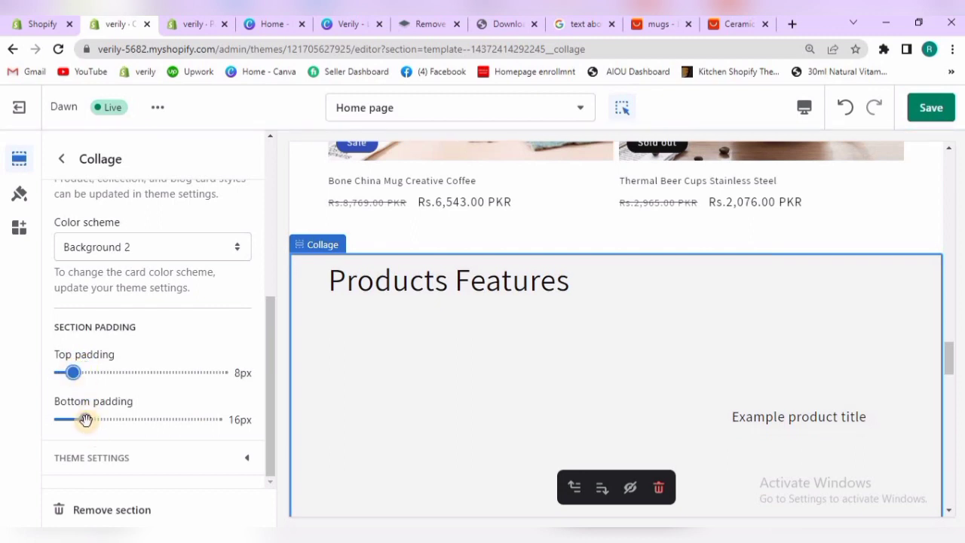
pyautogui.moveTo(75, 419); pyautogui.dragTo(71, 418)
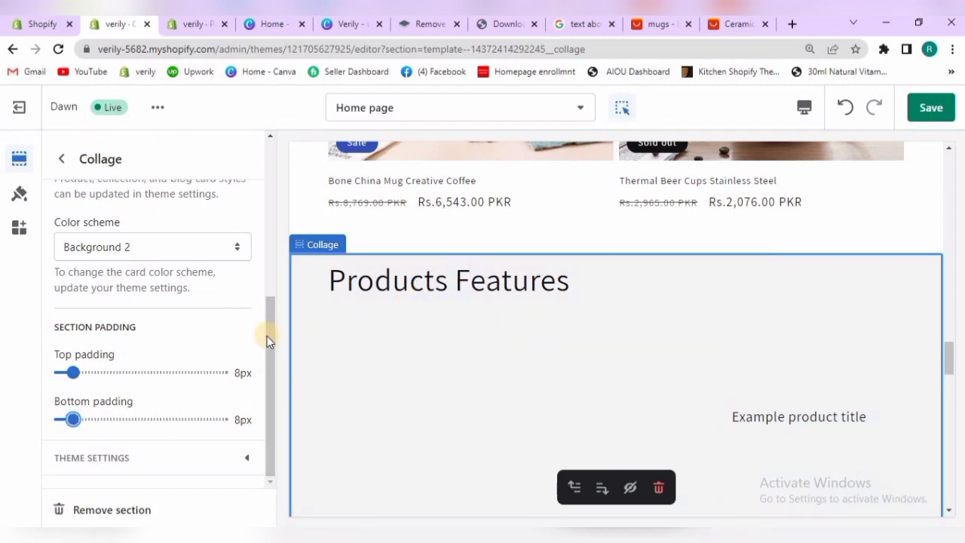
# Leave the Collage settings and open the settings of the Featured collection section above it
pyautogui.moveTo(268, 336); pyautogui.dragTo(249, 92)
pyautogui.click(66, 159)
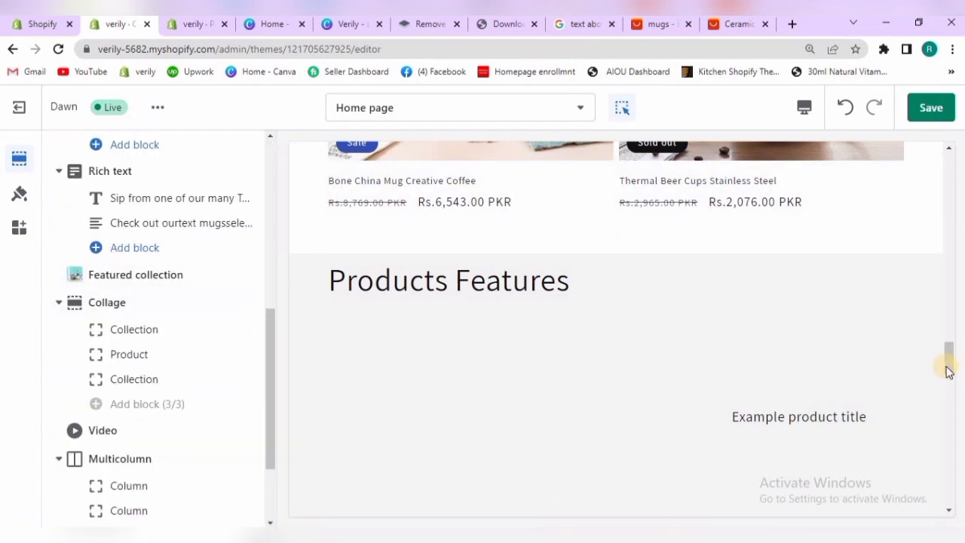
pyautogui.moveTo(947, 355)
pyautogui.mouseDown()
pyautogui.moveTo(946, 275)
pyautogui.moveTo(953, 367)
pyautogui.moveTo(950, 357)
pyautogui.mouseUp()
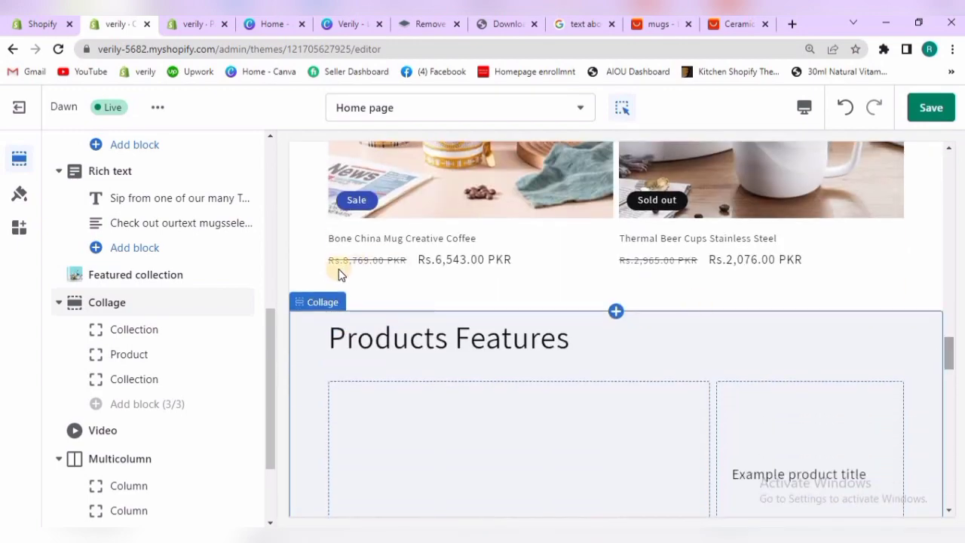
pyautogui.click(180, 275)
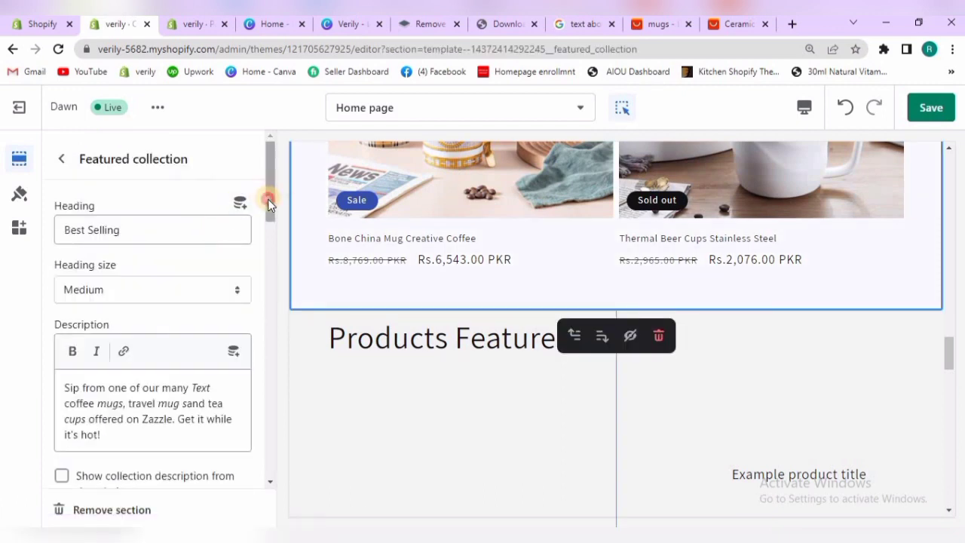
# Set the maximum products to show in the Featured collection section to 4
pyautogui.scroll(-1, 272, 253)
pyautogui.moveTo(272, 254); pyautogui.dragTo(267, 353)
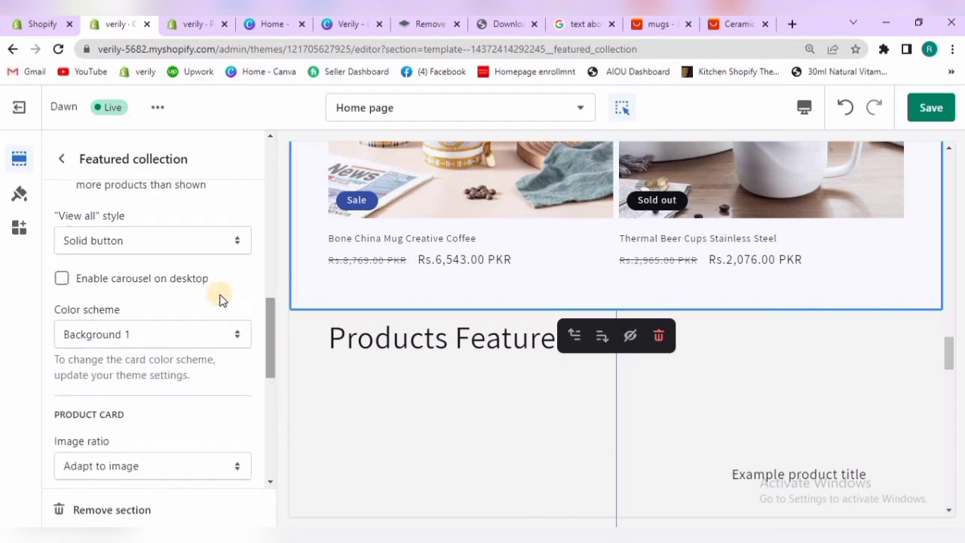
pyautogui.moveTo(270, 320); pyautogui.dragTo(265, 267)
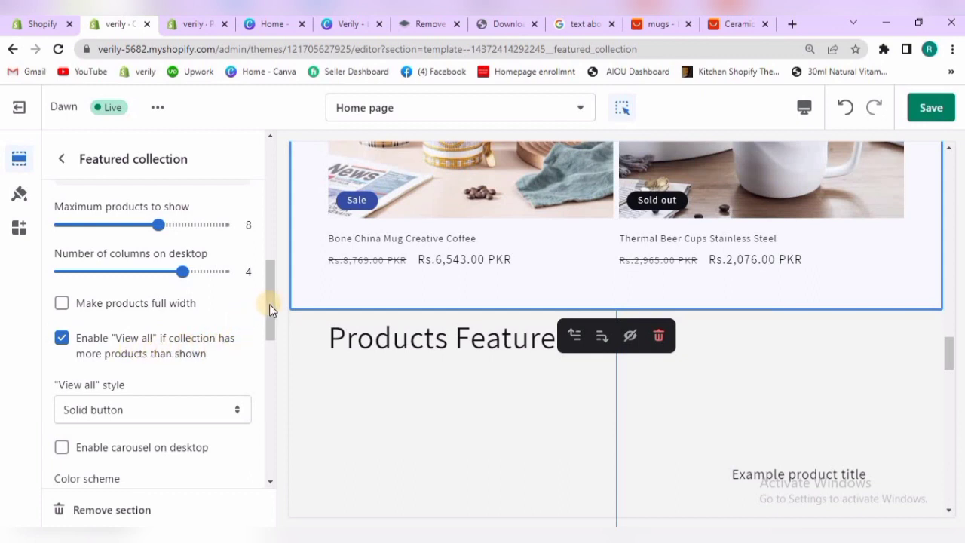
pyautogui.moveTo(269, 304); pyautogui.dragTo(268, 288)
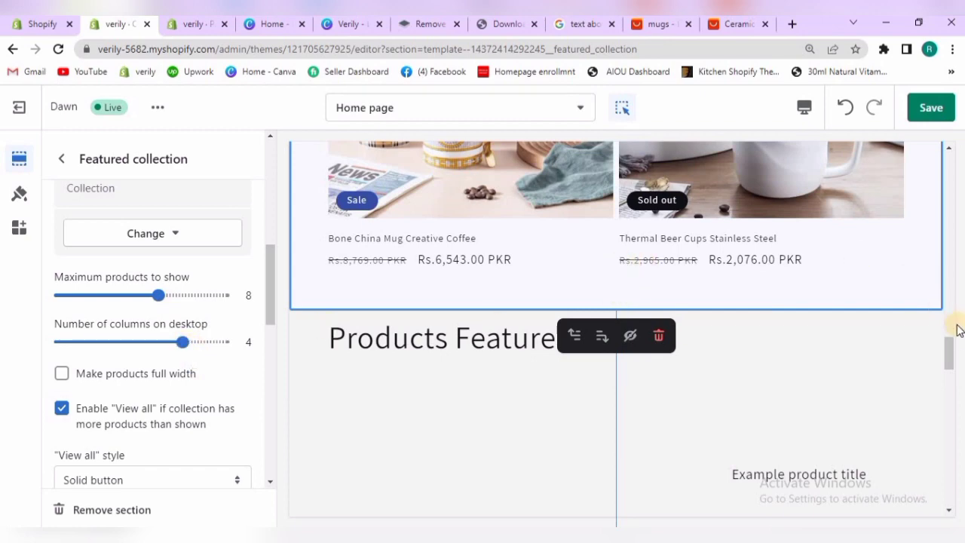
pyautogui.moveTo(950, 345); pyautogui.dragTo(939, 295)
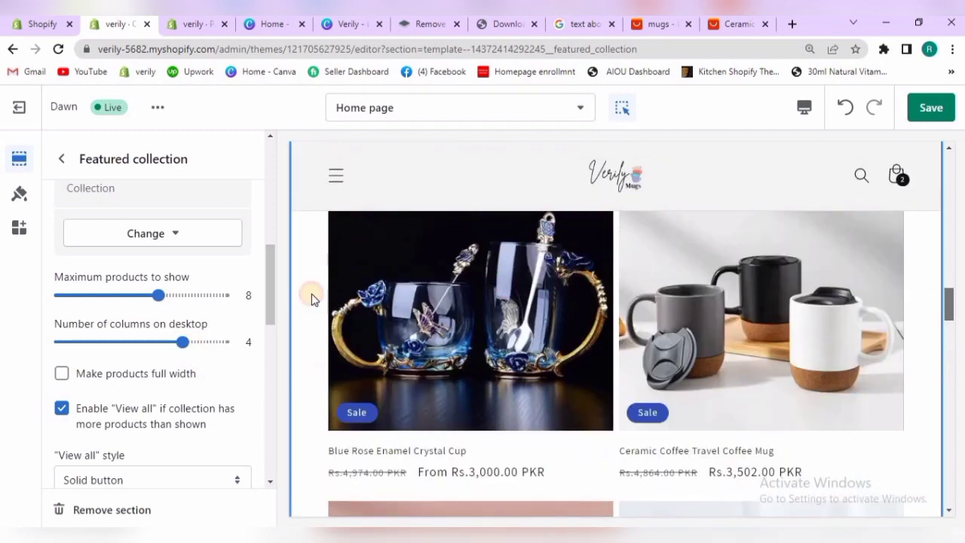
pyautogui.scroll(2, 269, 286)
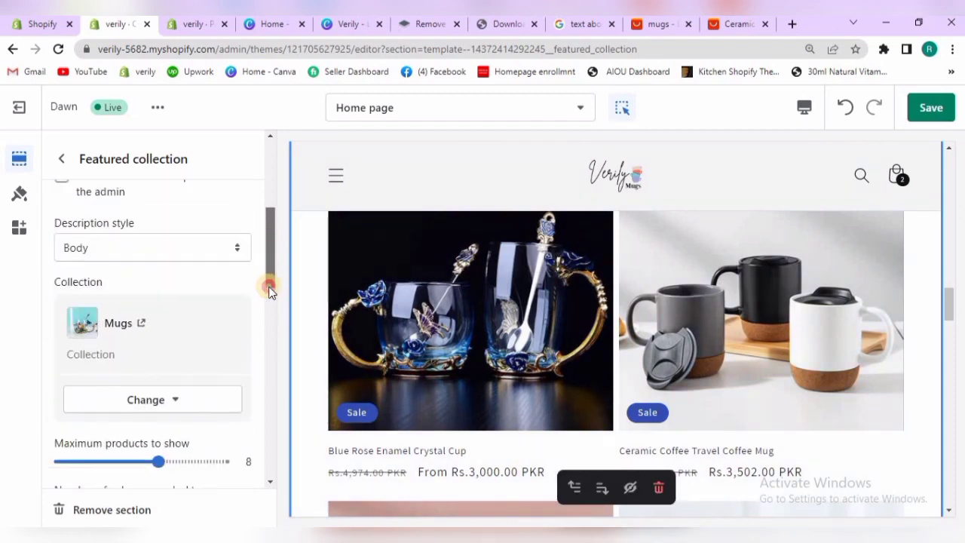
pyautogui.scroll(-3, 269, 295)
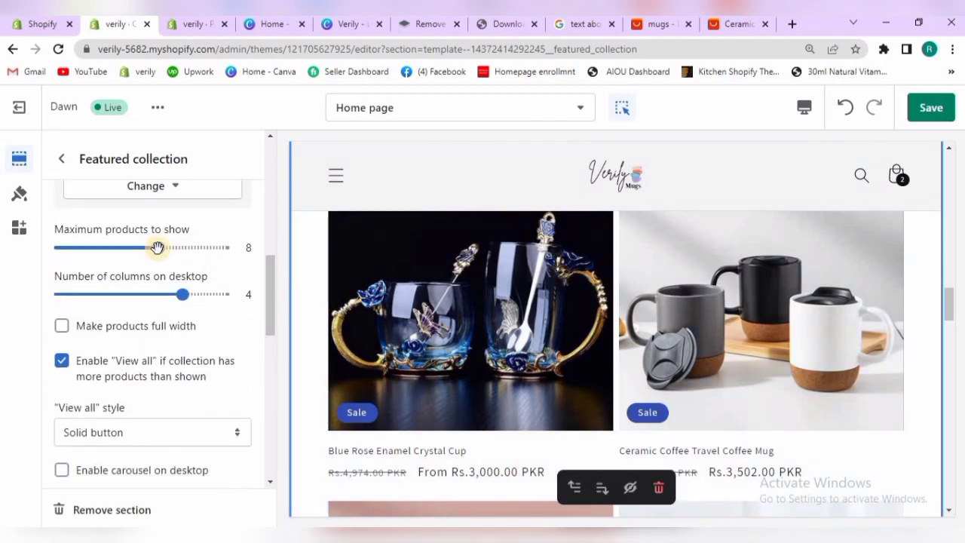
pyautogui.moveTo(157, 247); pyautogui.dragTo(112, 248)
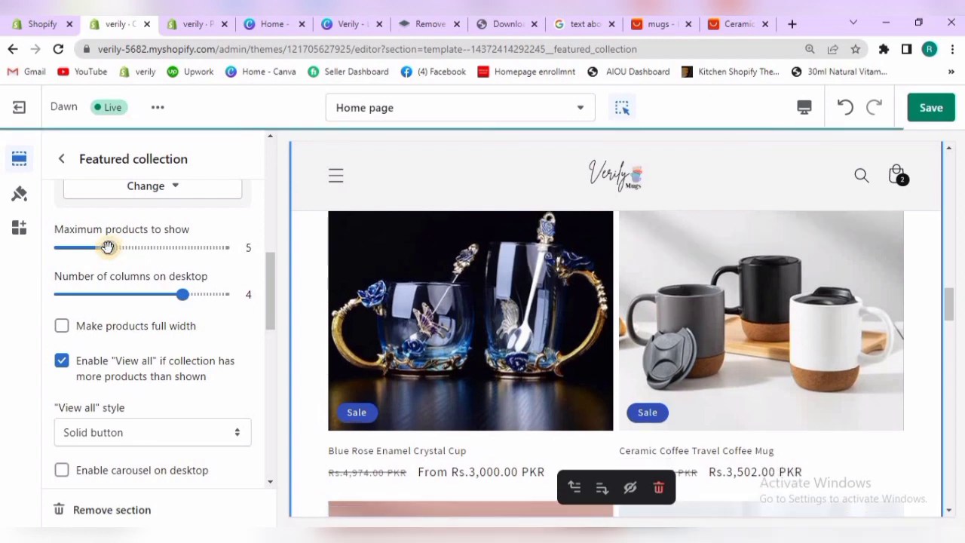
pyautogui.moveTo(104, 247); pyautogui.dragTo(93, 247)
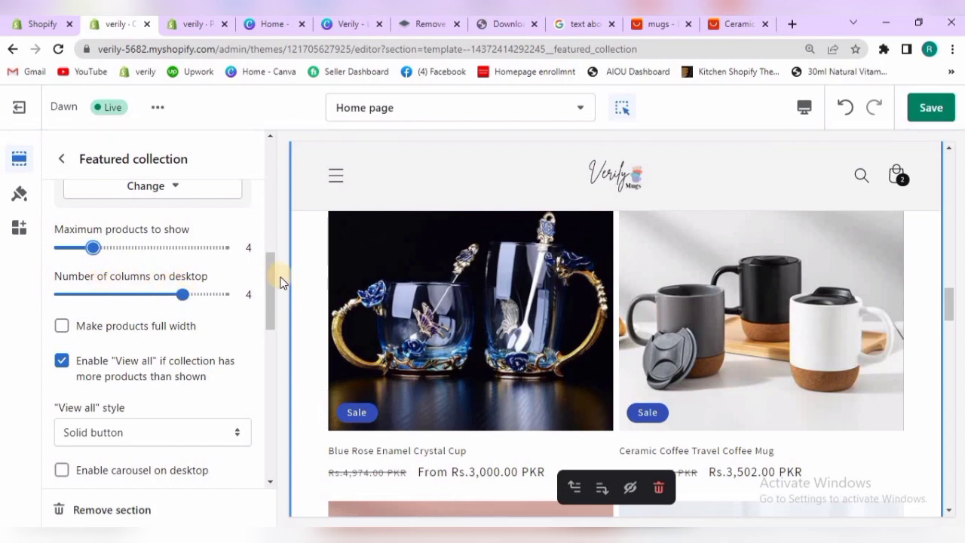
# Choose Solid button as the Featured collection section's "View all" style
pyautogui.moveTo(269, 280); pyautogui.dragTo(269, 297)
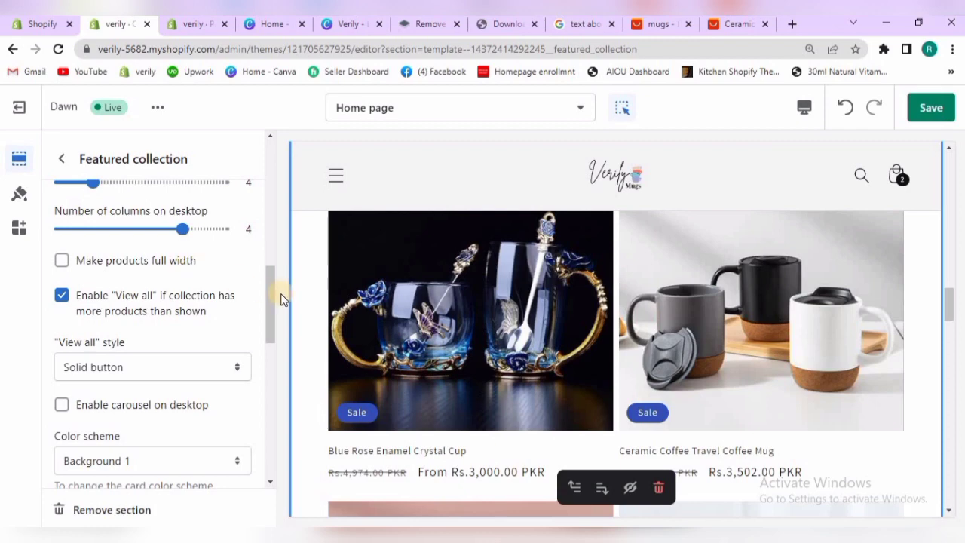
pyautogui.moveTo(272, 300); pyautogui.dragTo(270, 310)
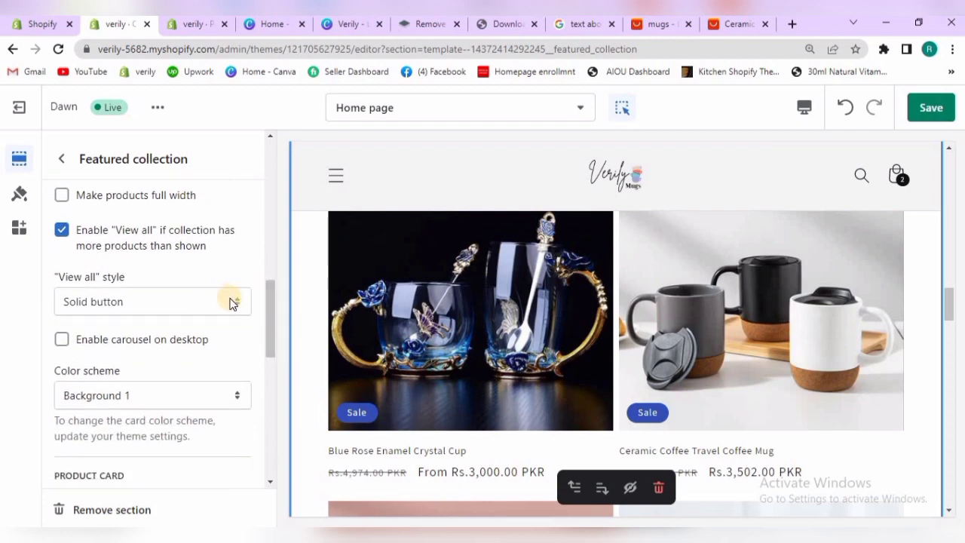
pyautogui.click(145, 302)
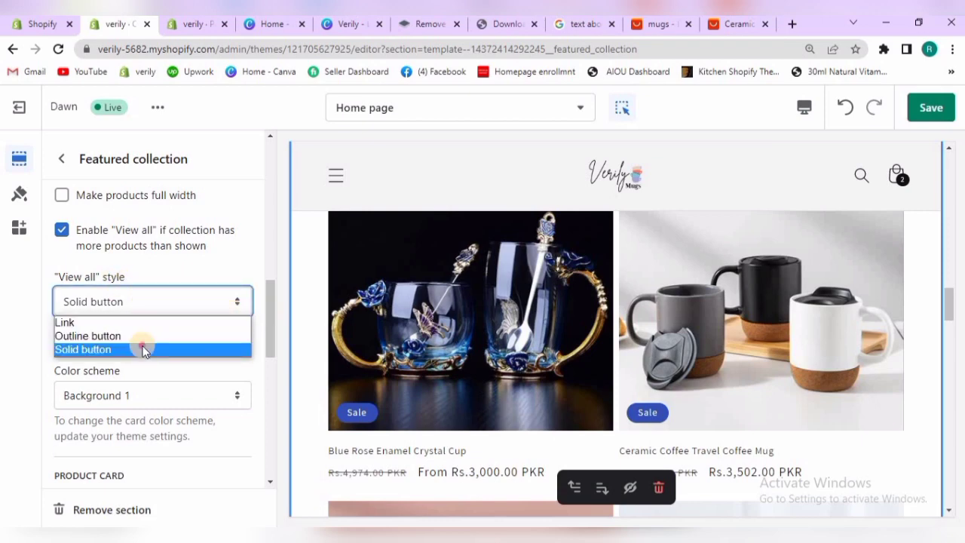
pyautogui.click(144, 351)
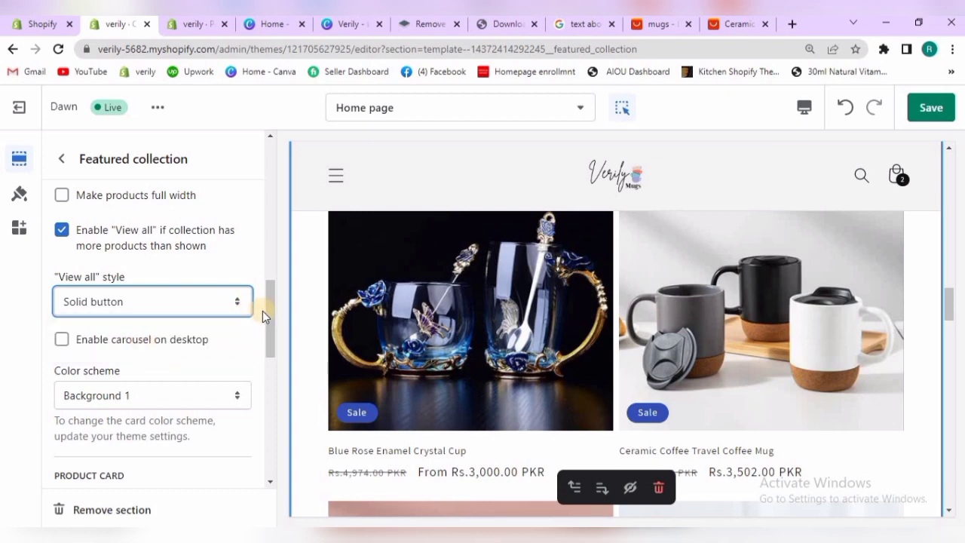
# Try the Background 2 color scheme on the Featured collection section and return it to Background 1
pyautogui.moveTo(268, 315); pyautogui.dragTo(267, 342)
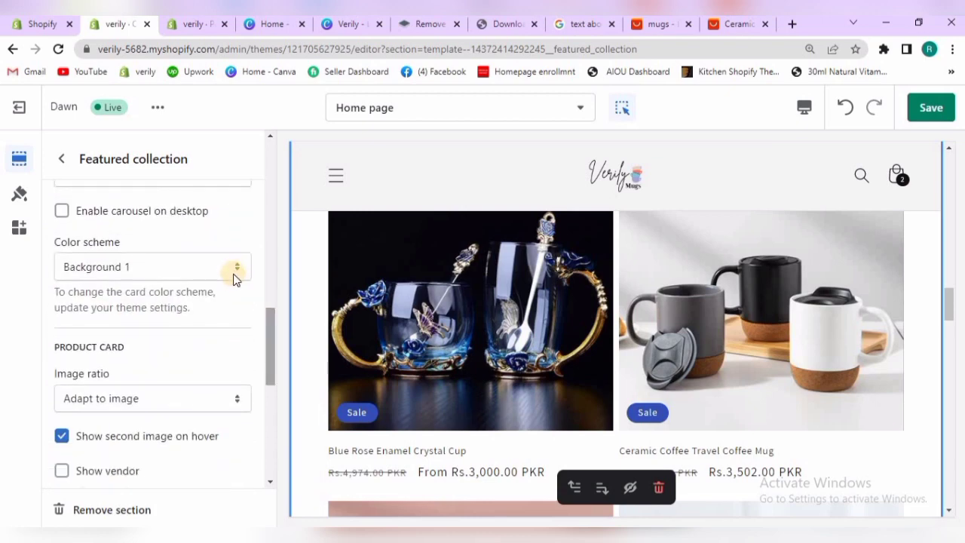
pyautogui.click(233, 269)
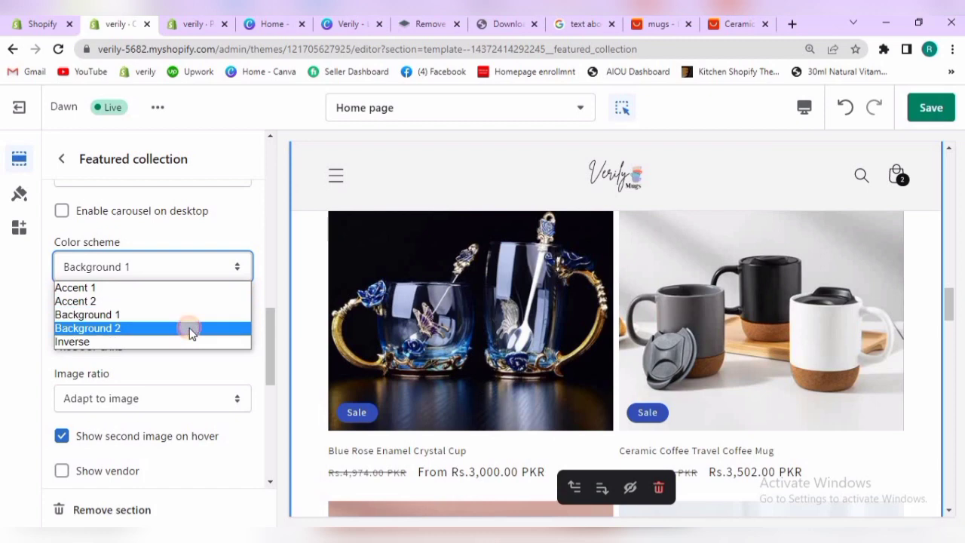
pyautogui.click(189, 329)
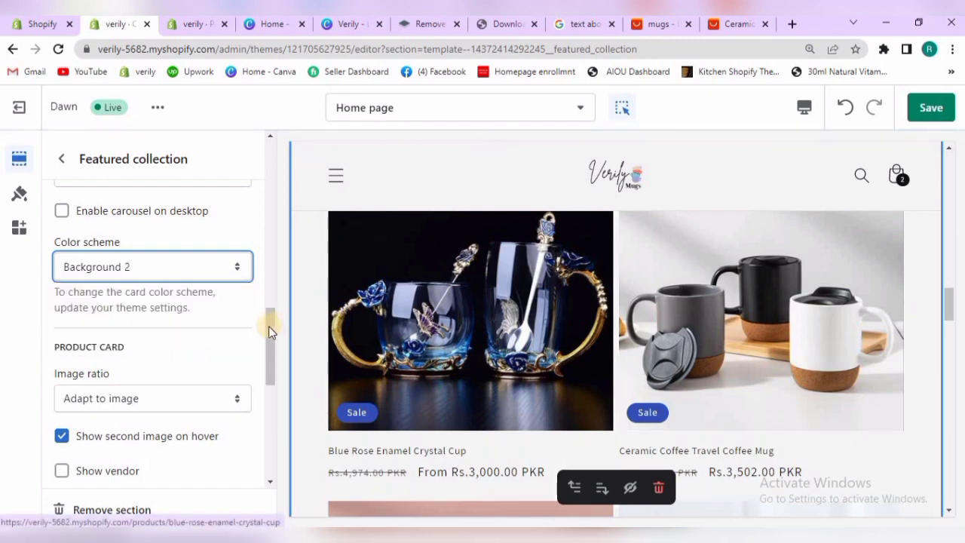
pyautogui.moveTo(268, 325)
pyautogui.mouseDown()
pyautogui.moveTo(269, 334)
pyautogui.moveTo(266, 322)
pyautogui.mouseUp()
pyautogui.click(238, 293)
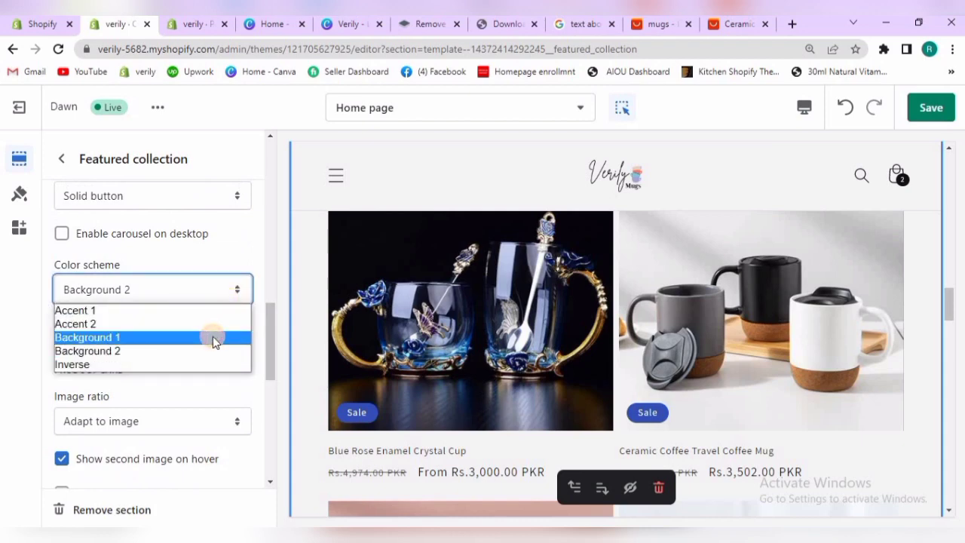
pyautogui.click(213, 337)
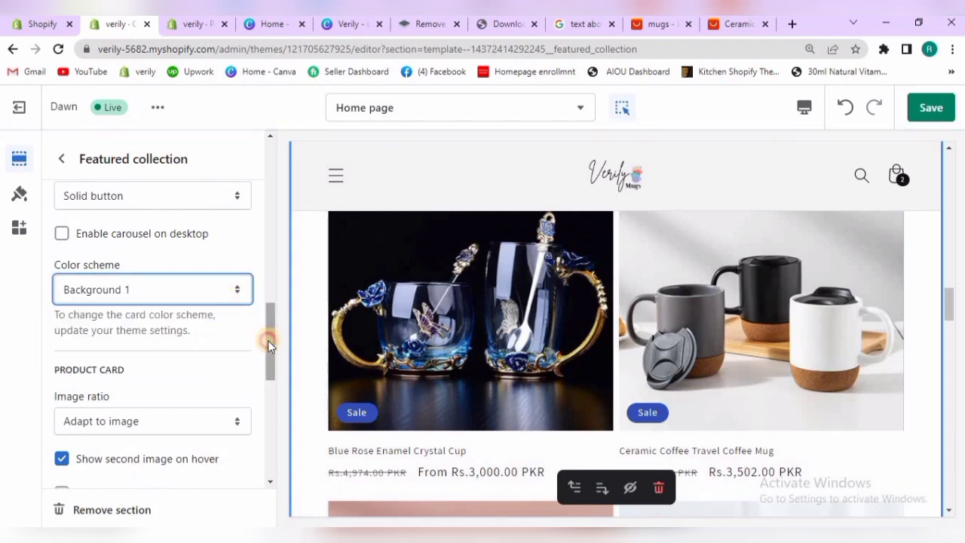
# Try the Portrait image ratio on the Featured collection section's product cards and check the mug images in the preview
pyautogui.moveTo(268, 340); pyautogui.dragTo(267, 354)
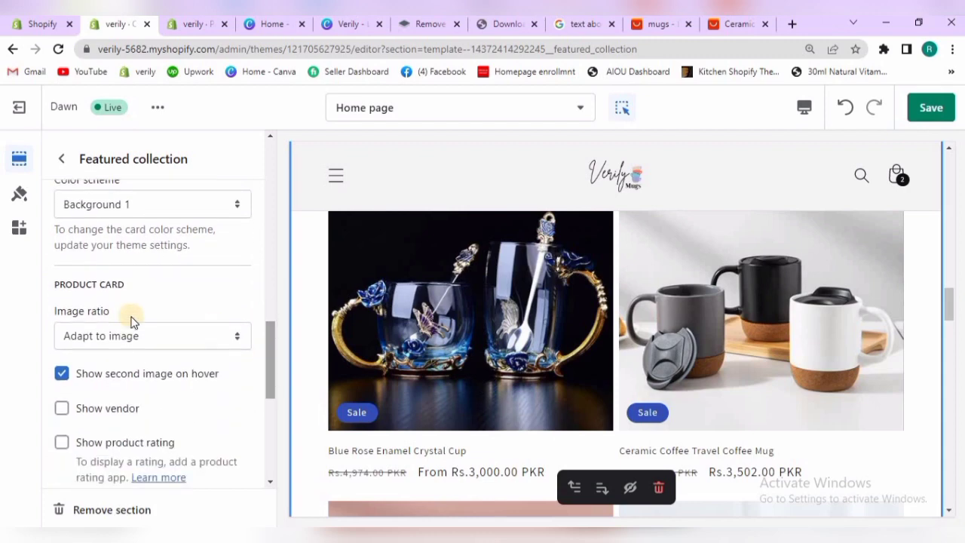
pyautogui.click(170, 343)
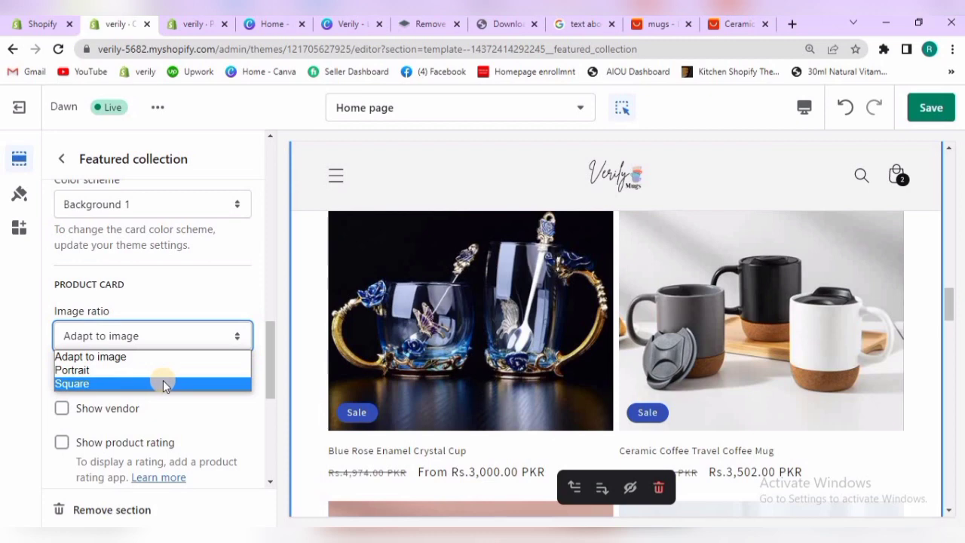
pyautogui.click(949, 296)
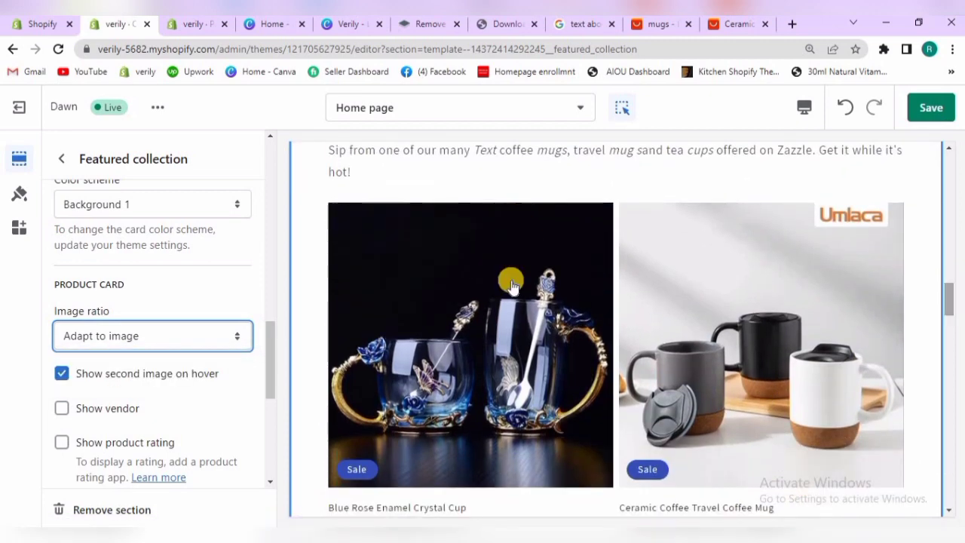
pyautogui.click(238, 338)
pyautogui.click(194, 371)
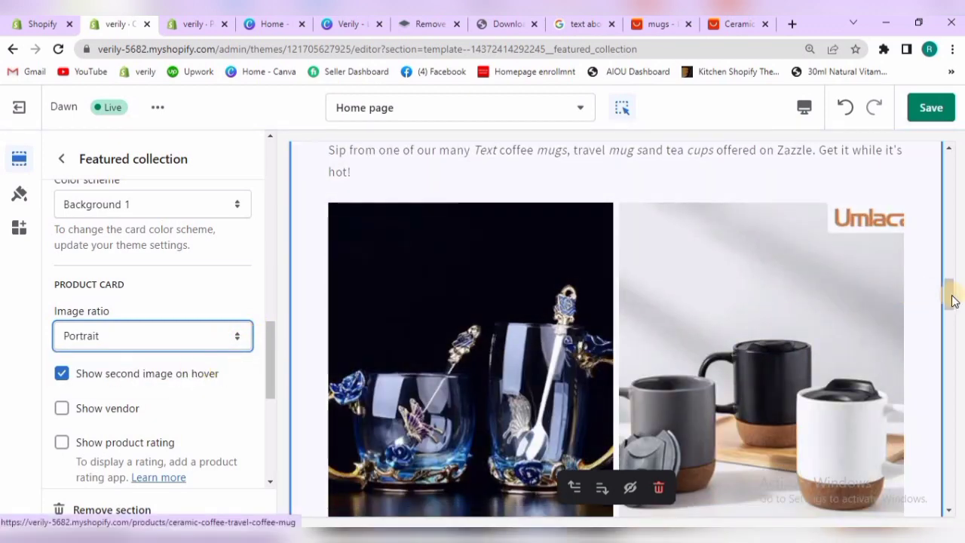
pyautogui.moveTo(951, 300); pyautogui.dragTo(949, 332)
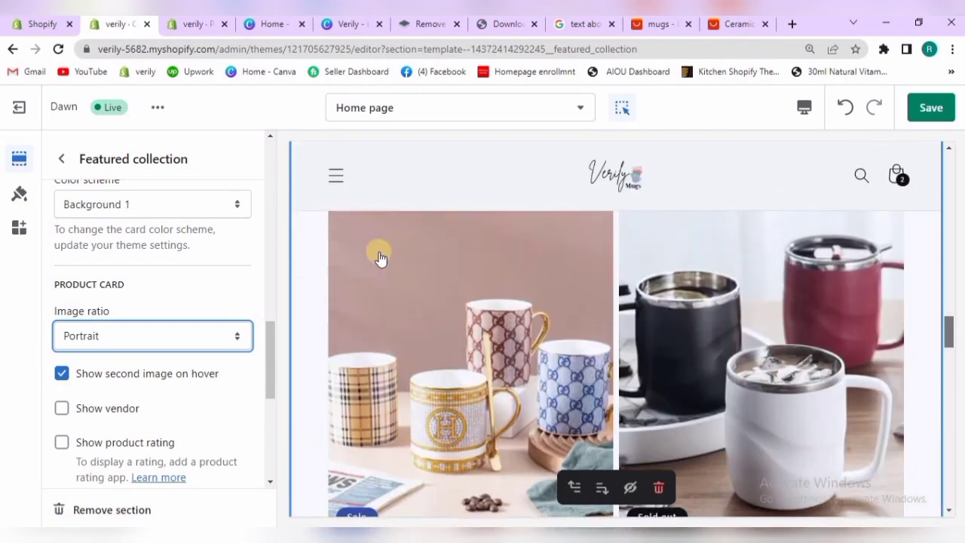
# Try the Square image ratio on the Featured collection's product cards and return it to Portrait
pyautogui.click(237, 339)
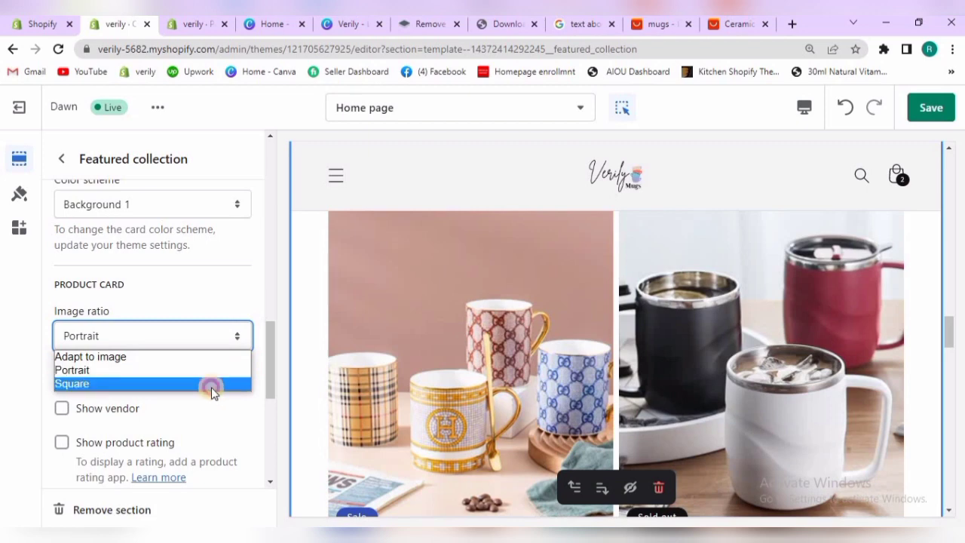
pyautogui.click(211, 386)
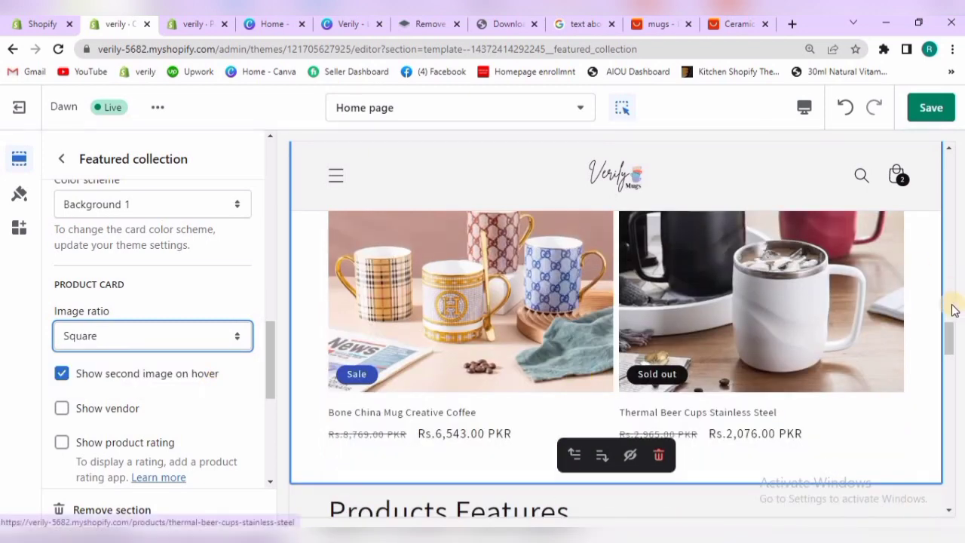
pyautogui.moveTo(949, 336); pyautogui.dragTo(946, 301)
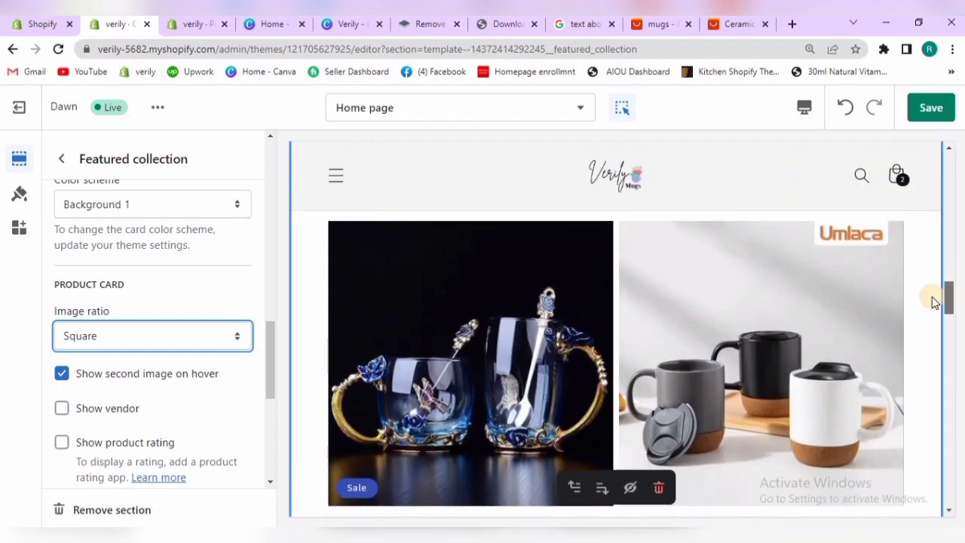
pyautogui.click(236, 339)
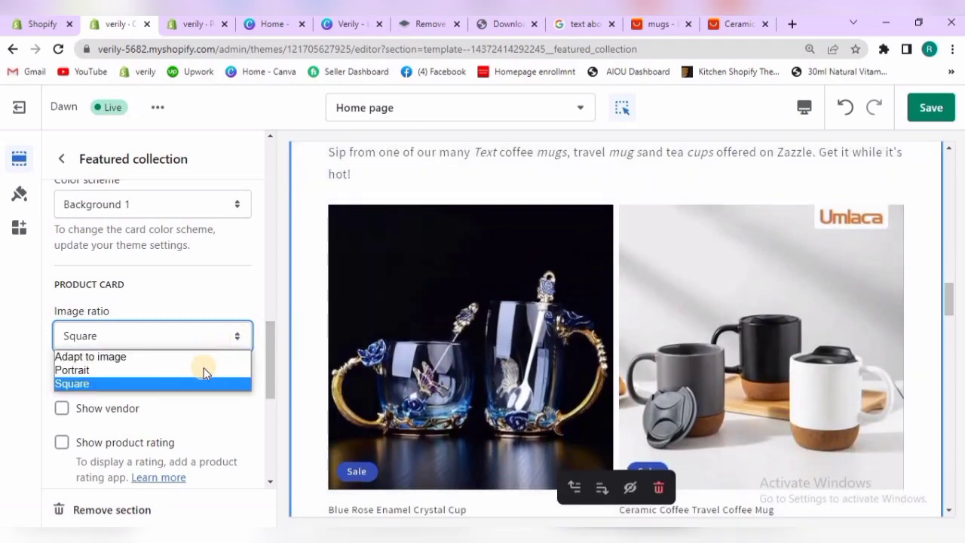
pyautogui.click(202, 372)
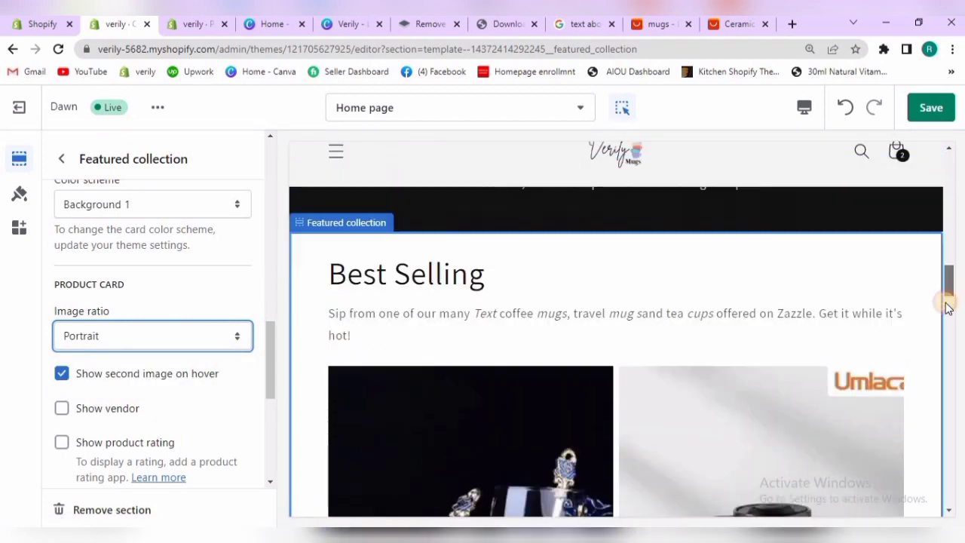
pyautogui.moveTo(943, 281)
pyautogui.mouseDown()
pyautogui.moveTo(948, 339)
pyautogui.moveTo(942, 286)
pyautogui.mouseUp()
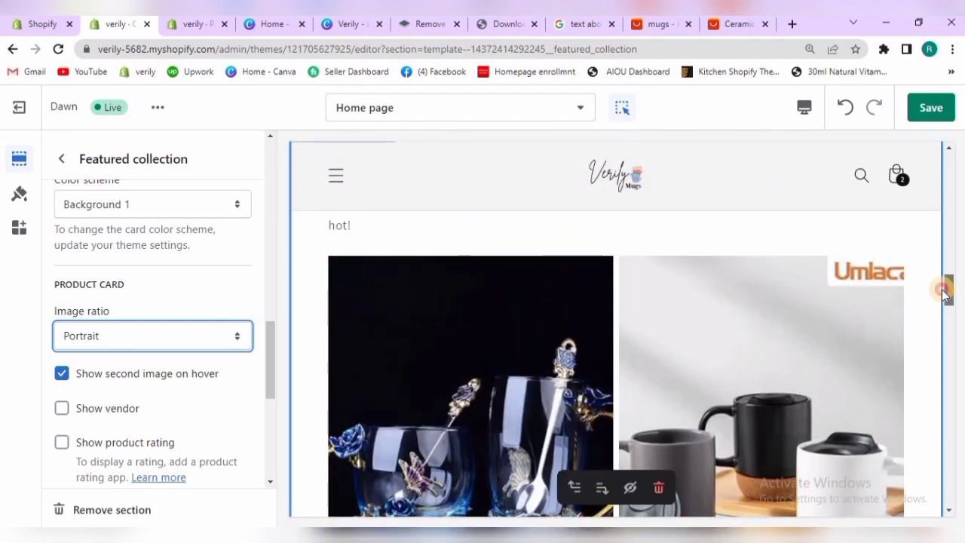
# Enable the vendor, product rating and quick add button on the Featured collection section's product cards
pyautogui.click(122, 408)
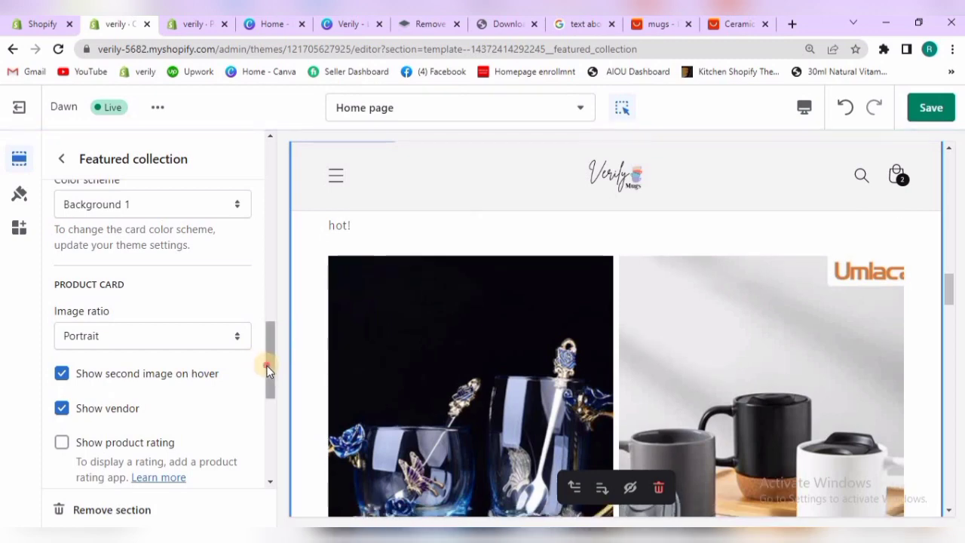
pyautogui.moveTo(268, 369); pyautogui.dragTo(269, 395)
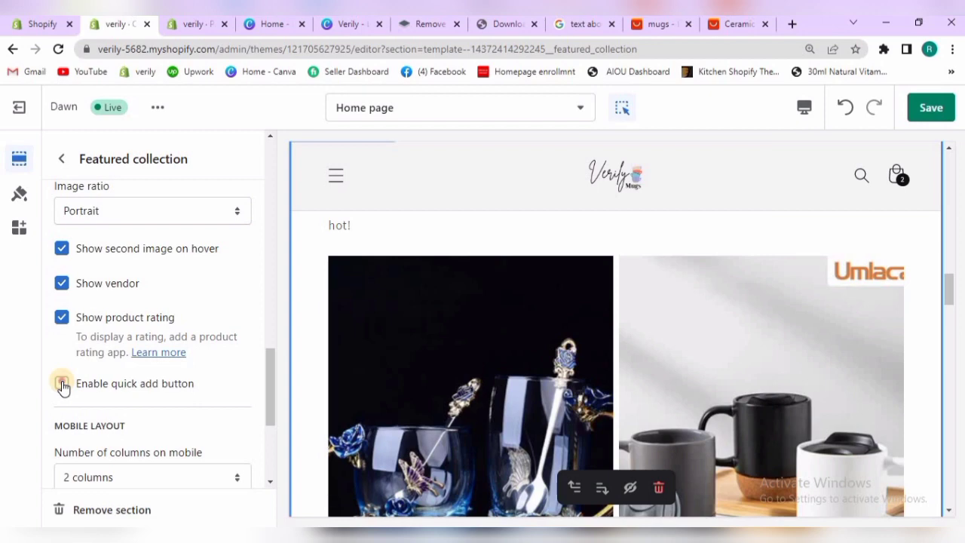
pyautogui.click(62, 384)
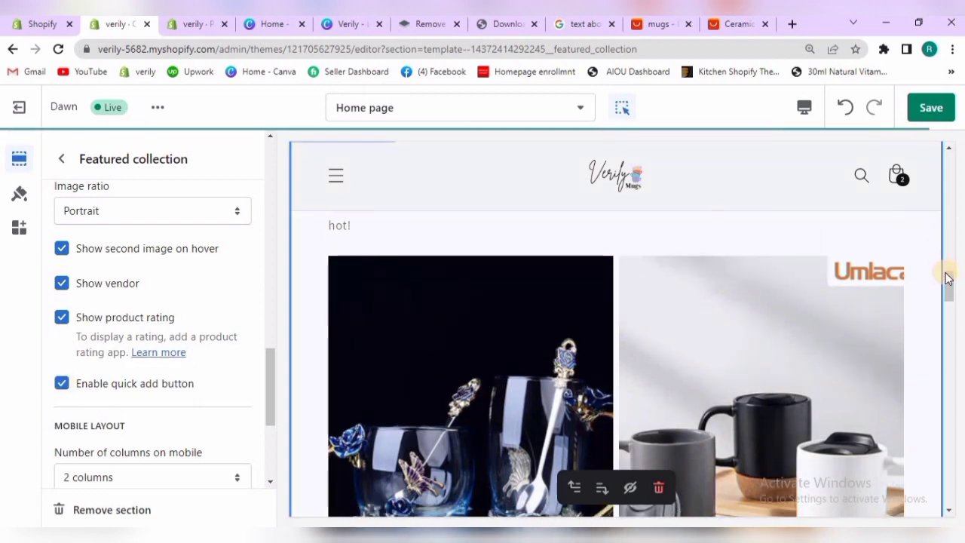
pyautogui.click(948, 309)
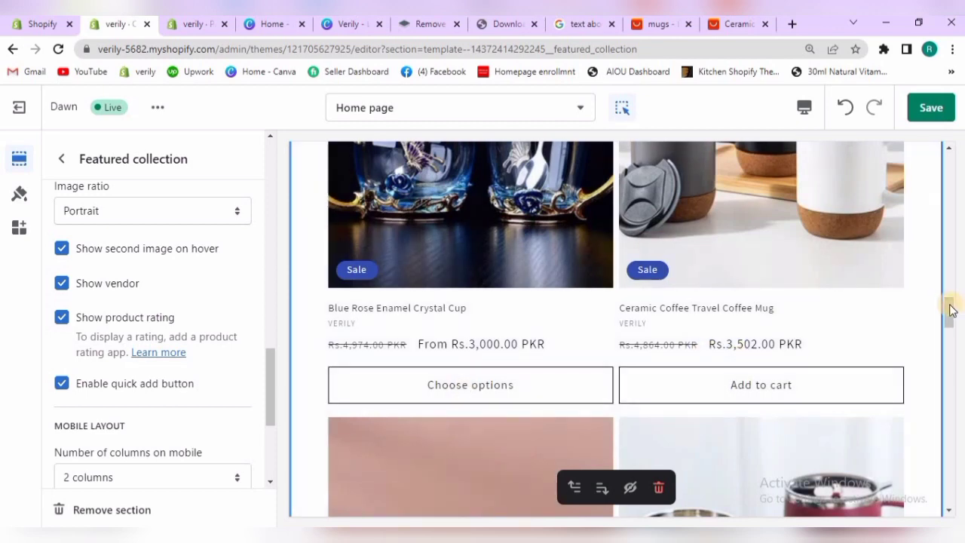
pyautogui.moveTo(950, 316)
pyautogui.mouseDown()
pyautogui.moveTo(954, 340)
pyautogui.moveTo(950, 331)
pyautogui.mouseUp()
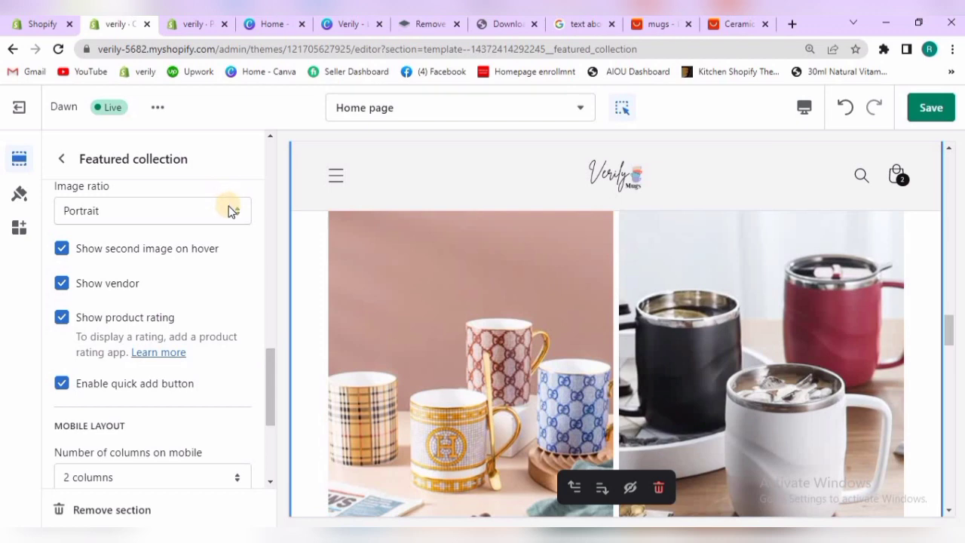
# Set the image ratio of the Featured collection section's product cards to Square
pyautogui.click(198, 221)
pyautogui.click(194, 247)
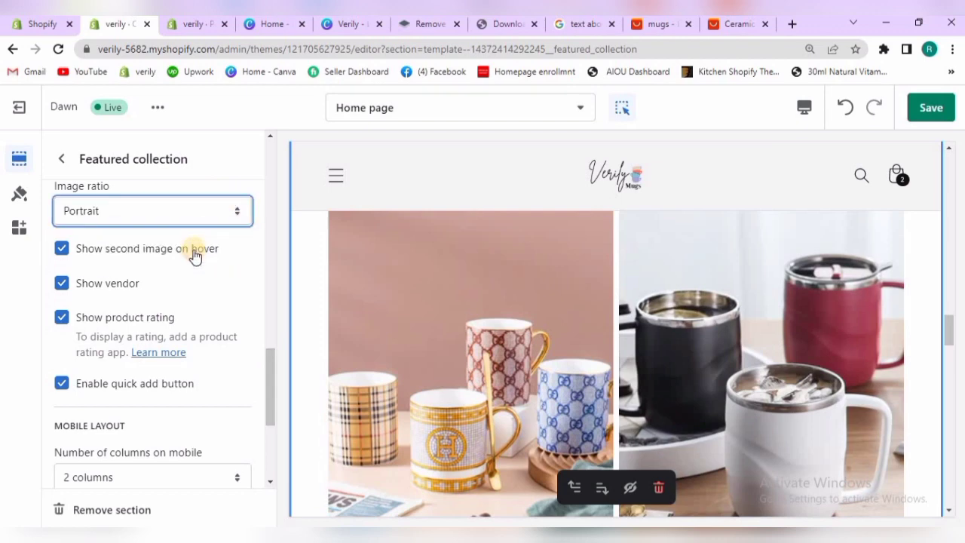
pyautogui.click(202, 216)
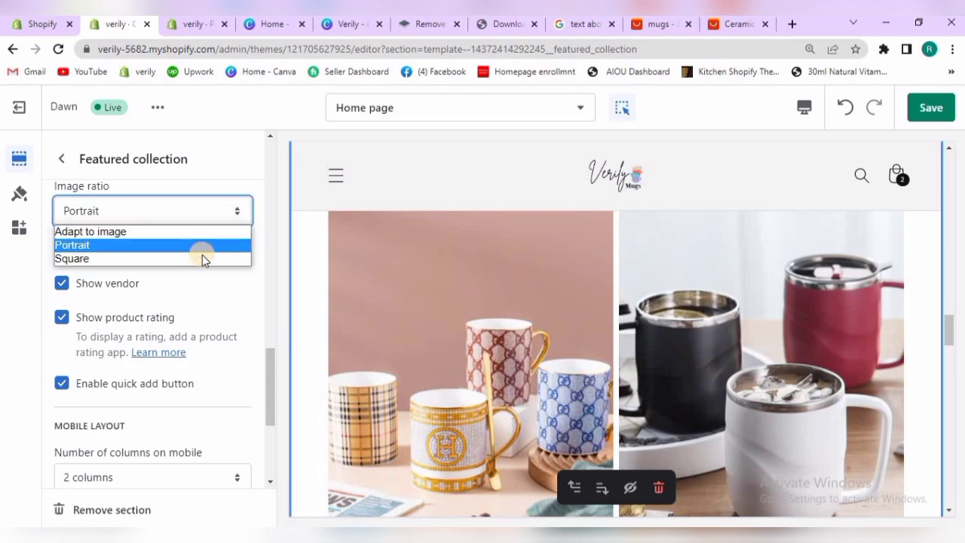
pyautogui.click(200, 259)
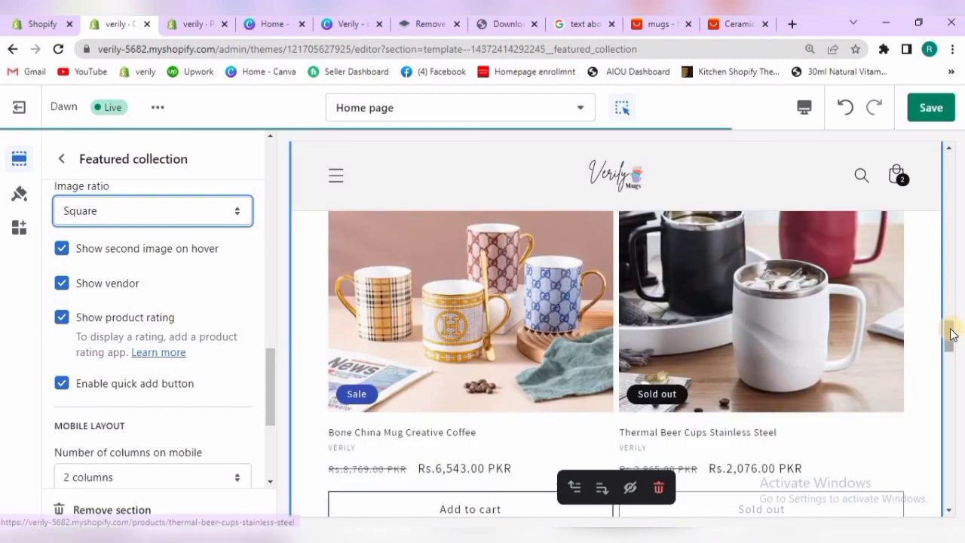
pyautogui.moveTo(946, 335); pyautogui.dragTo(939, 294)
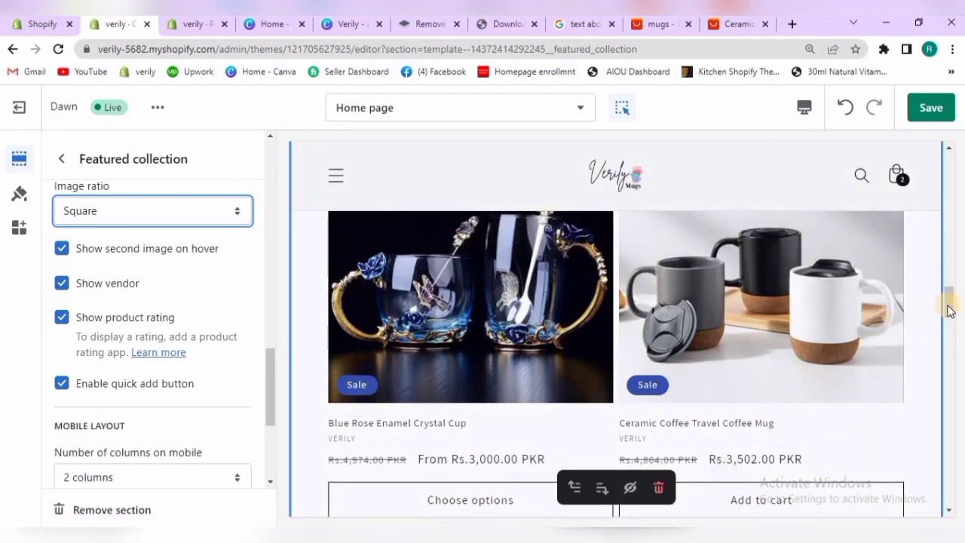
pyautogui.moveTo(947, 301); pyautogui.dragTo(946, 357)
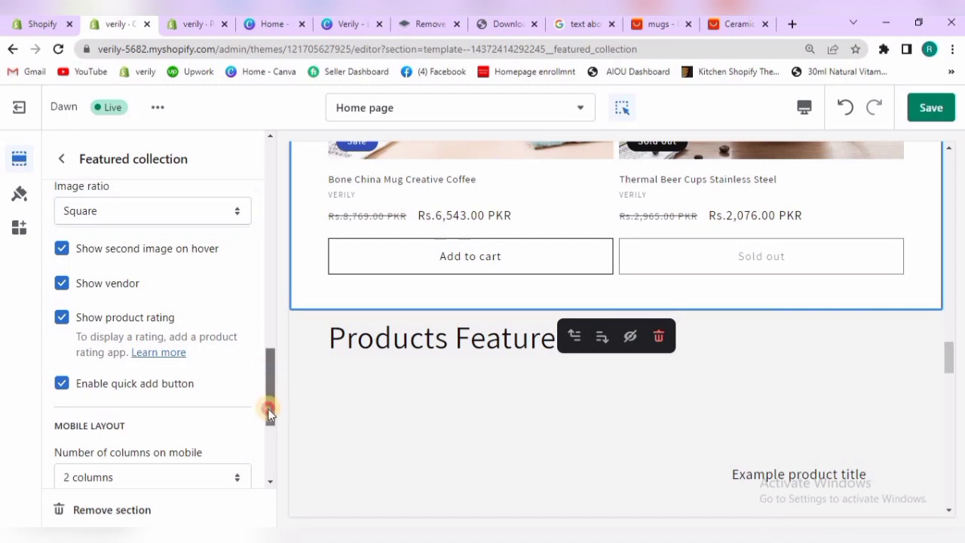
# Keep 2 columns on mobile and enable swipe on mobile for the Featured collection section
pyautogui.scroll(-2, 268, 410)
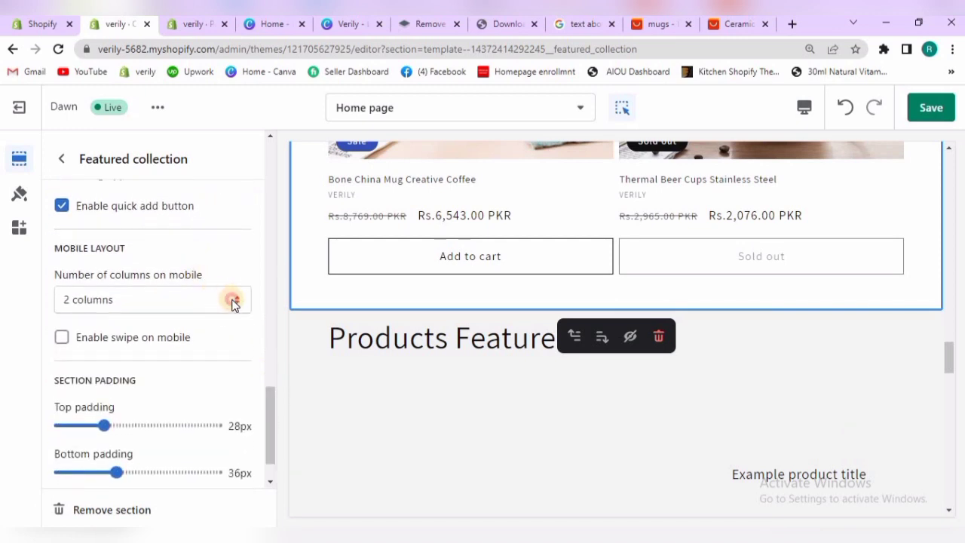
pyautogui.click(233, 302)
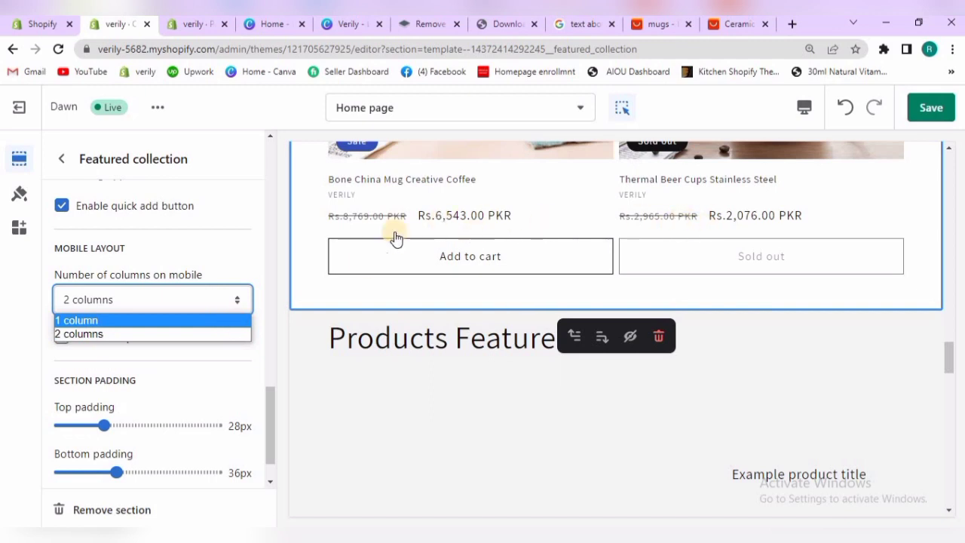
pyautogui.click(221, 336)
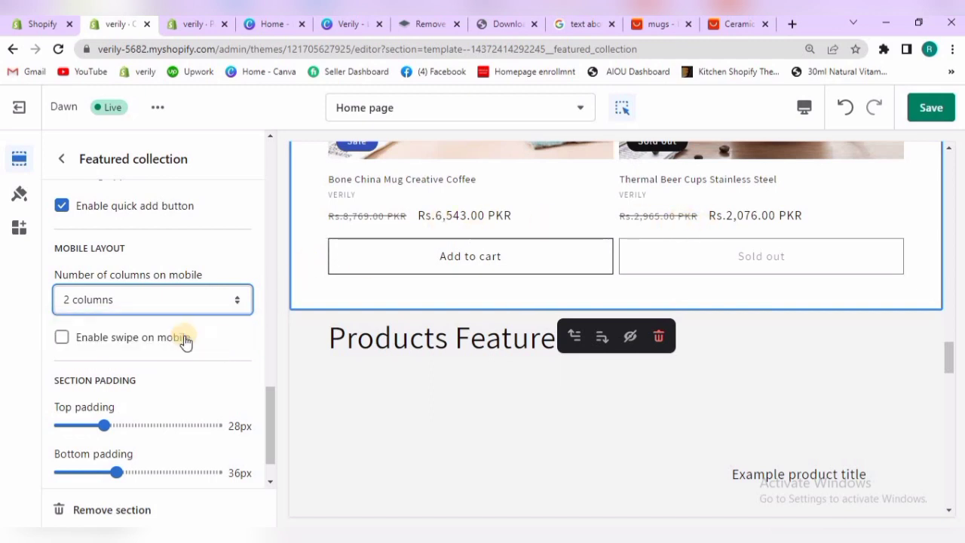
pyautogui.click(184, 341)
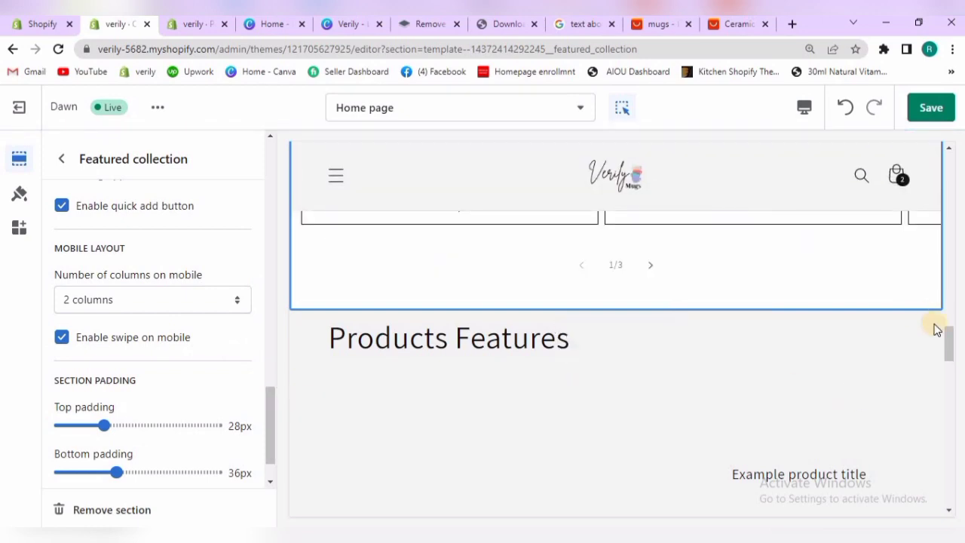
# Examine the Best Selling section's swipeable product row in the preview and its remaining section padding settings
pyautogui.scroll(9, 946, 324)
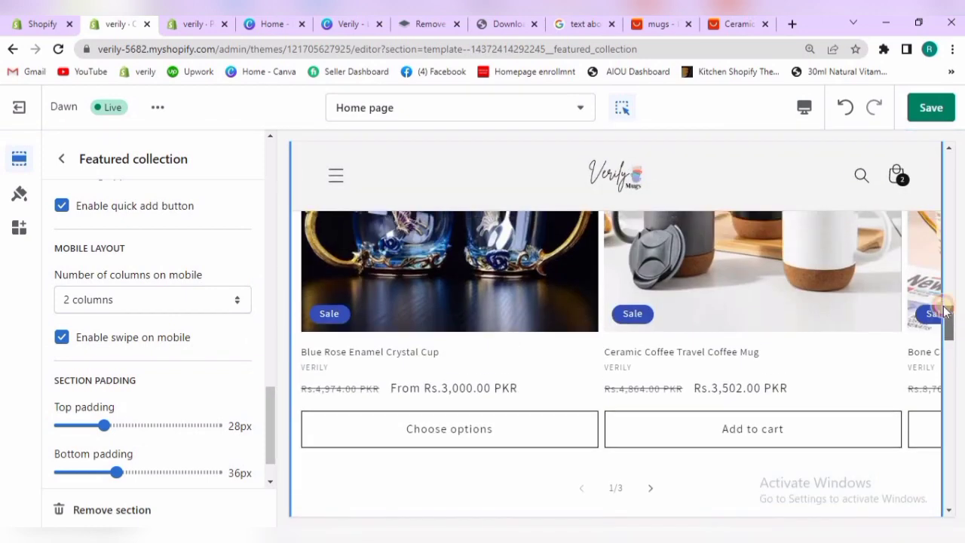
pyautogui.scroll(-3, 942, 298)
pyautogui.scroll(-2, 946, 315)
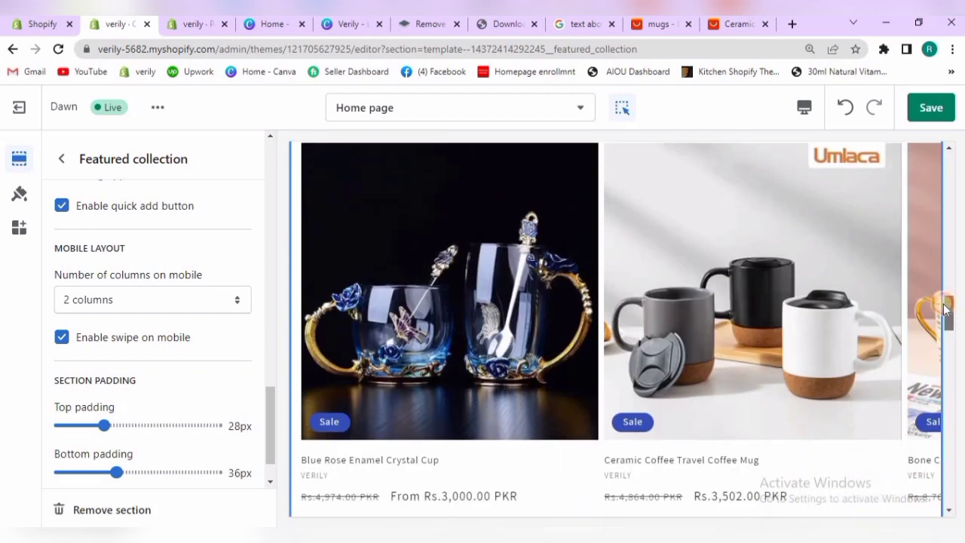
pyautogui.scroll(3, 942, 313)
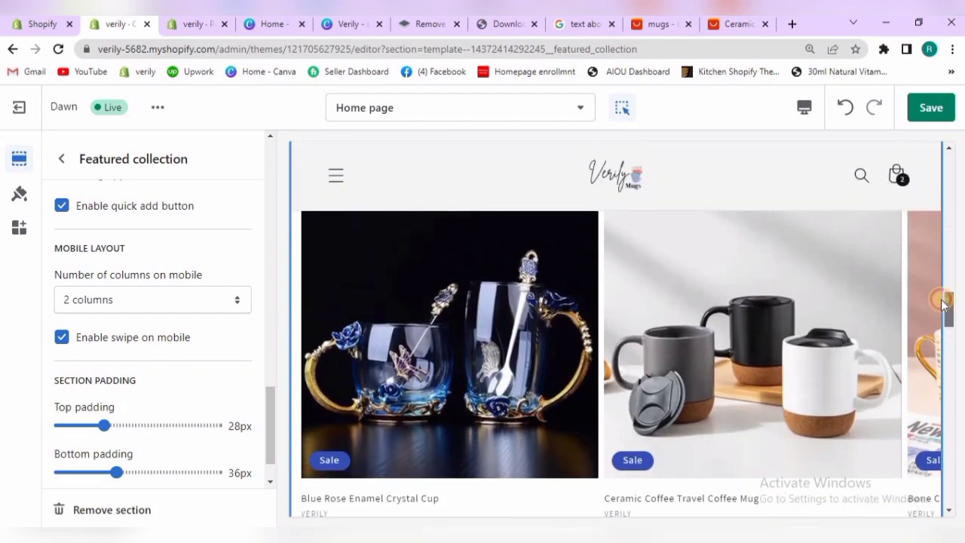
pyautogui.scroll(-3, 942, 317)
pyautogui.moveTo(942, 320); pyautogui.dragTo(948, 360)
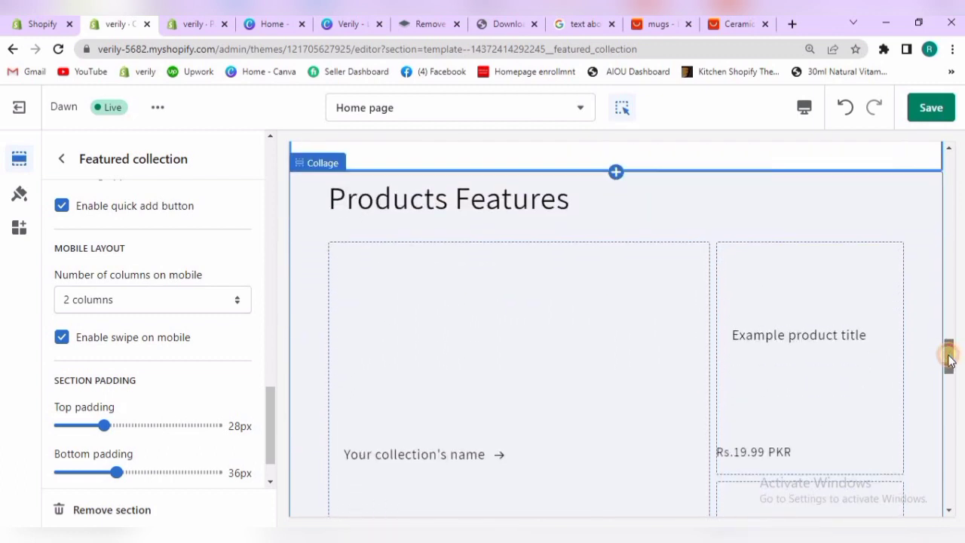
pyautogui.scroll(5, 943, 326)
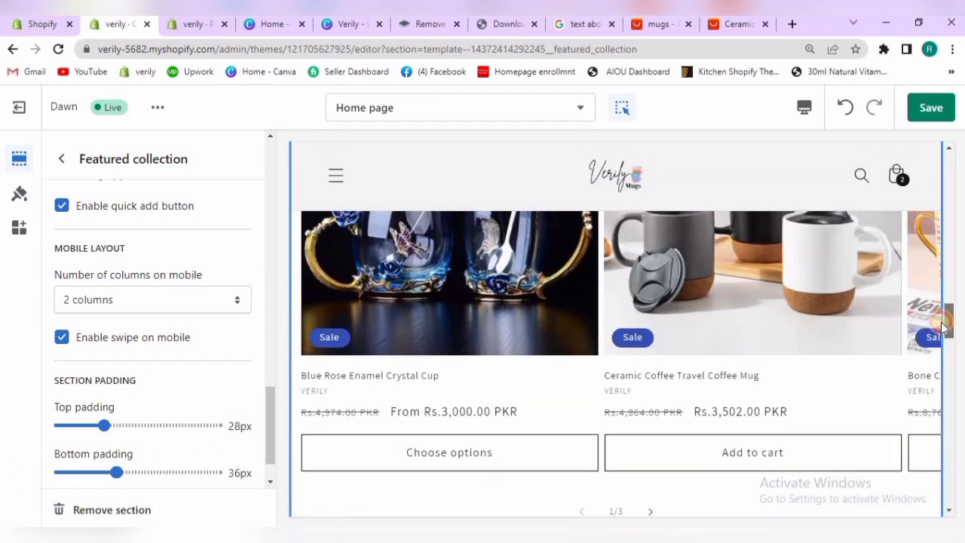
pyautogui.scroll(-1, 761, 388)
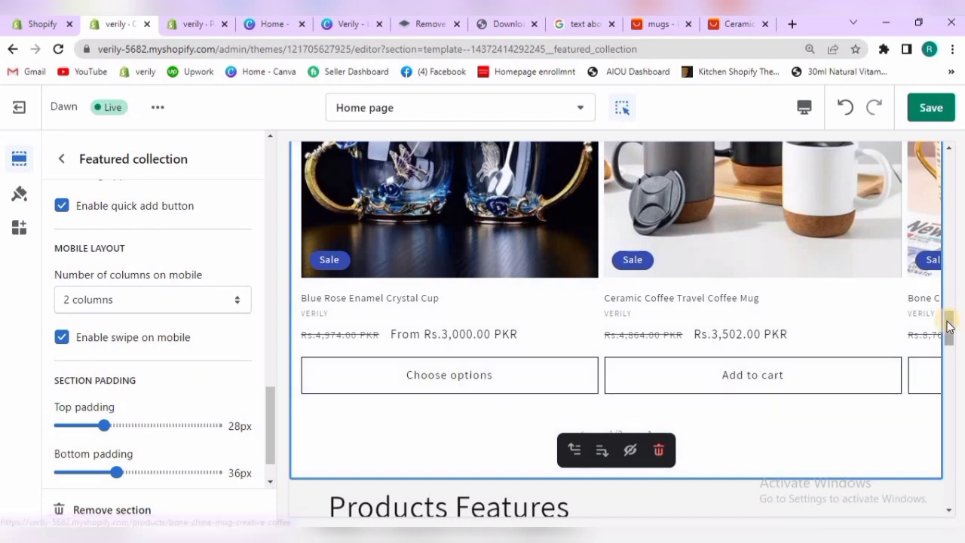
pyautogui.scroll(5, 948, 316)
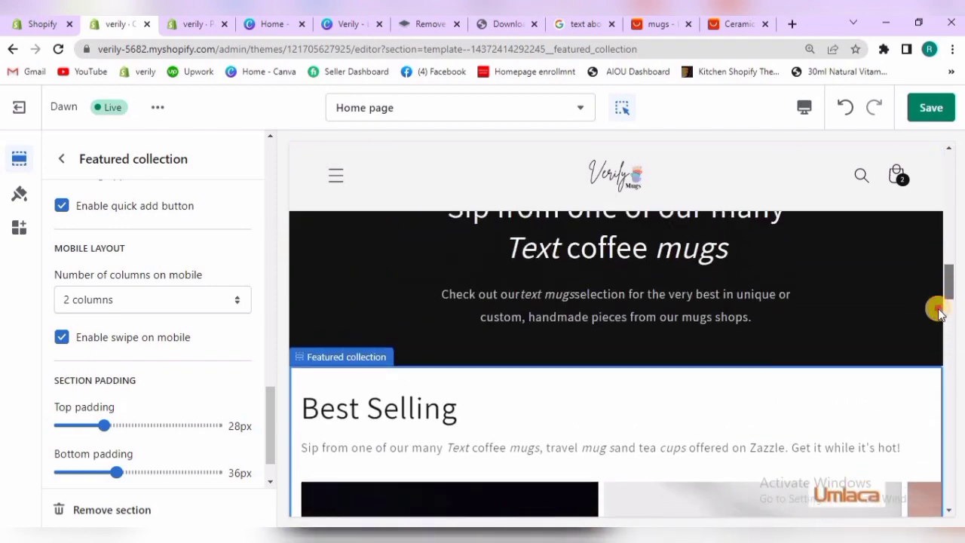
pyautogui.moveTo(939, 310); pyautogui.dragTo(936, 304)
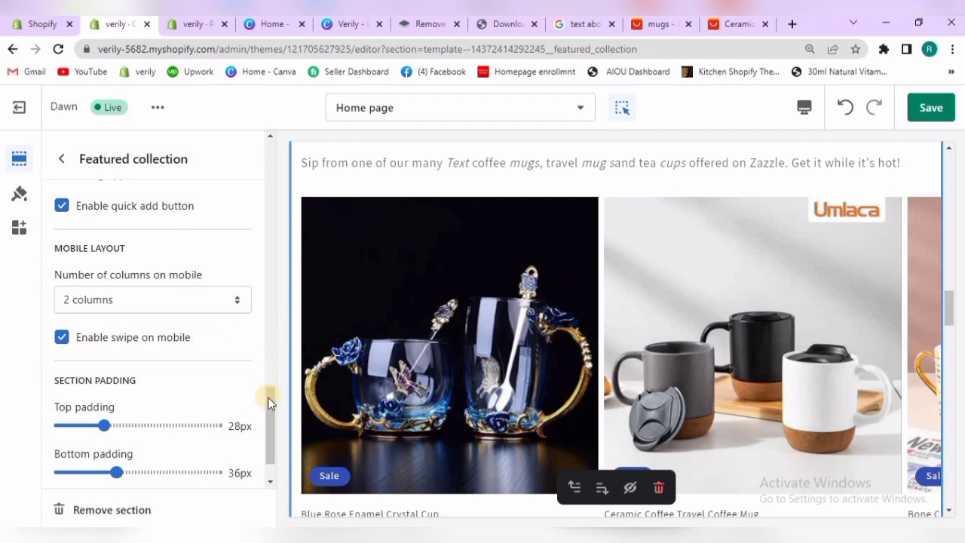
pyautogui.moveTo(269, 435); pyautogui.dragTo(270, 443)
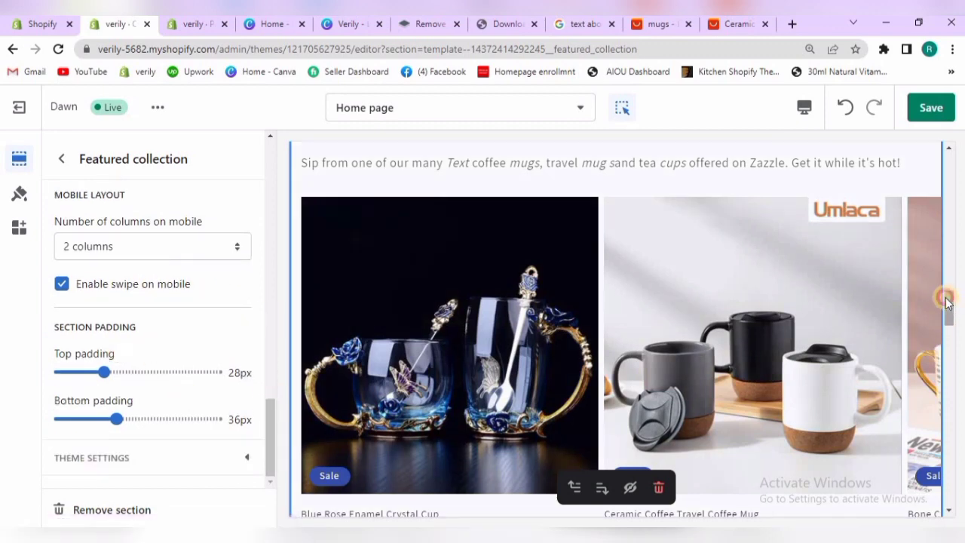
pyautogui.moveTo(947, 300); pyautogui.dragTo(946, 295)
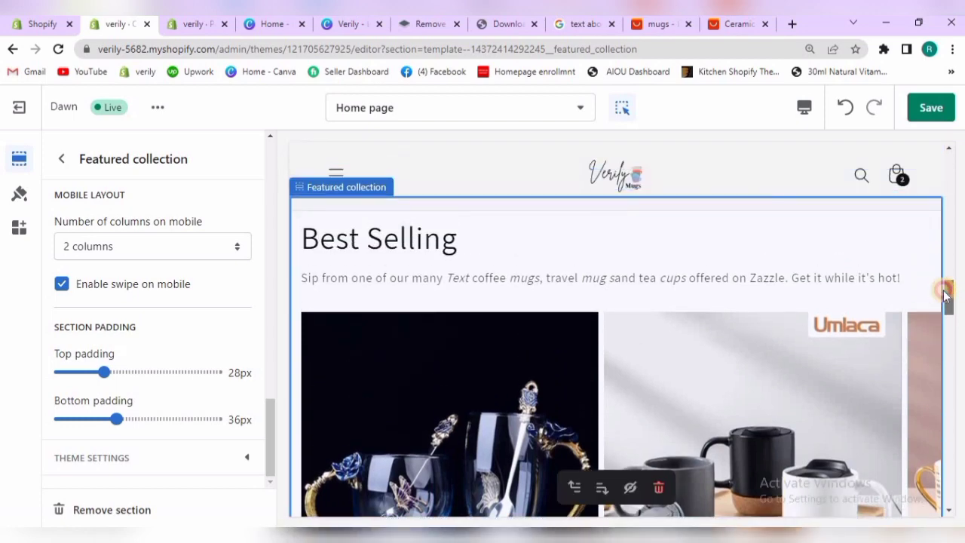
# Compare the Featured collection section with swipe on mobile disabled, re-enable the option and save the theme
pyautogui.click(62, 285)
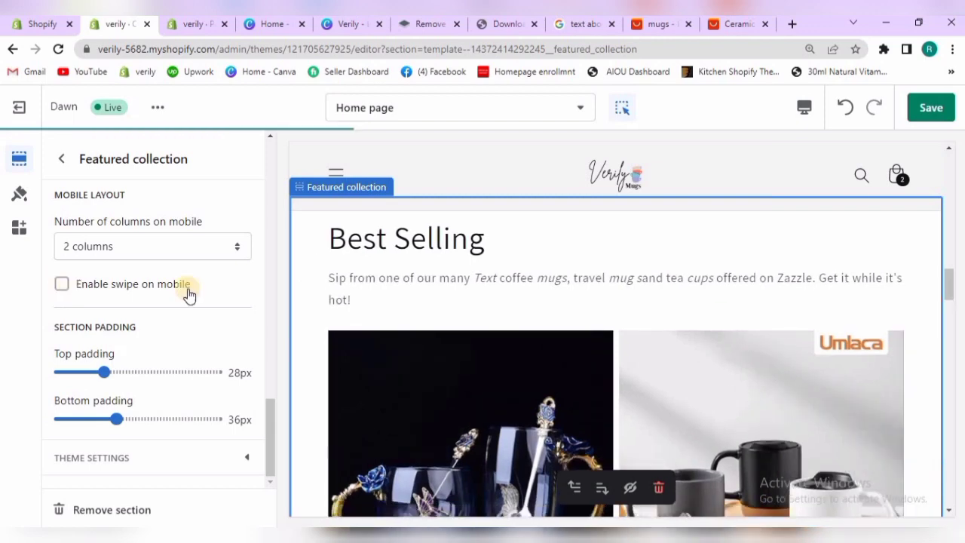
pyautogui.moveTo(947, 291); pyautogui.dragTo(948, 322)
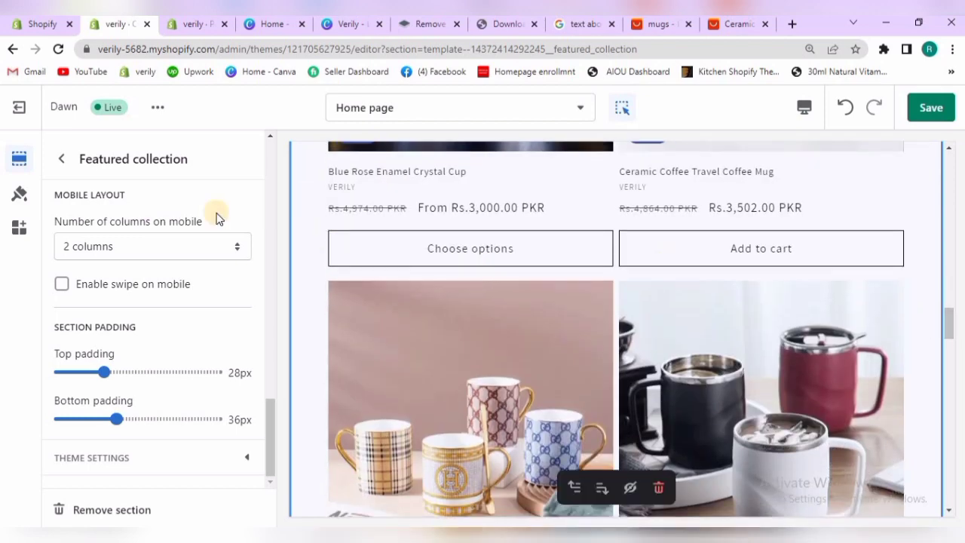
pyautogui.click(114, 290)
pyautogui.click(926, 110)
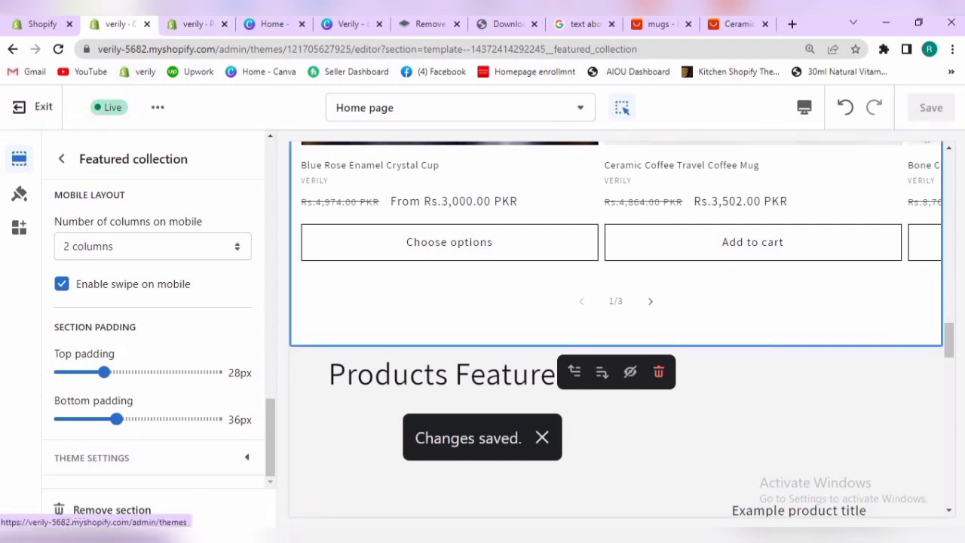
# Open the live online store from the Shopify admin and examine the Best Selling product row on the home page
pyautogui.click(39, 25)
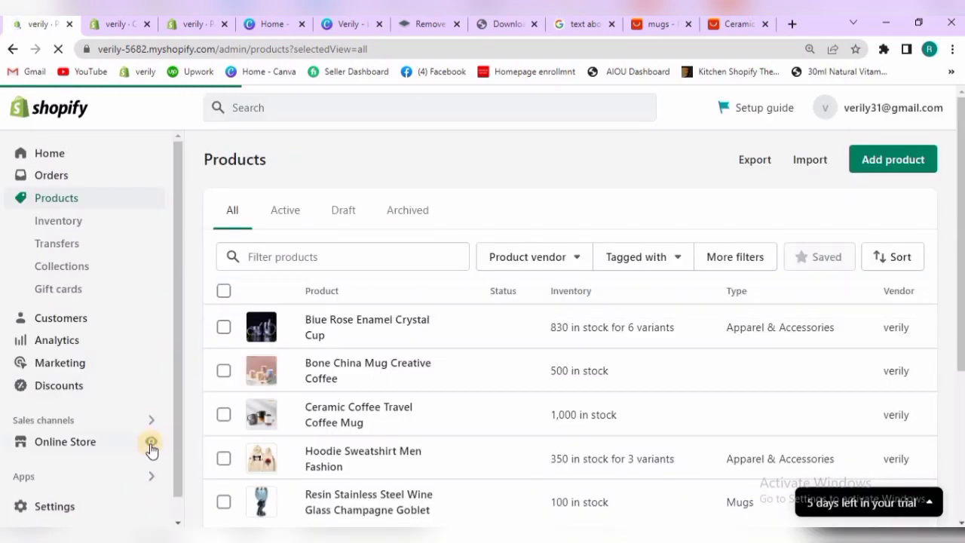
pyautogui.click(151, 448)
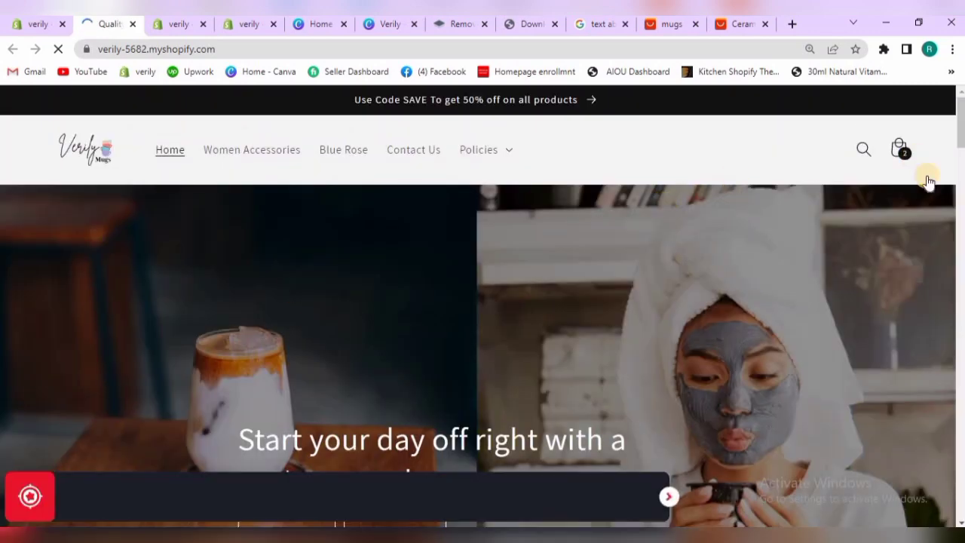
pyautogui.moveTo(960, 121); pyautogui.dragTo(960, 258)
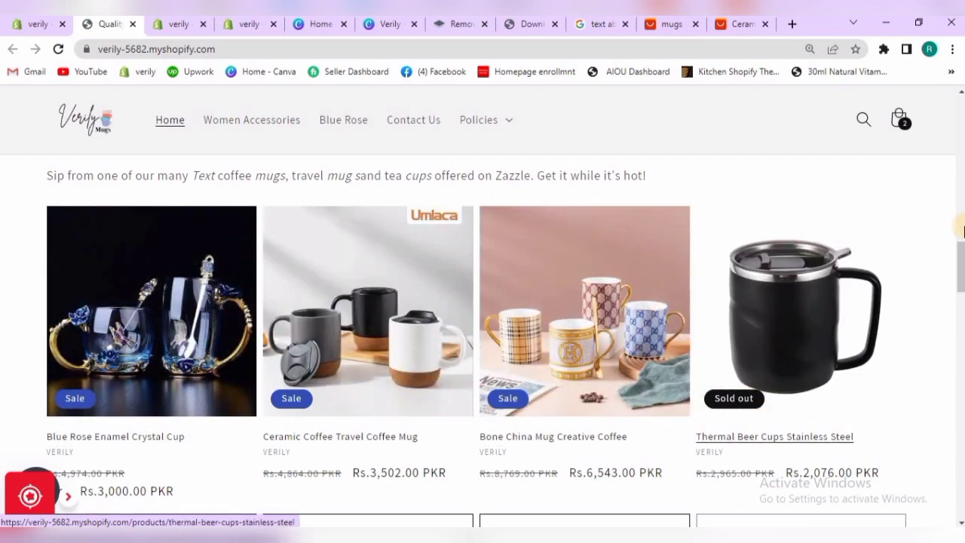
pyautogui.scroll(-2, 482, 314)
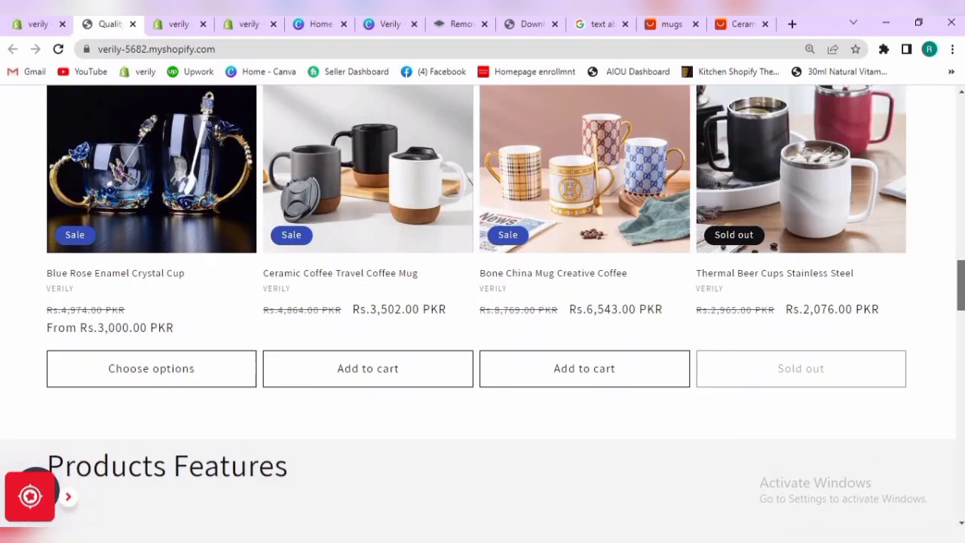
pyautogui.scroll(6, 482, 313)
pyautogui.scroll(-10, 958, 274)
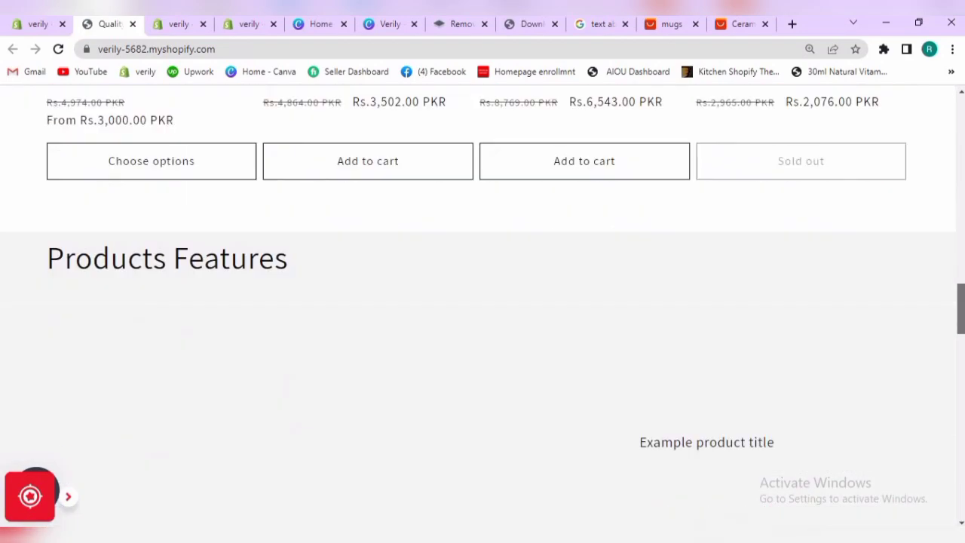
pyautogui.scroll(6, 958, 273)
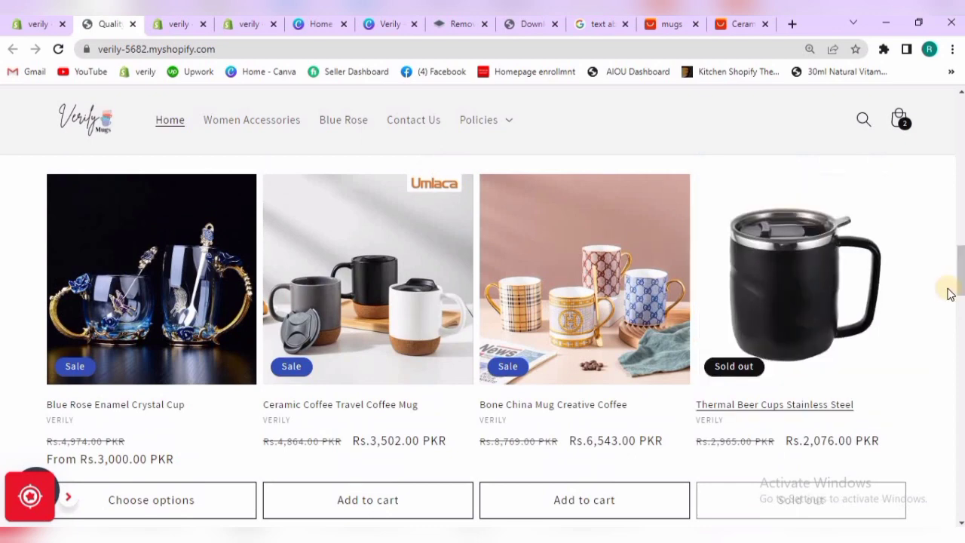
pyautogui.scroll(-1, 959, 298)
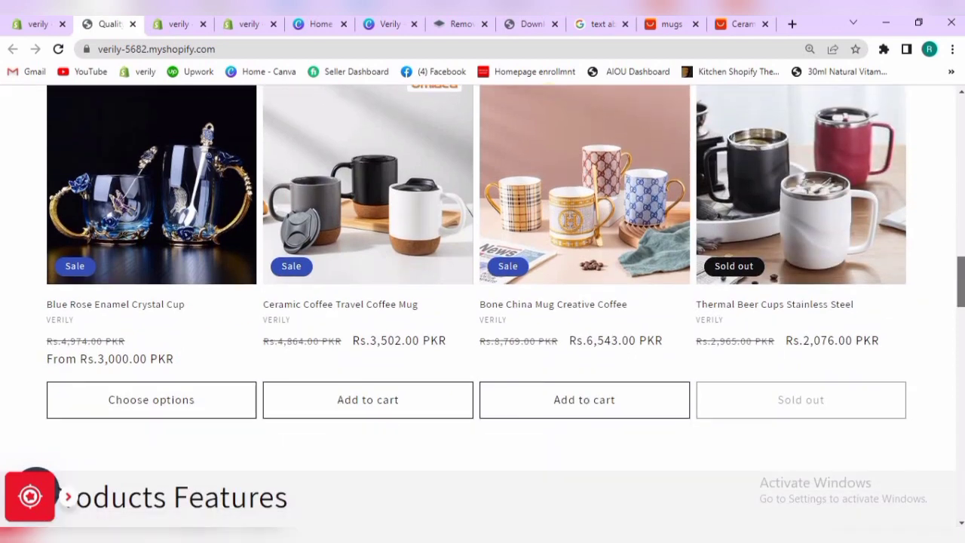
# Disable swipe on mobile for the Featured collection section in the theme editor and save the theme
pyautogui.click(170, 24)
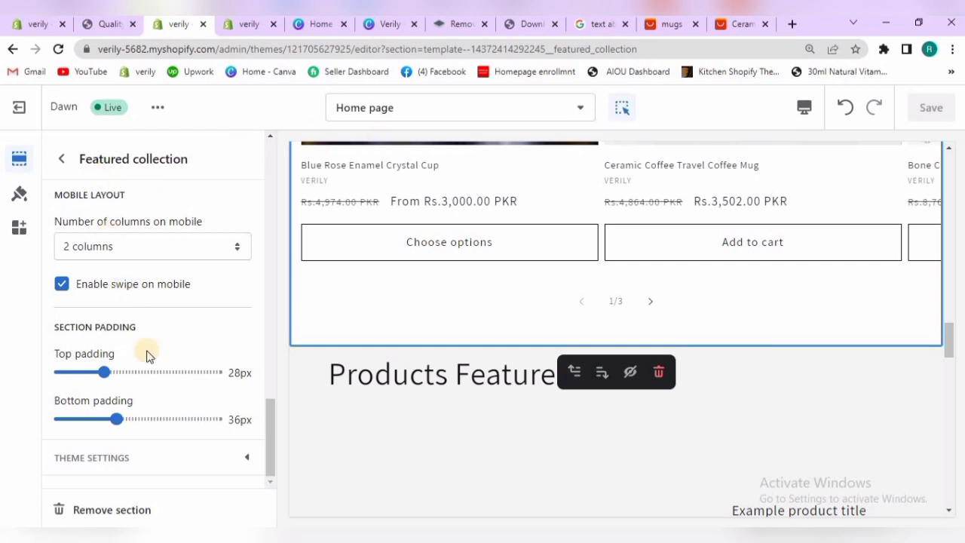
pyautogui.click(62, 286)
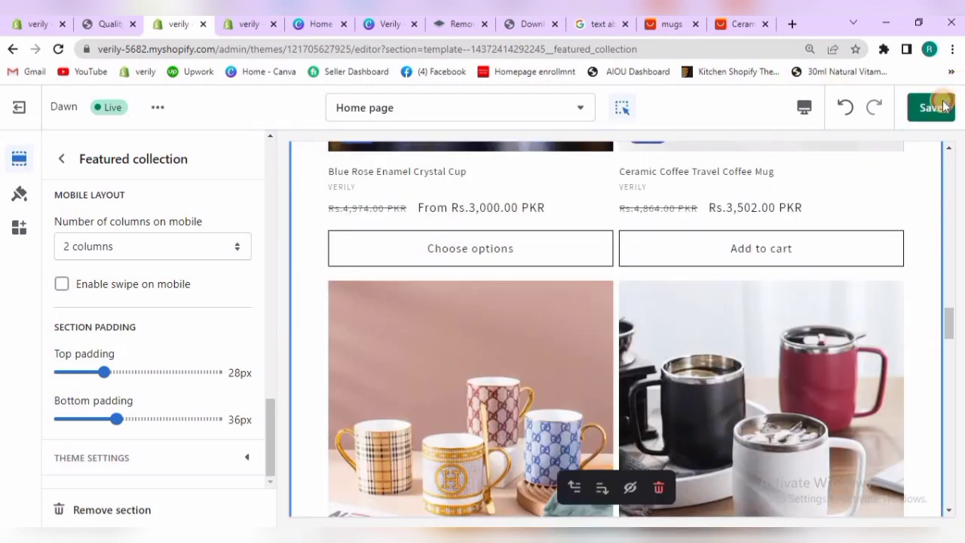
pyautogui.click(935, 107)
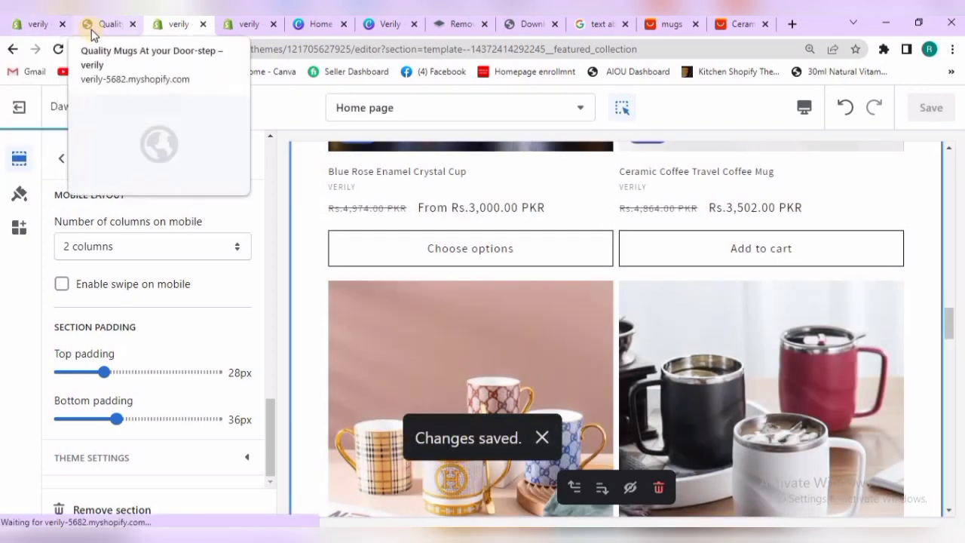
# Reload the live storefront and examine how the Best Selling section displays its products
pyautogui.click(91, 28)
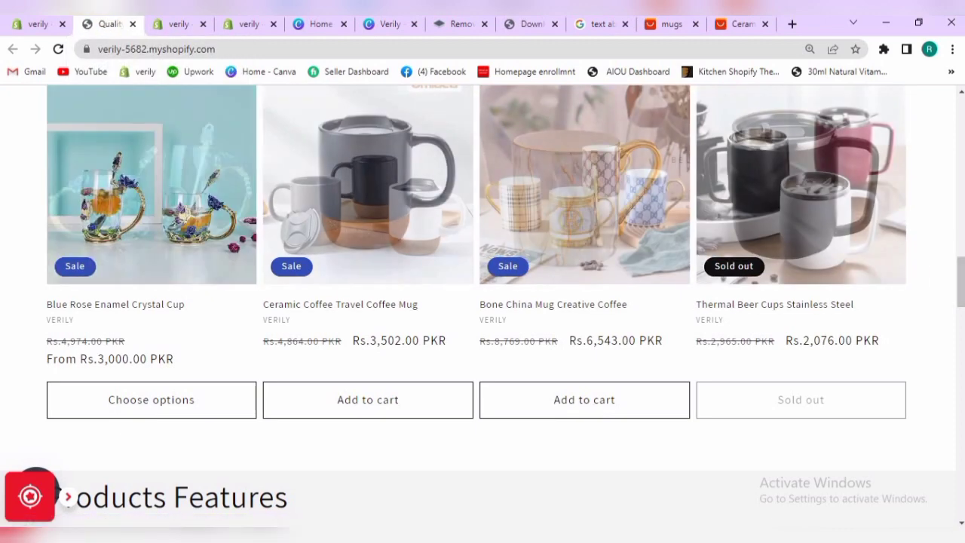
pyautogui.click(60, 50)
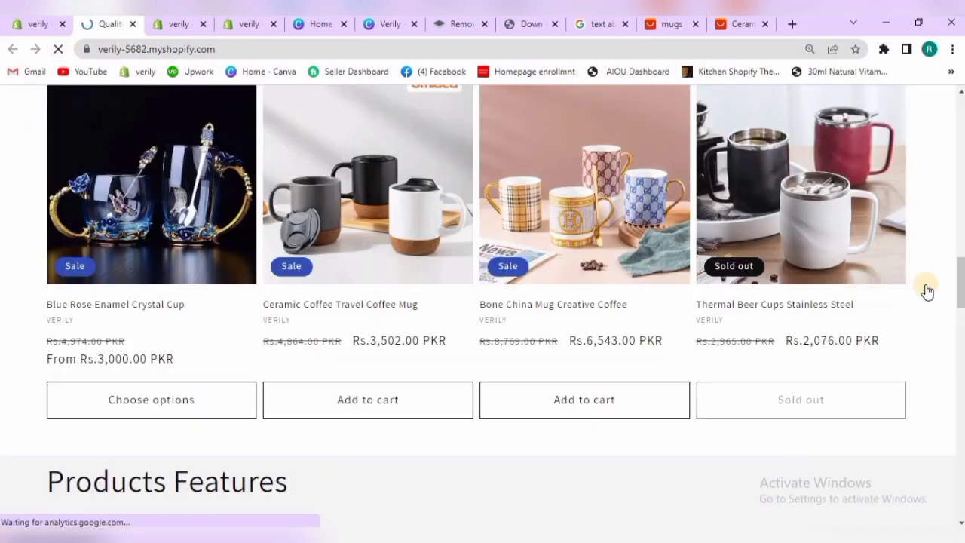
pyautogui.moveTo(959, 270)
pyautogui.mouseDown()
pyautogui.moveTo(961, 317)
pyautogui.moveTo(958, 269)
pyautogui.mouseUp()
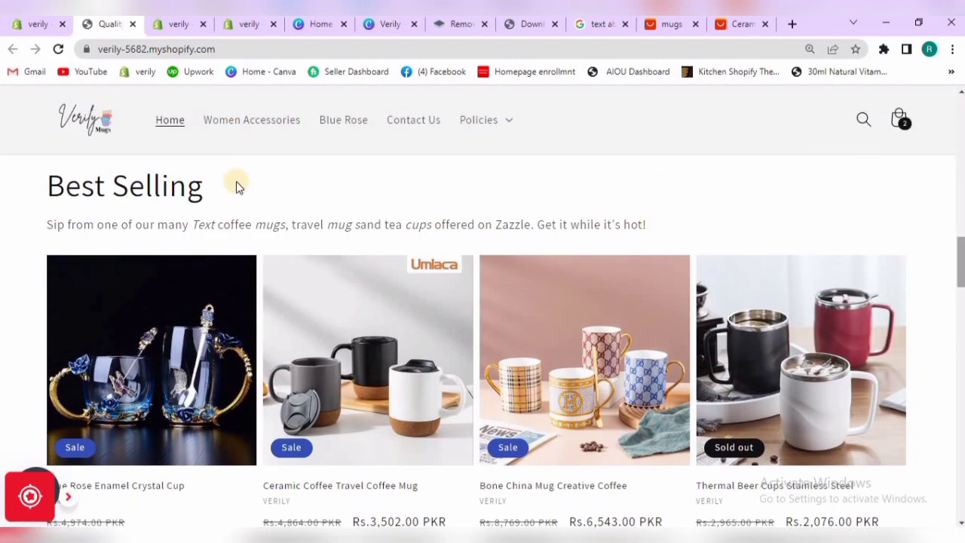
pyautogui.click(38, 24)
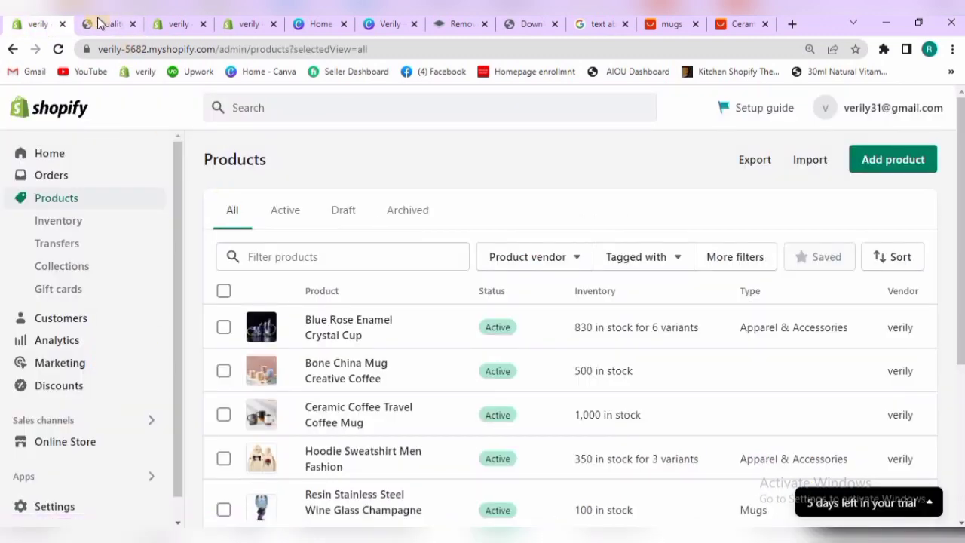
# Return to the theme editor, re-enable swipe on mobile for the Featured collection section and close its settings
pyautogui.click(178, 24)
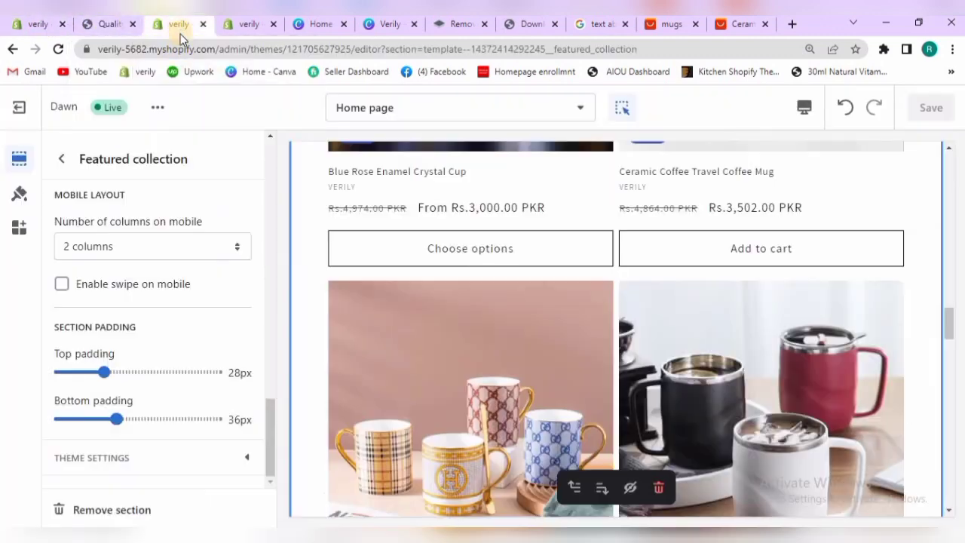
pyautogui.click(101, 292)
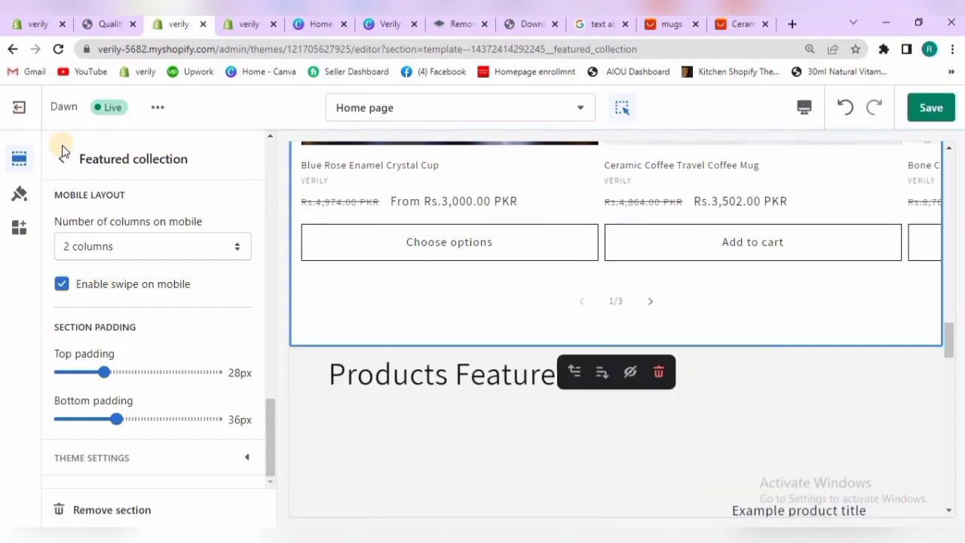
pyautogui.click(63, 164)
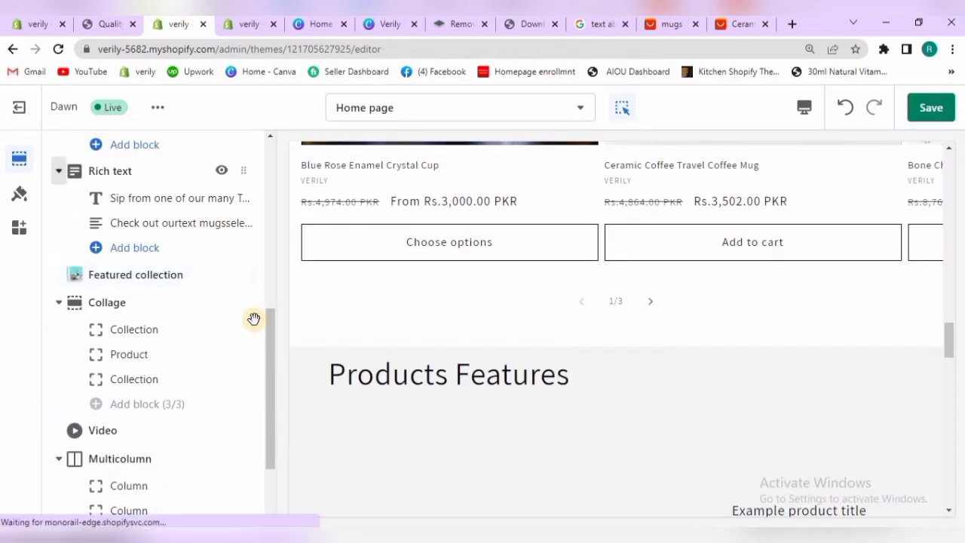
# Review the Collage section's heading, layout and card style settings and return to the section list
pyautogui.moveTo(266, 352); pyautogui.dragTo(266, 364)
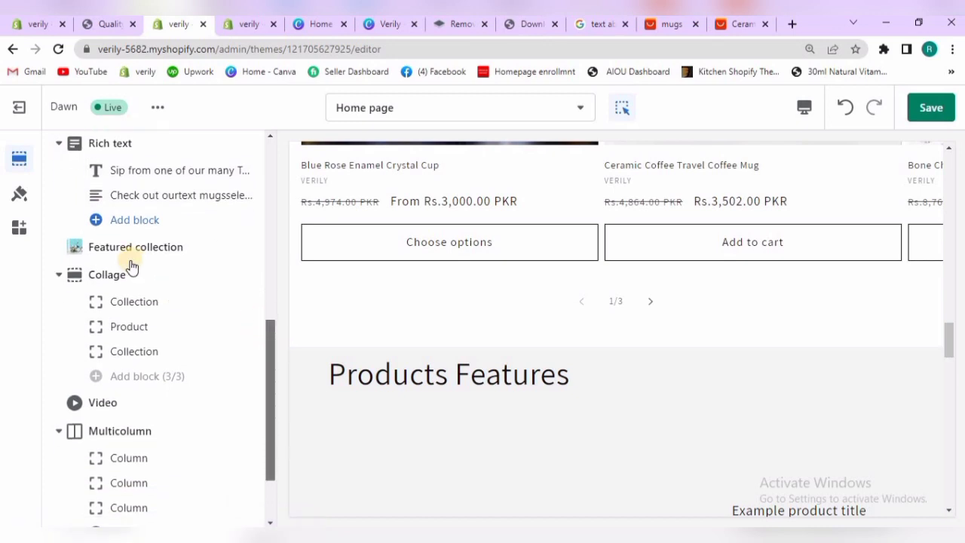
pyautogui.click(114, 276)
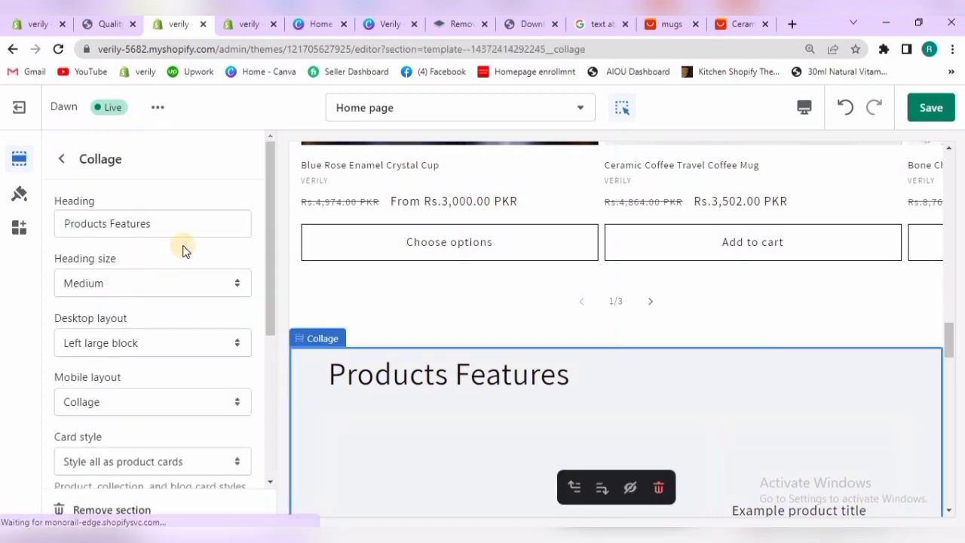
pyautogui.moveTo(269, 366); pyautogui.dragTo(268, 381)
pyautogui.moveTo(272, 422); pyautogui.dragTo(101, 162)
pyautogui.click(62, 167)
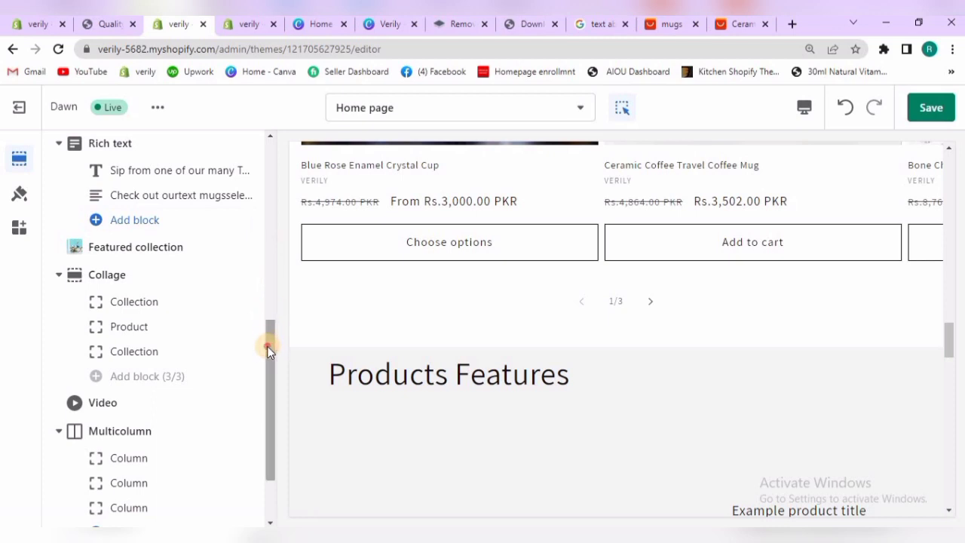
# Assign the Mugs collection to the first Collection block of the Collage section
pyautogui.scroll(-1, 270, 350)
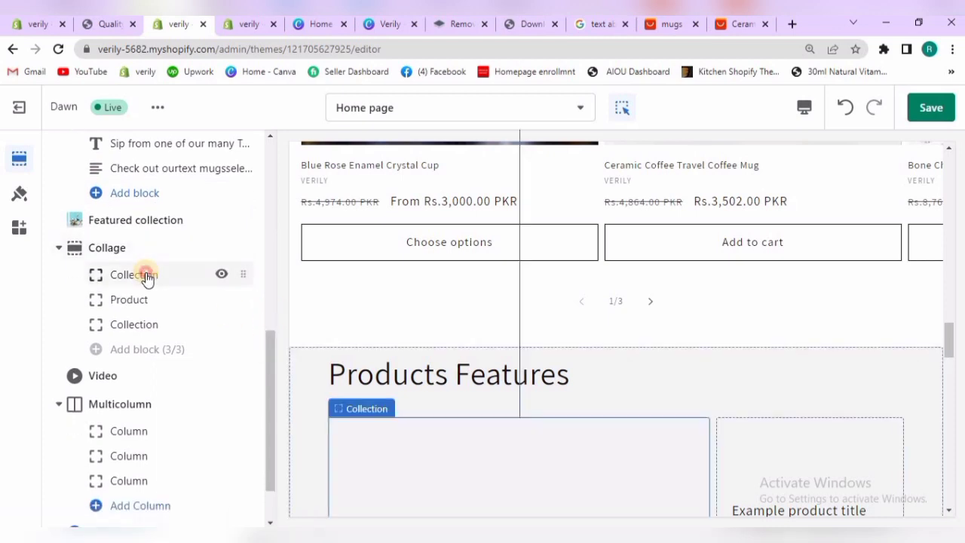
pyautogui.click(147, 276)
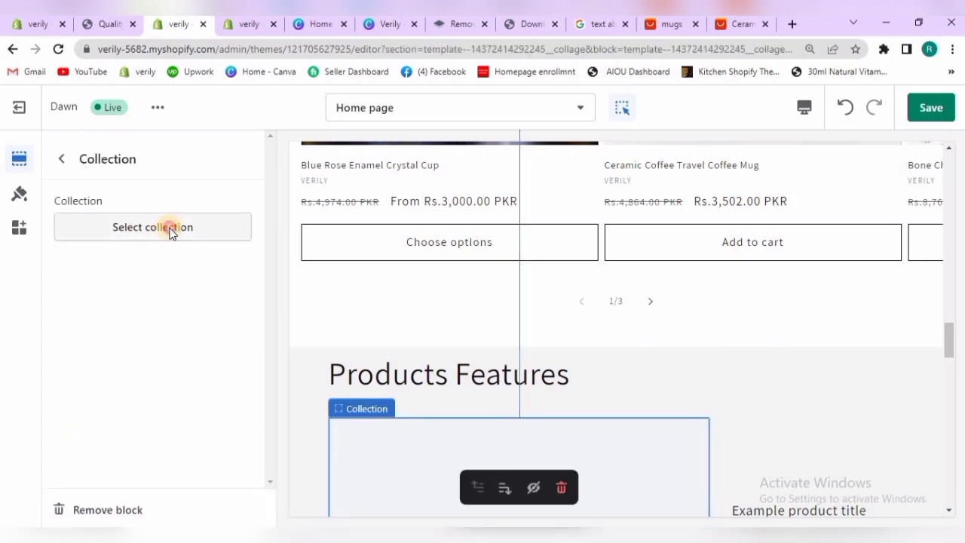
pyautogui.click(170, 228)
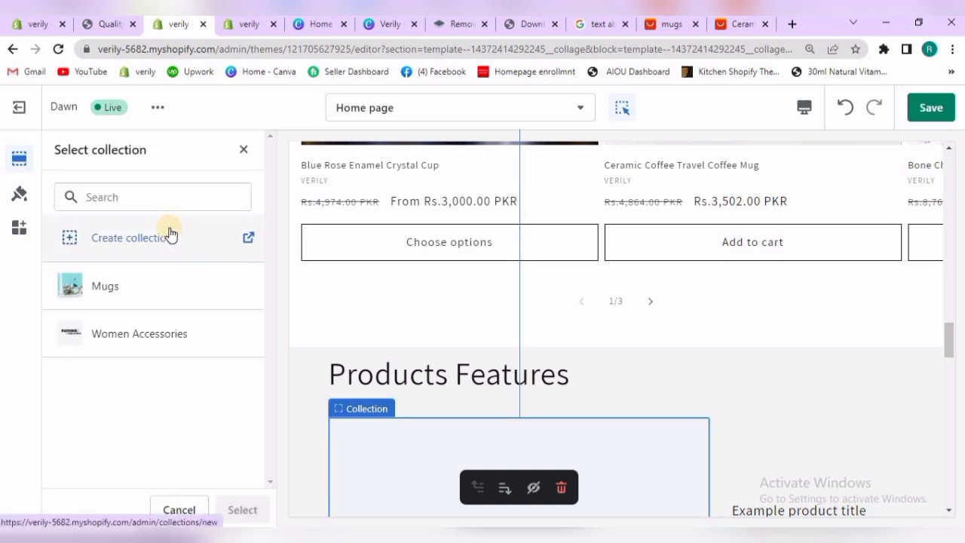
pyautogui.click(98, 294)
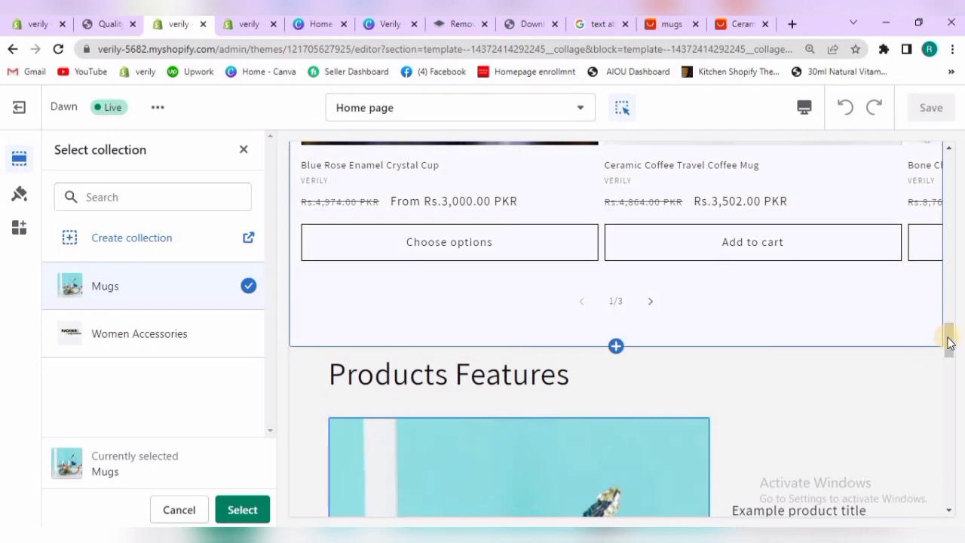
pyautogui.moveTo(948, 327); pyautogui.dragTo(948, 369)
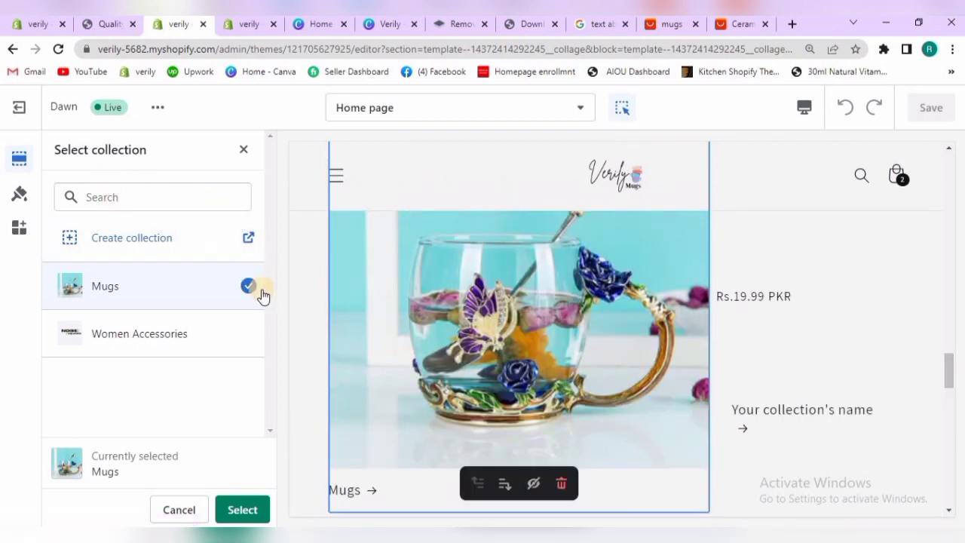
pyautogui.click(245, 509)
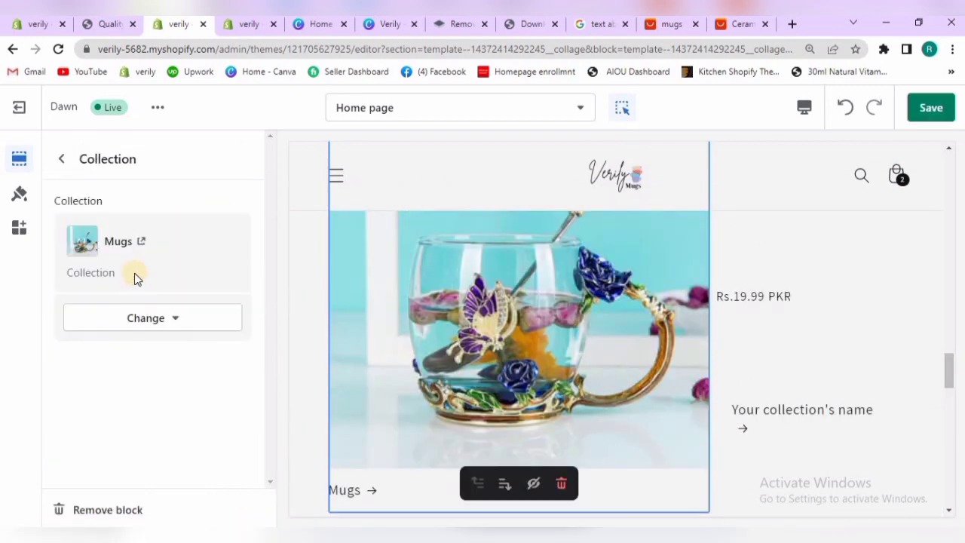
pyautogui.click(58, 163)
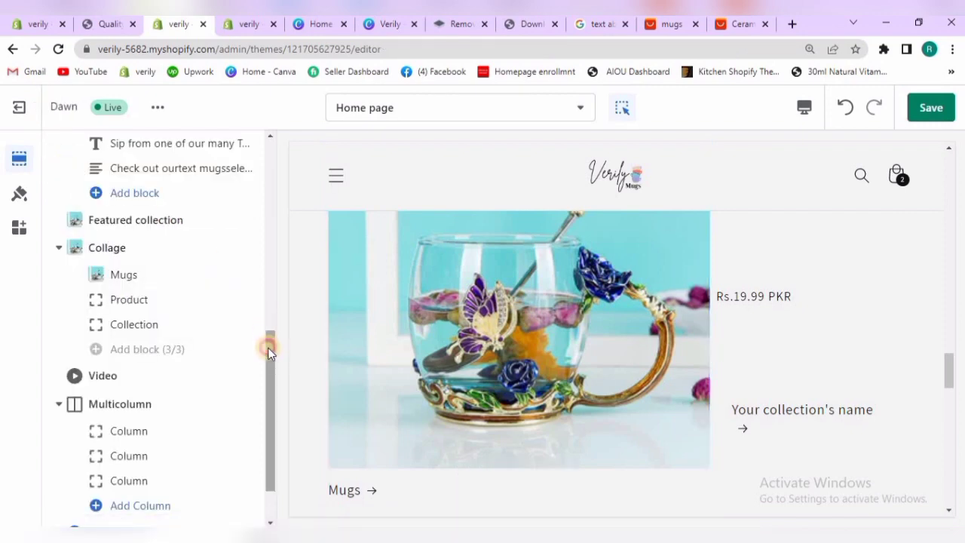
# Assign the Resin Stainless Steel Wine Glass Champagne Goblet to the Product block of the Collage section
pyautogui.scroll(1, 267, 343)
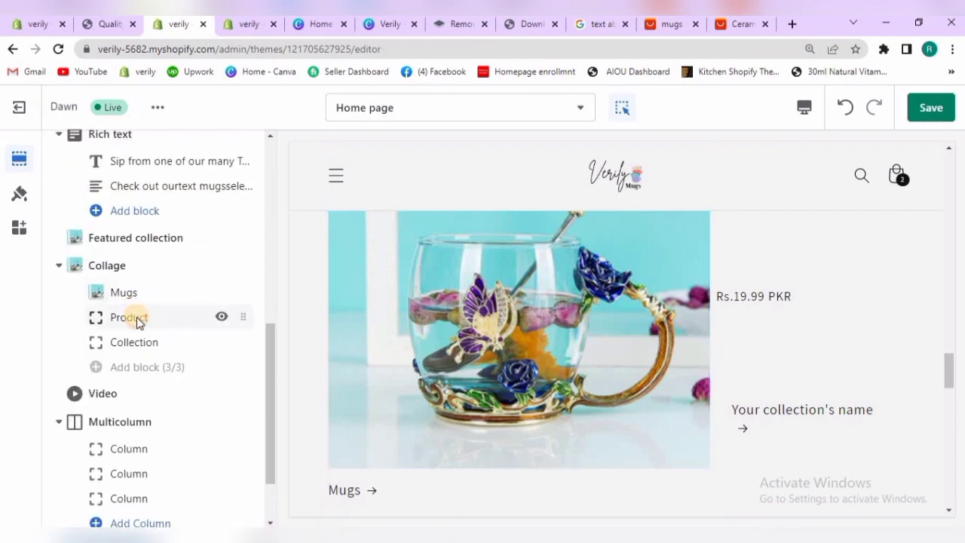
pyautogui.click(133, 318)
pyautogui.click(131, 239)
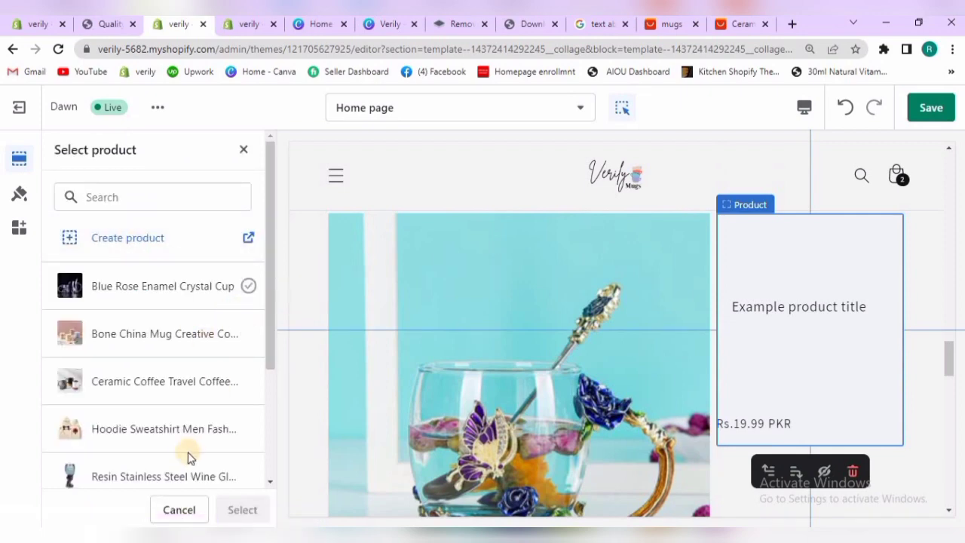
pyautogui.click(184, 465)
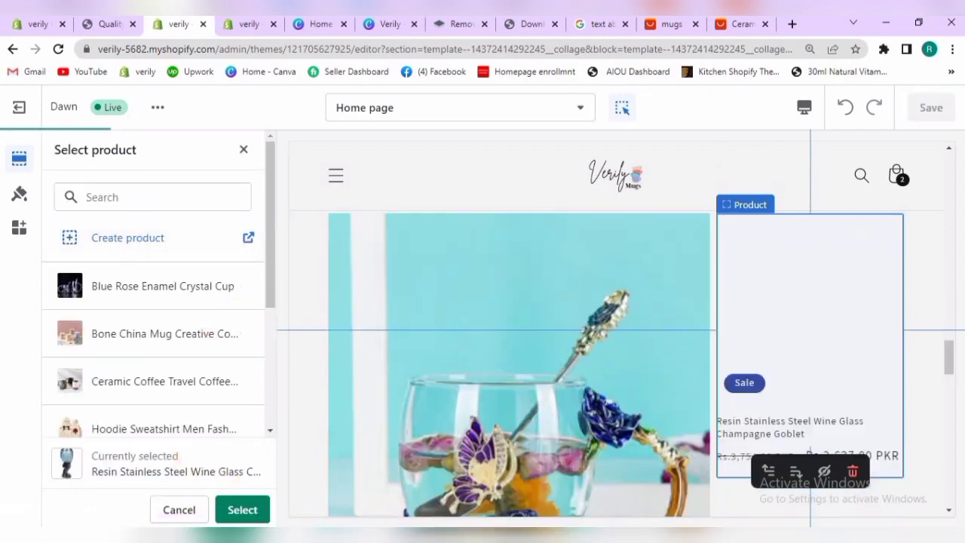
pyautogui.click(240, 510)
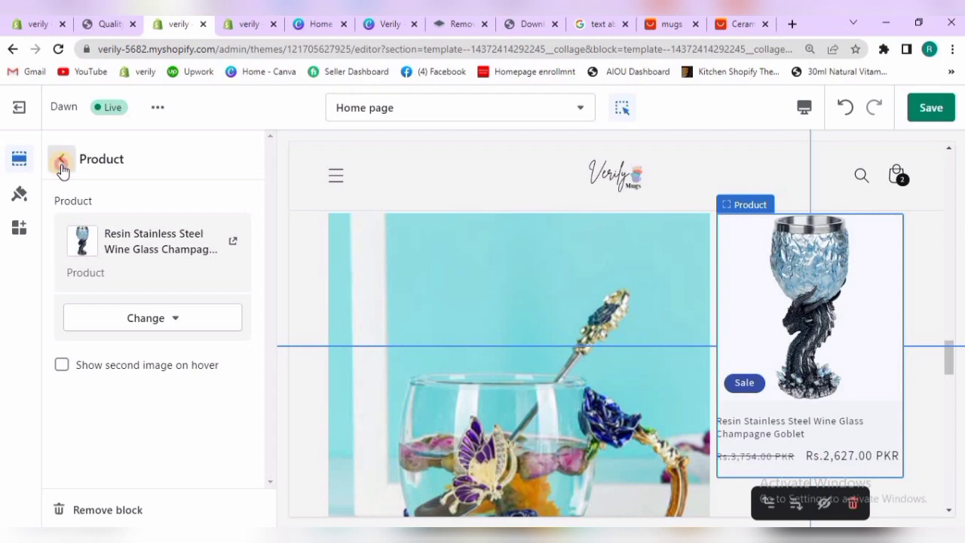
pyautogui.click(61, 166)
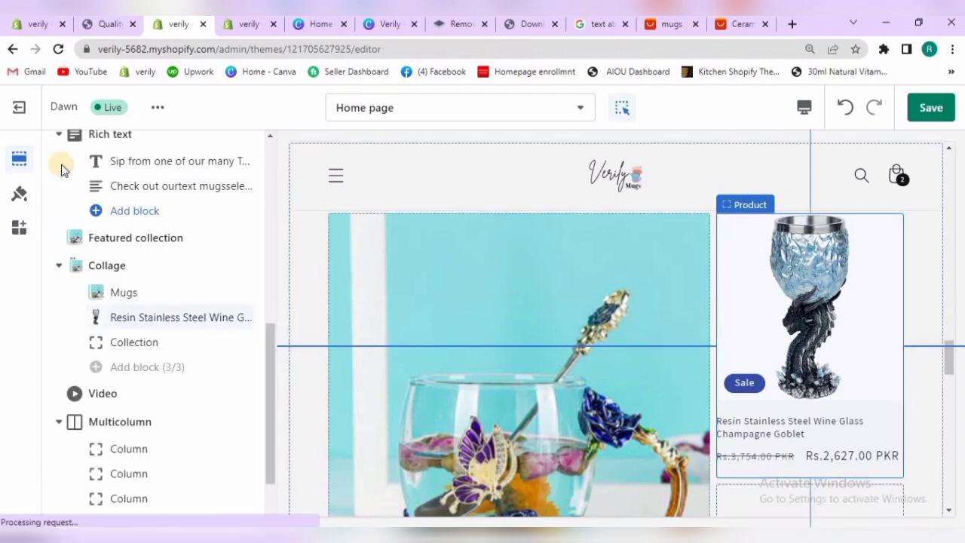
# Review the Collage section's Product block settings alongside the live storefront and product list, and return to the section list
pyautogui.click(148, 317)
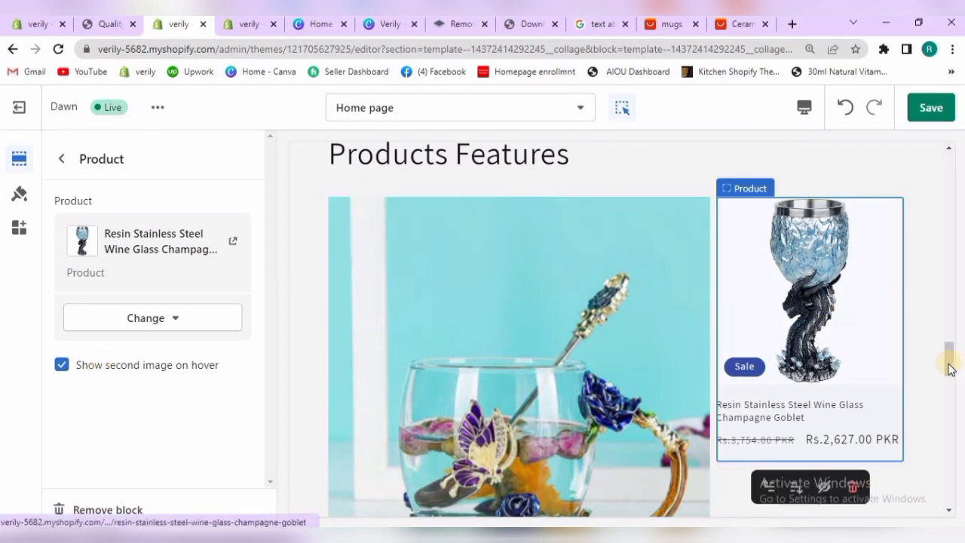
pyautogui.click(110, 25)
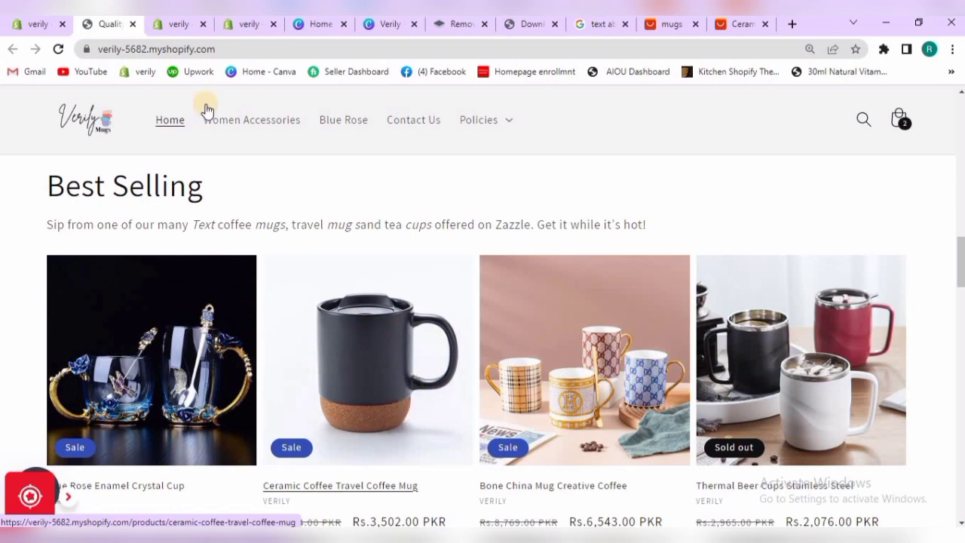
pyautogui.click(36, 22)
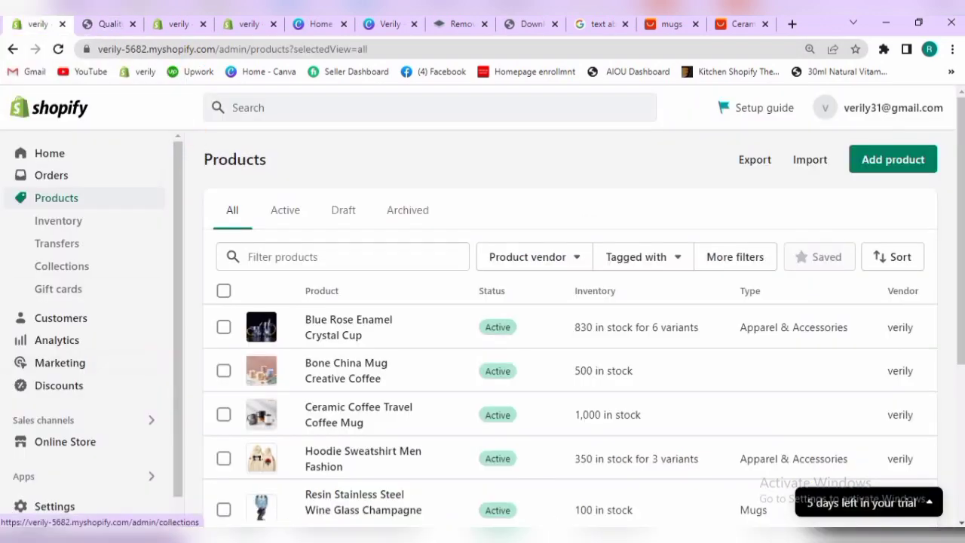
pyautogui.click(190, 27)
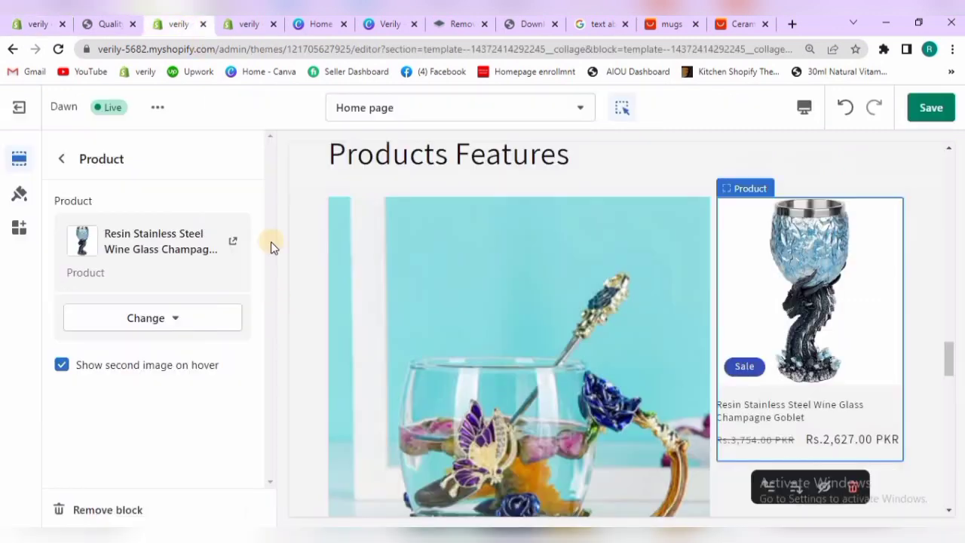
pyautogui.click(68, 158)
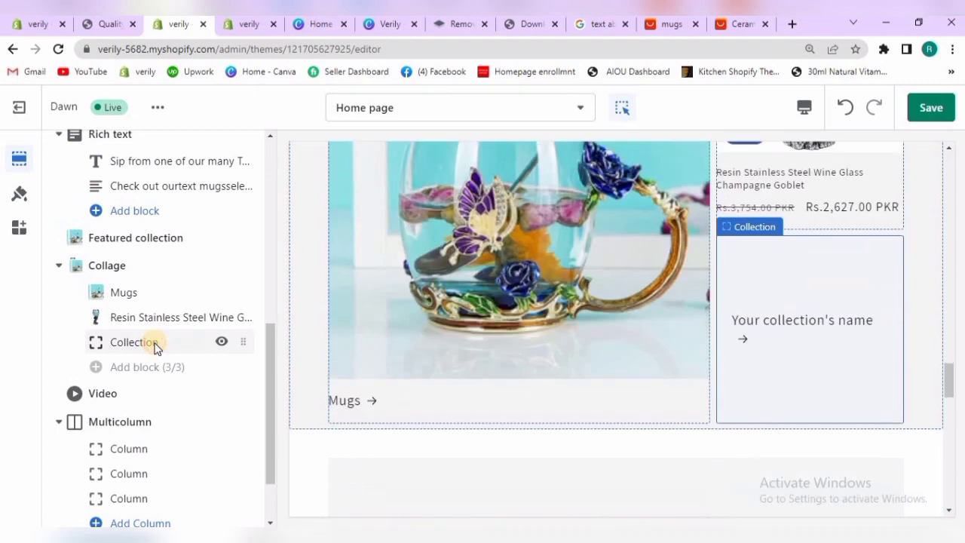
# Hide the unassigned Collection block of the Collage section after checking its settings
pyautogui.click(154, 344)
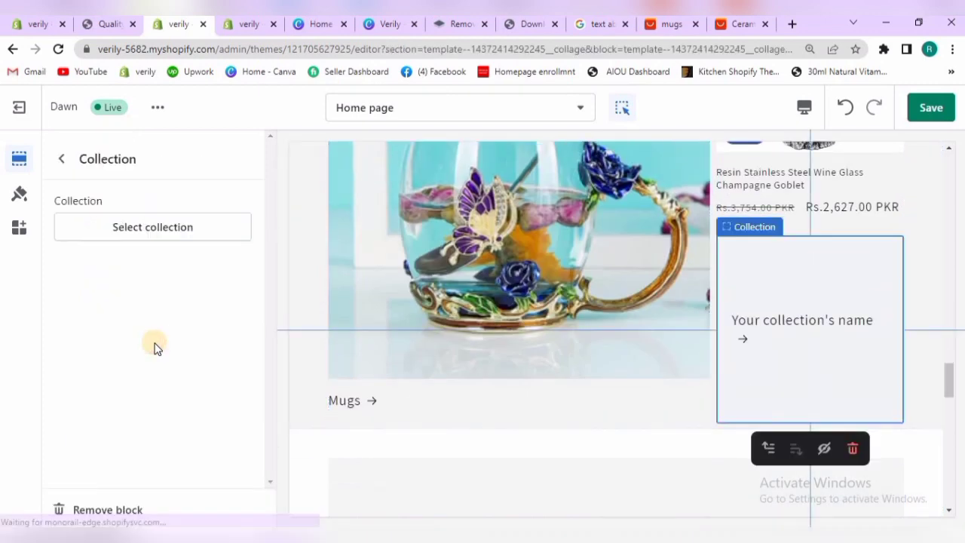
pyautogui.click(63, 160)
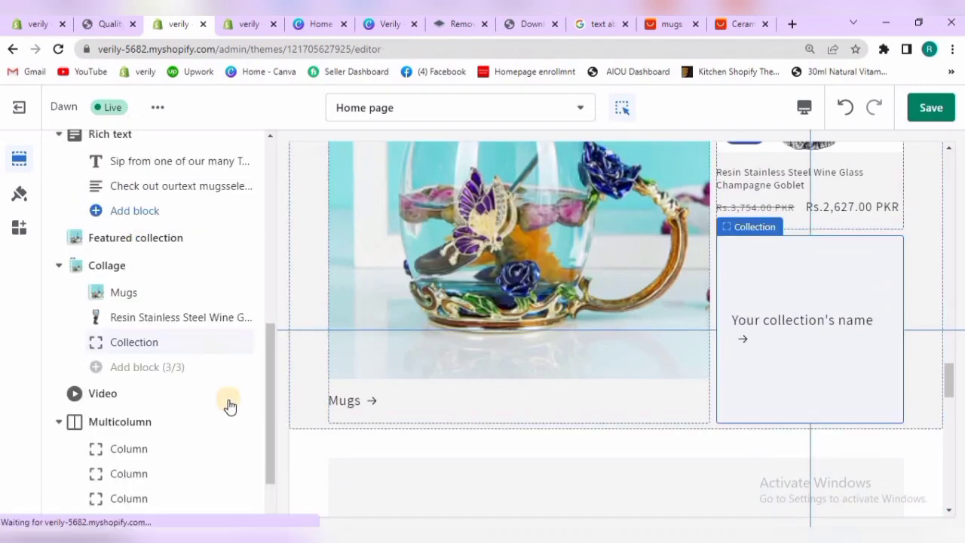
pyautogui.click(222, 344)
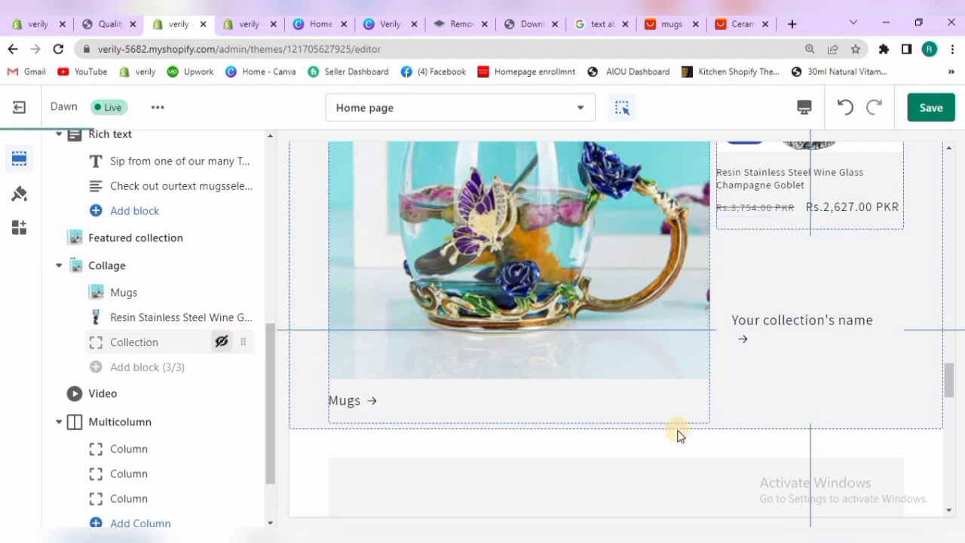
# Review the Video section's heading, cover image, URL and alt text settings and return to the section list
pyautogui.moveTo(948, 381); pyautogui.dragTo(948, 405)
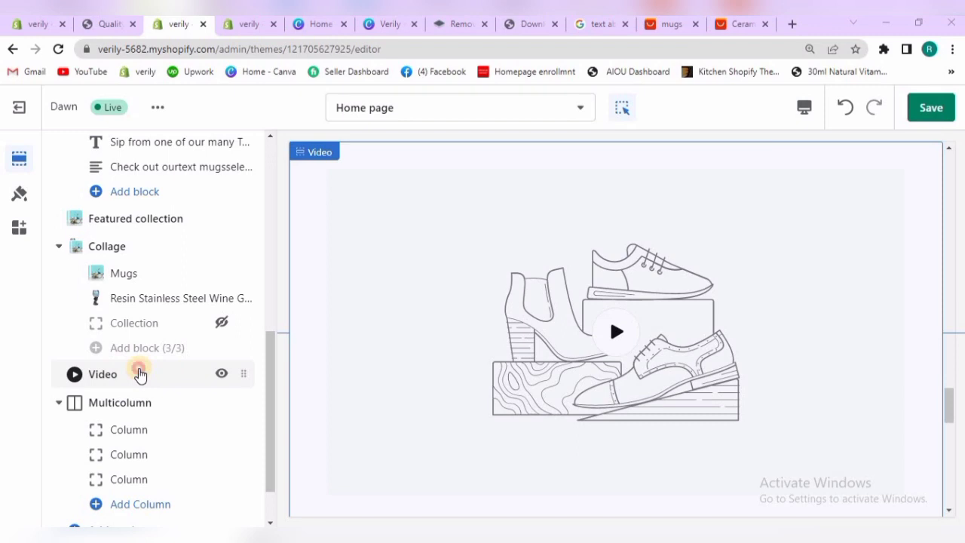
pyautogui.click(137, 373)
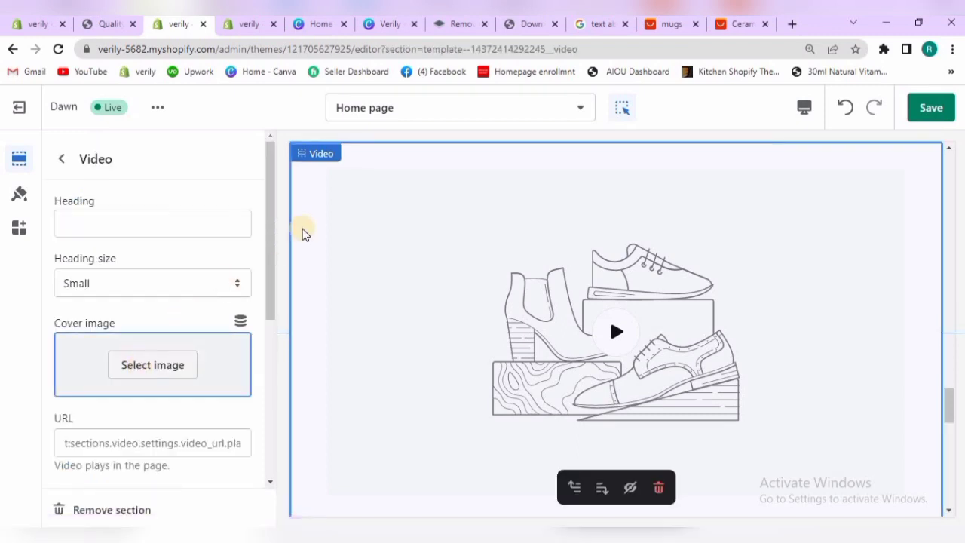
pyautogui.moveTo(271, 268); pyautogui.dragTo(231, 304)
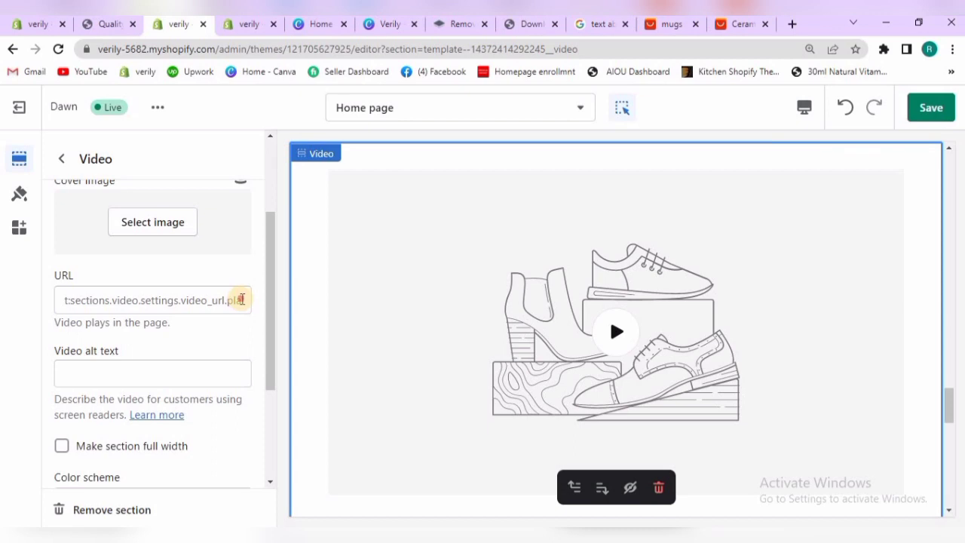
pyautogui.click(242, 299)
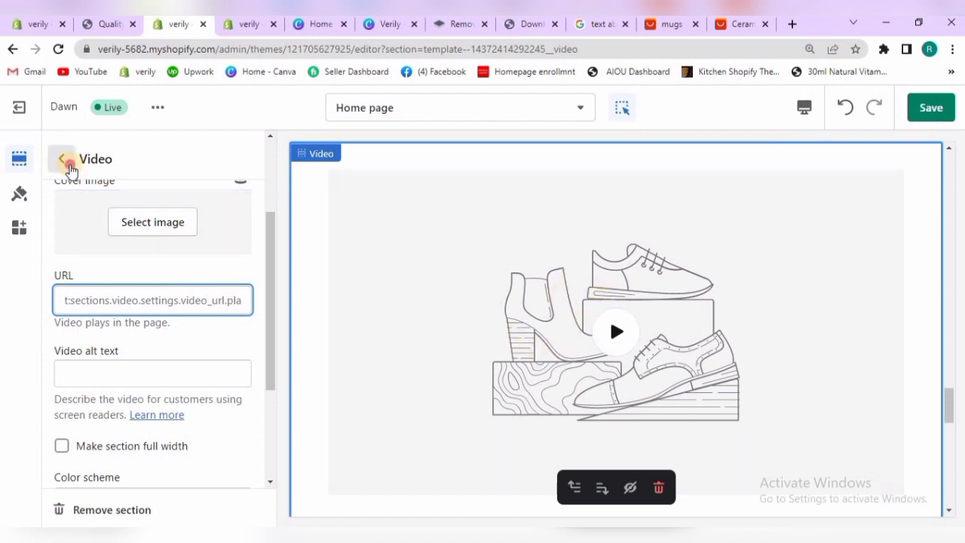
pyautogui.click(66, 162)
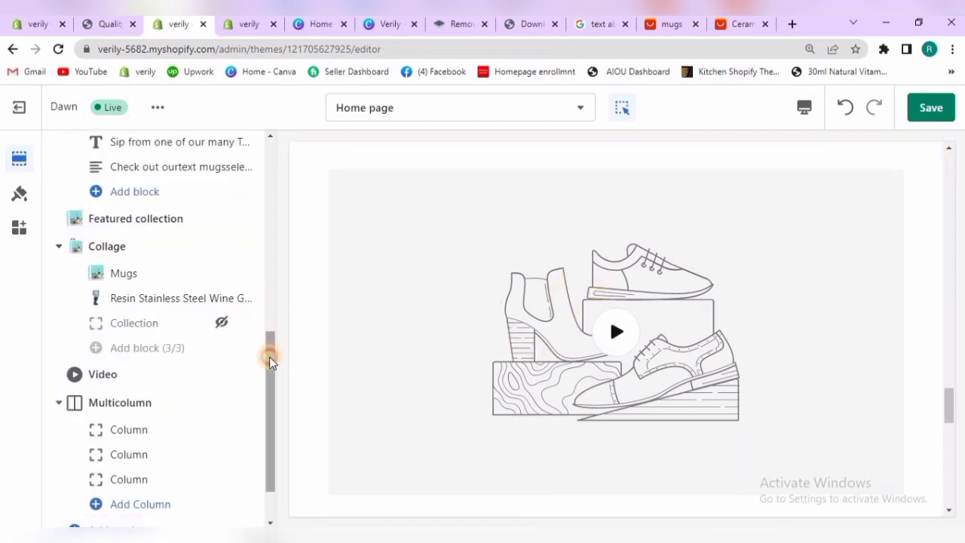
# Hide the Video section on the home page
pyautogui.moveTo(270, 360); pyautogui.dragTo(267, 325)
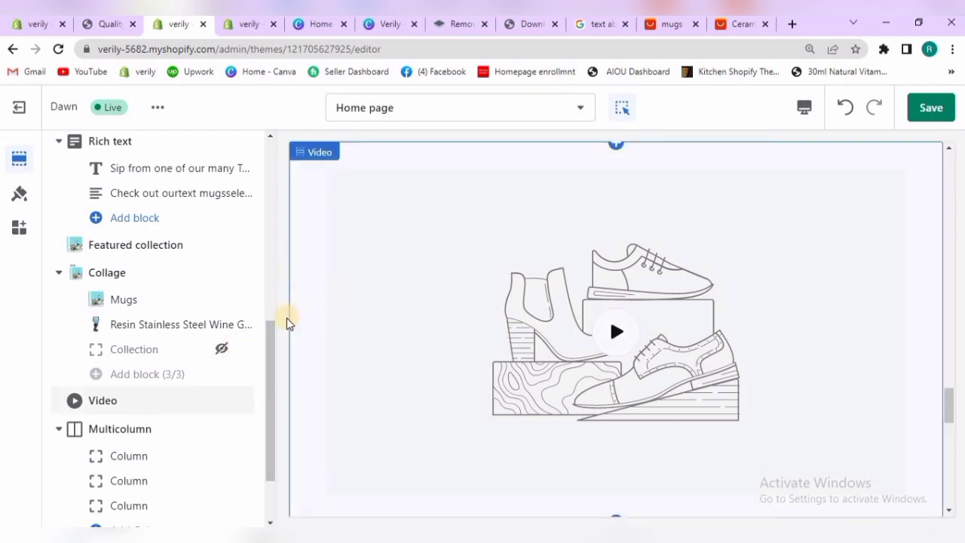
pyautogui.moveTo(272, 340); pyautogui.dragTo(271, 407)
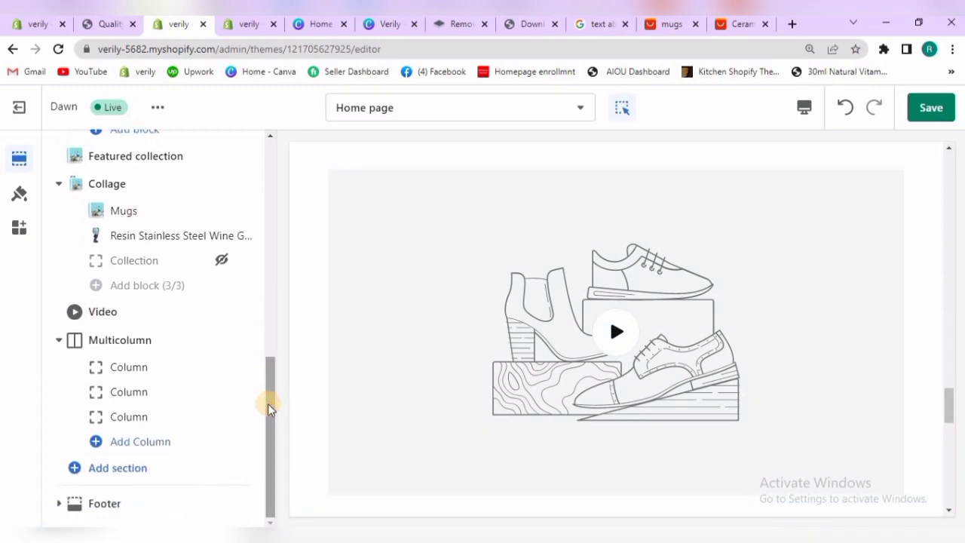
pyautogui.moveTo(268, 405); pyautogui.dragTo(276, 428)
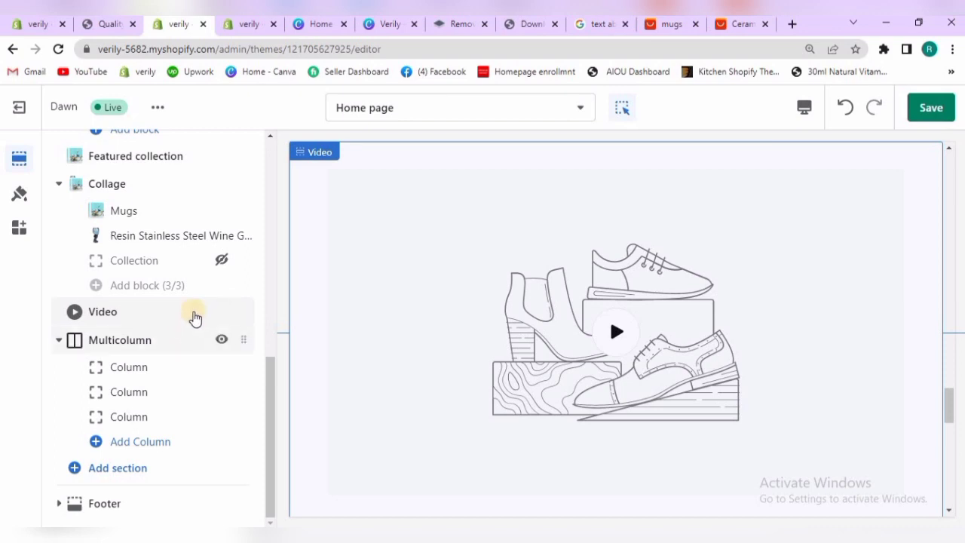
pyautogui.click(220, 312)
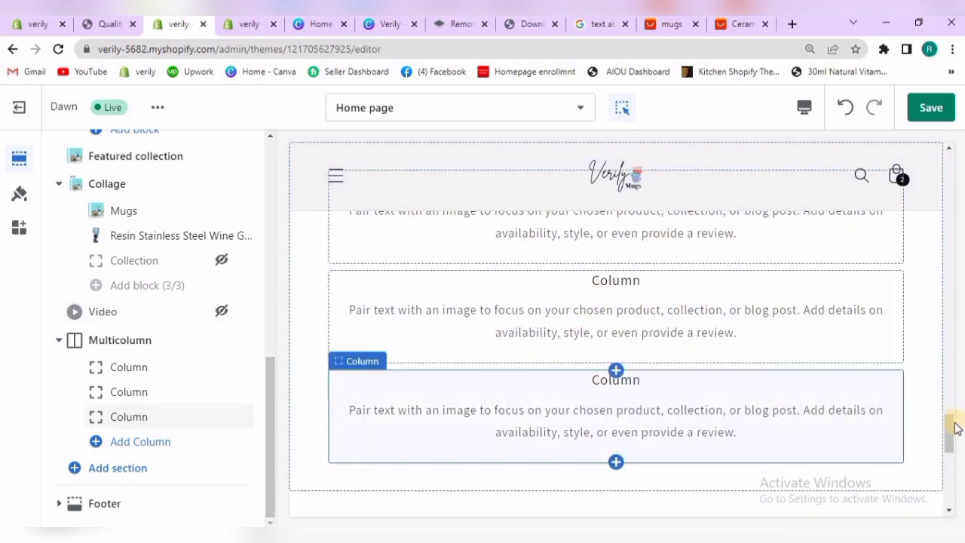
# Check the Collage section in the preview and its Mugs collection block's settings
pyautogui.moveTo(951, 423); pyautogui.dragTo(945, 381)
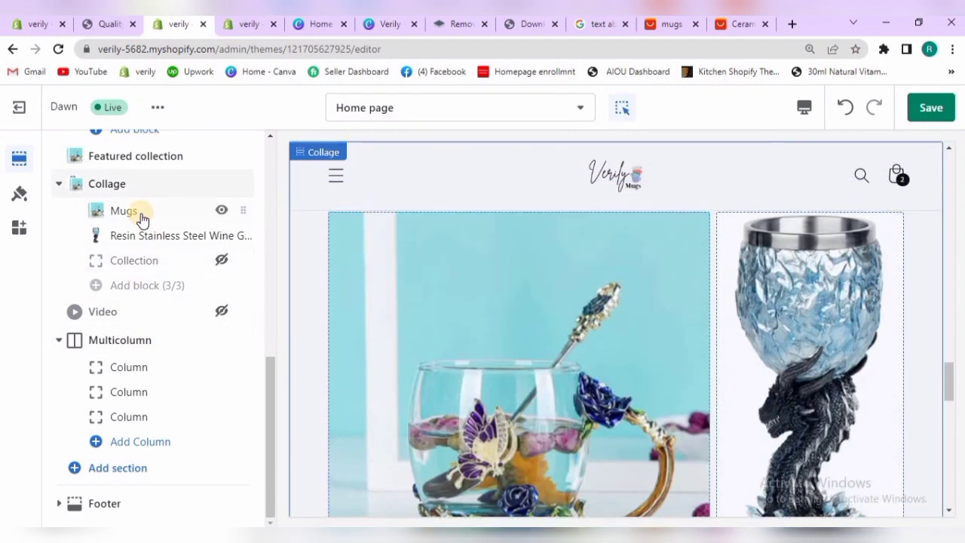
pyautogui.click(141, 213)
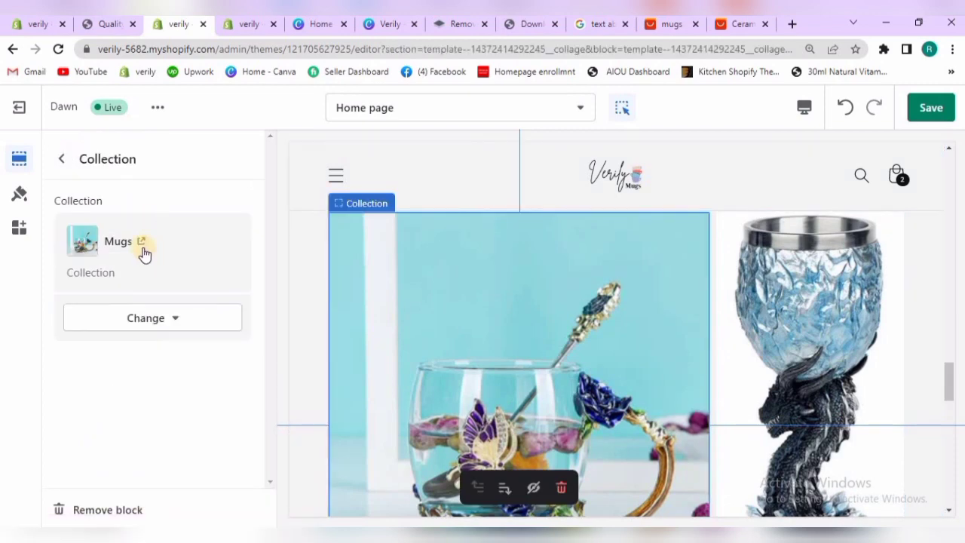
pyautogui.click(62, 159)
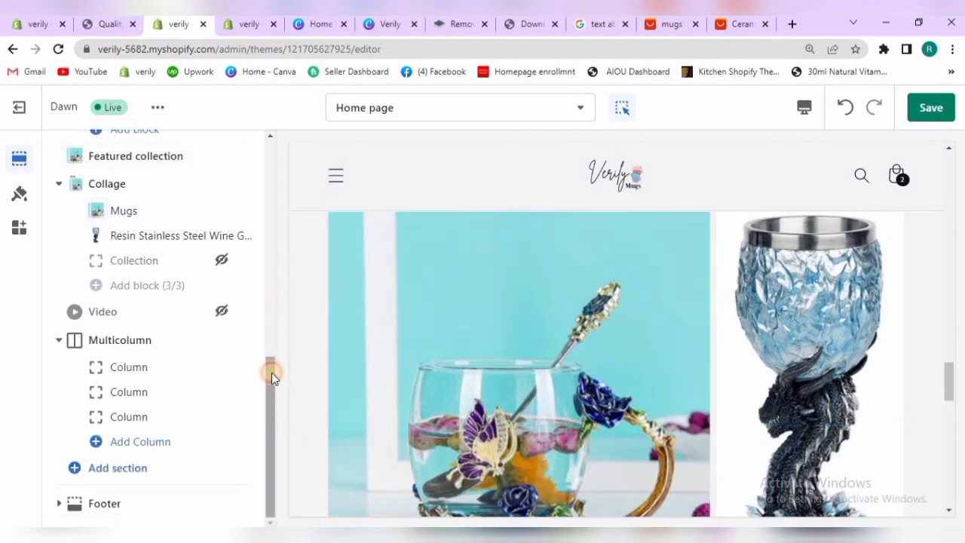
# Open the Multicolumn section's heading for editing and switch to the Google results about text mugs for wording
pyautogui.moveTo(114, 348)
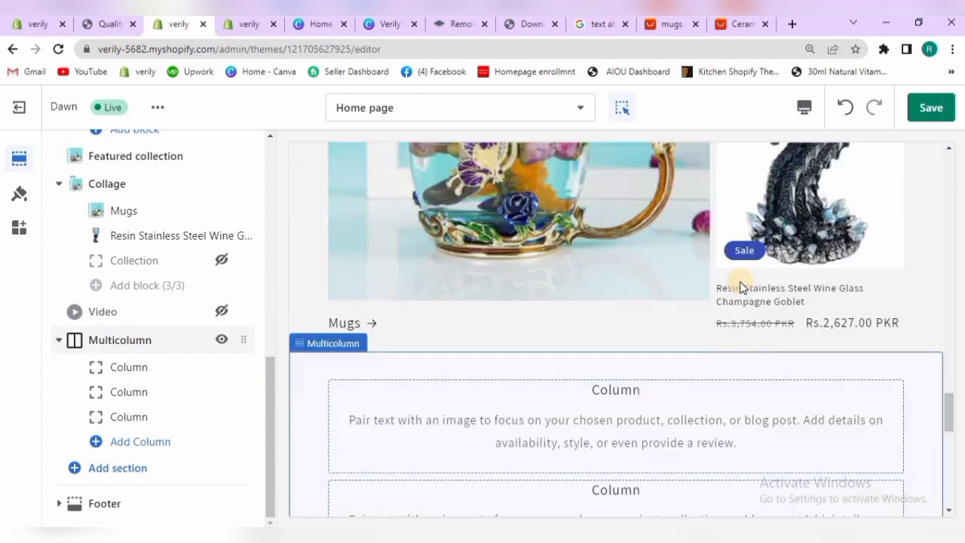
pyautogui.click(156, 343)
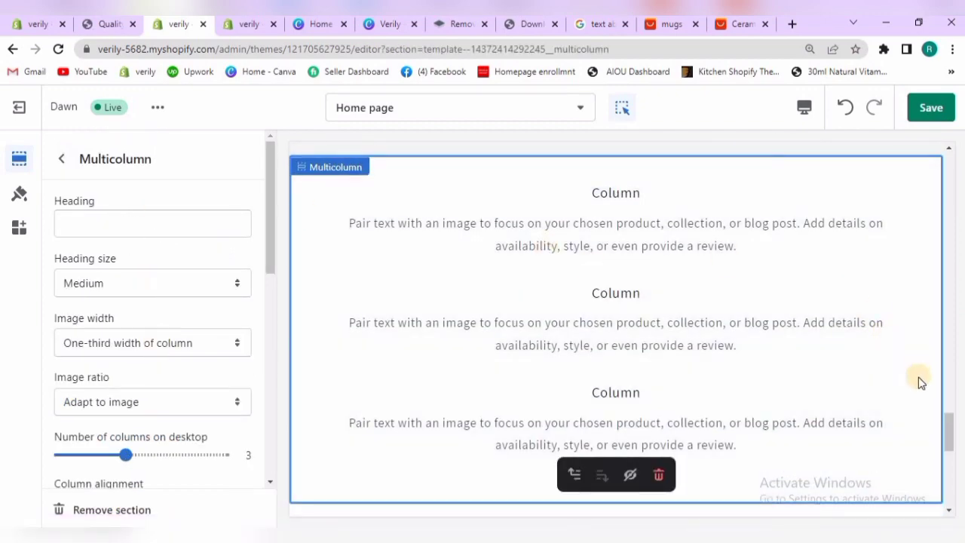
pyautogui.moveTo(948, 409); pyautogui.dragTo(424, 407)
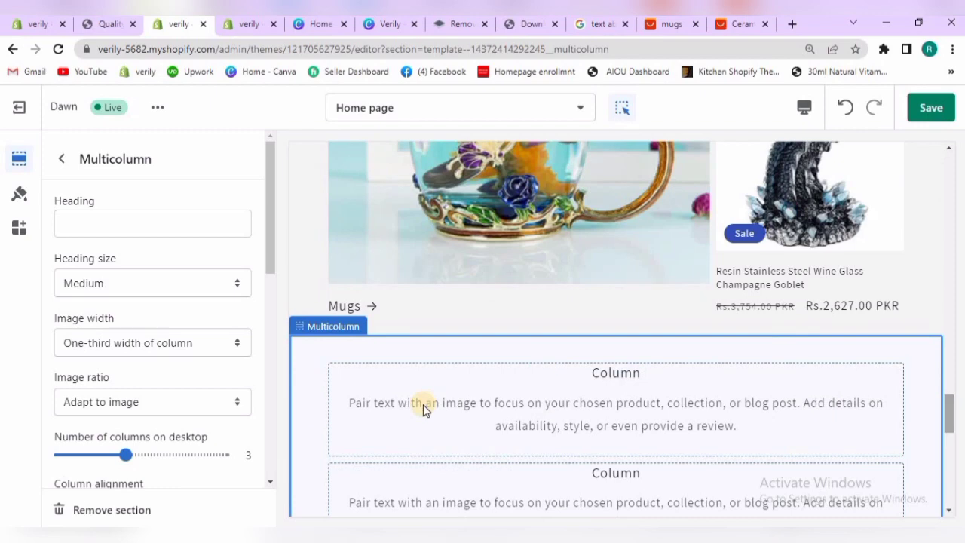
pyautogui.click(88, 223)
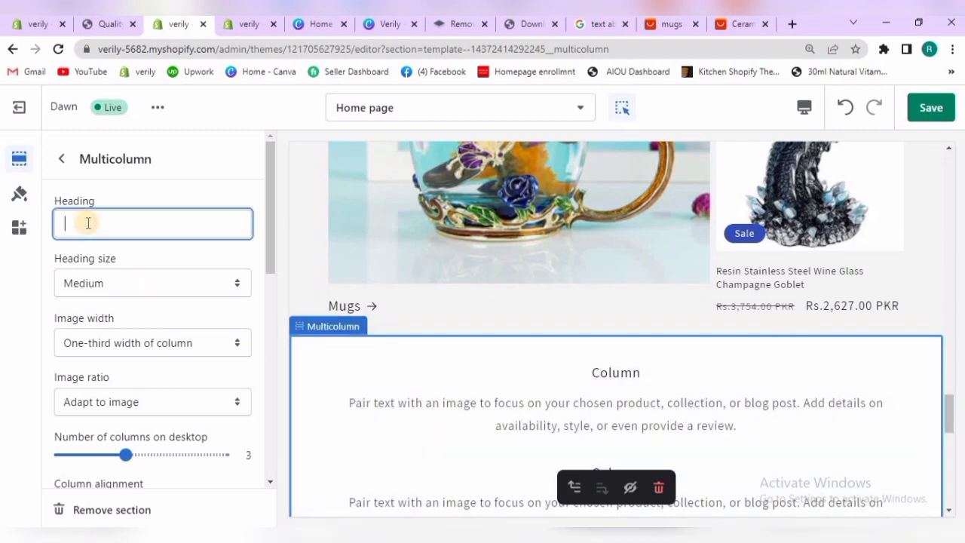
pyautogui.click(595, 25)
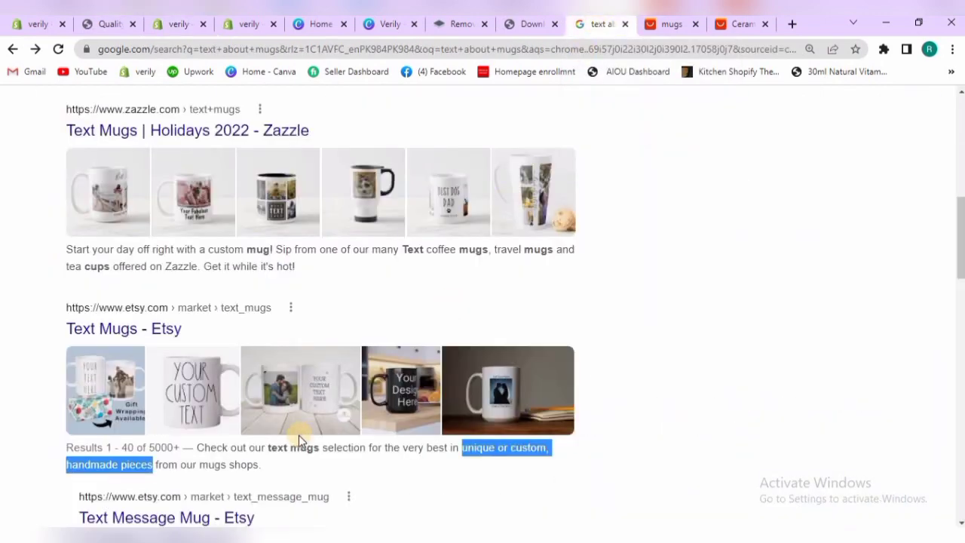
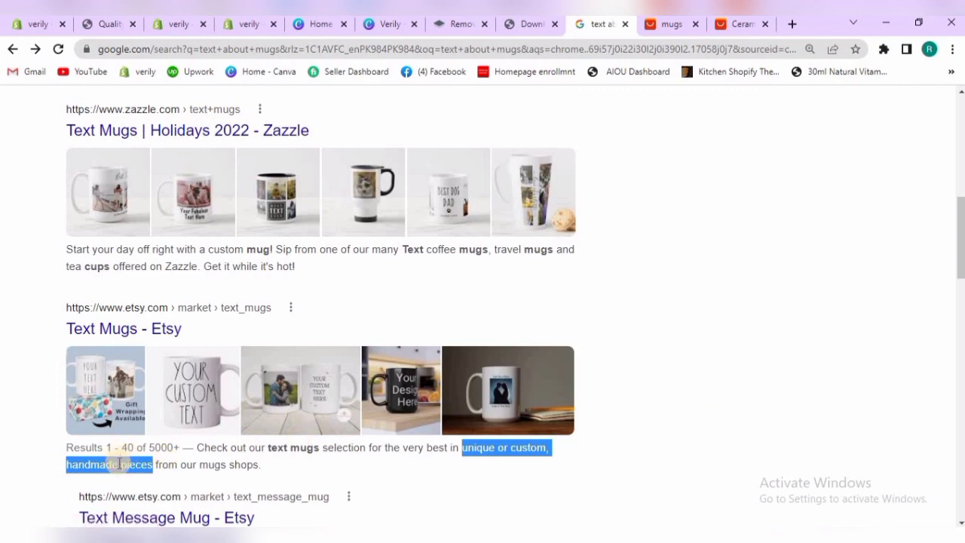
# Paste "unique or custom, handmade pieces" as the Multicolumn heading and choose the Medium heading size
pyautogui.click(192, 25)
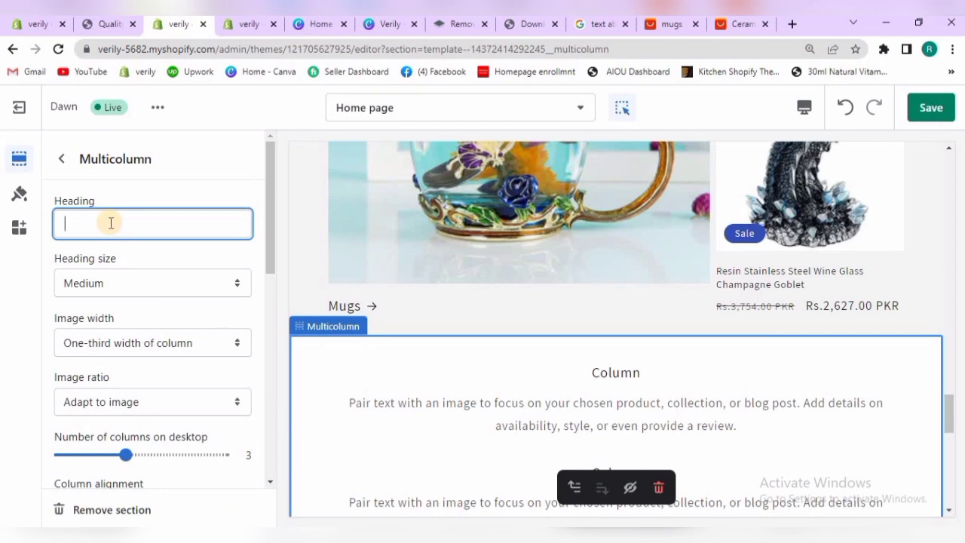
pyautogui.hotkey('ctrl', 'v')
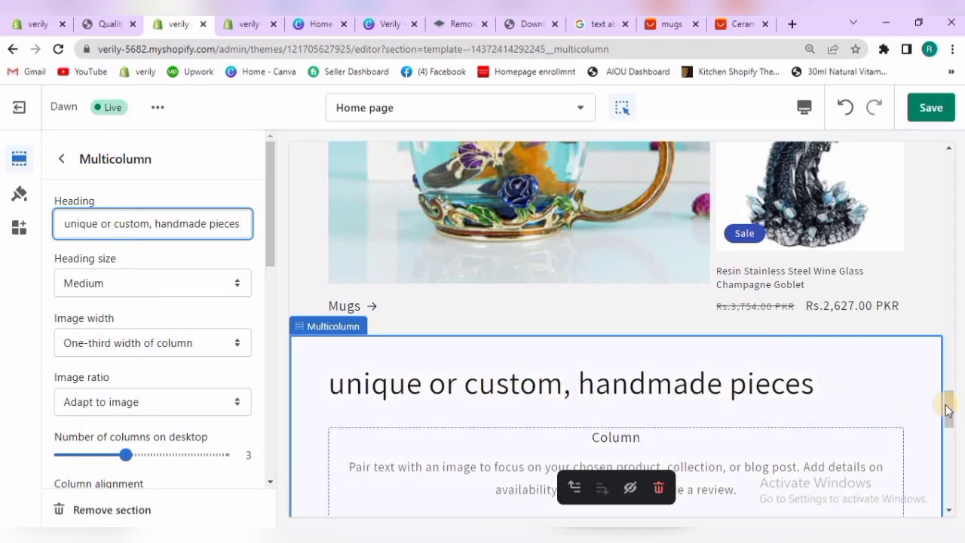
pyautogui.moveTo(947, 408); pyautogui.dragTo(949, 430)
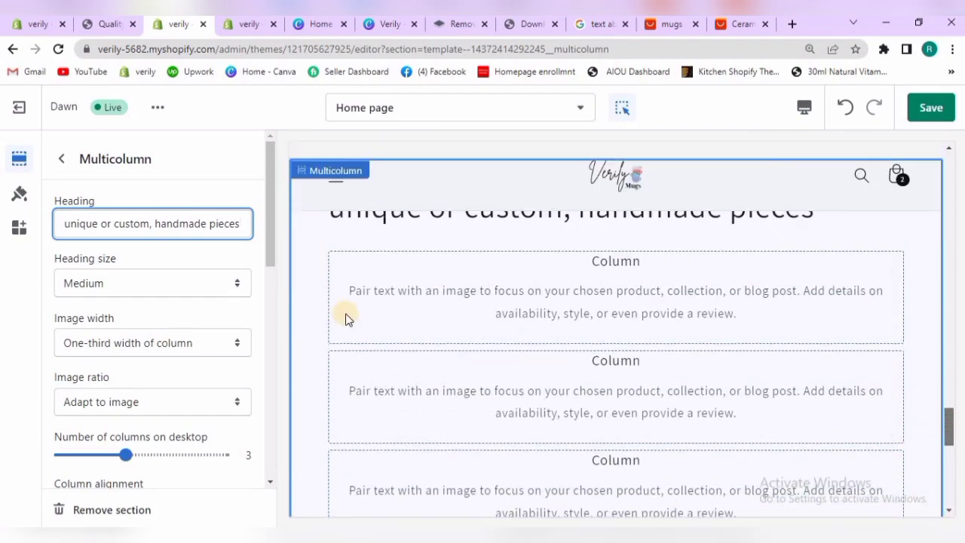
pyautogui.click(159, 285)
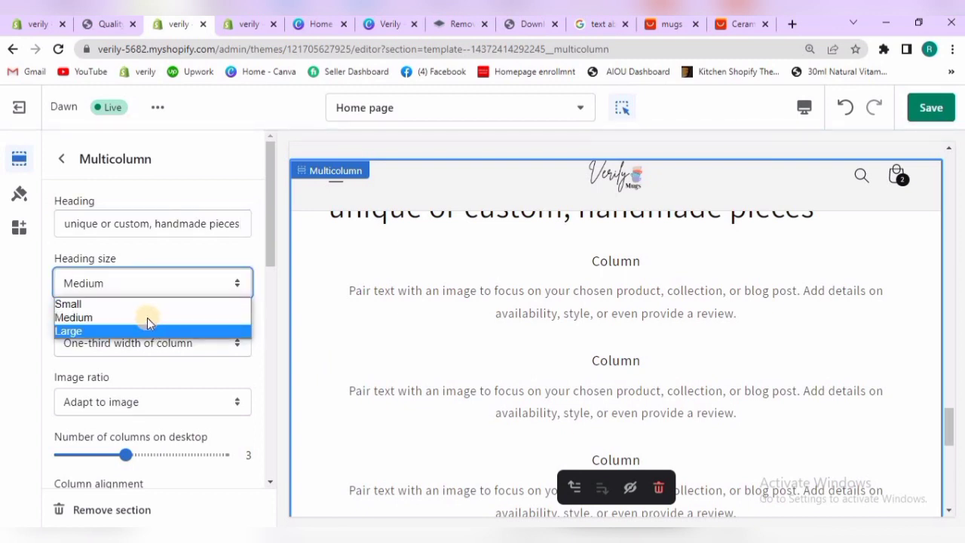
pyautogui.click(147, 317)
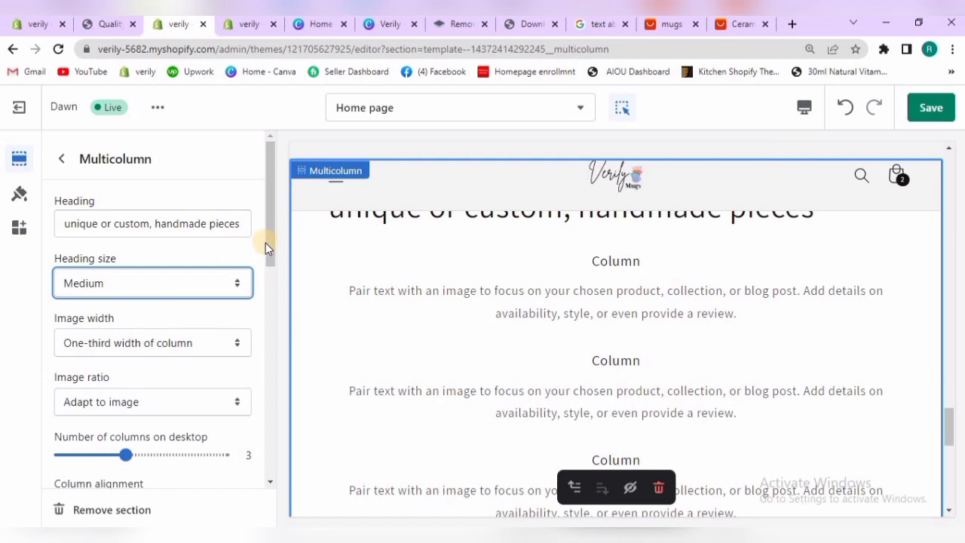
# Choose One-third width of column as the Multicolumn image width and Adapt to image as the image ratio
pyautogui.moveTo(265, 243); pyautogui.dragTo(265, 262)
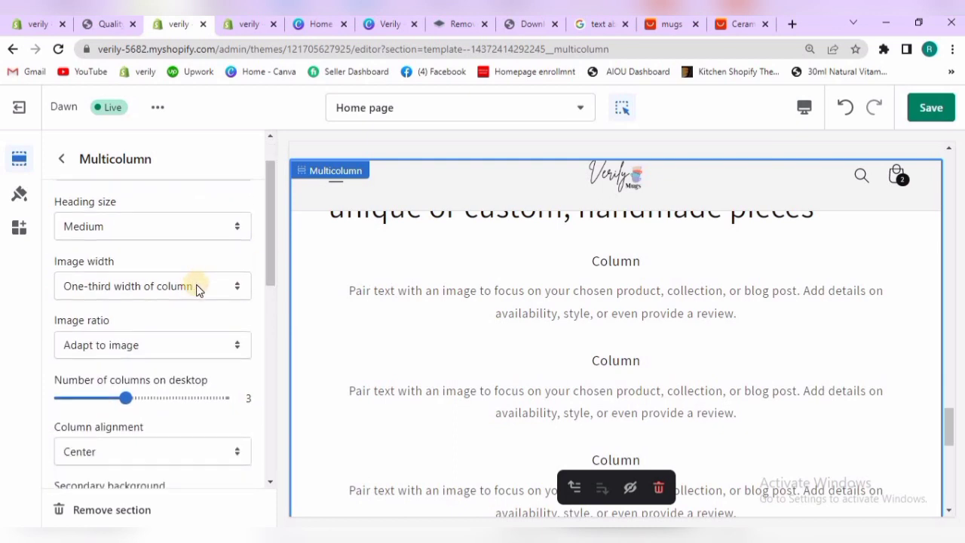
pyautogui.click(196, 289)
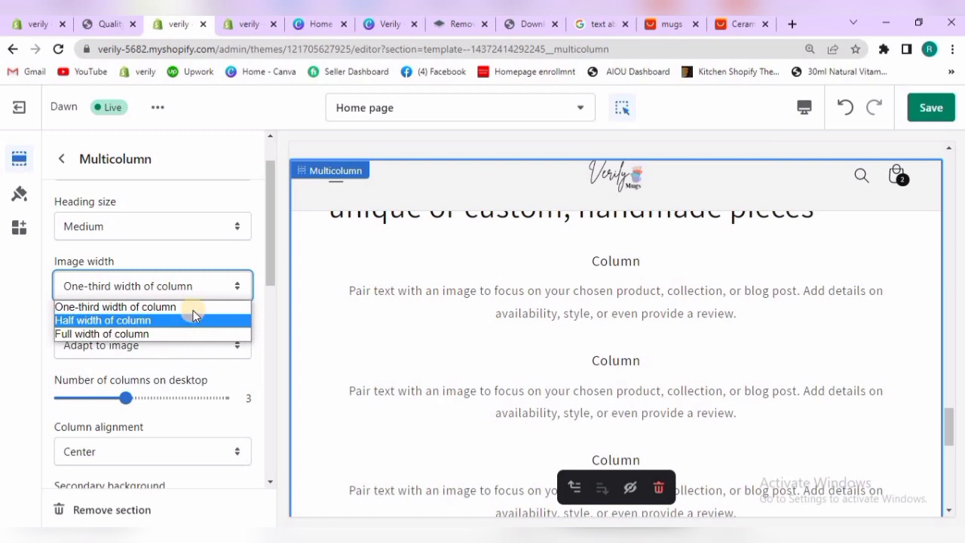
pyautogui.click(189, 307)
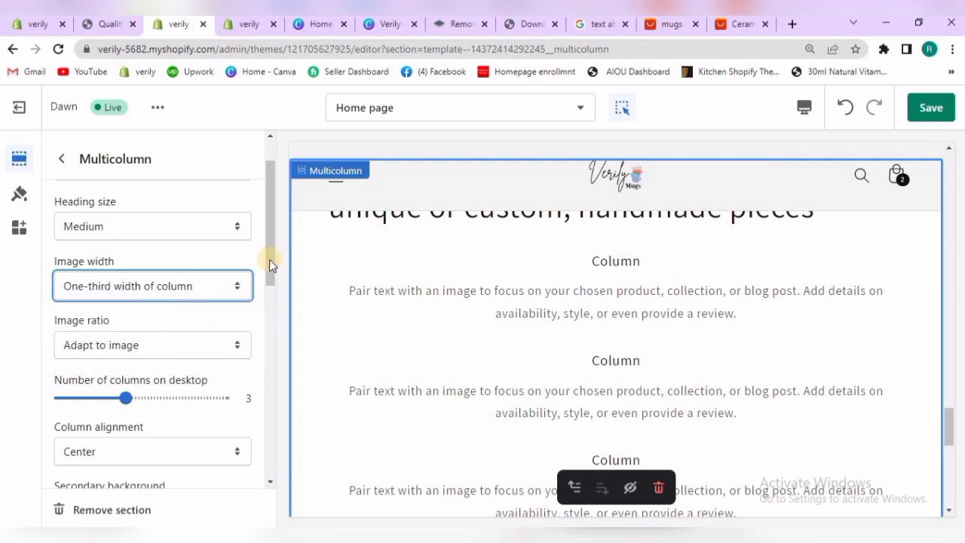
pyautogui.scroll(-1, 215, 266)
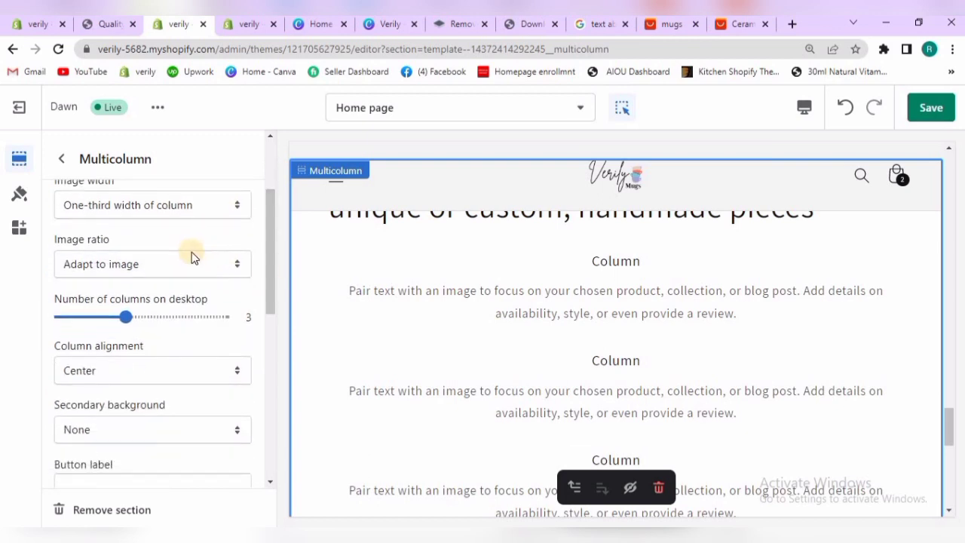
pyautogui.click(190, 265)
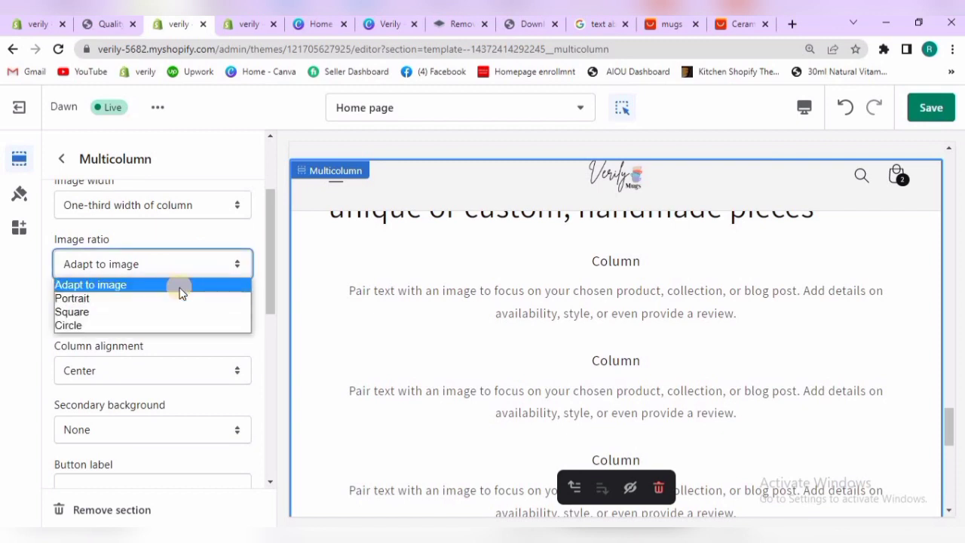
pyautogui.click(181, 286)
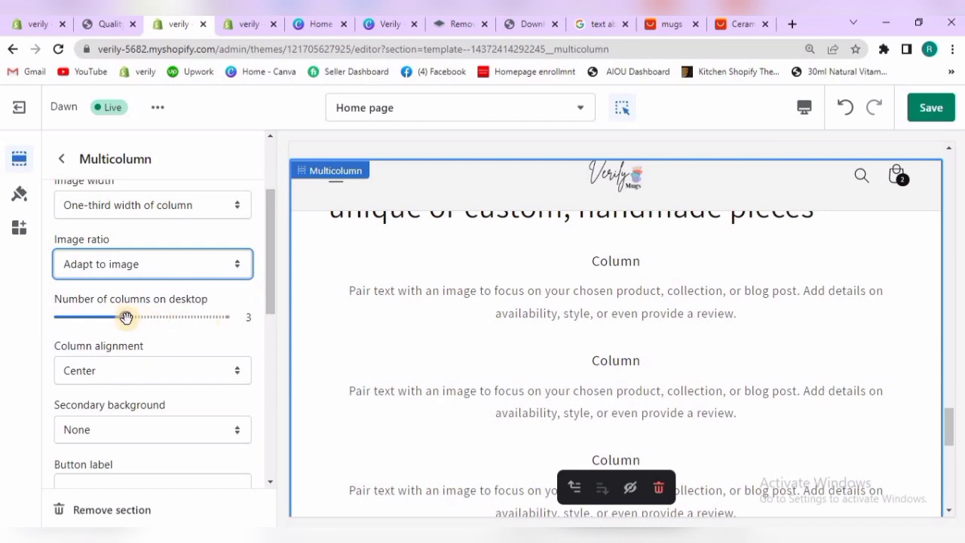
# Set the Multicolumn section to 2 columns on desktop with Left column alignment
pyautogui.moveTo(123, 317); pyautogui.dragTo(104, 317)
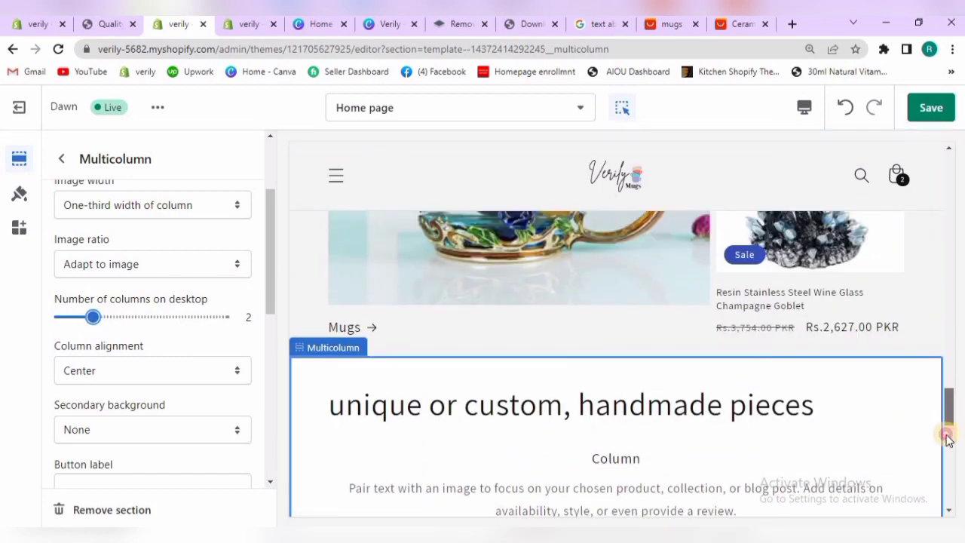
pyautogui.moveTo(946, 413); pyautogui.dragTo(946, 419)
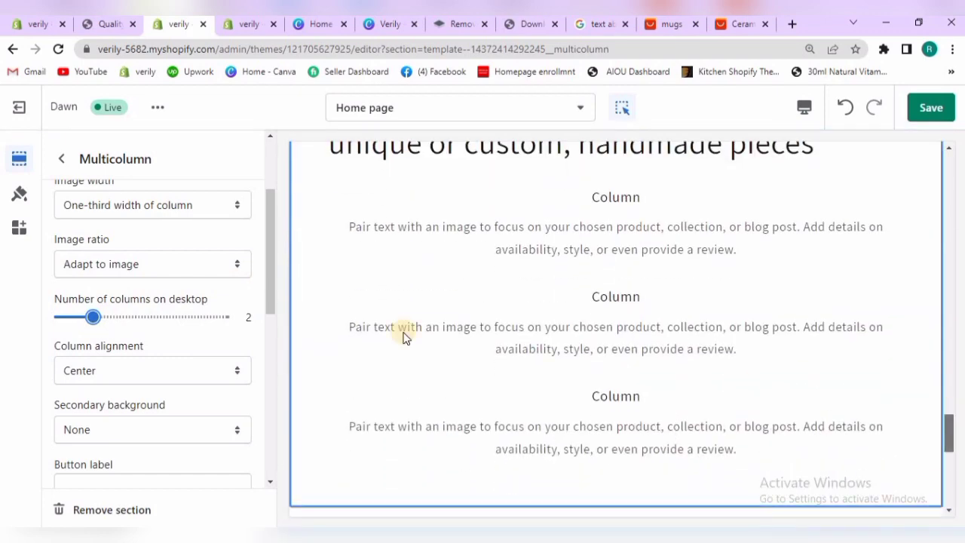
pyautogui.click(238, 370)
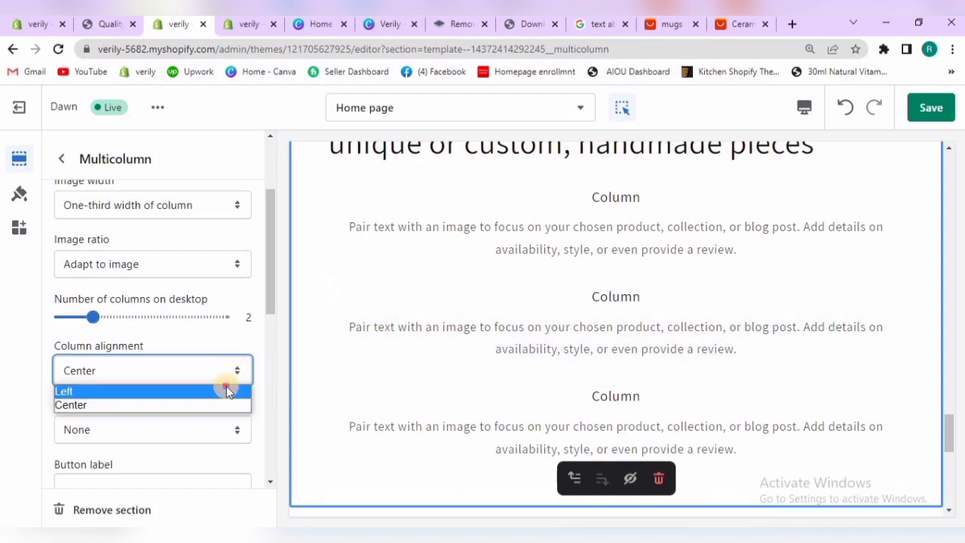
pyautogui.click(226, 386)
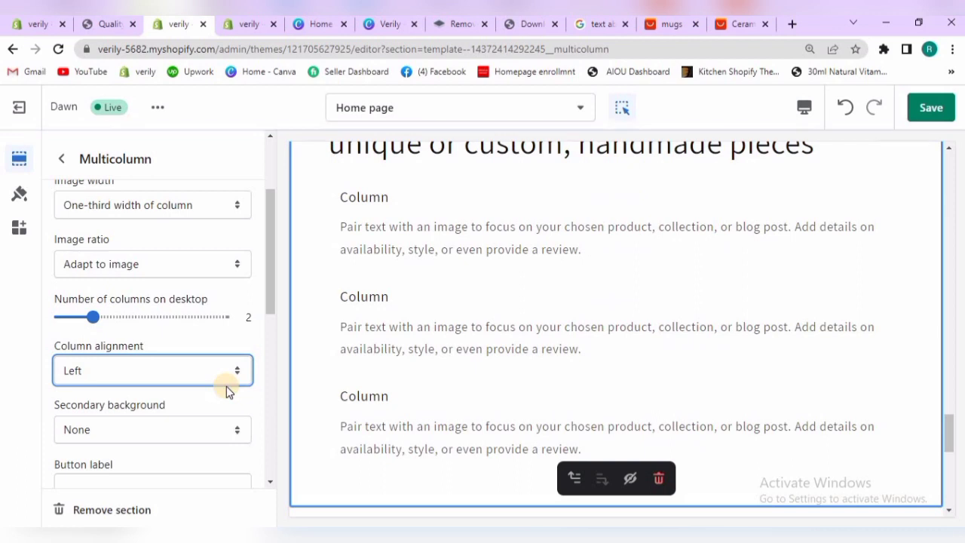
# Choose None as the Multicolumn section's secondary background
pyautogui.moveTo(275, 283); pyautogui.dragTo(272, 327)
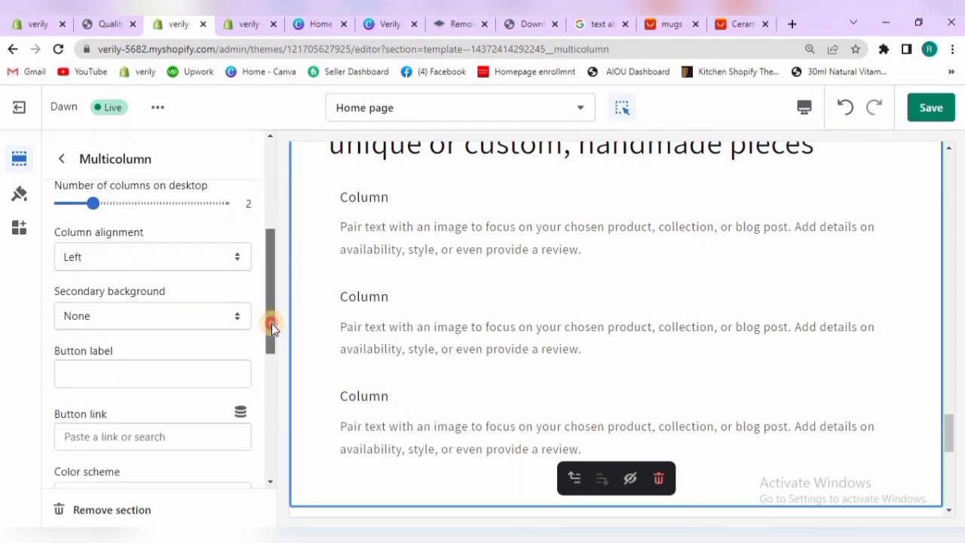
pyautogui.click(214, 315)
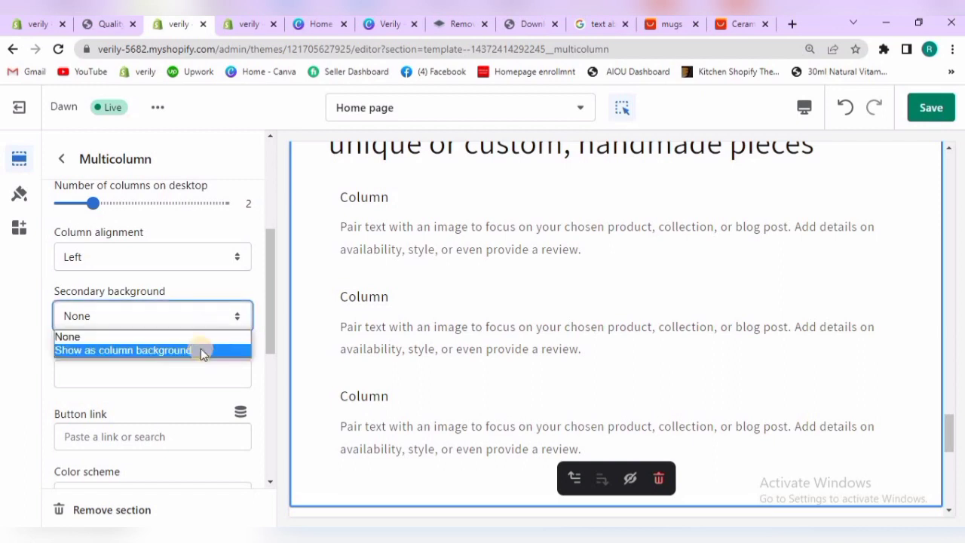
pyautogui.click(197, 338)
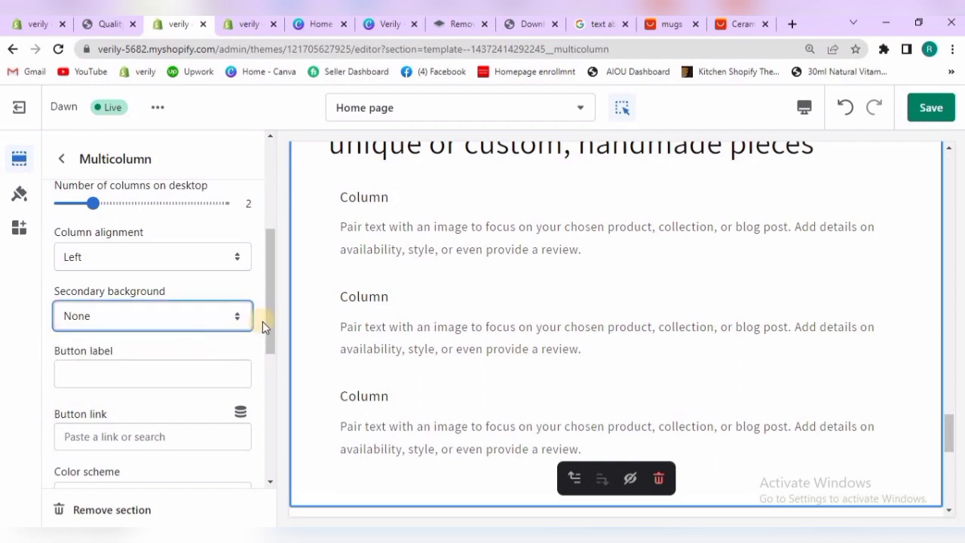
# Set the Multicolumn section's button label to "Show More"
pyautogui.scroll(-1, 271, 334)
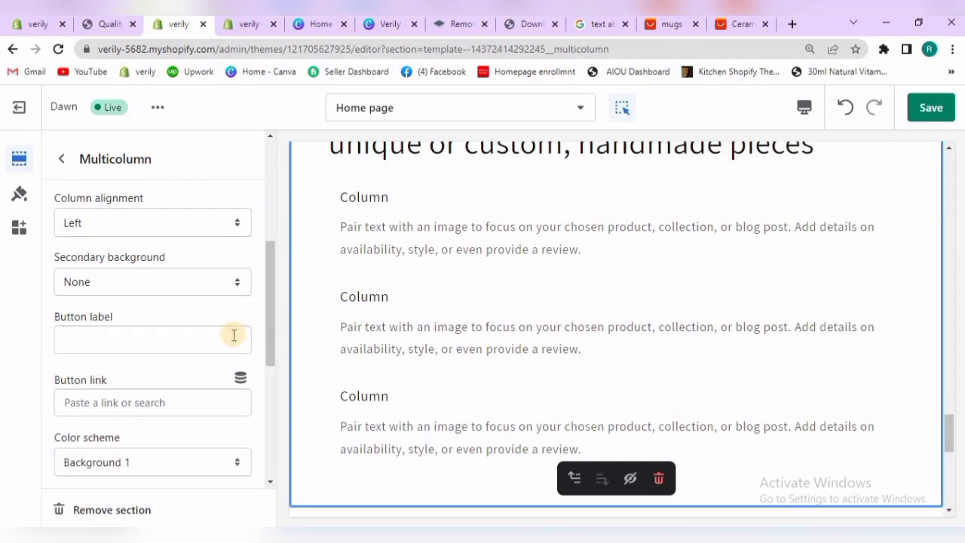
pyautogui.click(234, 336)
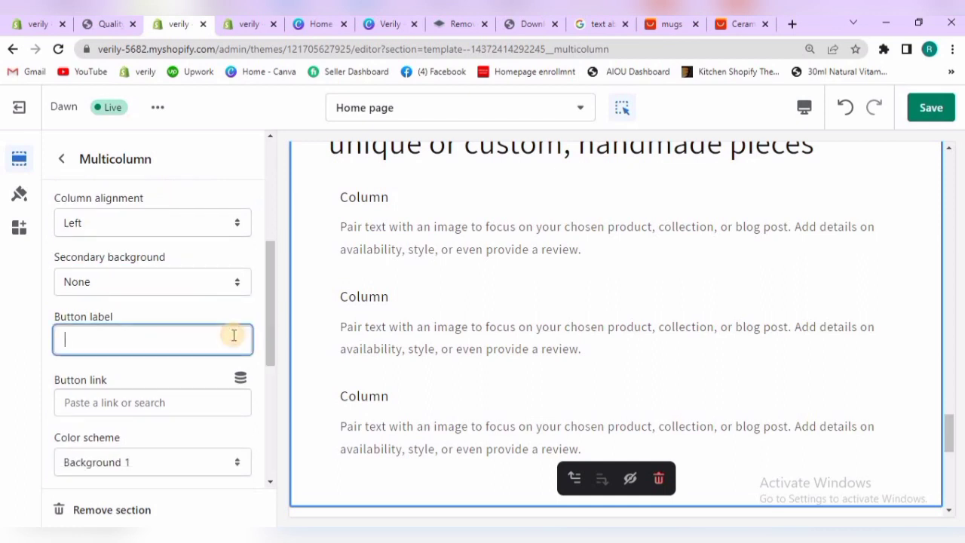
pyautogui.write('Show More')
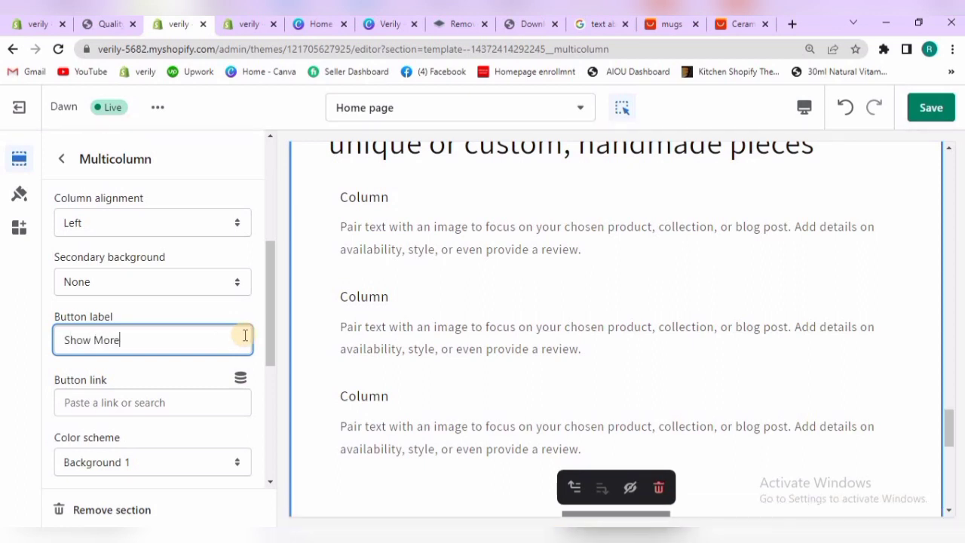
# Link the Multicolumn section's button to All products
pyautogui.moveTo(269, 313); pyautogui.dragTo(207, 334)
pyautogui.click(206, 333)
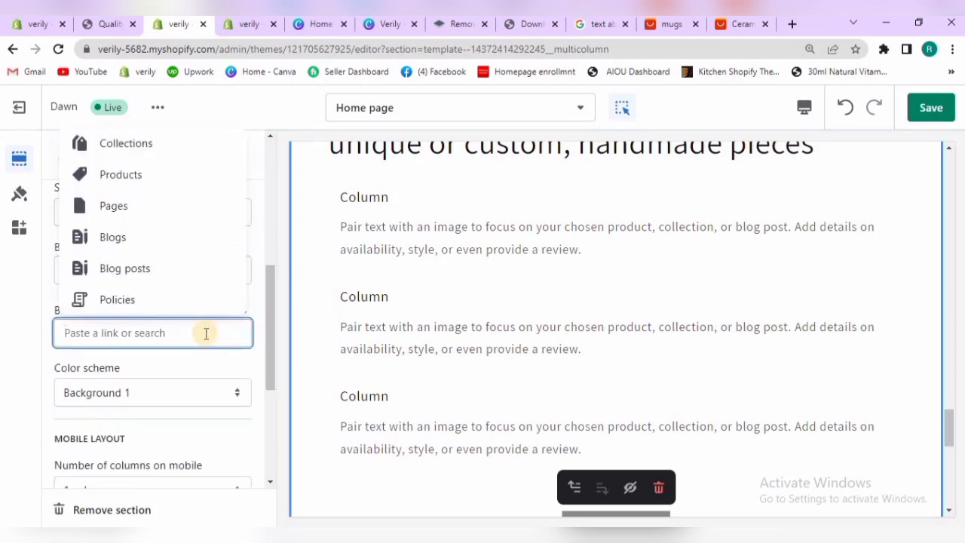
pyautogui.click(261, 300)
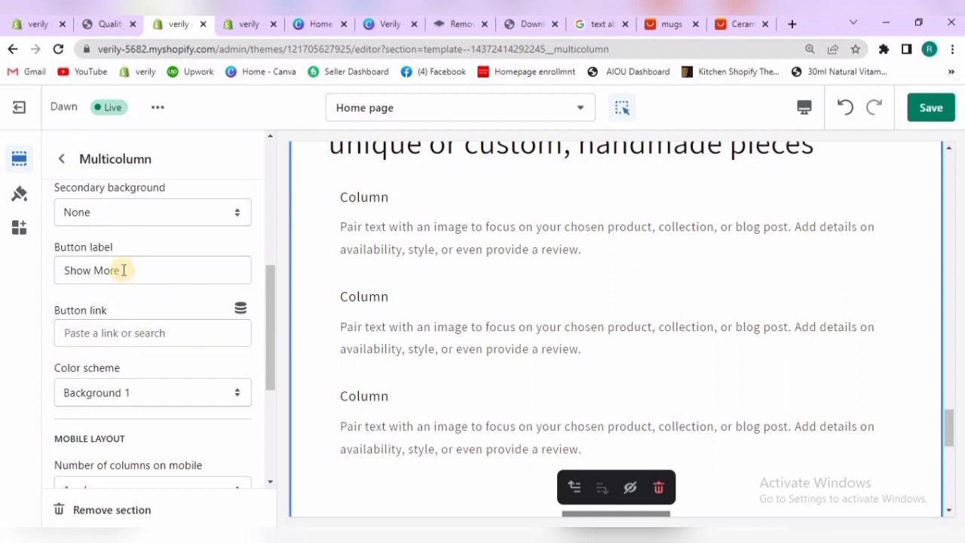
pyautogui.click(138, 335)
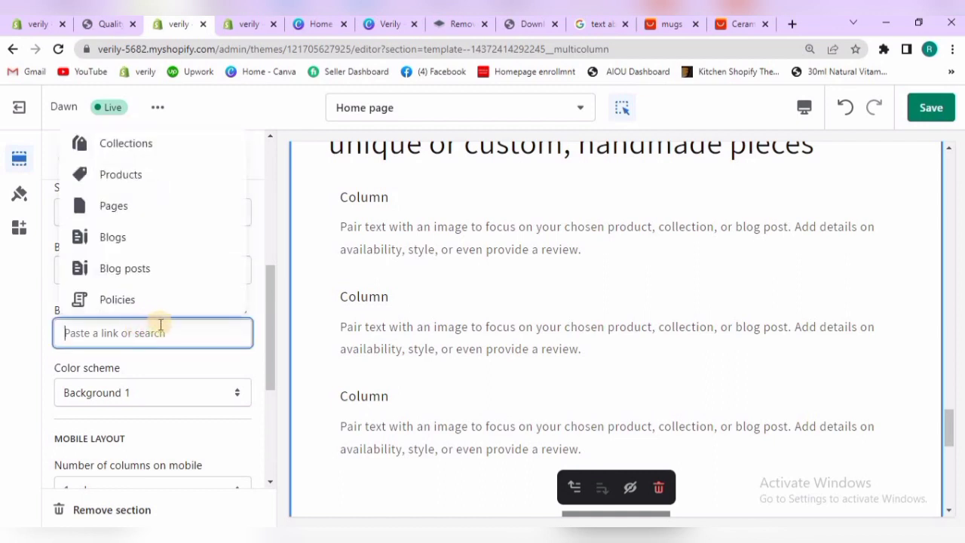
pyautogui.click(135, 177)
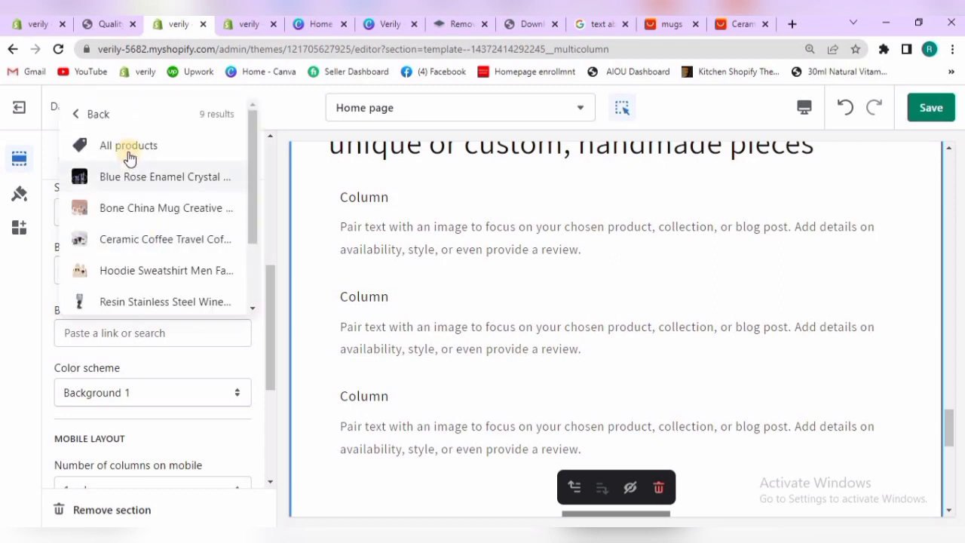
pyautogui.click(127, 149)
# Choose 1 column as the number of columns on mobile for the Multicolumn section
pyautogui.moveTo(270, 307); pyautogui.dragTo(269, 384)
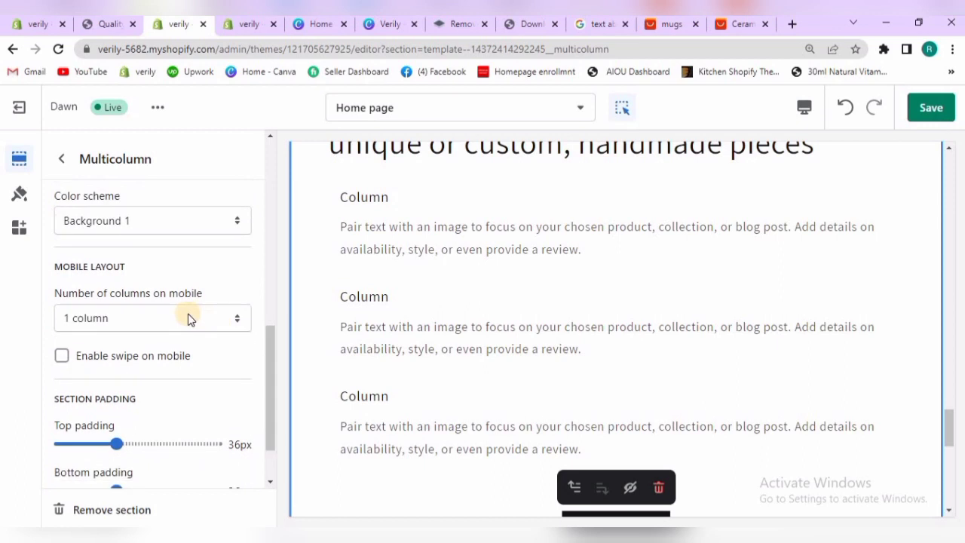
pyautogui.click(189, 319)
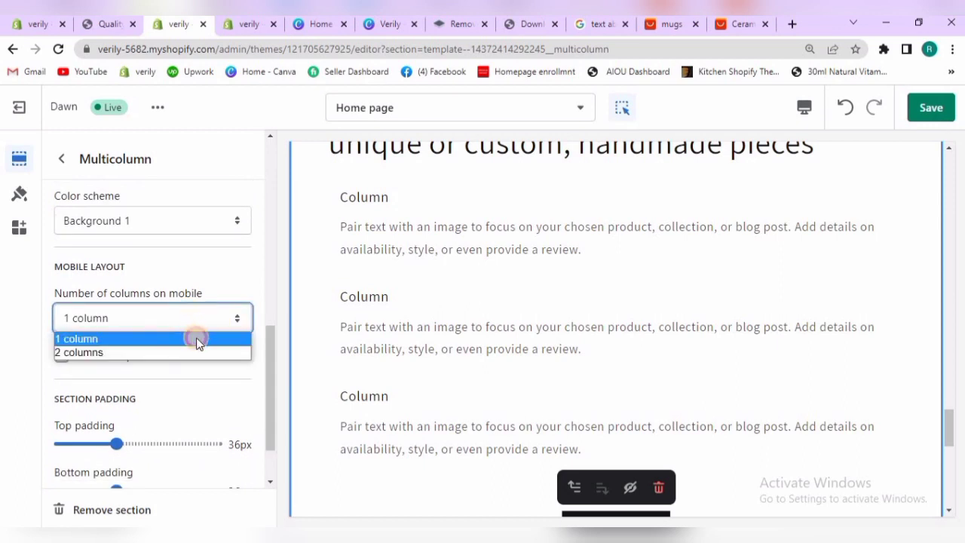
pyautogui.click(198, 339)
# Set the Multicolumn section's top and bottom padding to 28px each
pyautogui.scroll(-2, 264, 399)
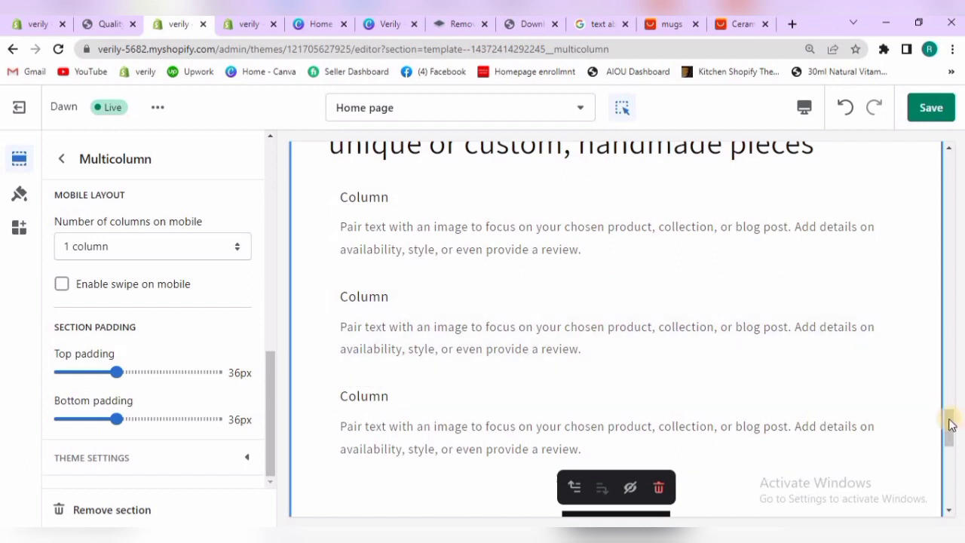
pyautogui.moveTo(948, 424); pyautogui.dragTo(943, 399)
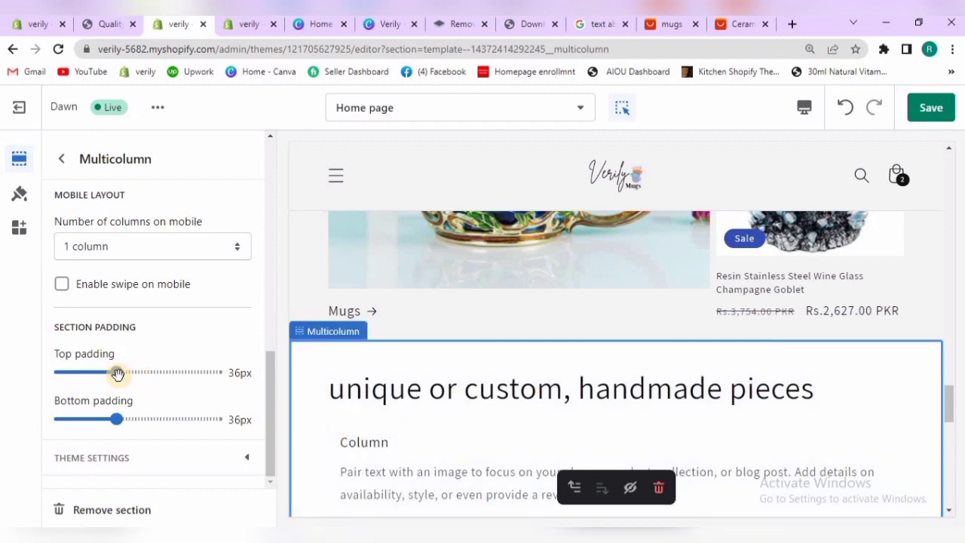
pyautogui.moveTo(116, 372); pyautogui.dragTo(105, 371)
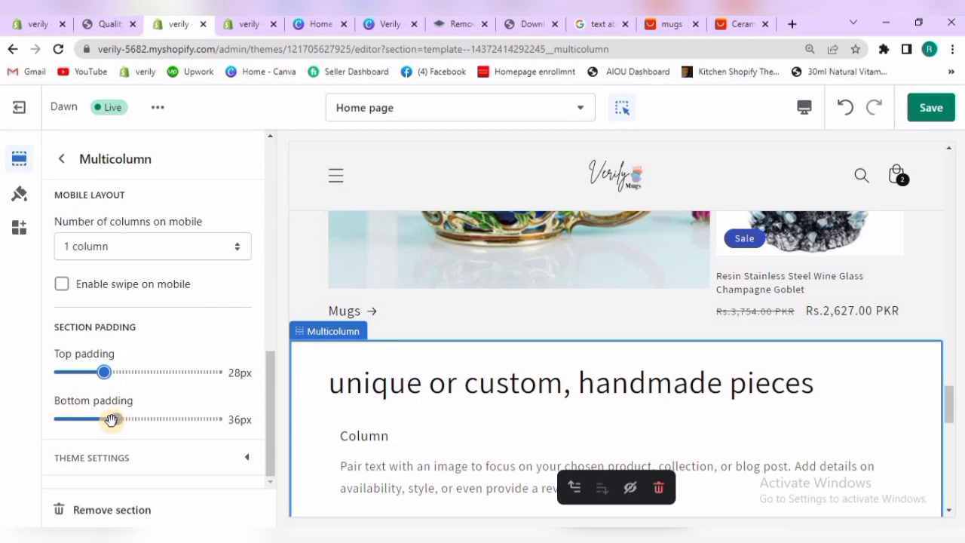
pyautogui.moveTo(104, 419); pyautogui.dragTo(104, 419)
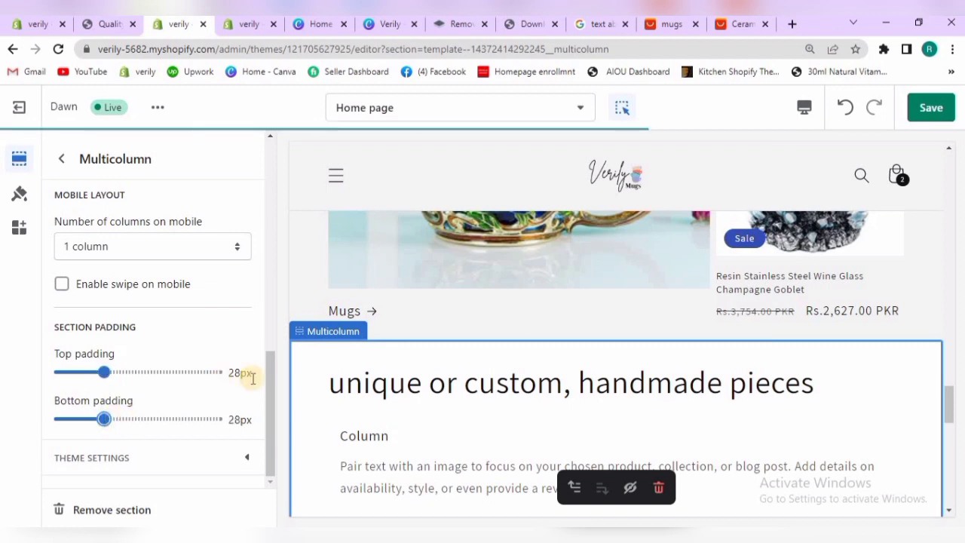
# Hide the third Column block of the Multicolumn section and open the first Column block's settings
pyautogui.moveTo(265, 391); pyautogui.dragTo(282, 141)
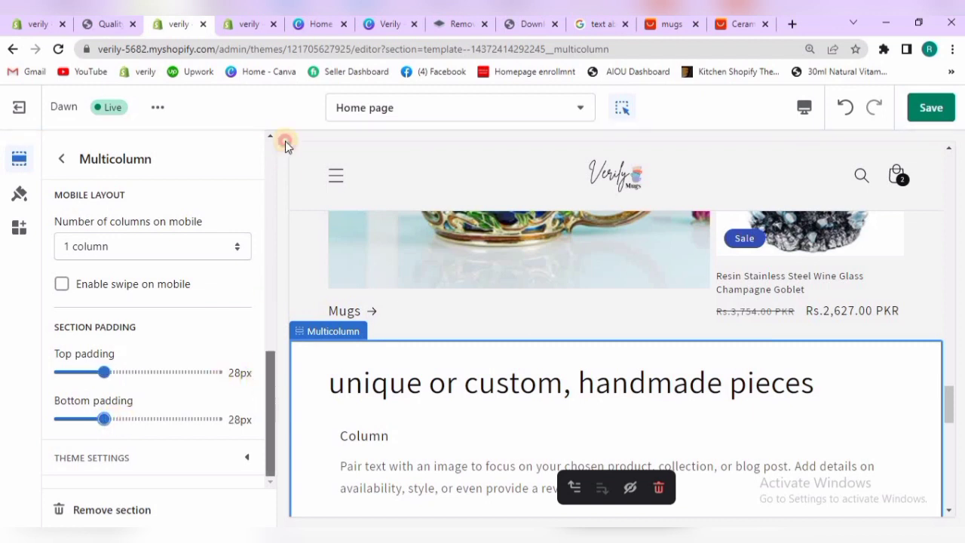
pyautogui.click(65, 165)
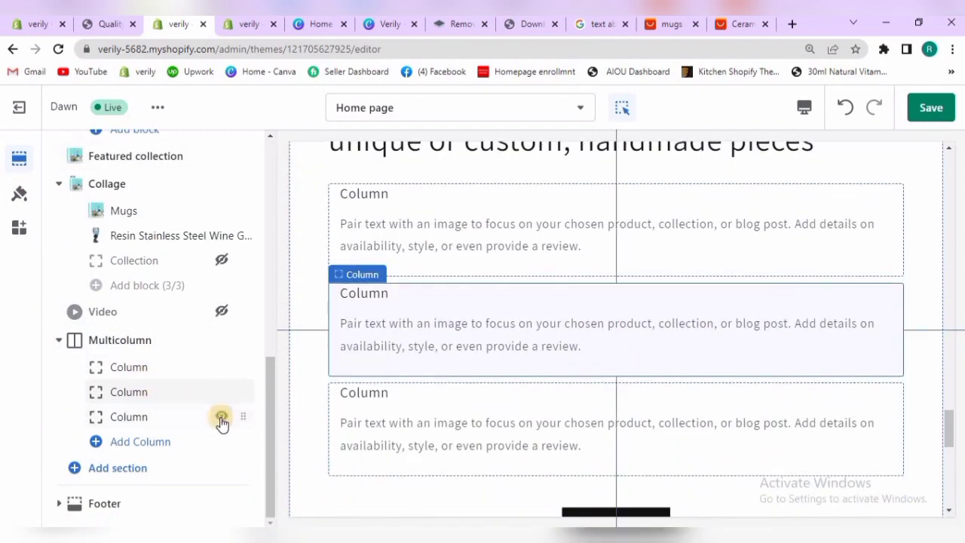
pyautogui.click(221, 416)
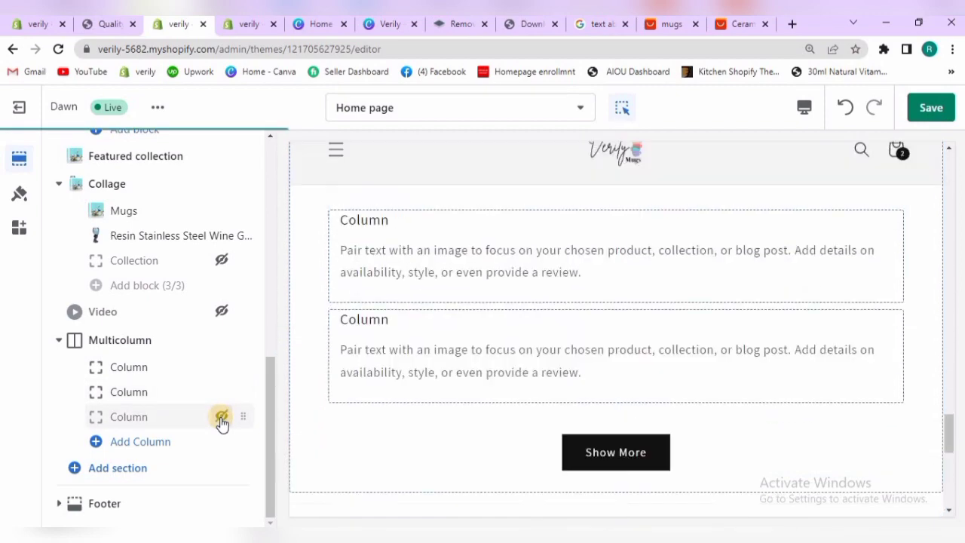
pyautogui.click(172, 367)
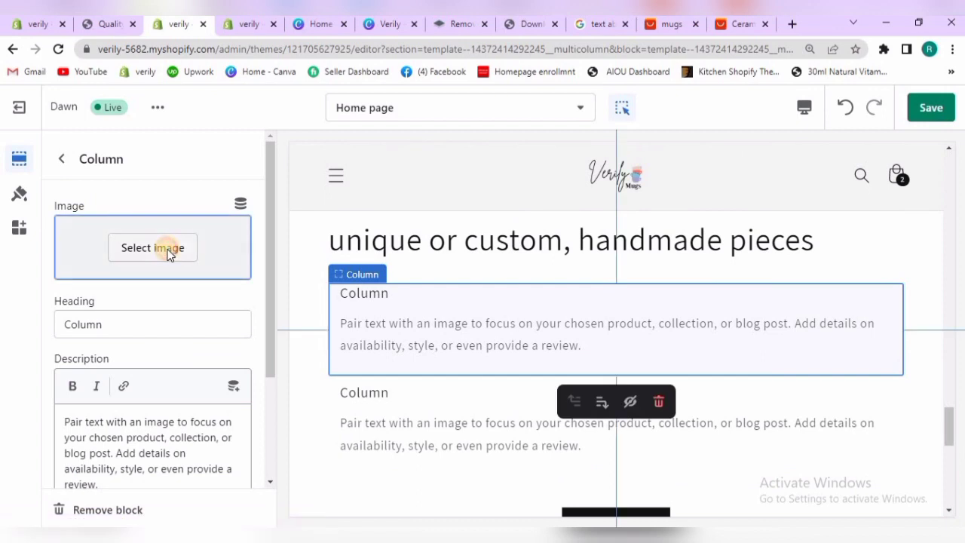
# Upload variantimage1Ceramic-Coffee-Travel-Coffee-Mug-With-Lid-Ceramic-Mug-Japanese-Teacup-Large-Handle-Nordic-Insulated-Cork.jpg from Downloads as the first Column block's image and return to the section list
pyautogui.click(168, 255)
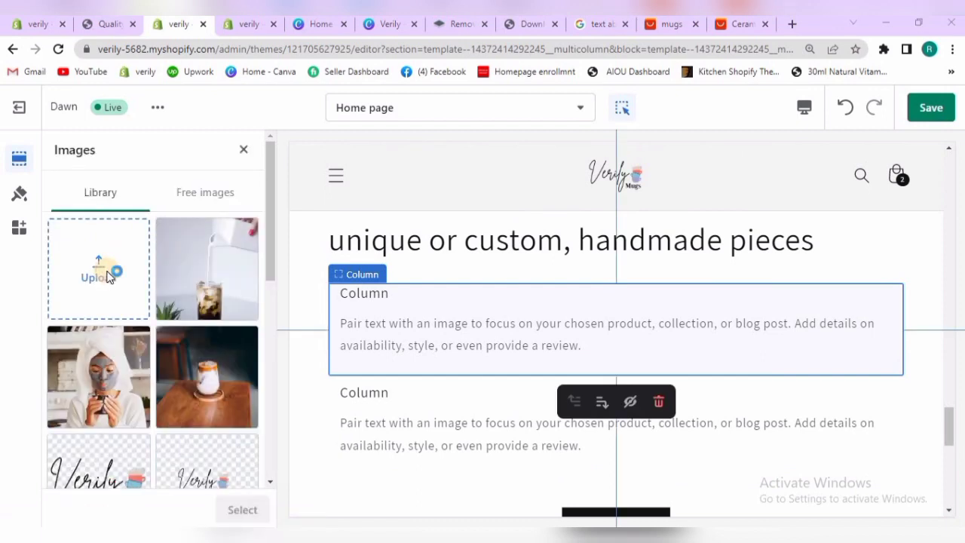
pyautogui.click(107, 277)
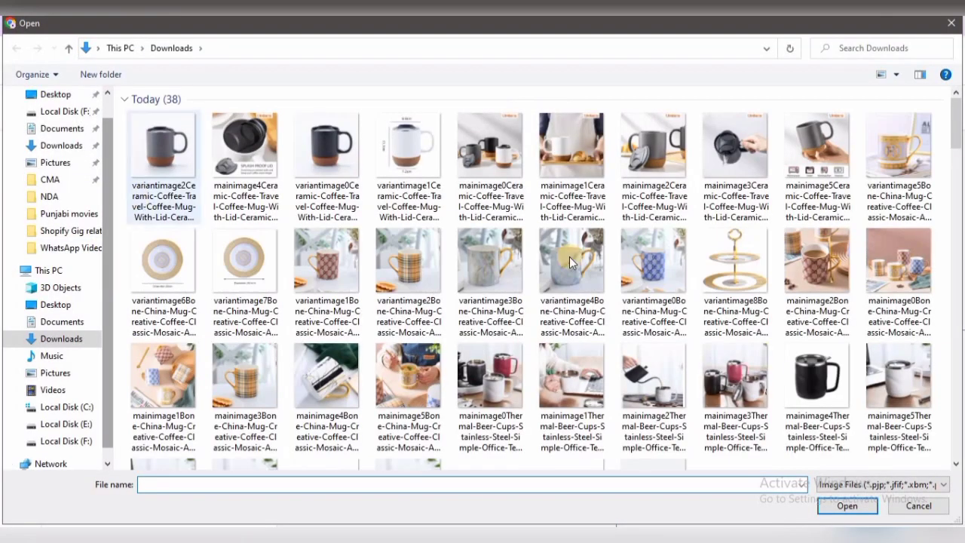
pyautogui.click(403, 181)
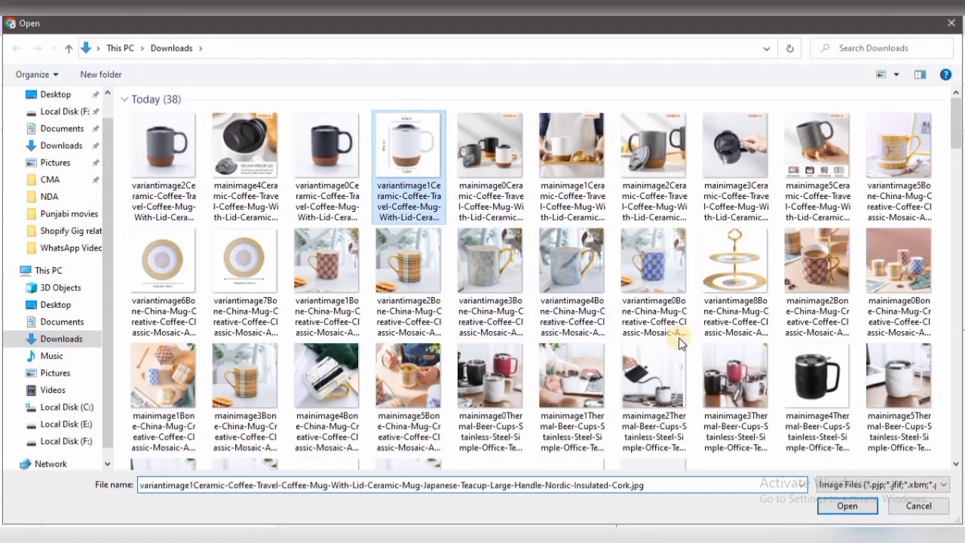
pyautogui.click(844, 506)
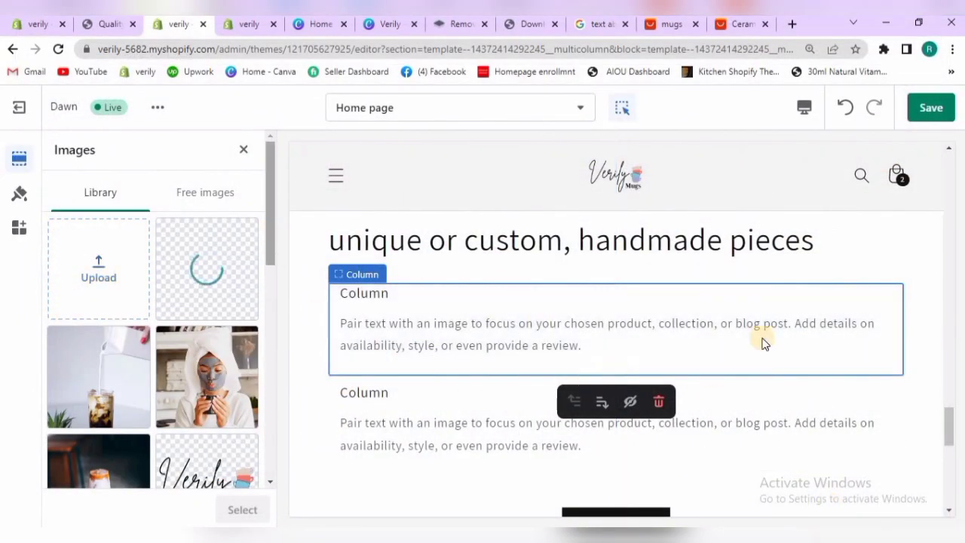
pyautogui.moveTo(948, 419)
pyautogui.mouseDown()
pyautogui.moveTo(941, 344)
pyautogui.moveTo(947, 415)
pyautogui.mouseUp()
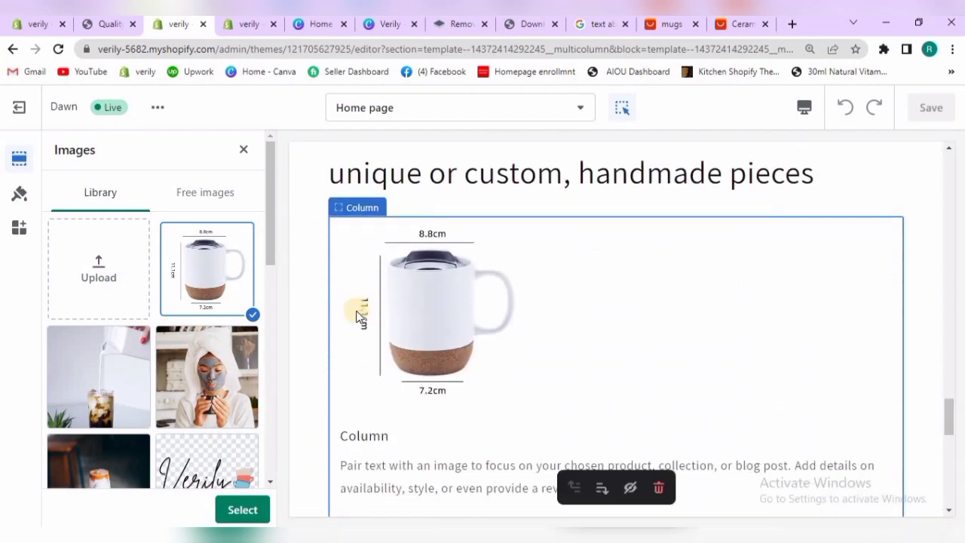
pyautogui.click(258, 511)
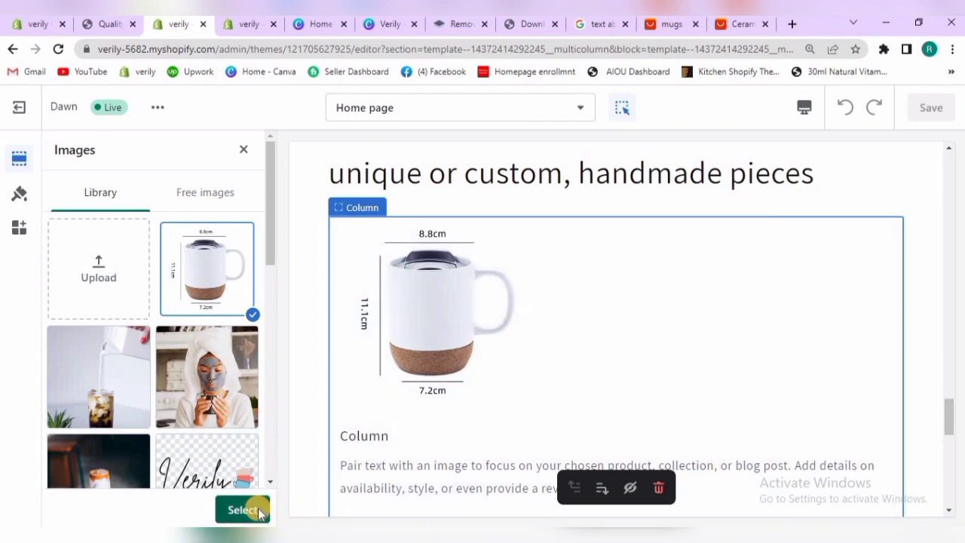
pyautogui.click(61, 161)
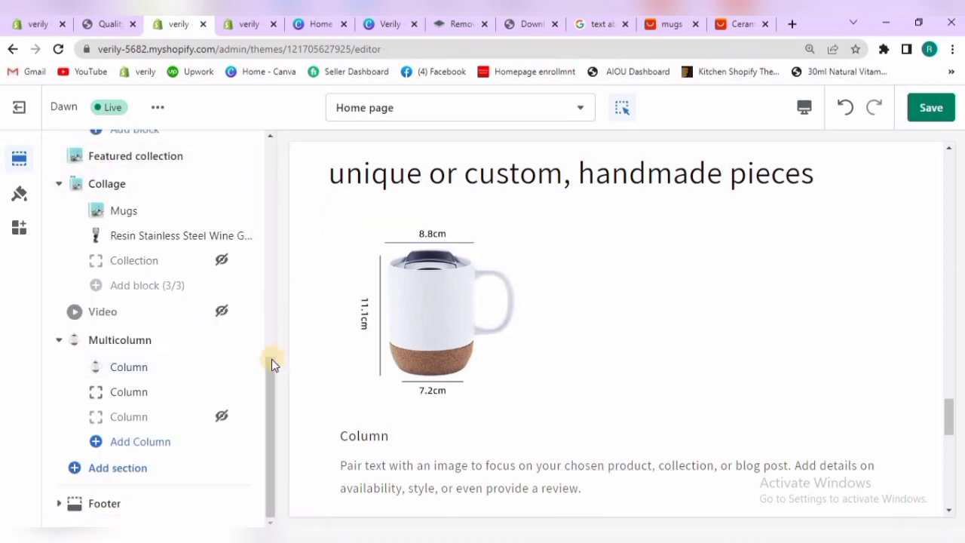
# Review the Multicolumn section's settings, including the available heading size and image width options
pyautogui.click(119, 337)
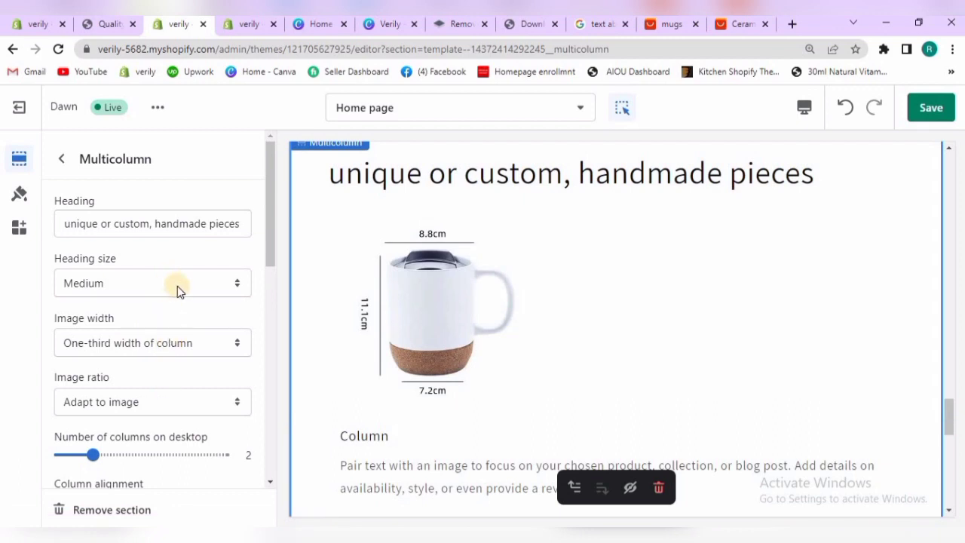
pyautogui.scroll(-1, 270, 226)
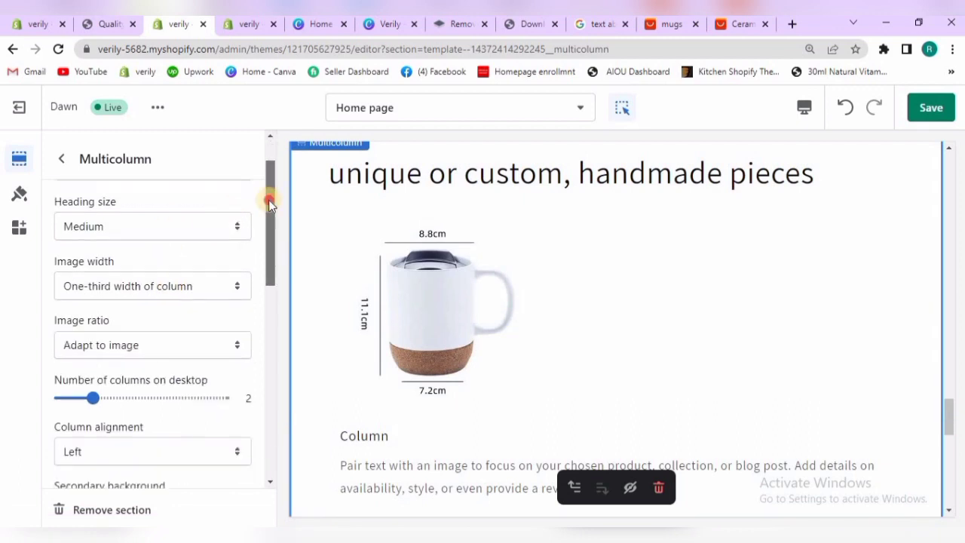
pyautogui.scroll(1, 75, 181)
pyautogui.click(59, 166)
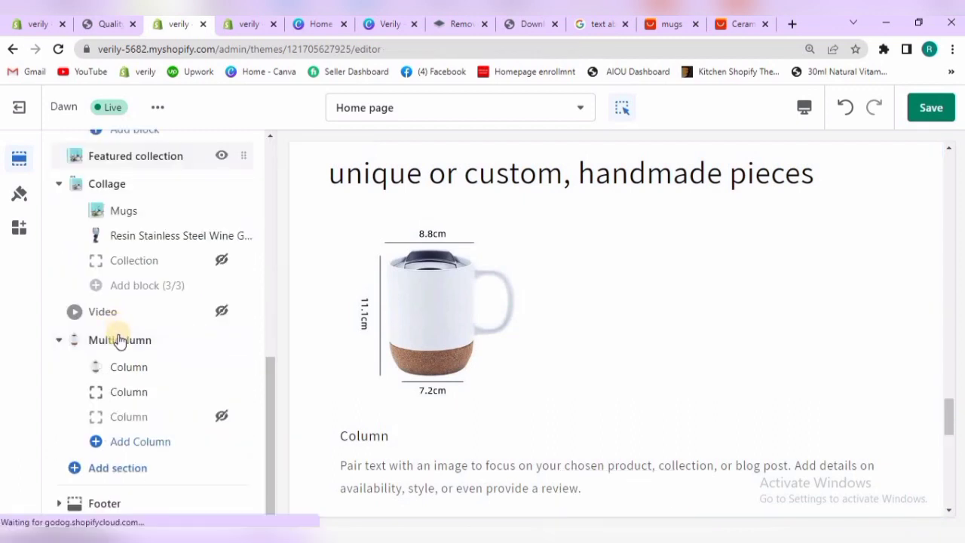
pyautogui.click(118, 339)
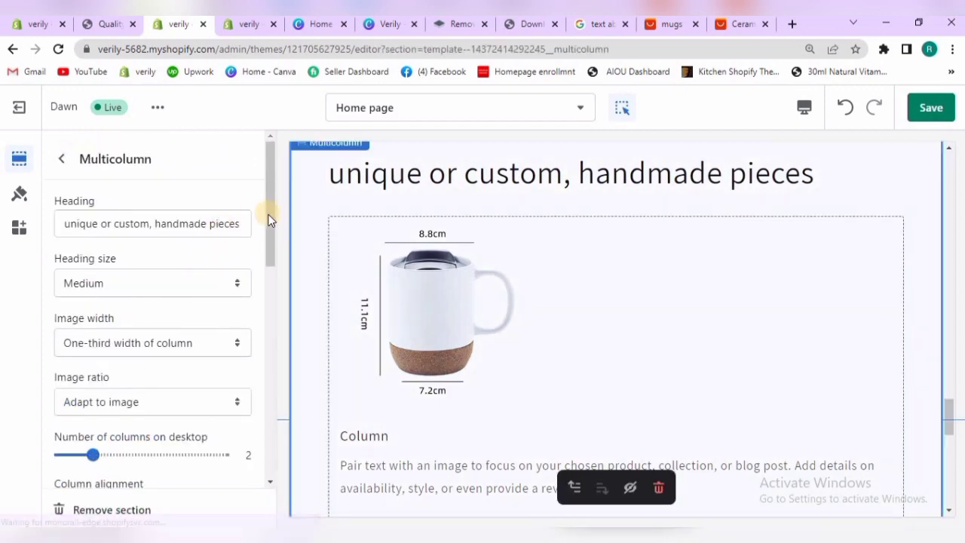
pyautogui.moveTo(269, 222); pyautogui.dragTo(277, 337)
pyautogui.click(267, 397)
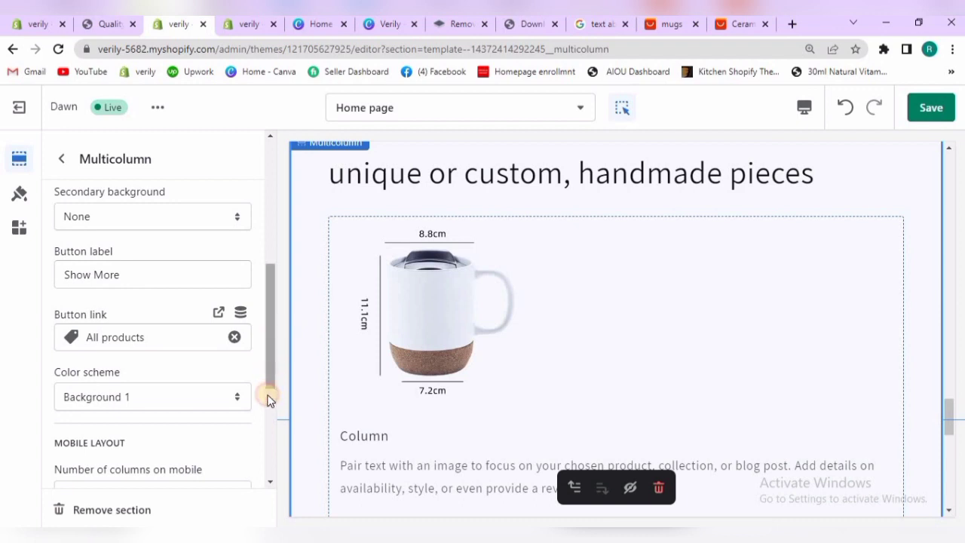
pyautogui.moveTo(267, 424); pyautogui.dragTo(259, 203)
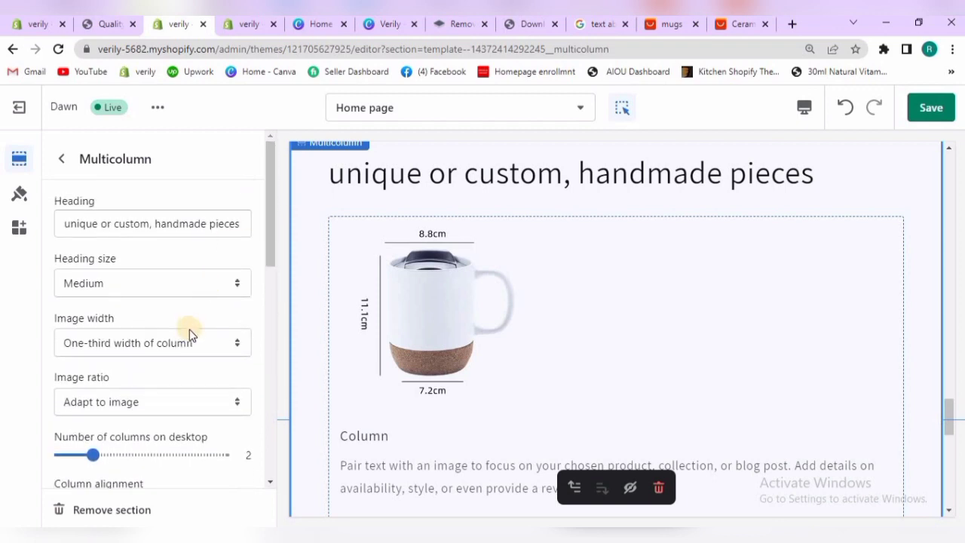
pyautogui.click(212, 287)
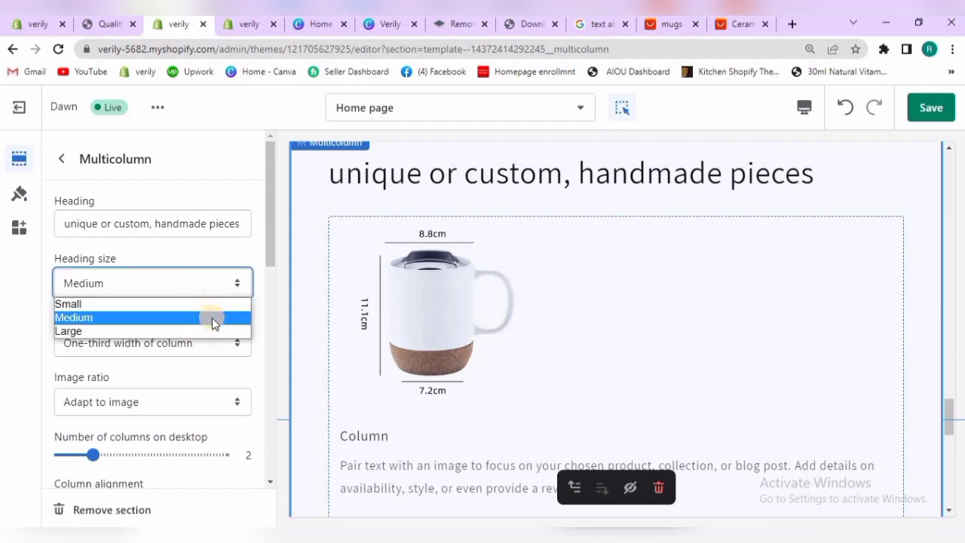
pyautogui.click(261, 324)
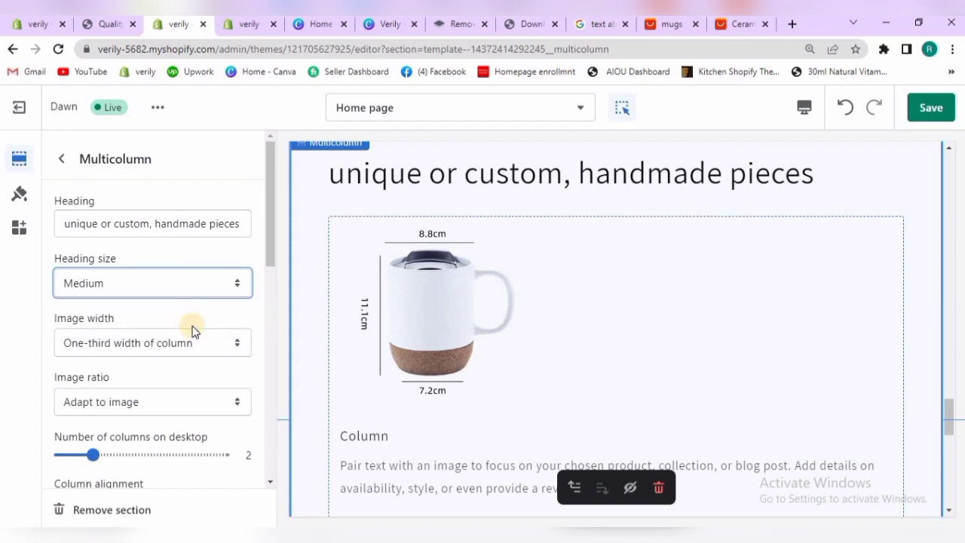
pyautogui.click(156, 342)
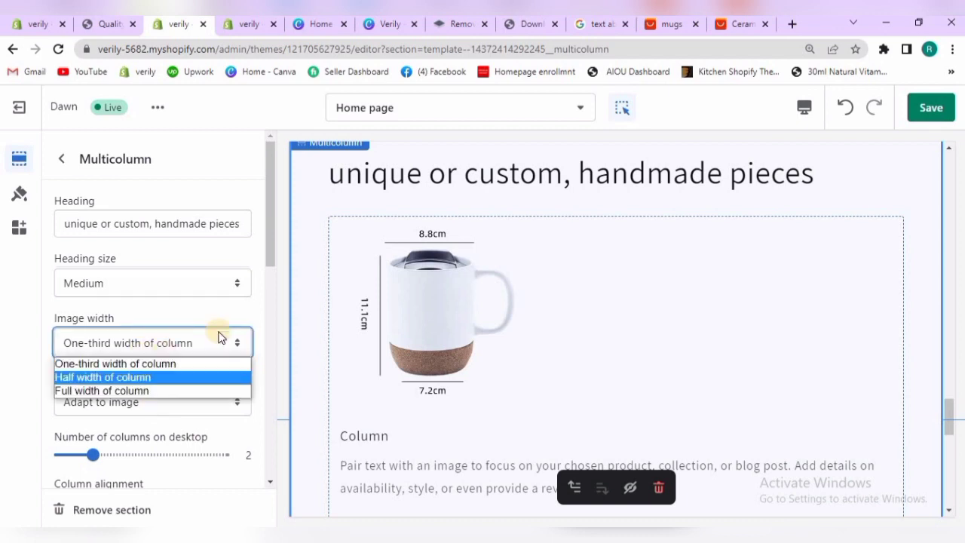
pyautogui.click(256, 326)
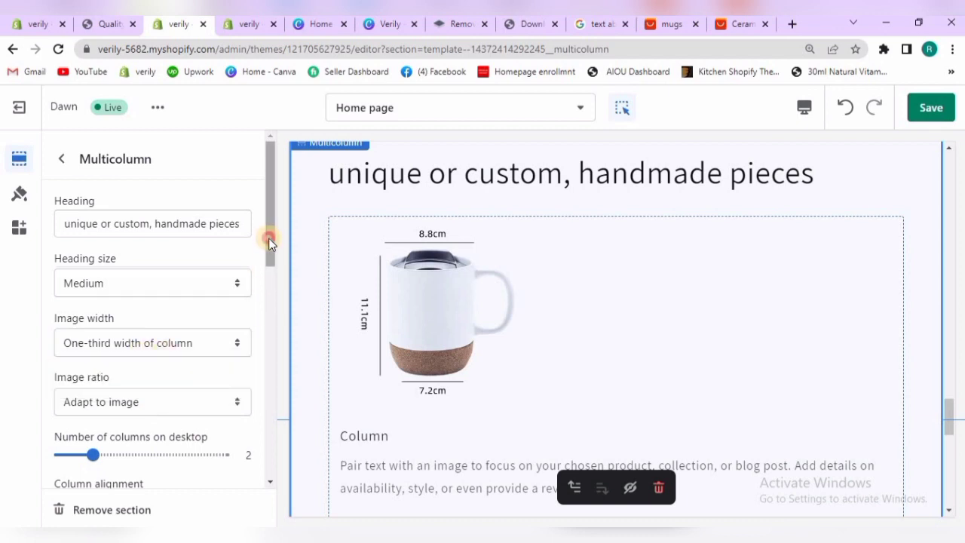
# Set the Multicolumn section's column alignment to Center and return to the section list
pyautogui.moveTo(269, 274); pyautogui.dragTo(266, 328)
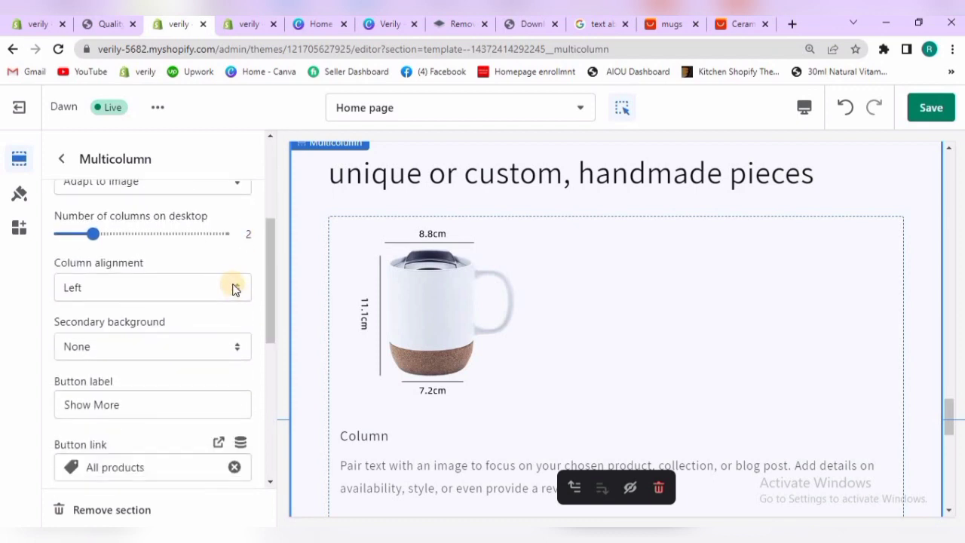
pyautogui.click(232, 287)
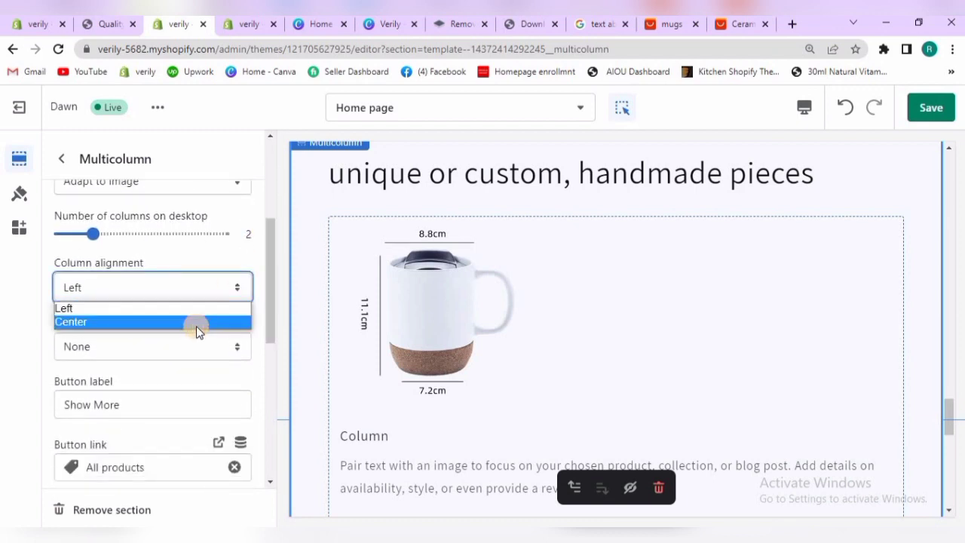
pyautogui.click(196, 326)
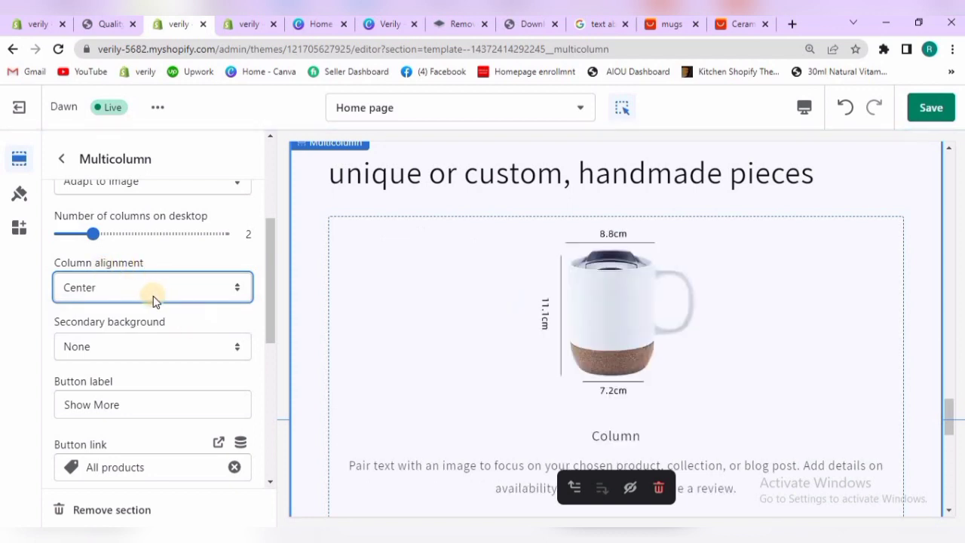
pyautogui.moveTo(272, 293); pyautogui.dragTo(271, 316)
pyautogui.scroll(4, 238, 194)
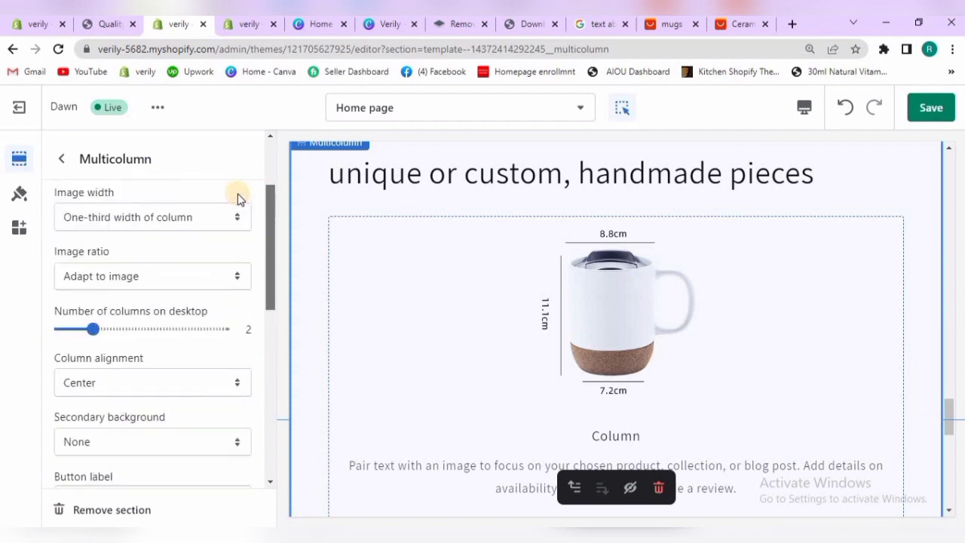
pyautogui.click(60, 165)
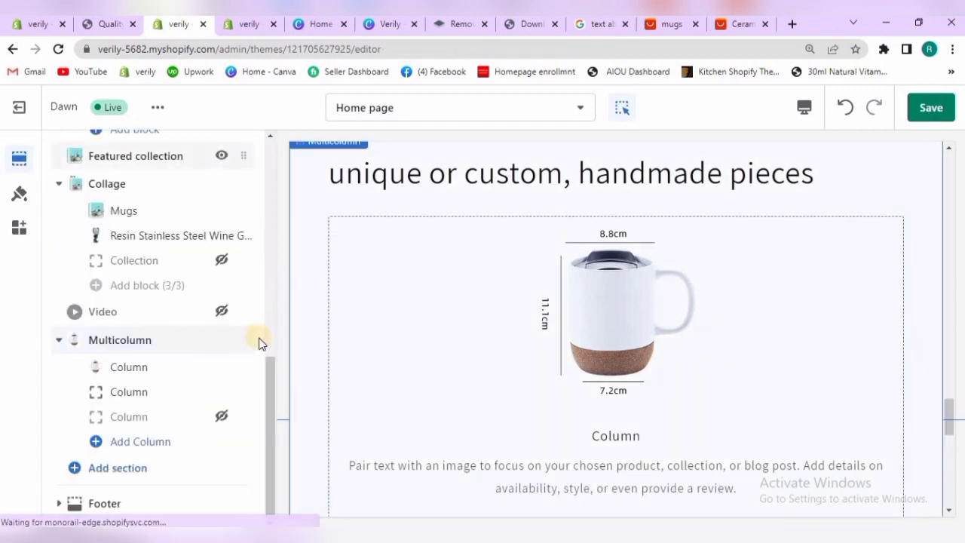
# Open the Multicolumn section's first Column block and change its heading to "Features"
pyautogui.click(121, 373)
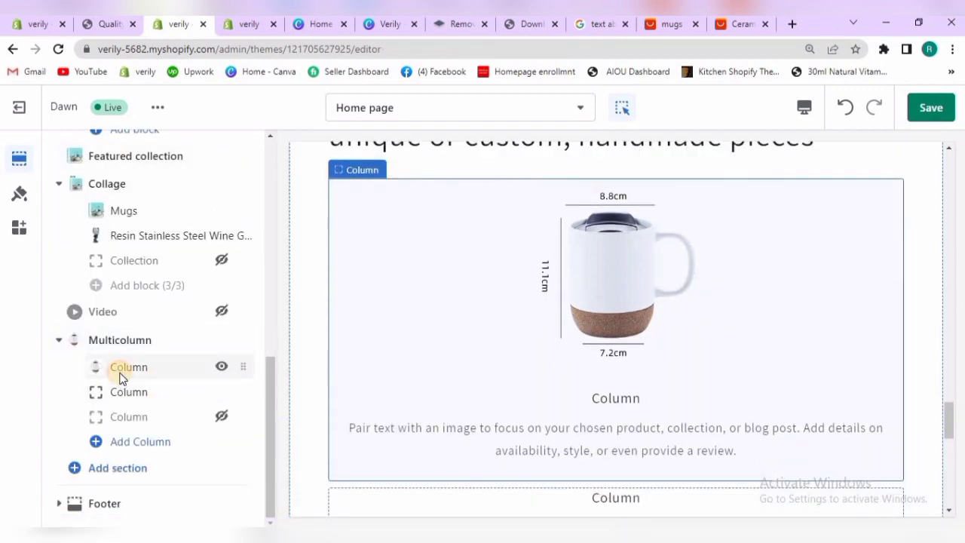
pyautogui.moveTo(267, 247); pyautogui.dragTo(267, 371)
pyautogui.click(113, 312)
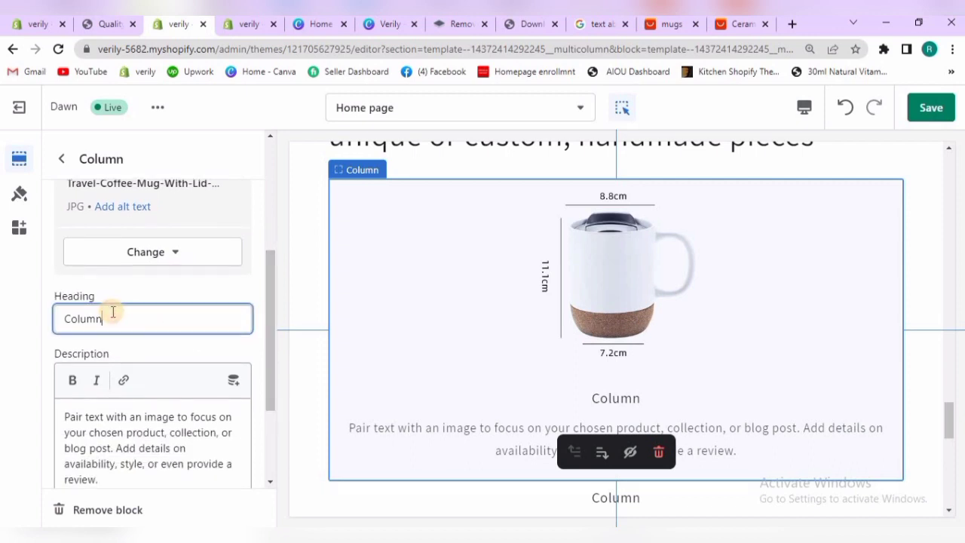
pyautogui.press('BackSpace')
pyautogui.press('BackSpace')
pyautogui.press('BackSpace')
pyautogui.press('BackSpace')
pyautogui.press('BackSpace')
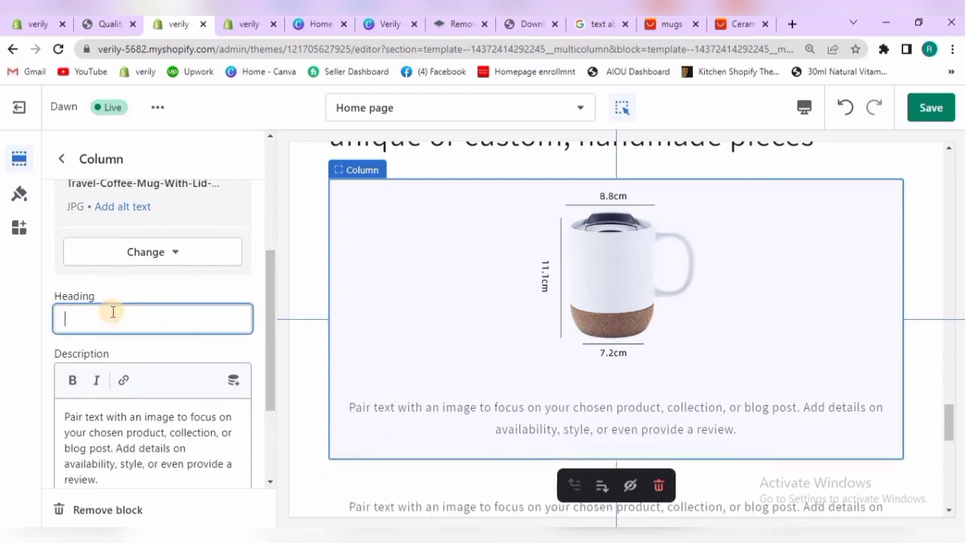
pyautogui.write('F')
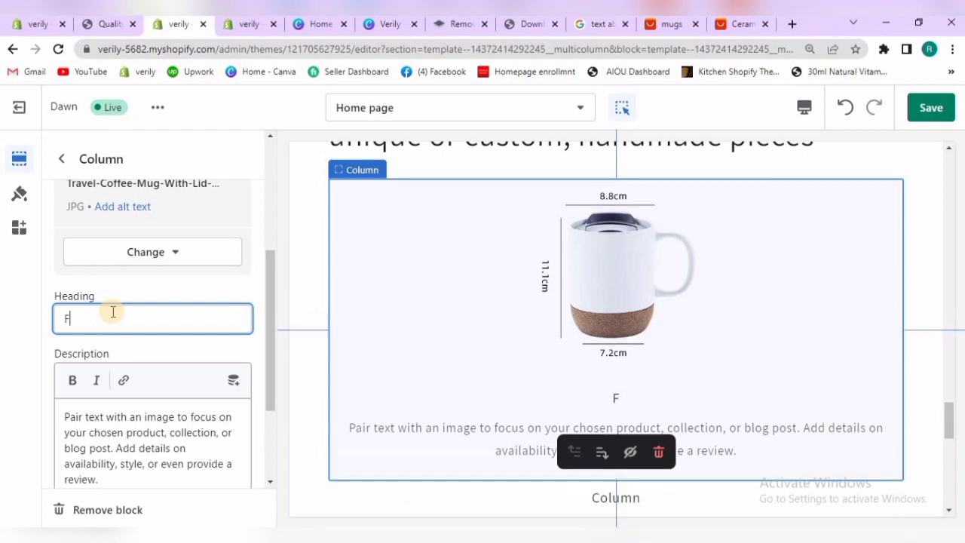
pyautogui.write('eatures')
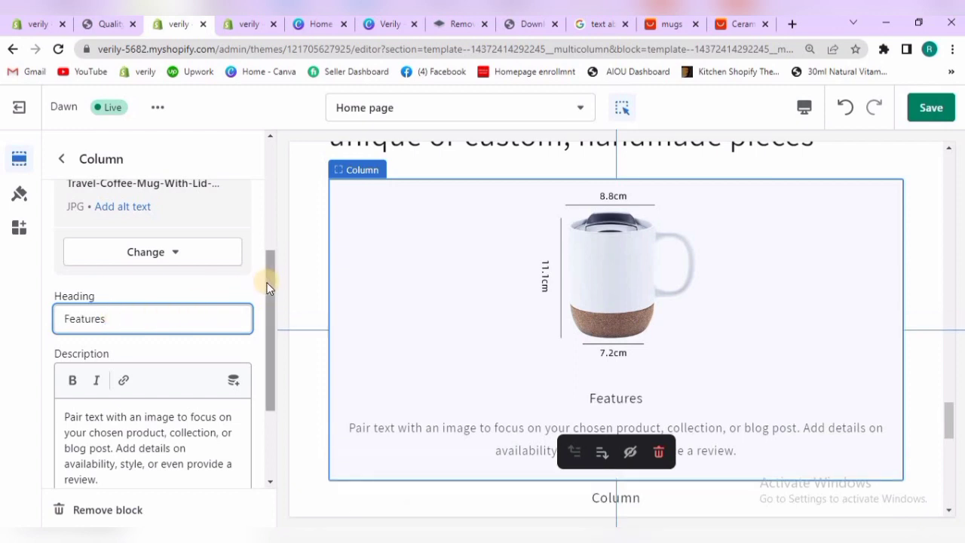
# Switch to the Google results for "text about mugs" and copy "WHITE Ceramic Coffee Mug features a classic mug shape and 3.75"H"
pyautogui.scroll(-1, 268, 300)
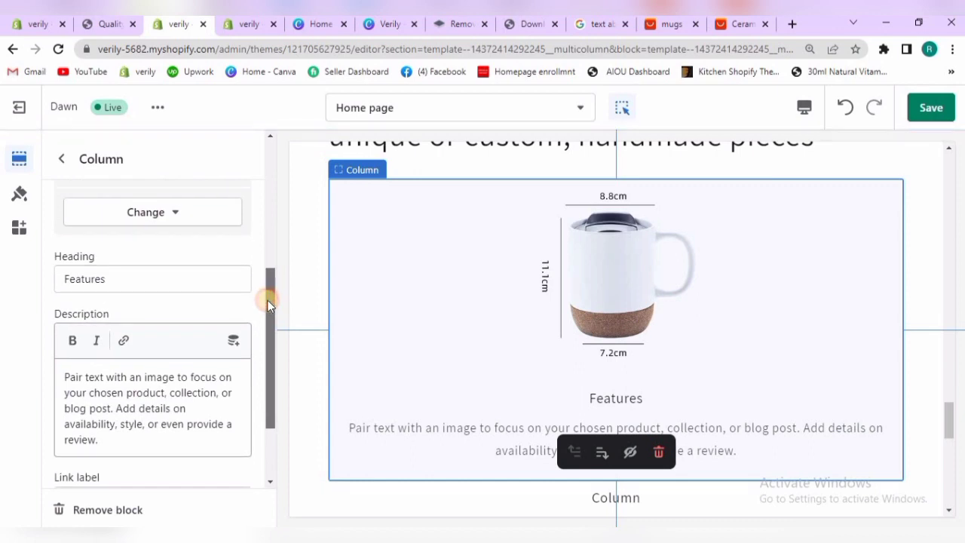
pyautogui.scroll(-1, 268, 306)
pyautogui.scroll(-1, 268, 310)
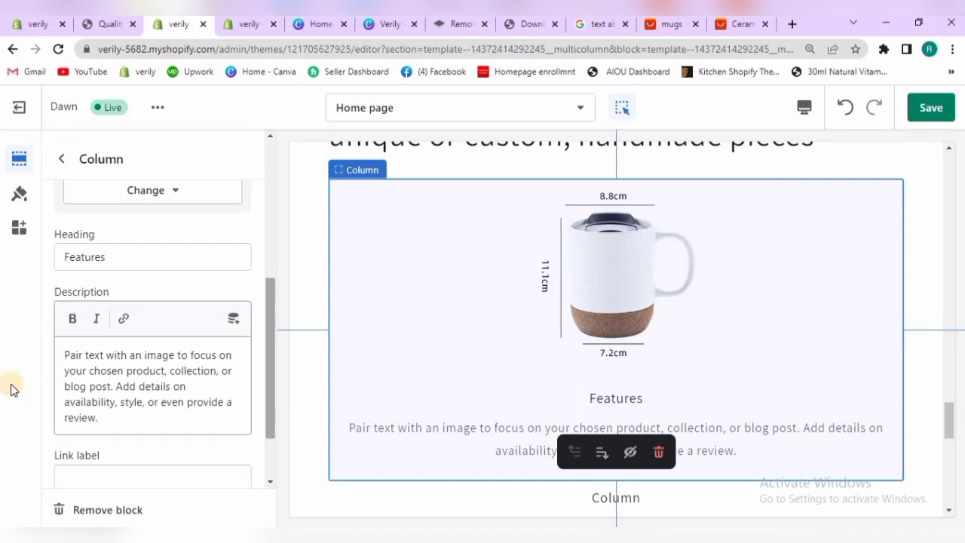
pyautogui.click(594, 24)
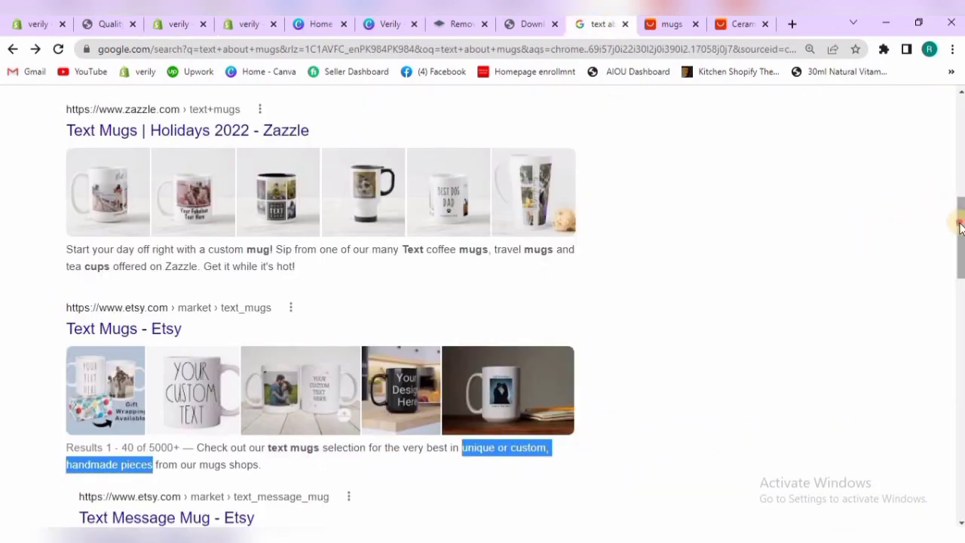
pyautogui.scroll(-5, 959, 224)
pyautogui.scroll(-2, 781, 274)
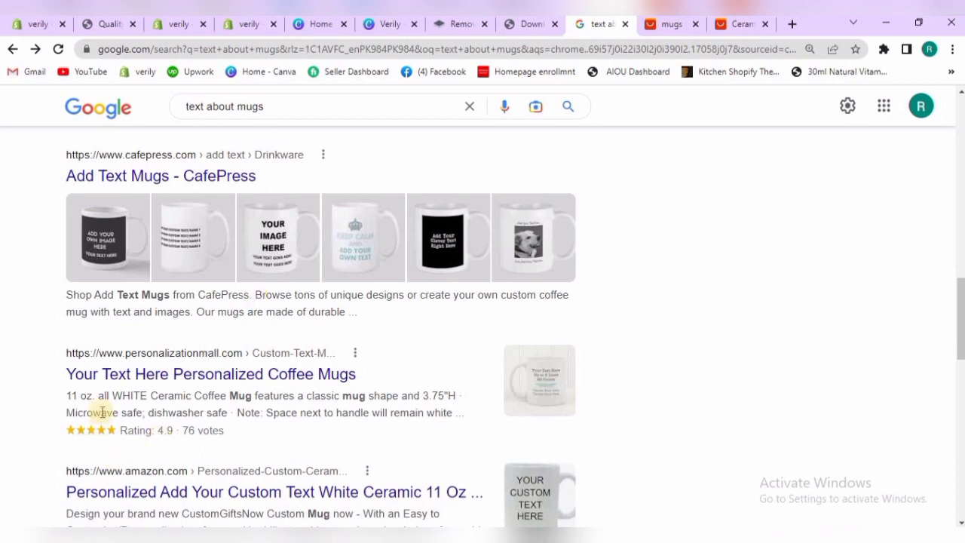
pyautogui.moveTo(113, 397); pyautogui.dragTo(470, 400)
pyautogui.hotkey('ctrl', 'c')
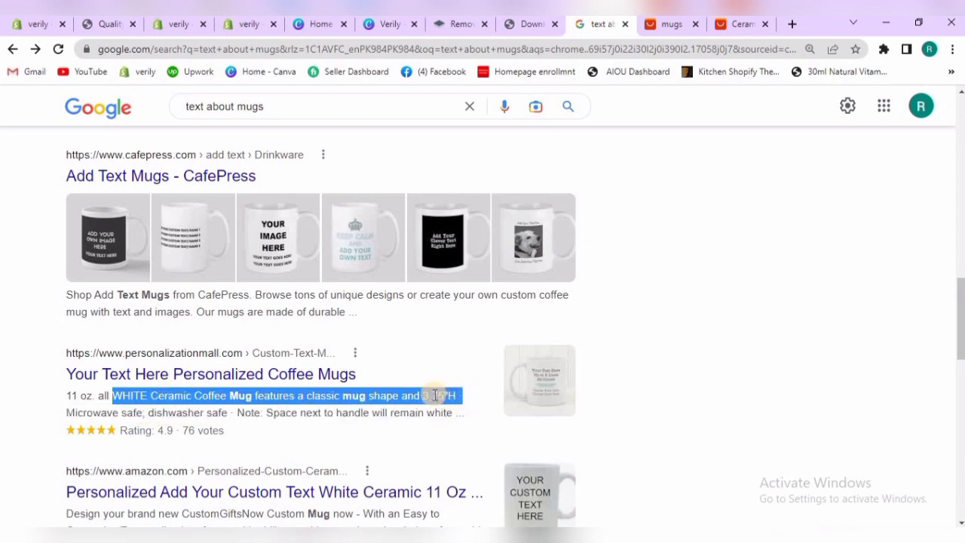
# Return to the theme editor and replace the Features column's placeholder description with the copied text about the white ceramic coffee mug
pyautogui.click(158, 24)
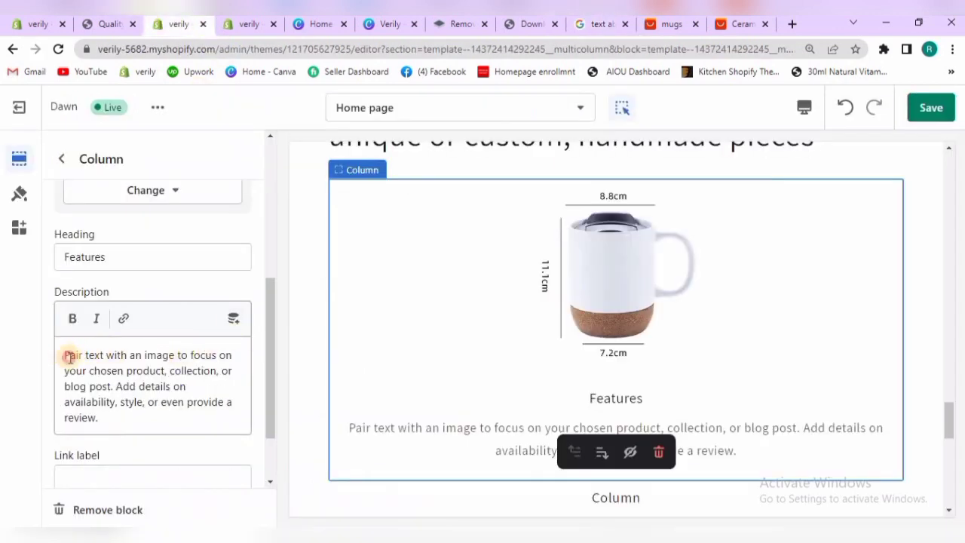
pyautogui.moveTo(68, 358); pyautogui.dragTo(114, 422)
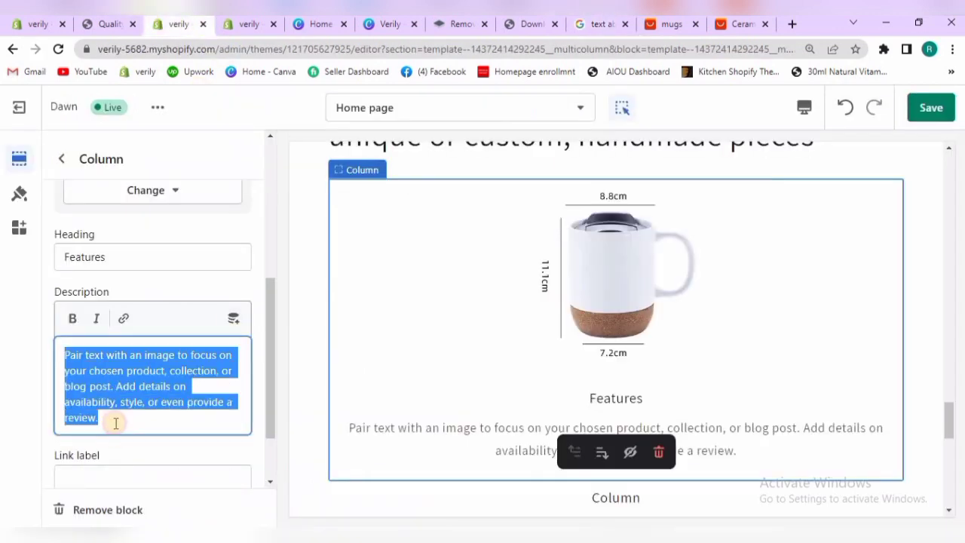
pyautogui.rightClick(98, 385)
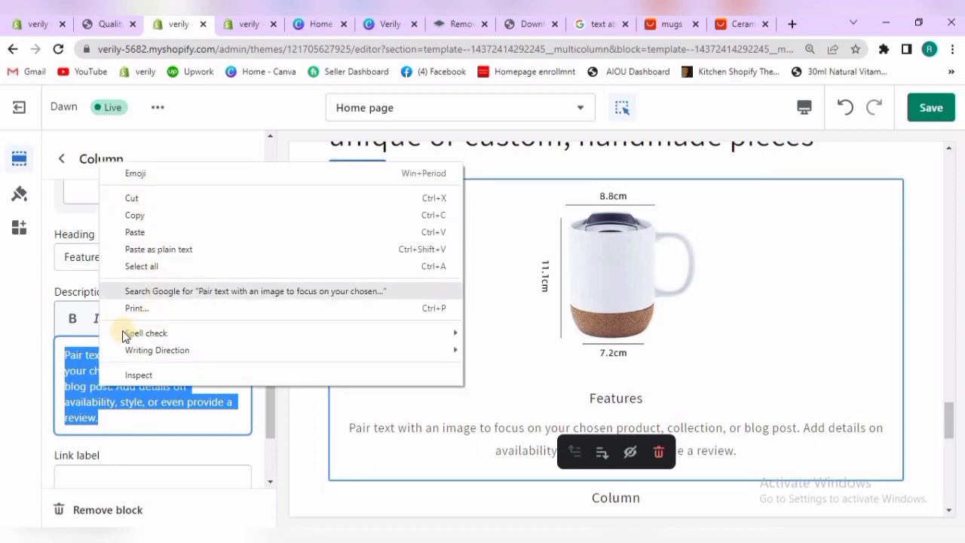
pyautogui.click(85, 368)
pyautogui.click(85, 370)
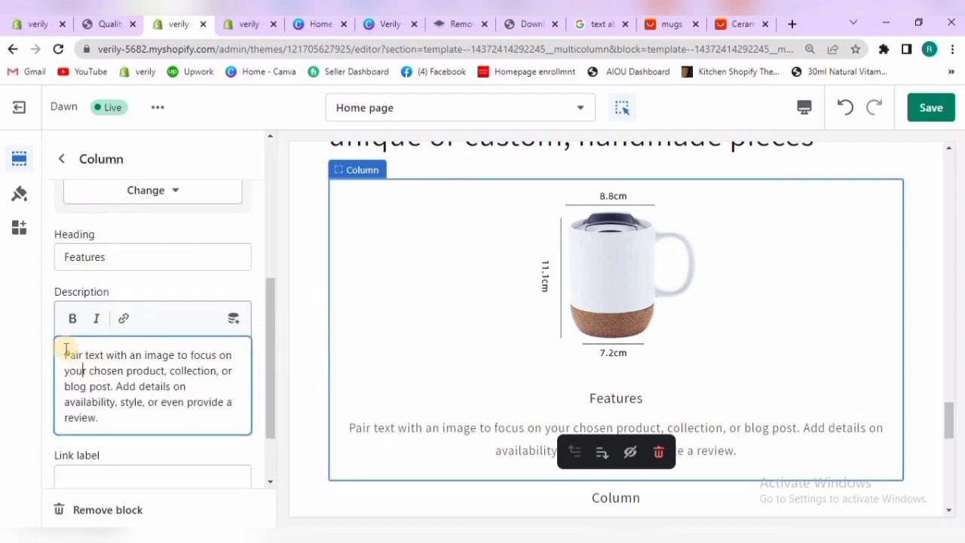
pyautogui.moveTo(68, 352); pyautogui.dragTo(111, 426)
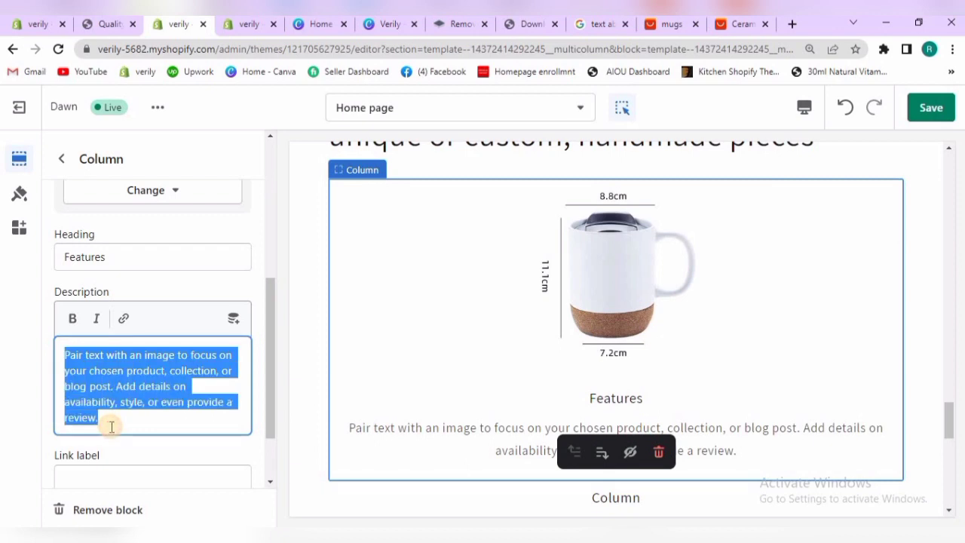
pyautogui.press('BackSpace')
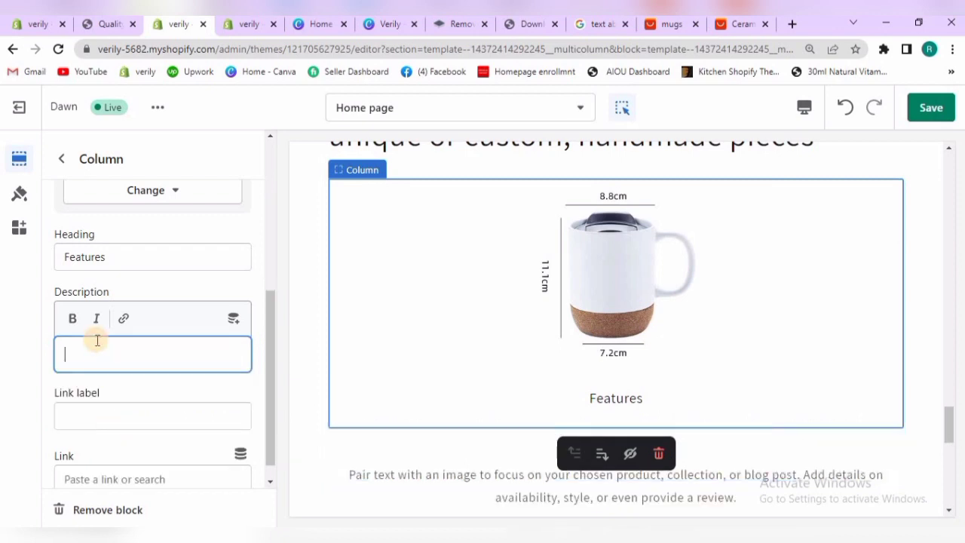
pyautogui.hotkey('ctrl', 'v')
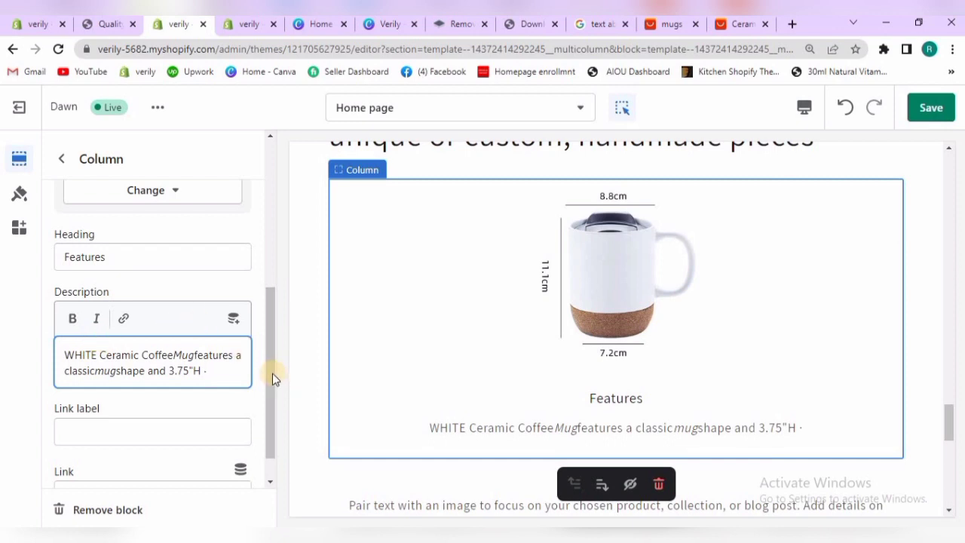
# Set the link label of the first Multicolumn column to "See More"
pyautogui.scroll(-1, 261, 419)
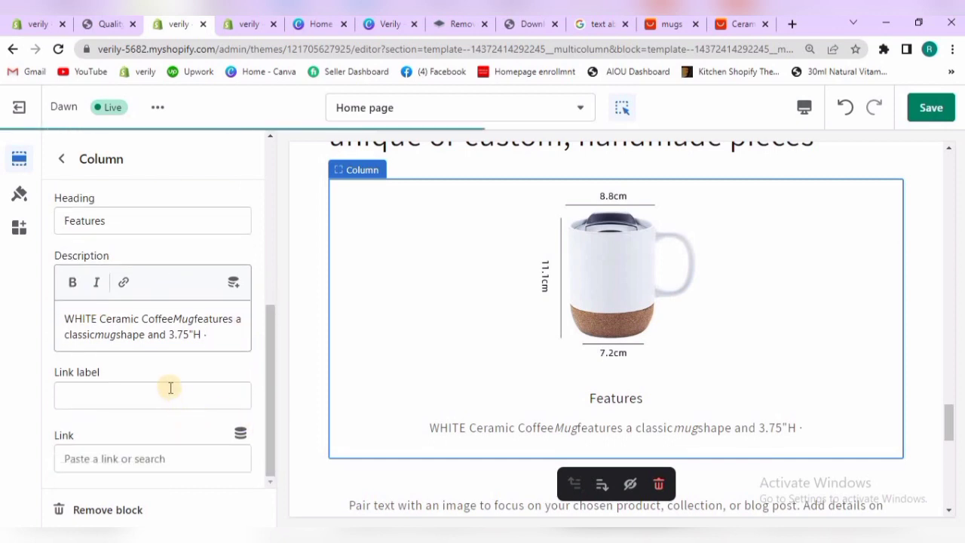
pyautogui.click(170, 387)
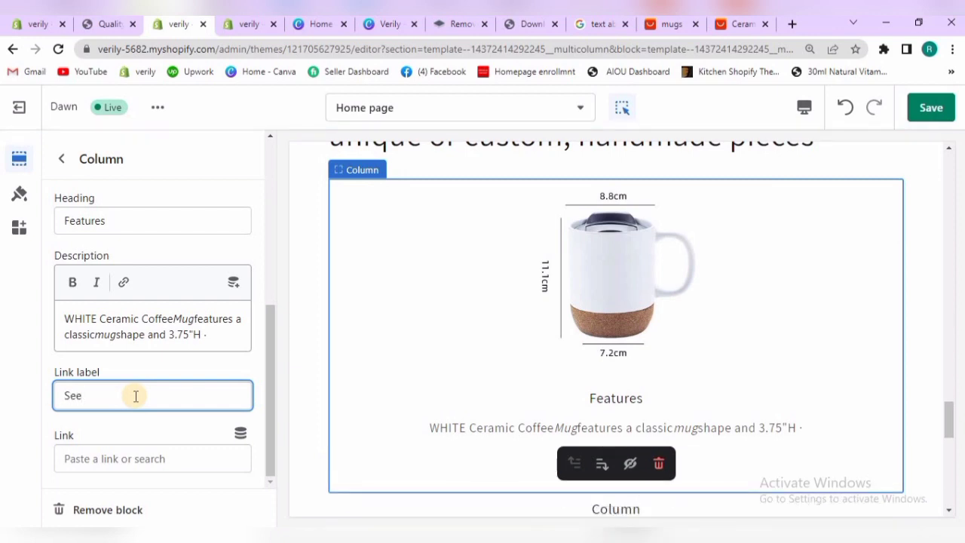
pyautogui.write('More')
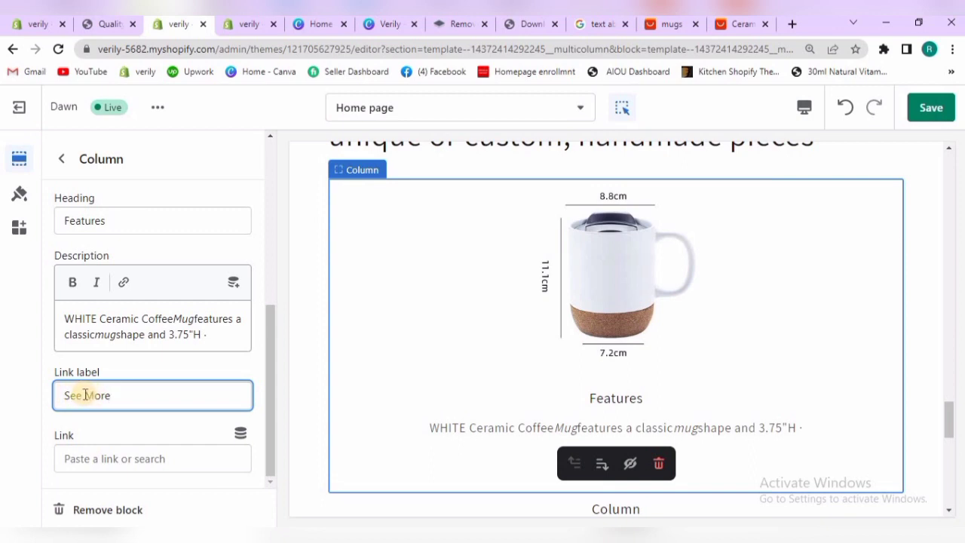
# Link the first column's "See More" label to All products and return to the section list
pyautogui.click(128, 455)
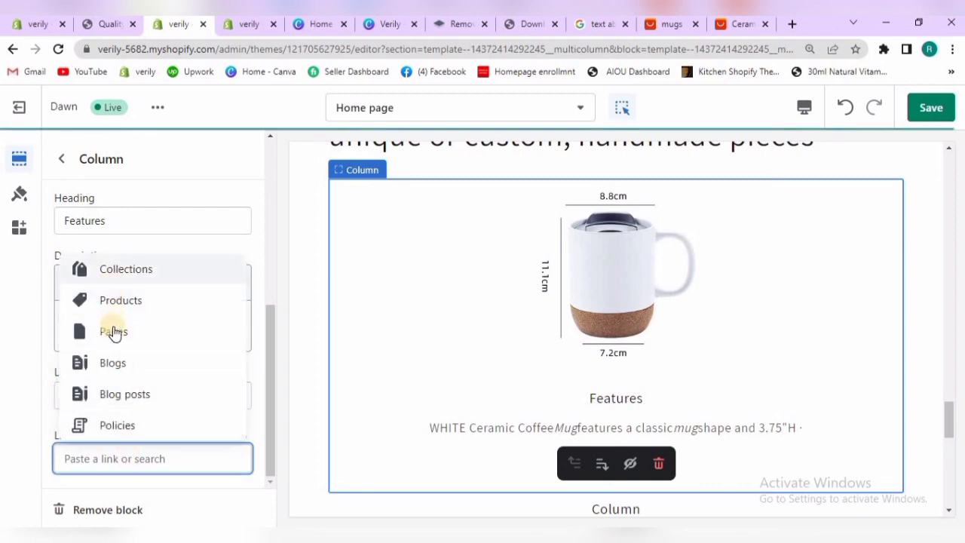
pyautogui.click(110, 302)
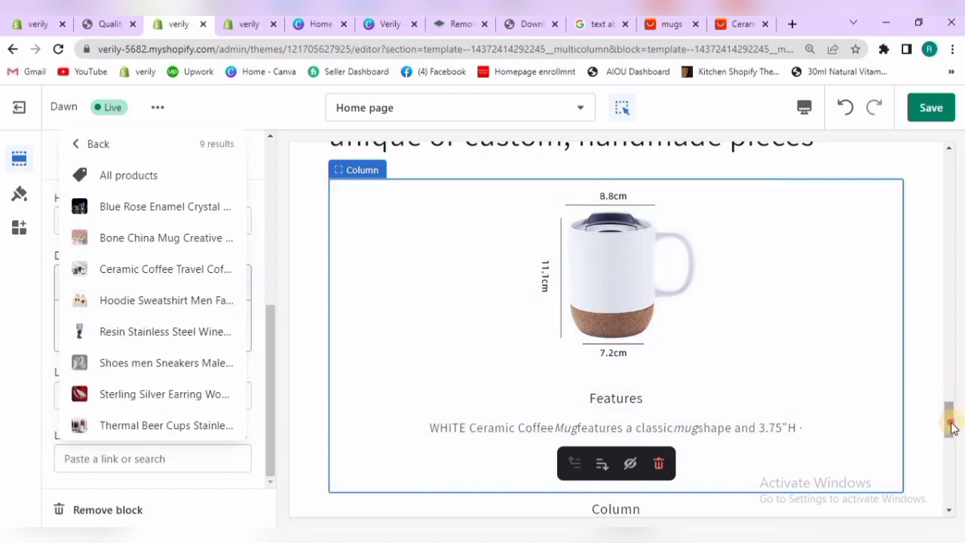
pyautogui.scroll(-1, 686, 390)
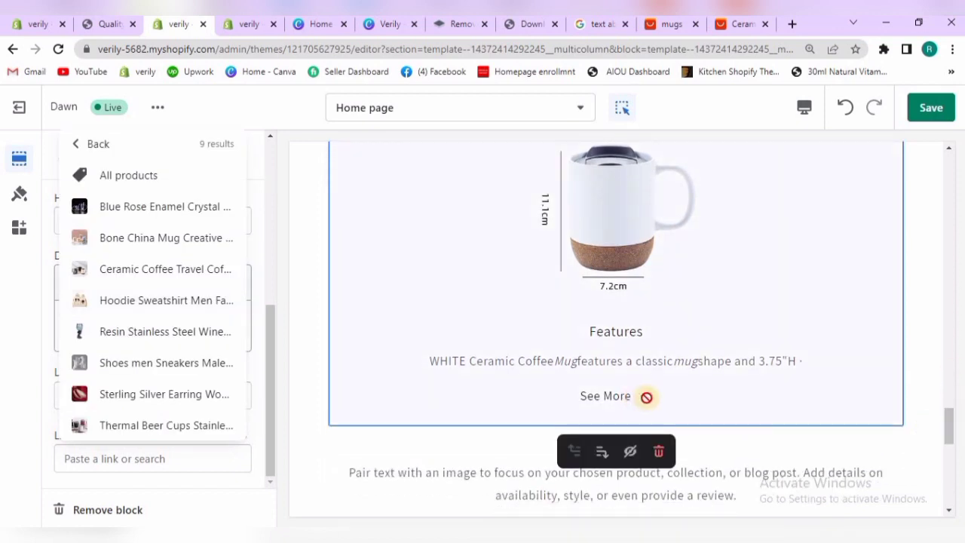
pyautogui.click(154, 181)
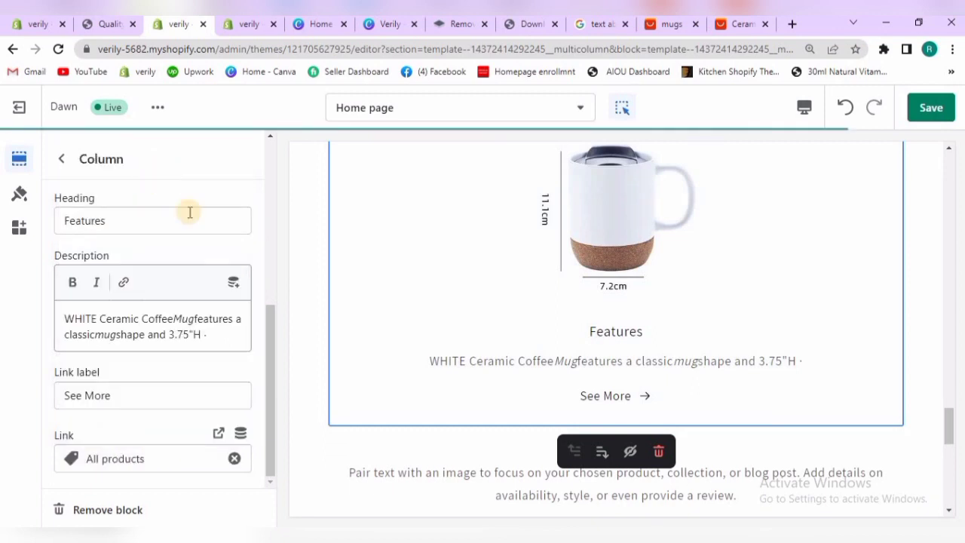
pyautogui.click(66, 169)
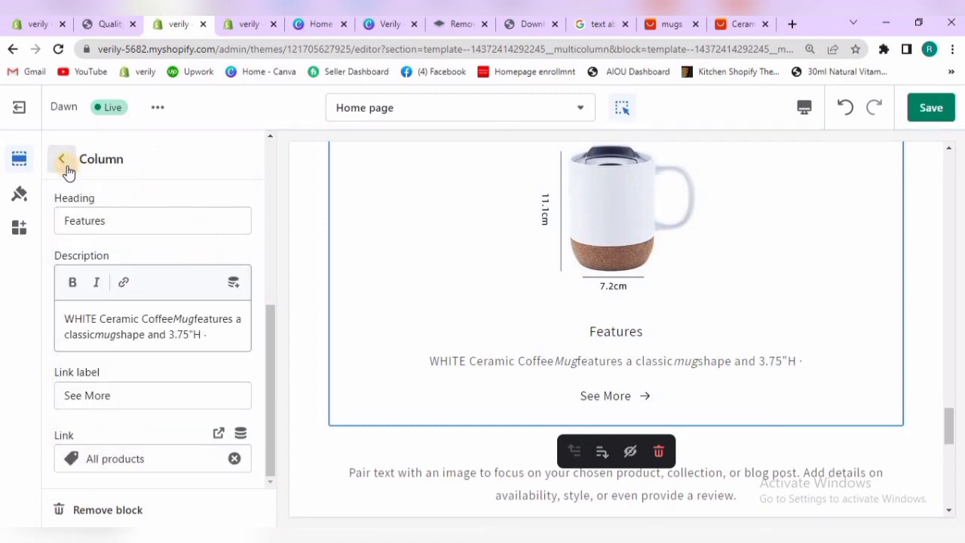
# Open the second Column block, upload the splash-proof lid picture starting with "mainimage4Ceramic-Coffee-Travel" from Downloads, and apply it as the column's image
pyautogui.click(131, 391)
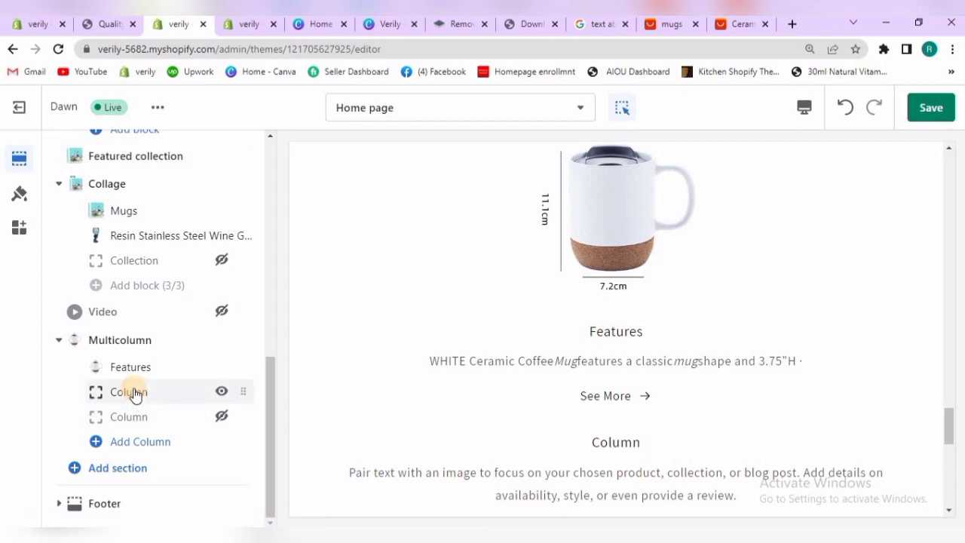
pyautogui.click(170, 264)
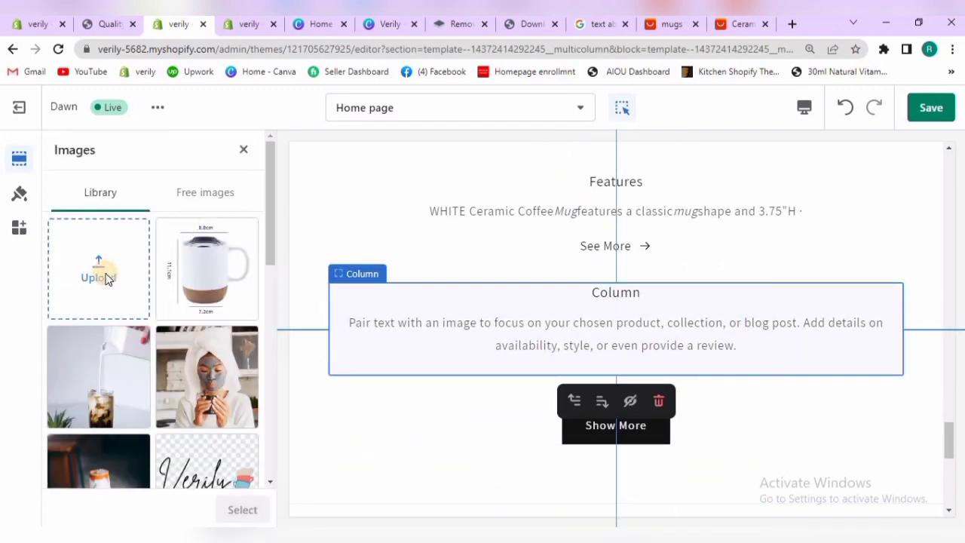
pyautogui.click(106, 278)
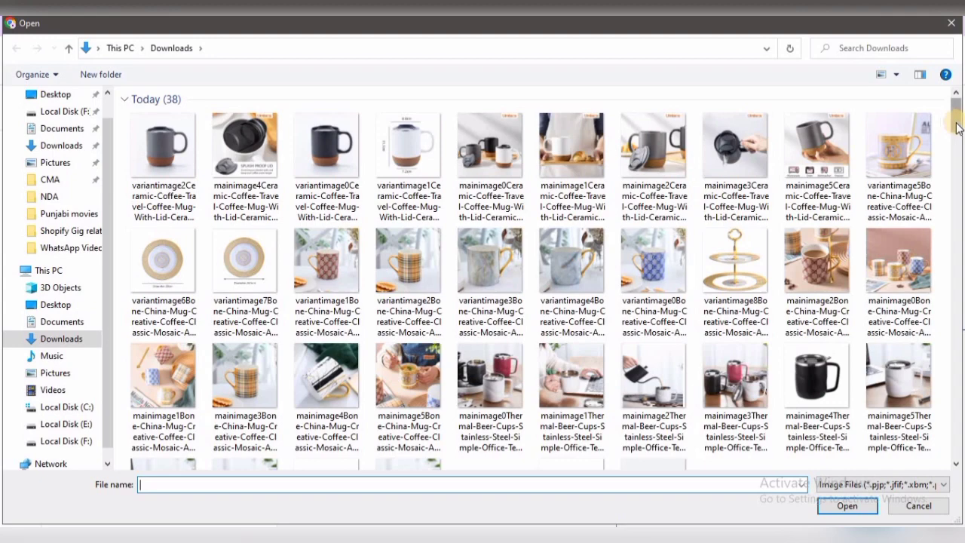
pyautogui.moveTo(956, 134)
pyautogui.mouseDown()
pyautogui.moveTo(957, 148)
pyautogui.moveTo(956, 126)
pyautogui.mouseUp()
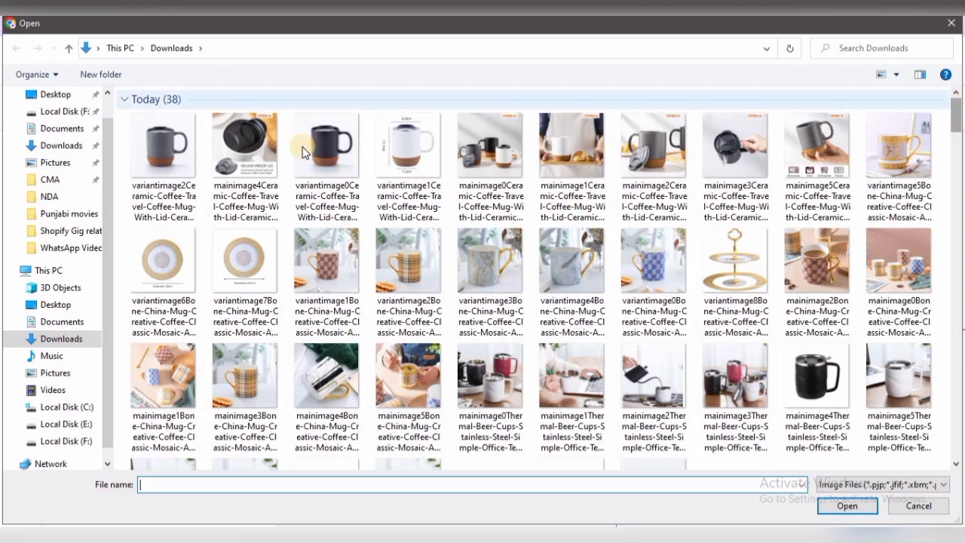
pyautogui.click(270, 172)
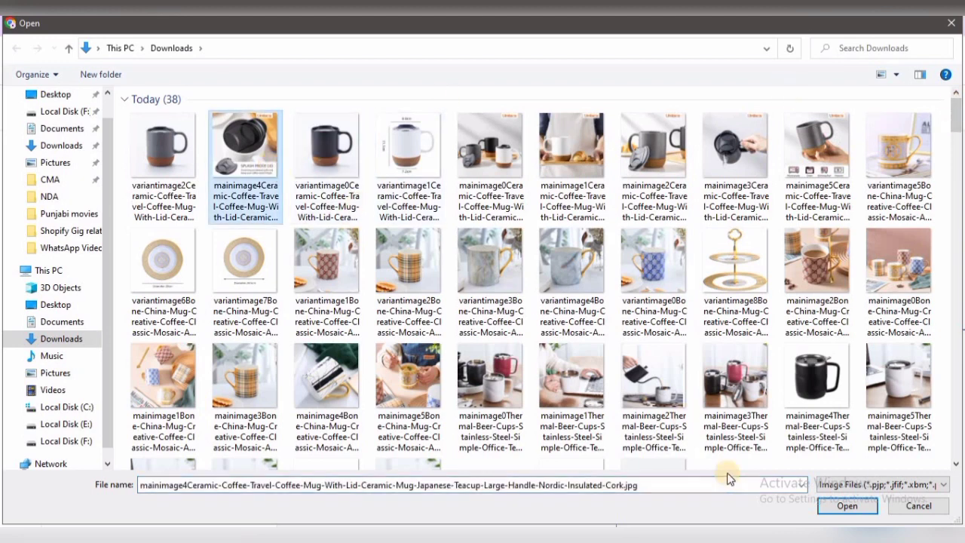
pyautogui.click(831, 508)
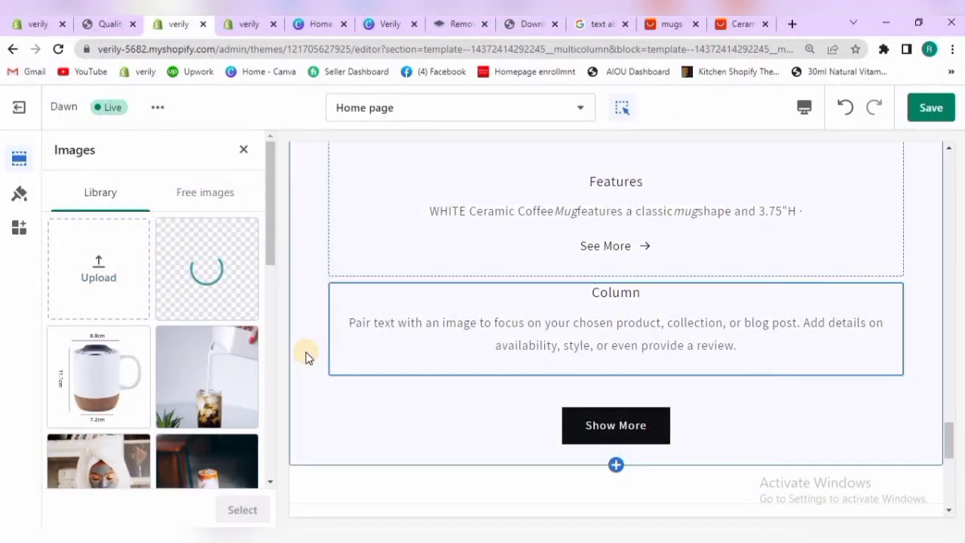
pyautogui.click(242, 510)
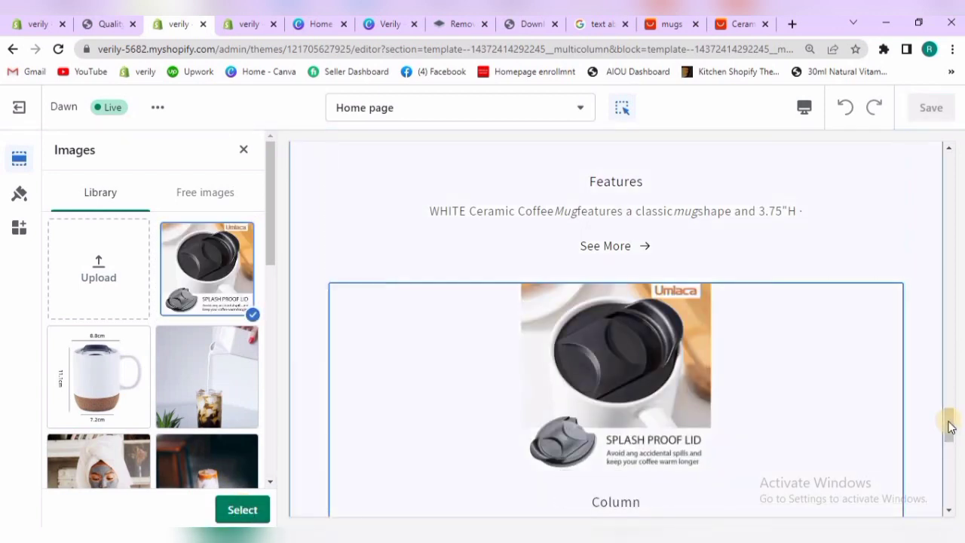
pyautogui.moveTo(948, 411); pyautogui.dragTo(943, 437)
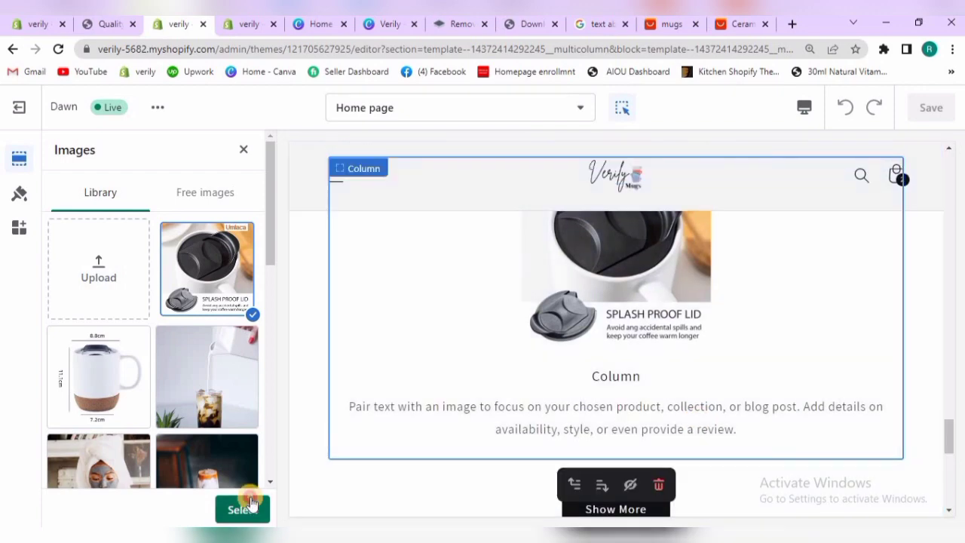
pyautogui.click(242, 509)
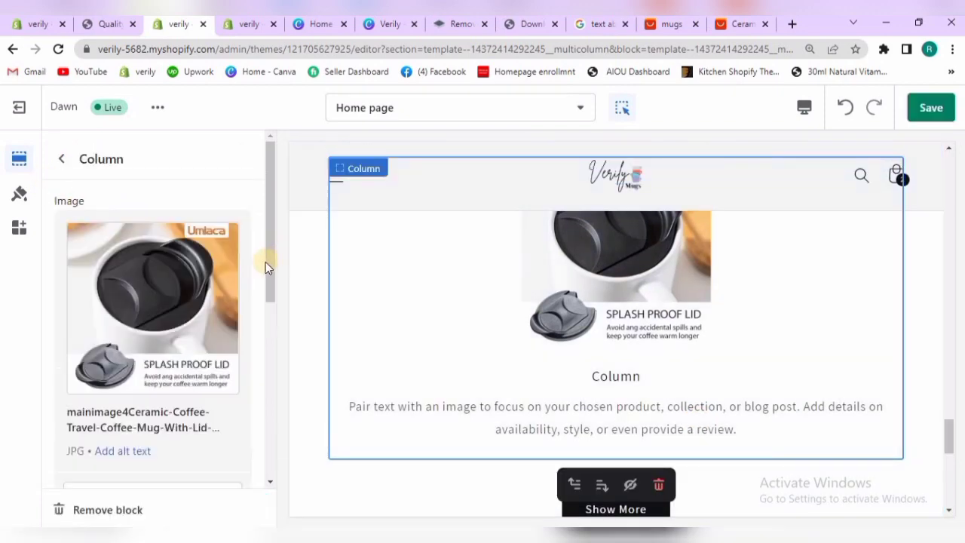
# Change the second column's heading to "Features"
pyautogui.scroll(-3, 147, 351)
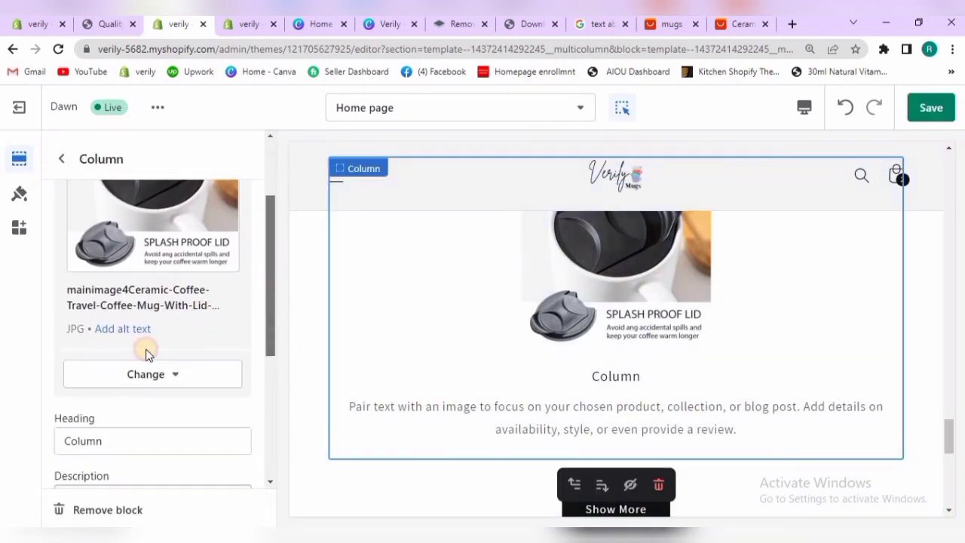
pyautogui.moveTo(118, 428); pyautogui.dragTo(67, 431)
pyautogui.press('BackSpace')
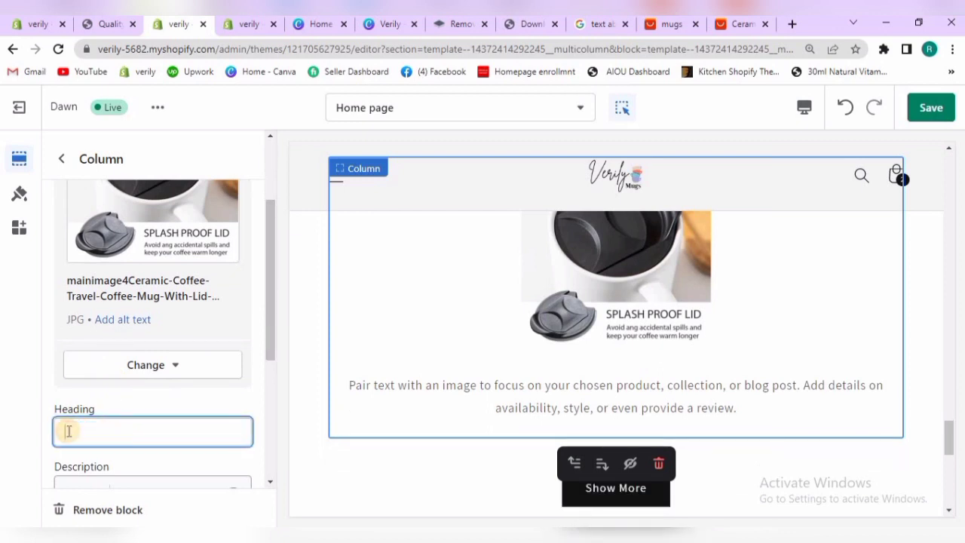
pyautogui.write('Fea')
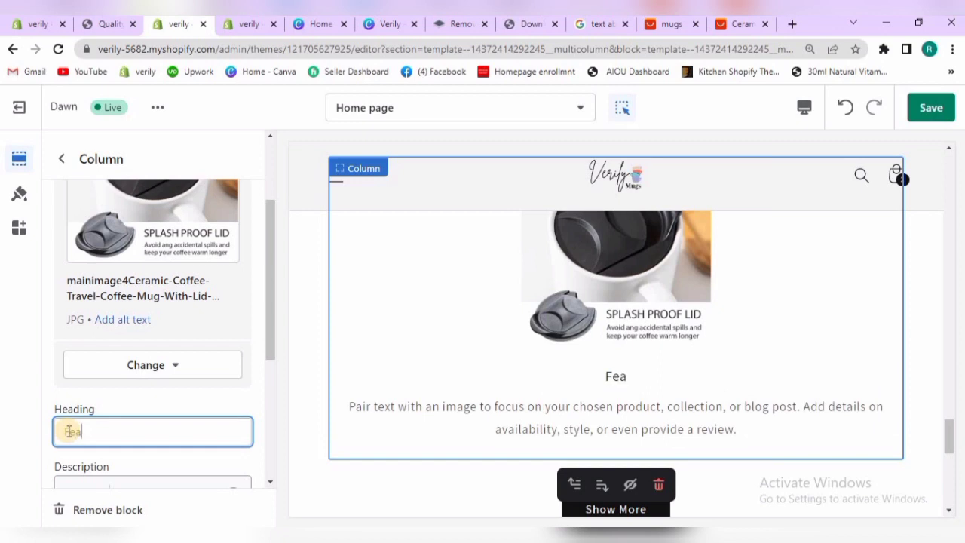
pyautogui.write('tures')
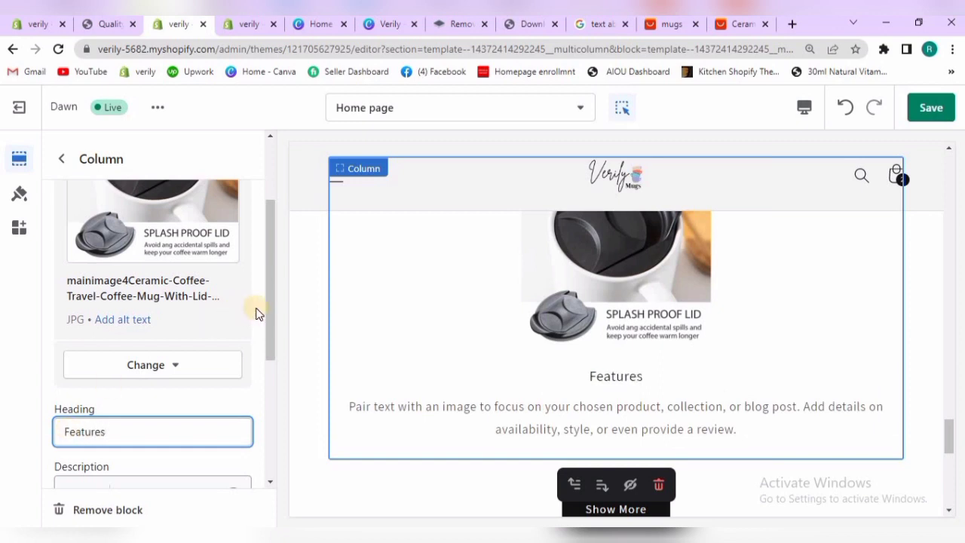
# Replace the second column's placeholder description with the copied text "WHITE Ceramic Coffee Mug features a classic mug shape and 3.75"H"
pyautogui.moveTo(273, 326); pyautogui.dragTo(272, 417)
pyautogui.moveTo(66, 358); pyautogui.dragTo(105, 421)
pyautogui.press('BackSpace')
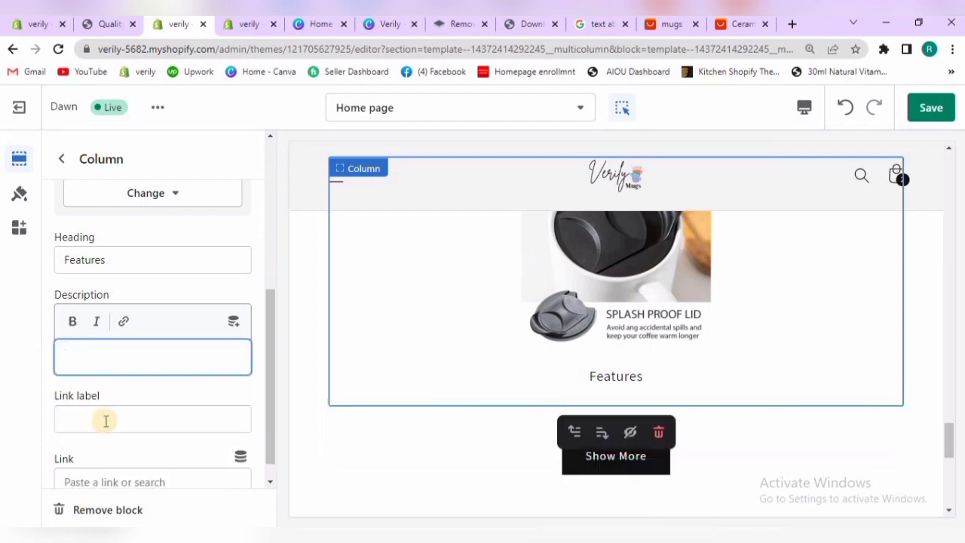
pyautogui.write('WHITE Ceramic Coffee Mug features a classic mug shape and 3.75"H')
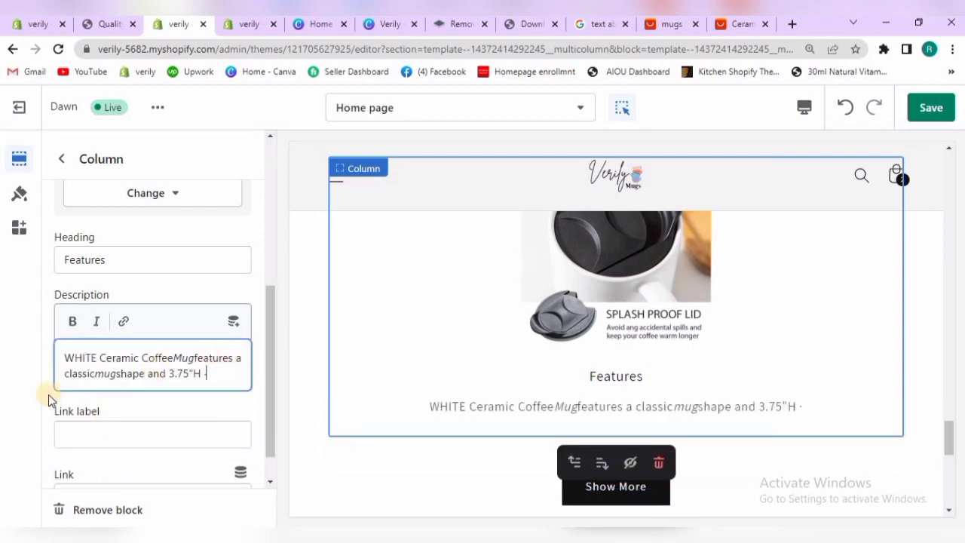
# Insert the missing spaces before and after the italic words "Mug" and "mug" in the second column's description
pyautogui.click(95, 374)
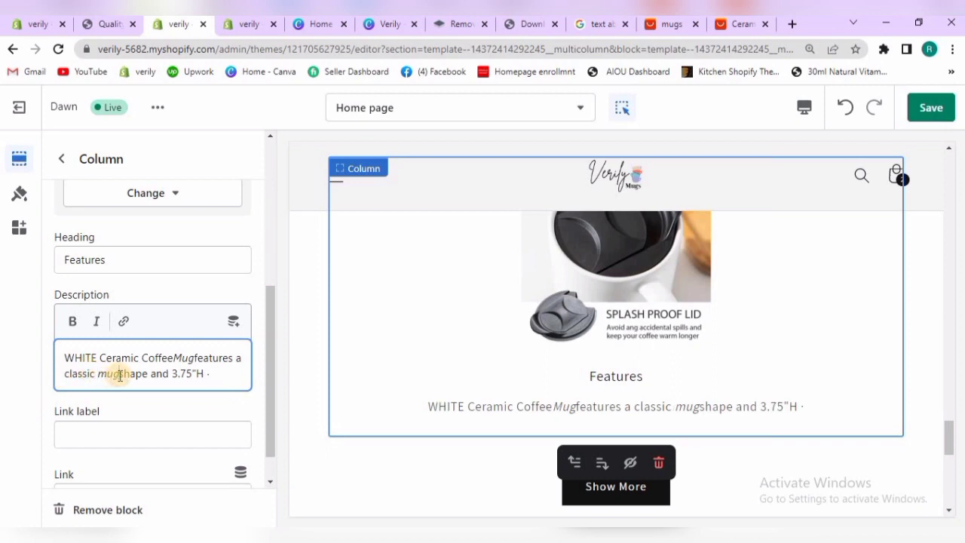
pyautogui.click(119, 374)
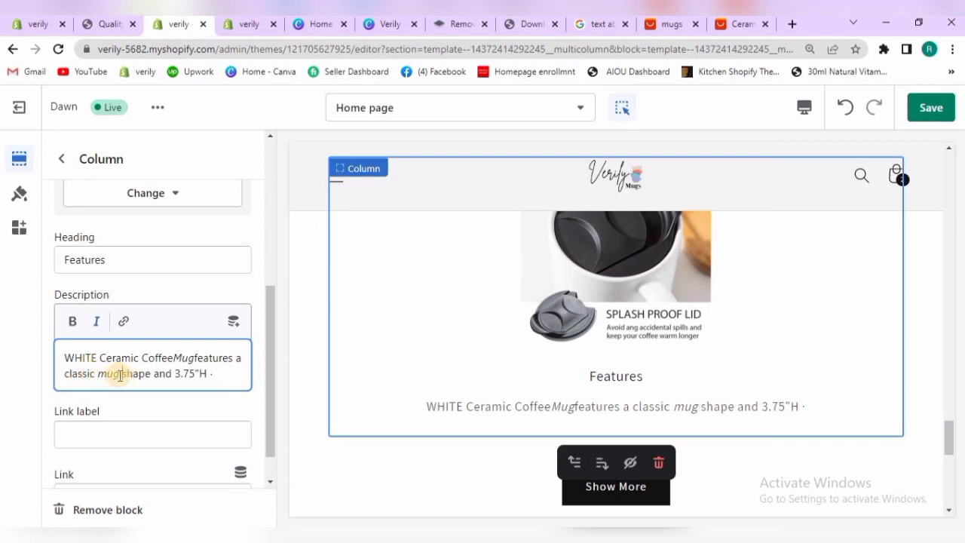
pyautogui.click(177, 359)
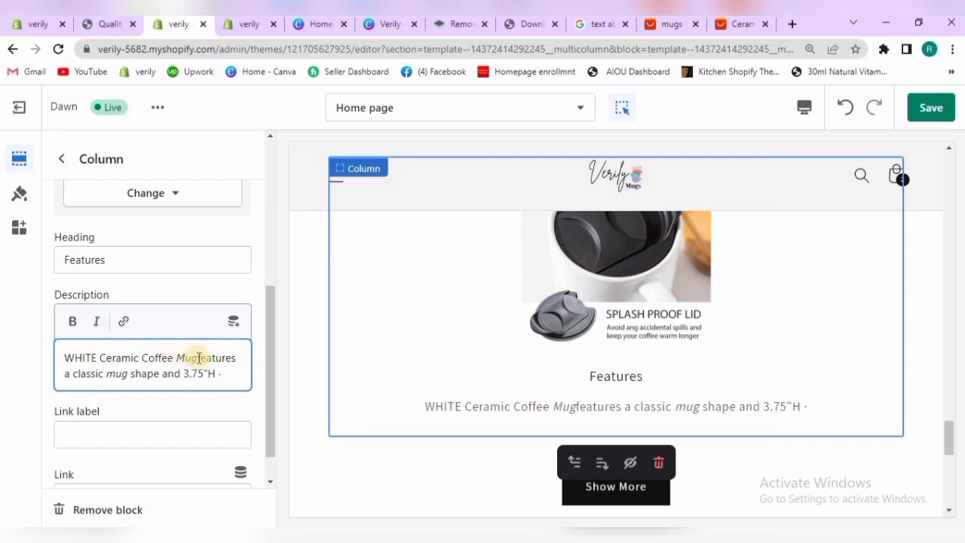
pyautogui.click(198, 359)
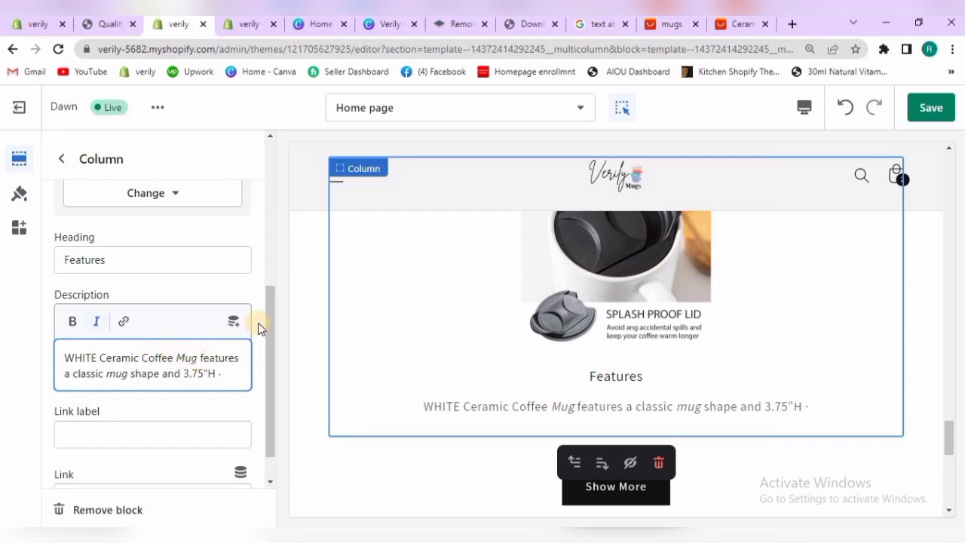
pyautogui.scroll(-1, 269, 383)
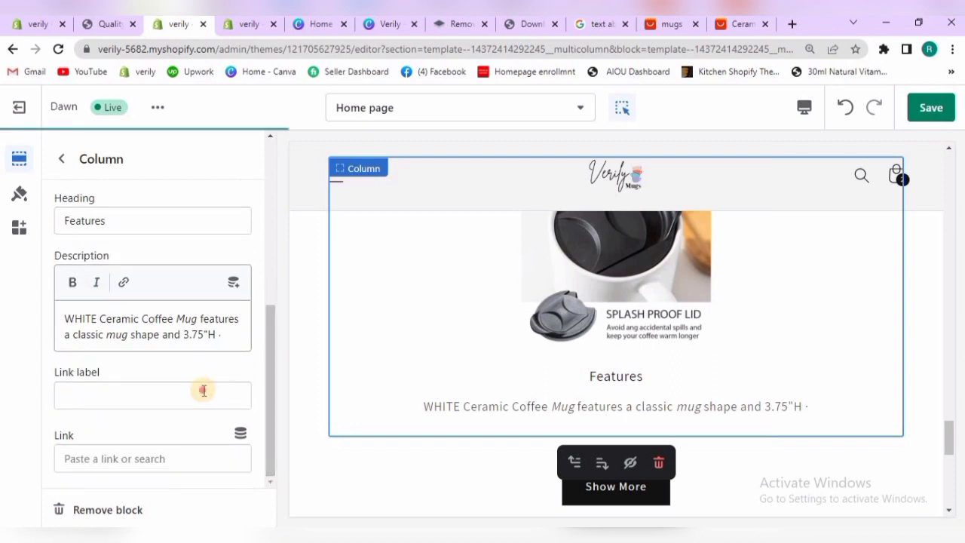
# Give the second Features column the link label "See More" and link it to All products
pyautogui.click(203, 391)
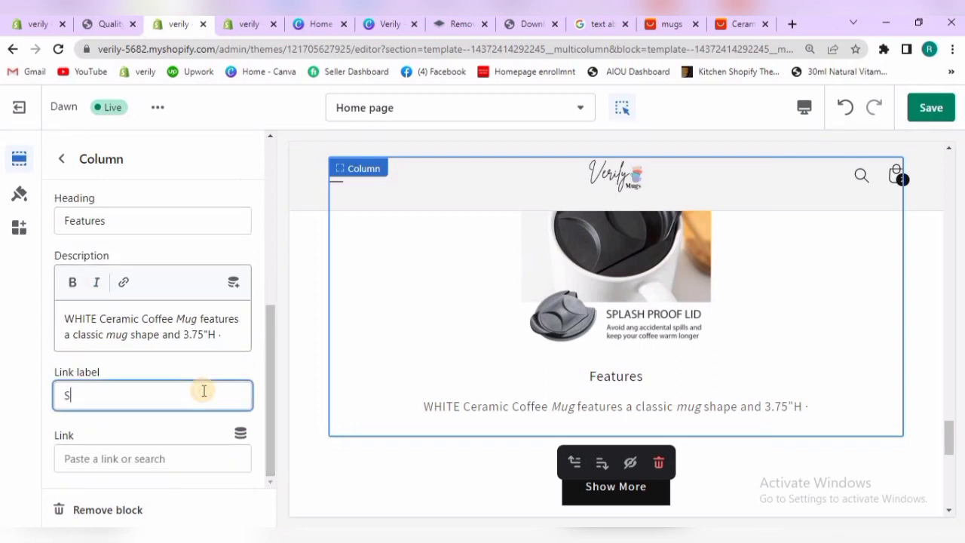
pyautogui.write('e Mo')
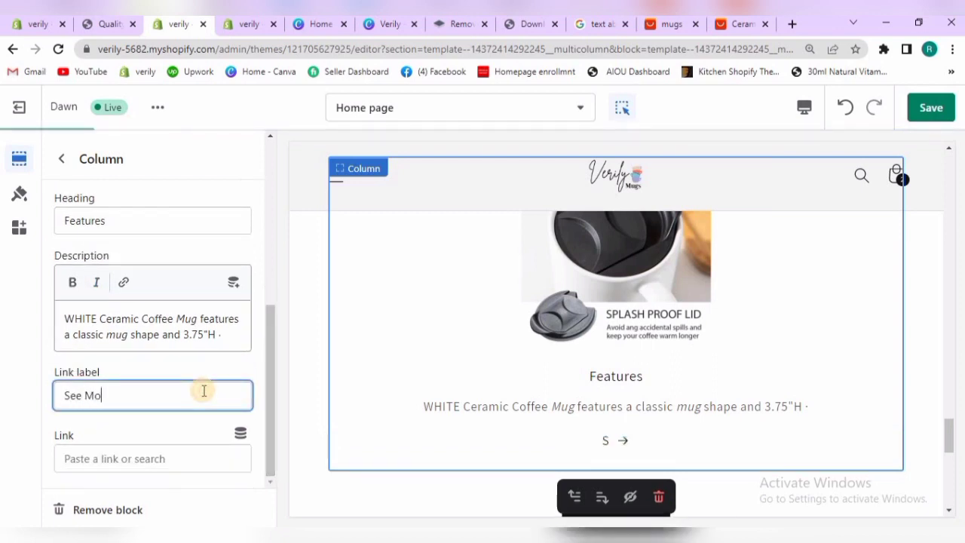
pyautogui.write('re')
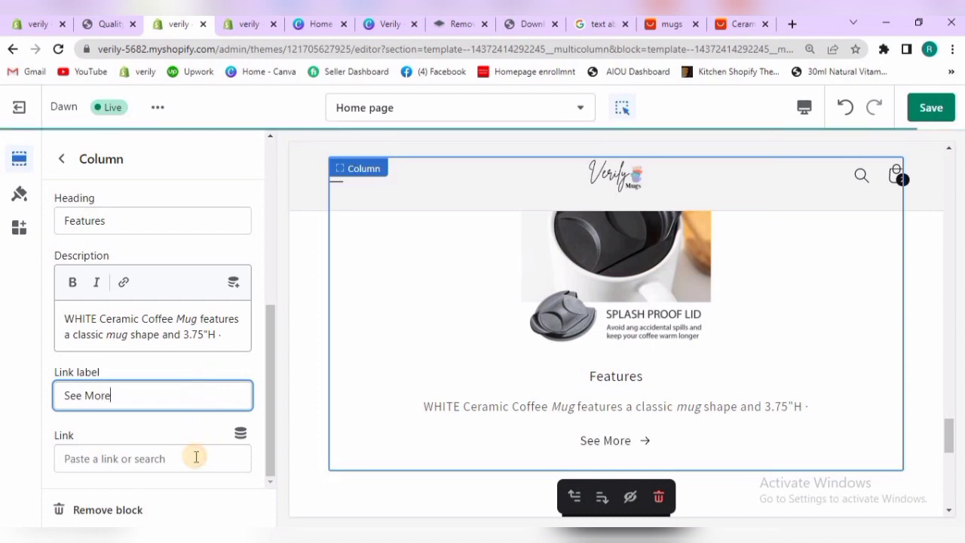
pyautogui.click(196, 457)
pyautogui.click(153, 301)
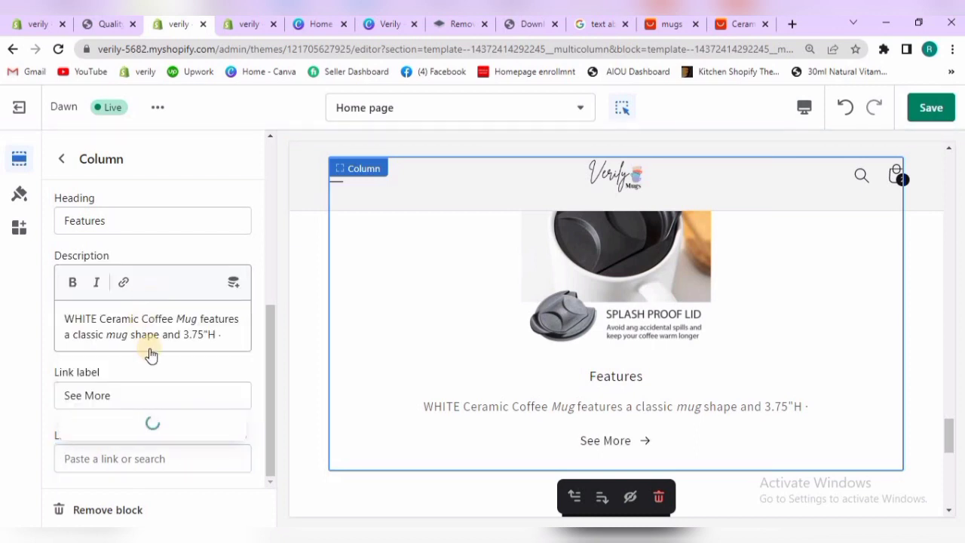
pyautogui.click(146, 177)
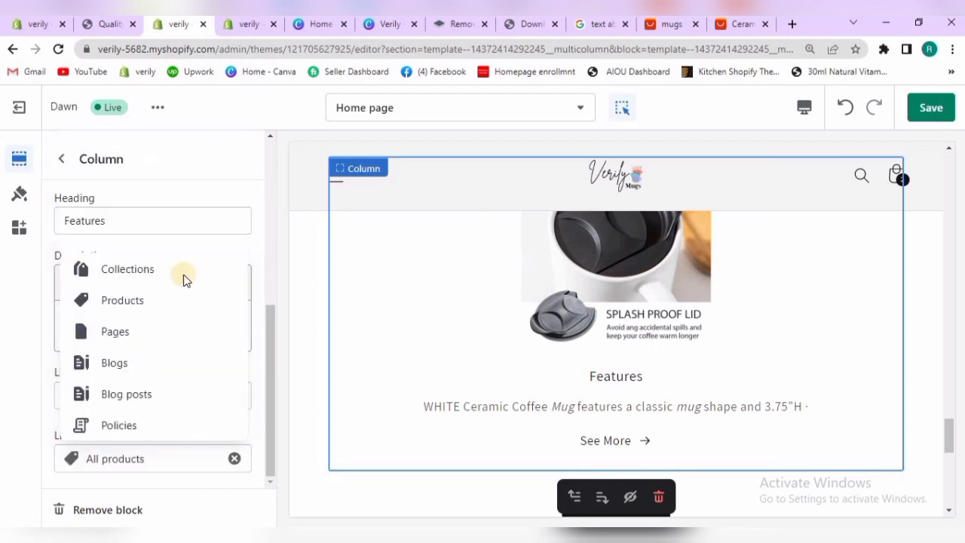
# Leave the column's settings and save the home page changes
pyautogui.click(61, 159)
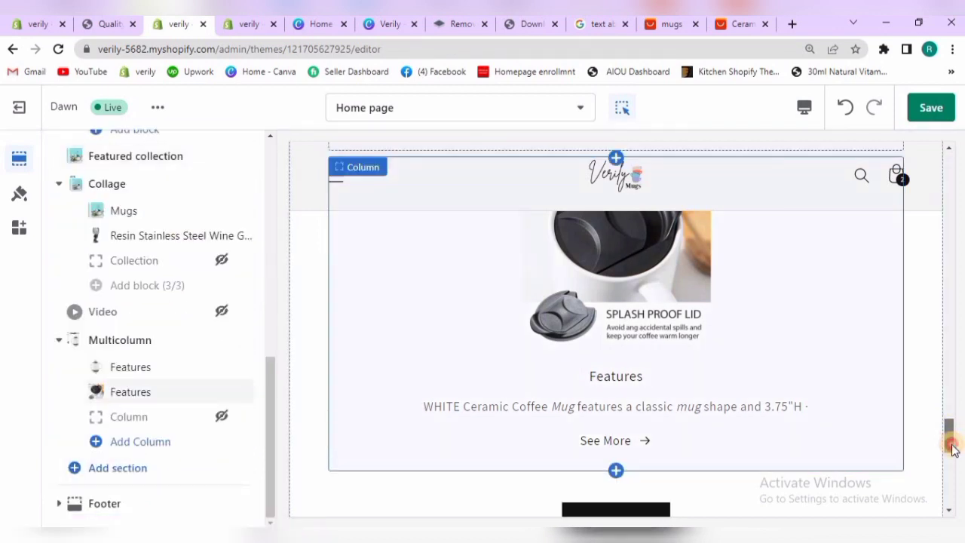
pyautogui.moveTo(951, 448); pyautogui.dragTo(942, 362)
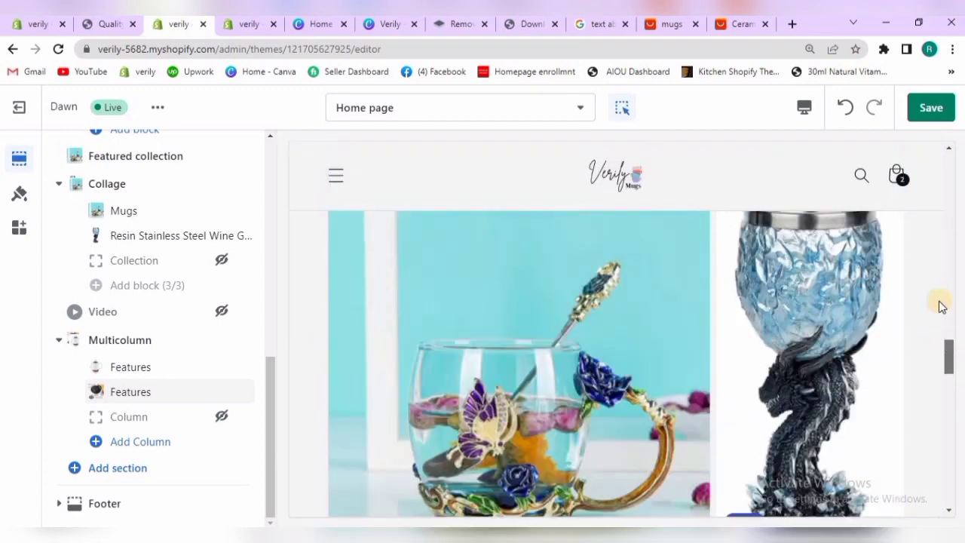
pyautogui.click(932, 118)
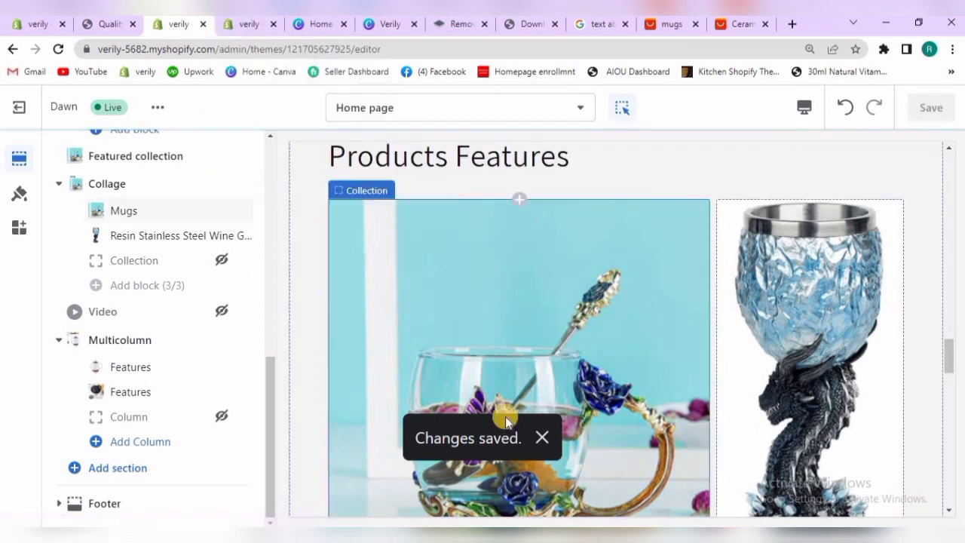
# Select the collage's Mugs collection block, and open the Mugs collection's page in the Shopify admin at its collection image
pyautogui.click(494, 301)
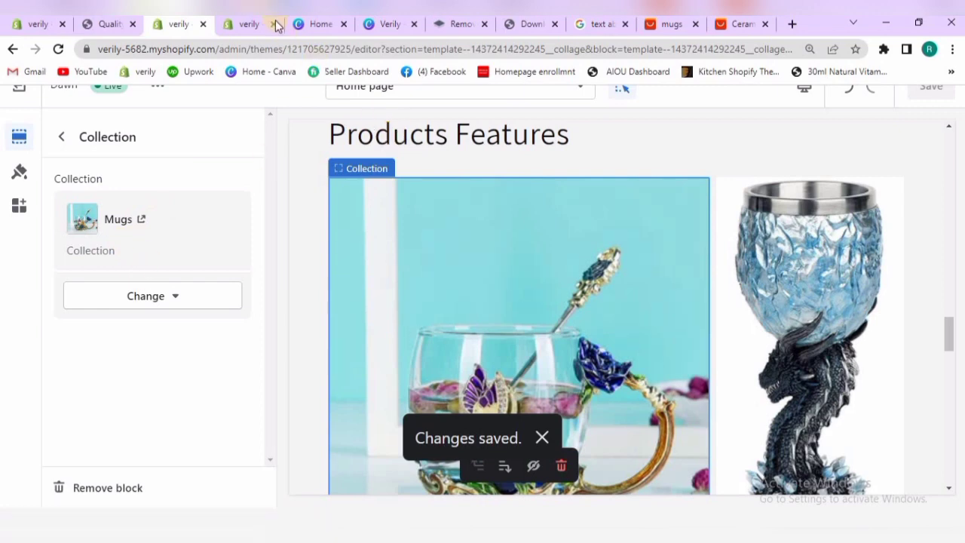
pyautogui.click(250, 25)
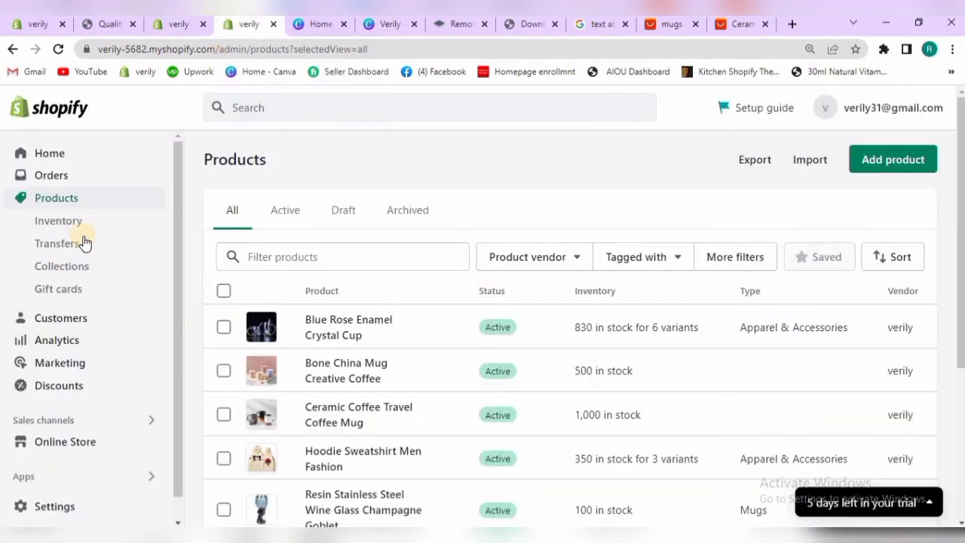
pyautogui.click(81, 269)
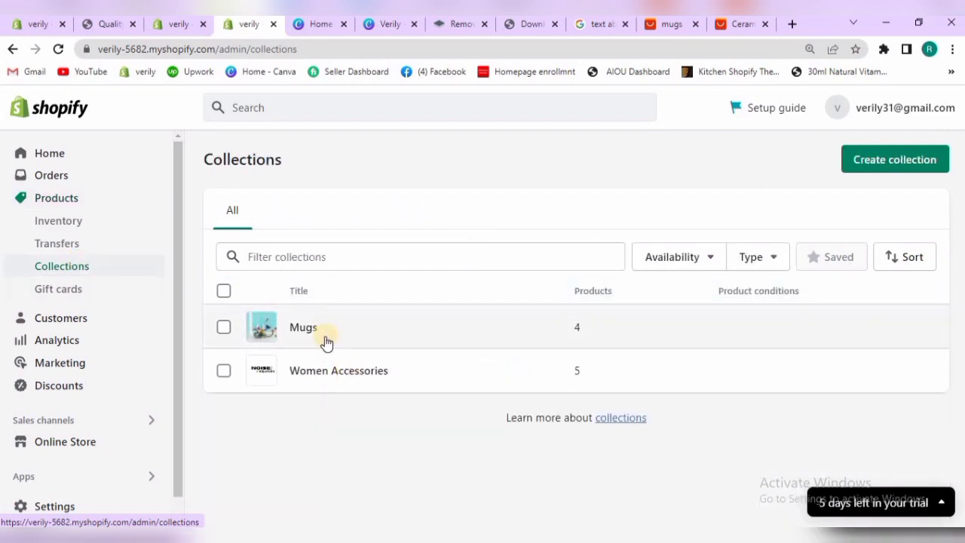
pyautogui.click(304, 328)
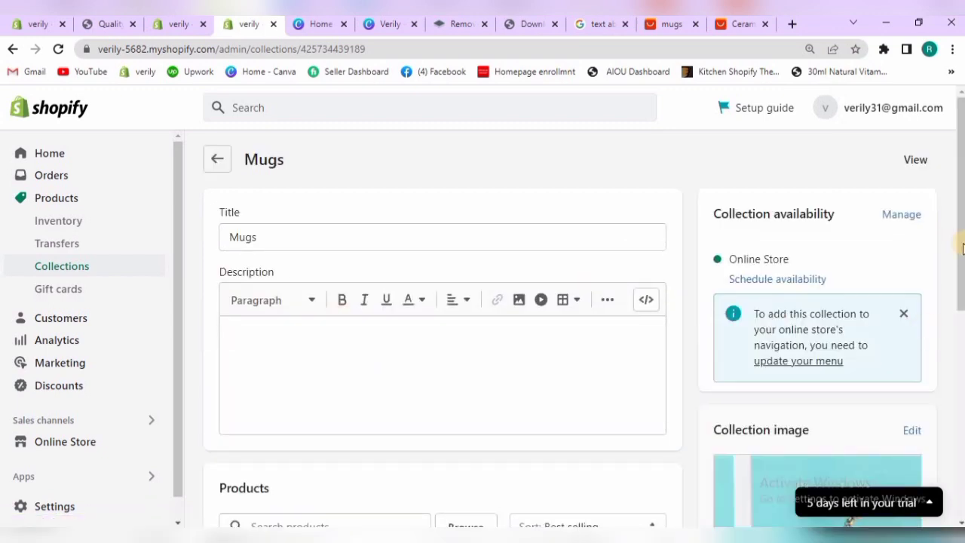
pyautogui.scroll(-3, 956, 355)
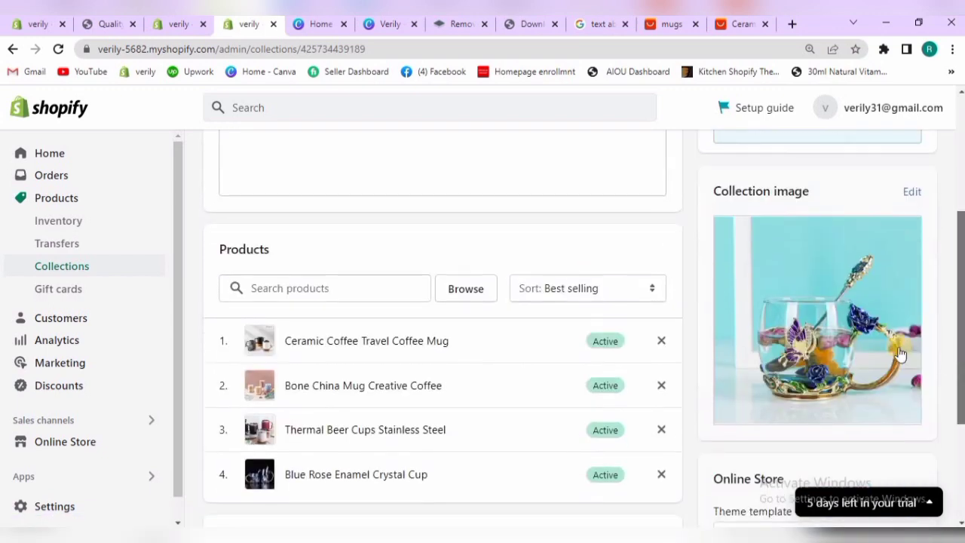
# Replace the Mugs collection's image with the picture starting with "mainimage1Bone-China-Mug" from Downloads and save the collection
pyautogui.click(822, 336)
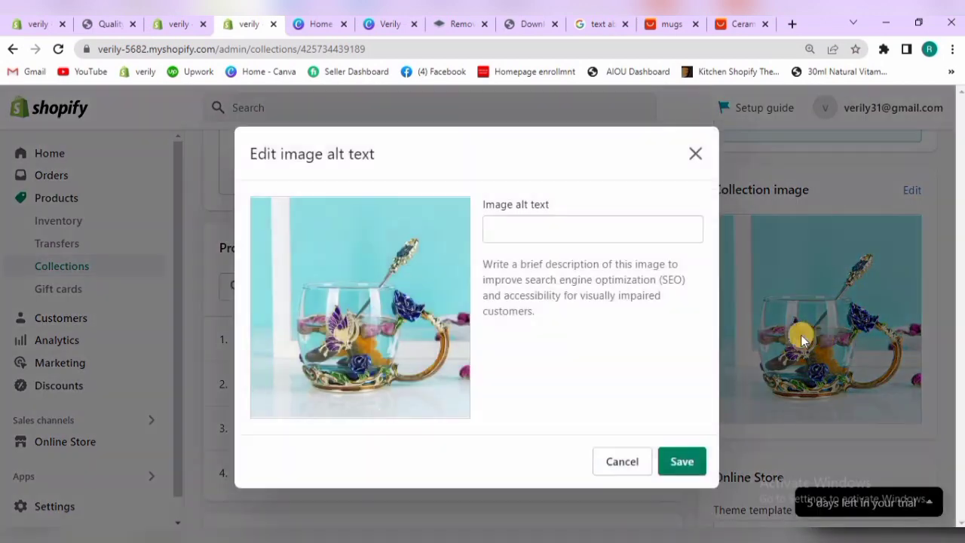
pyautogui.click(636, 463)
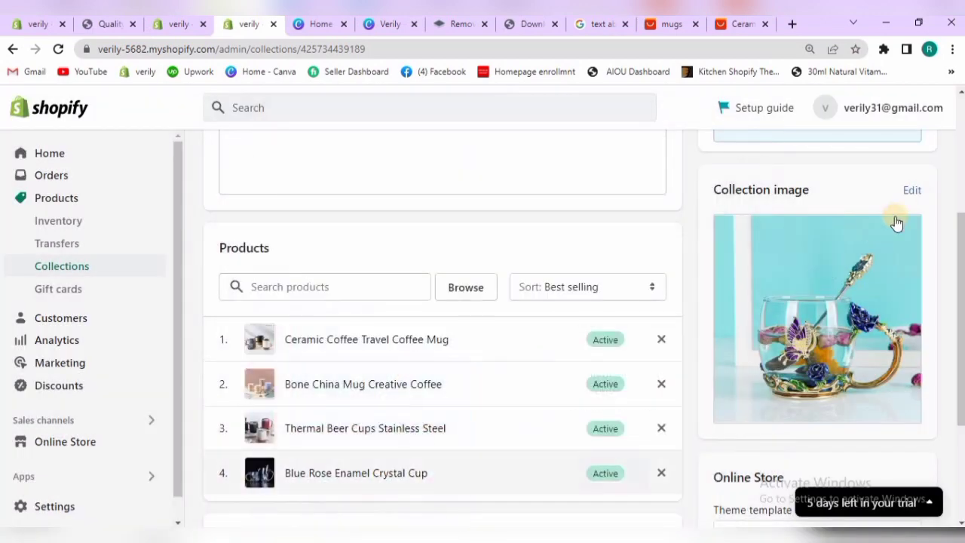
pyautogui.click(911, 190)
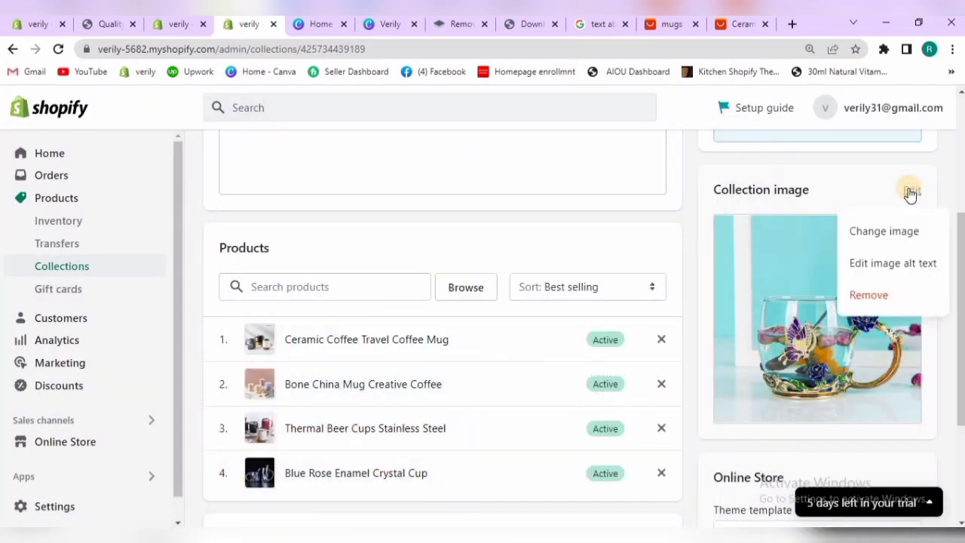
pyautogui.click(882, 231)
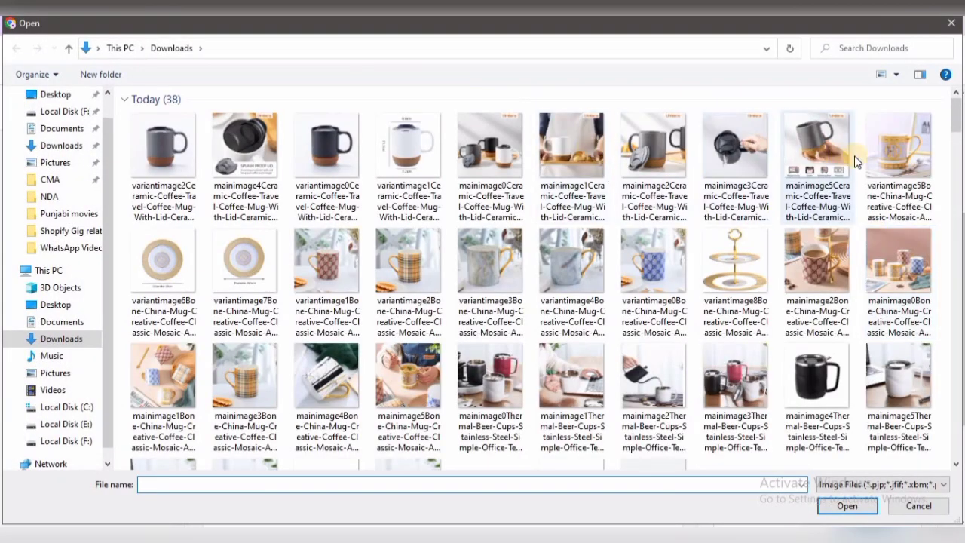
pyautogui.click(839, 259)
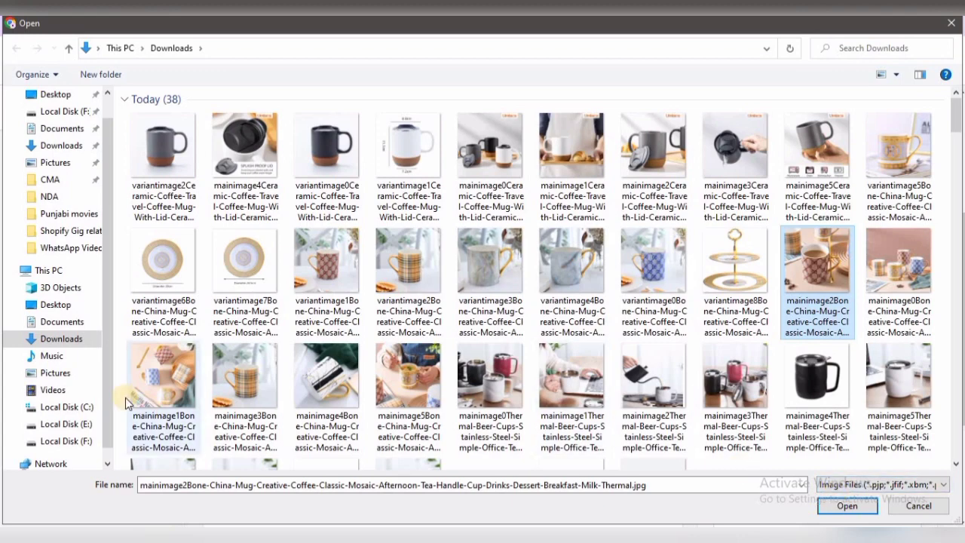
pyautogui.click(149, 403)
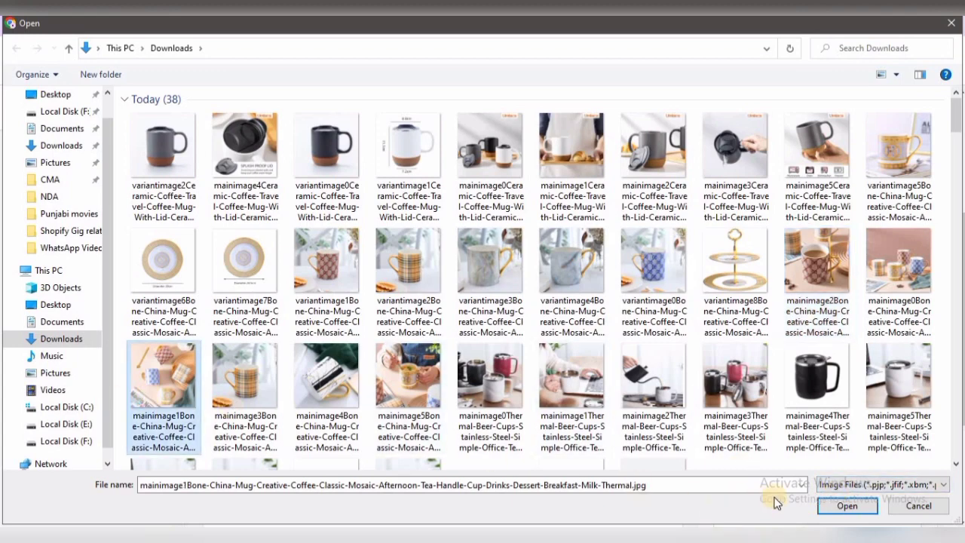
pyautogui.click(832, 508)
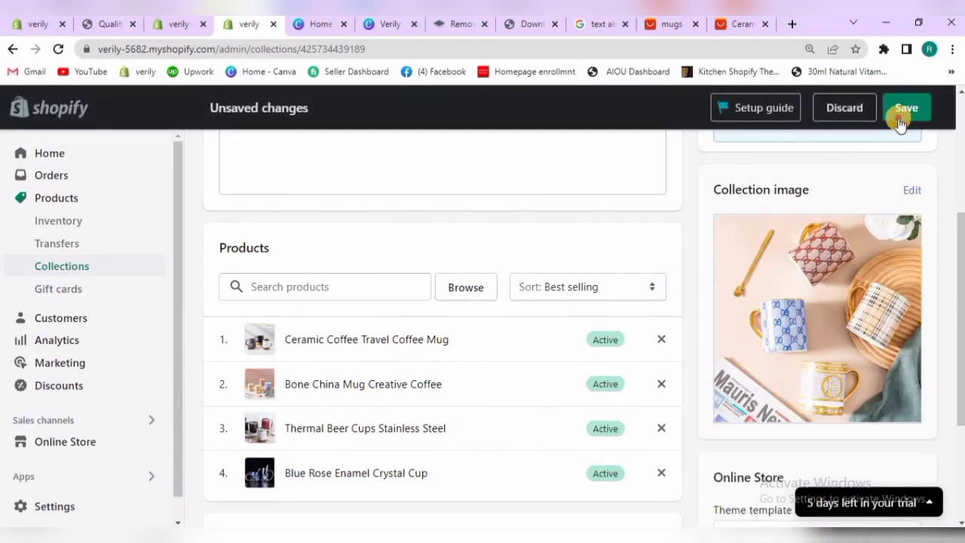
pyautogui.click(899, 123)
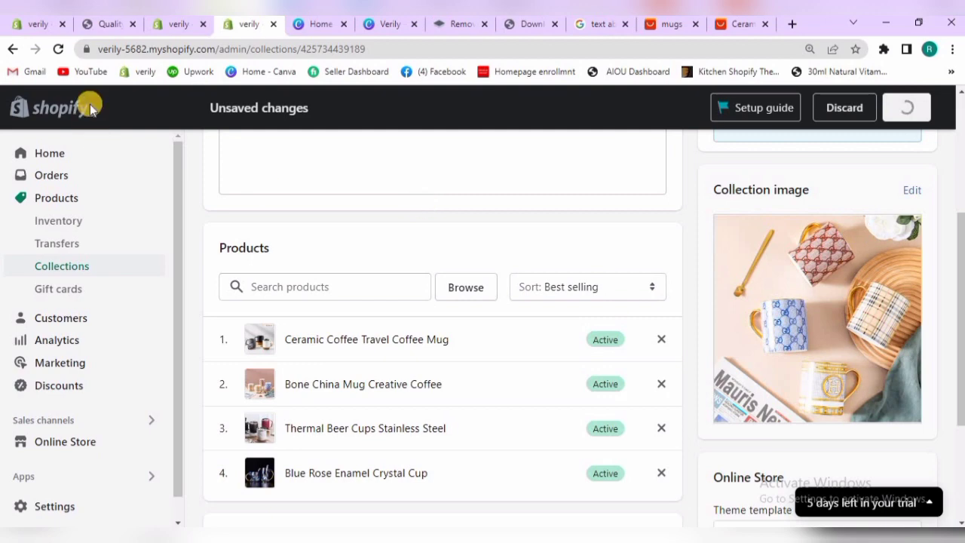
# Back in the theme editor, remove the collection from the collage's Mugs block and reselect Mugs to load its new image
pyautogui.click(181, 25)
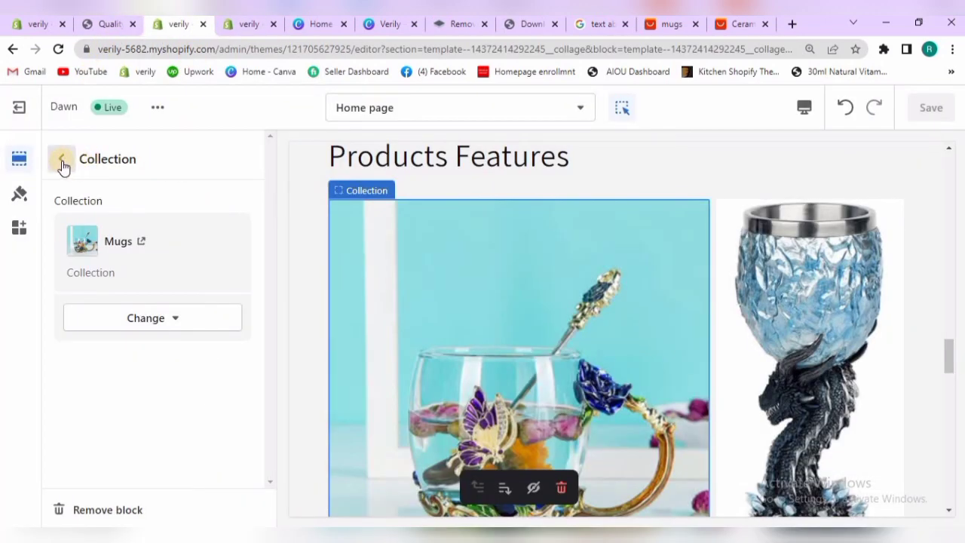
pyautogui.click(158, 319)
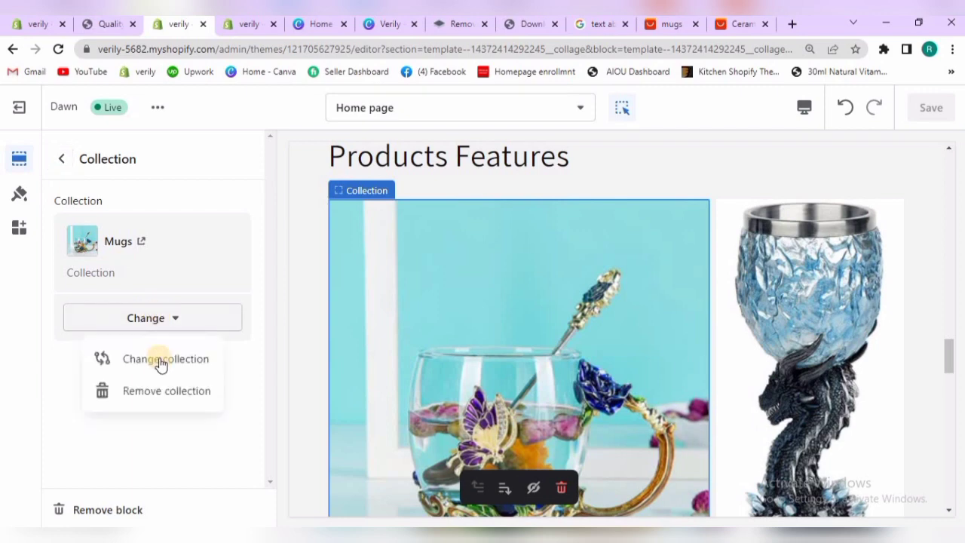
pyautogui.click(160, 391)
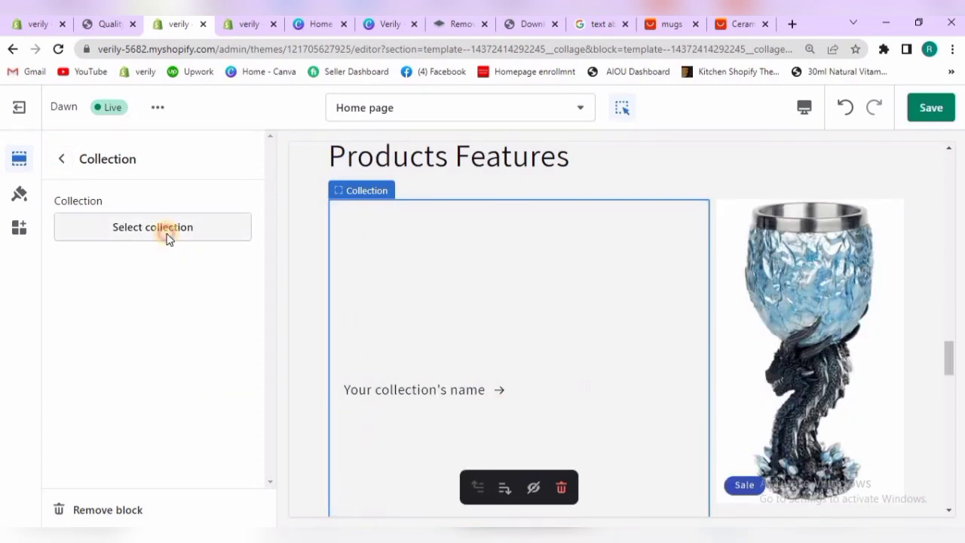
pyautogui.click(168, 239)
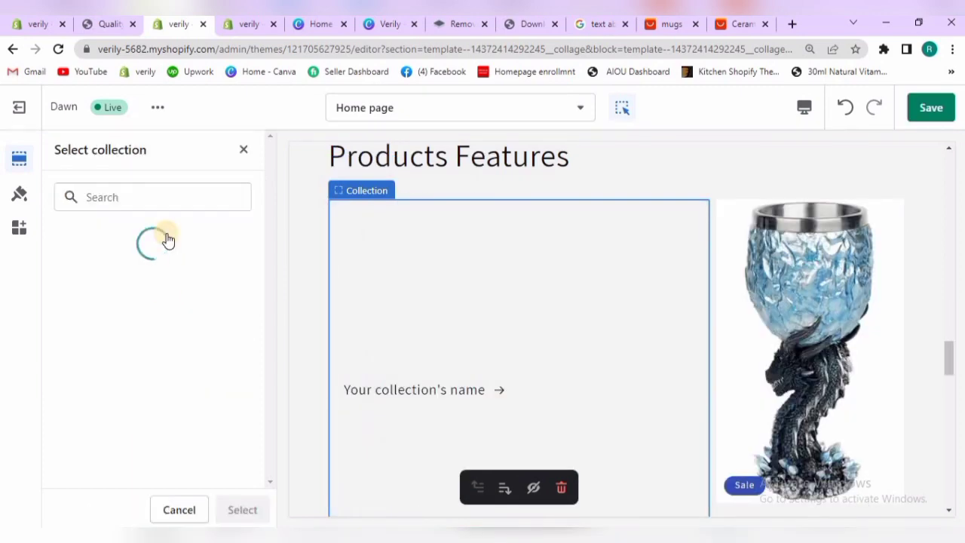
pyautogui.click(136, 293)
pyautogui.click(242, 510)
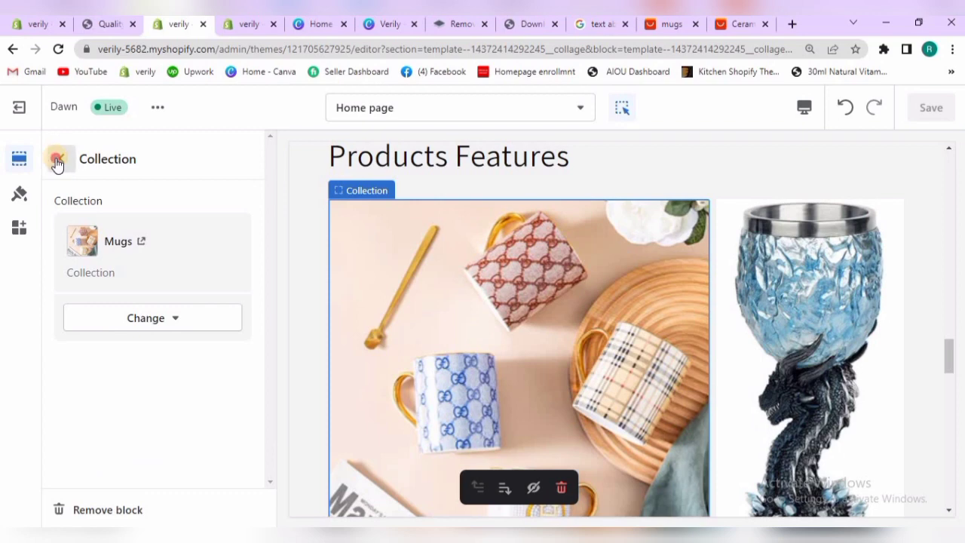
pyautogui.click(59, 161)
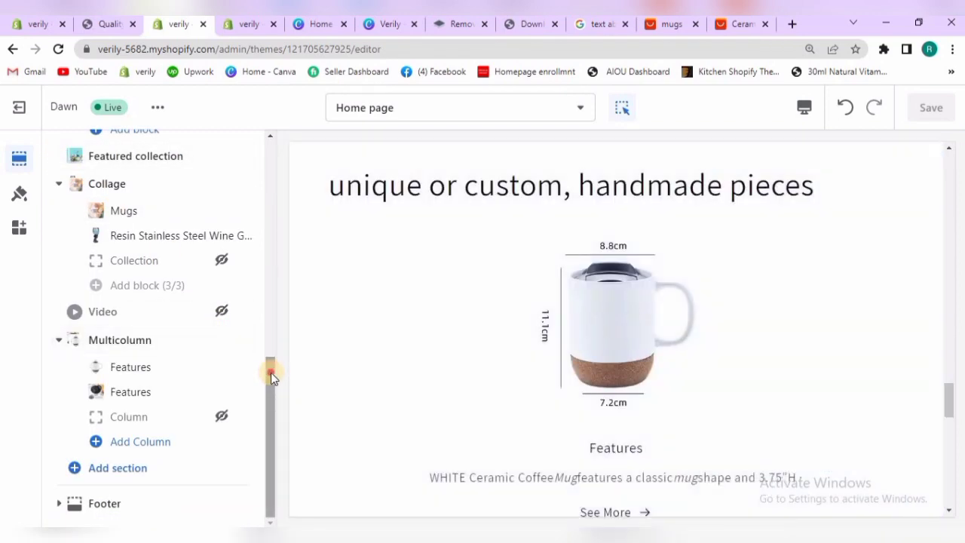
# Change the collage's Resin Stainless Steel Wine Glass product block to the product Bone China Mug Creative Coffee
pyautogui.moveTo(270, 372); pyautogui.dragTo(268, 335)
pyautogui.click(167, 315)
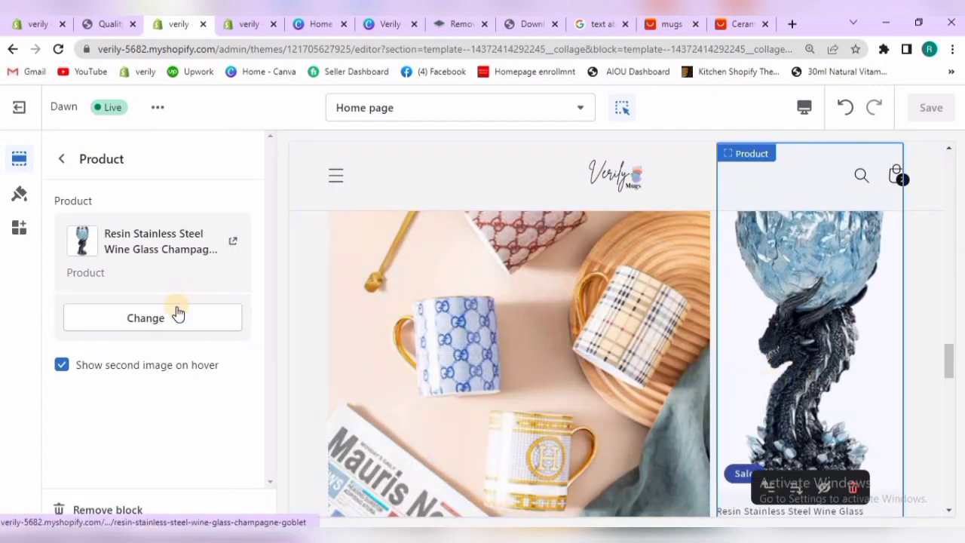
pyautogui.click(179, 321)
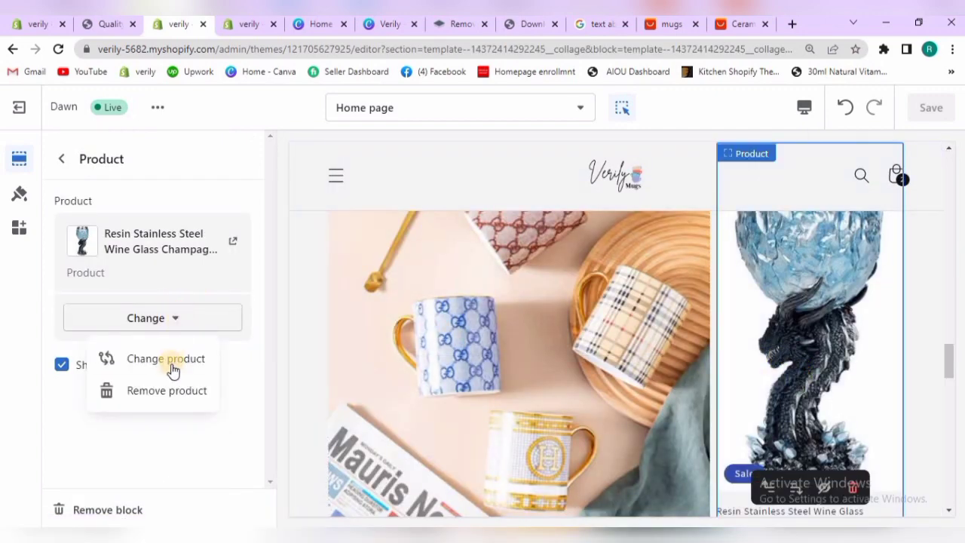
pyautogui.click(171, 359)
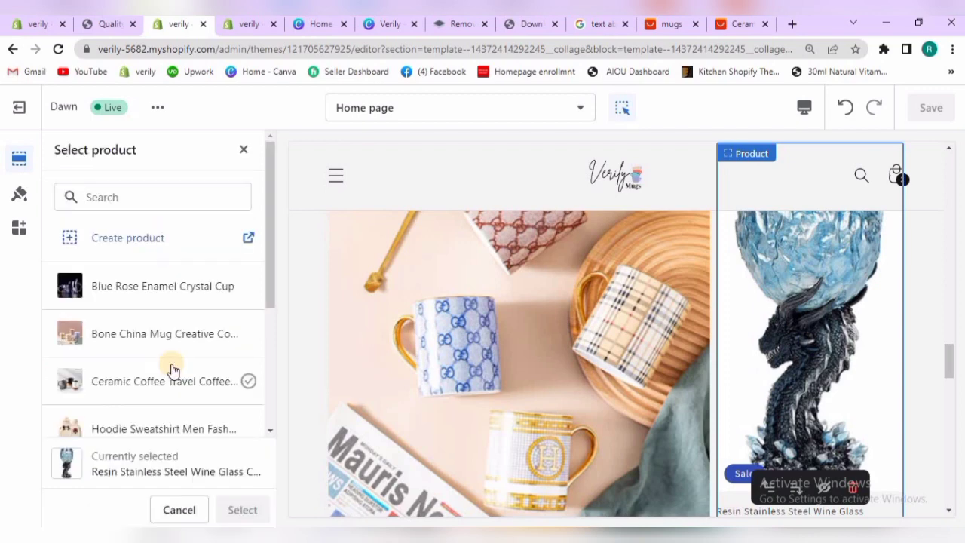
pyautogui.click(159, 339)
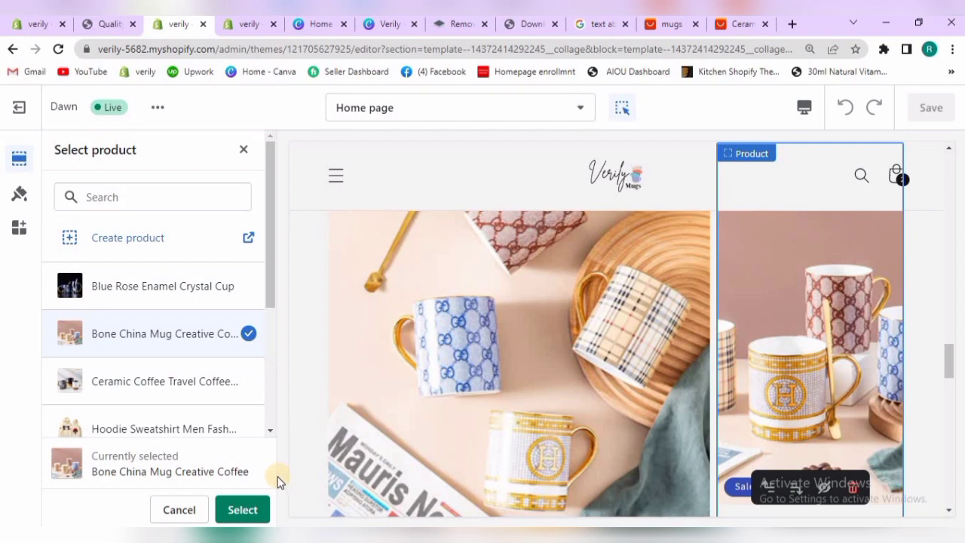
pyautogui.click(243, 511)
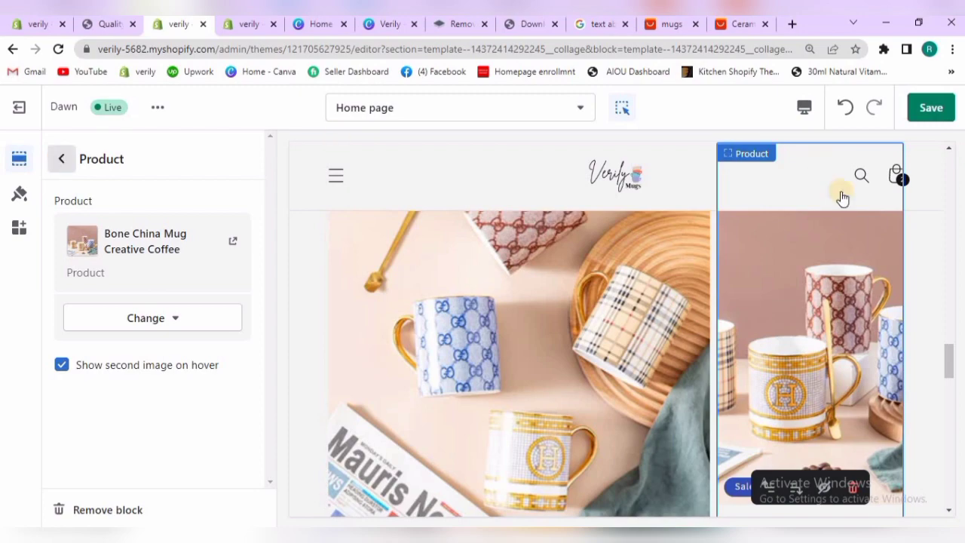
pyautogui.moveTo(943, 331)
pyautogui.mouseDown()
pyautogui.moveTo(946, 381)
pyautogui.moveTo(945, 302)
pyautogui.moveTo(948, 384)
pyautogui.moveTo(946, 350)
pyautogui.mouseUp()
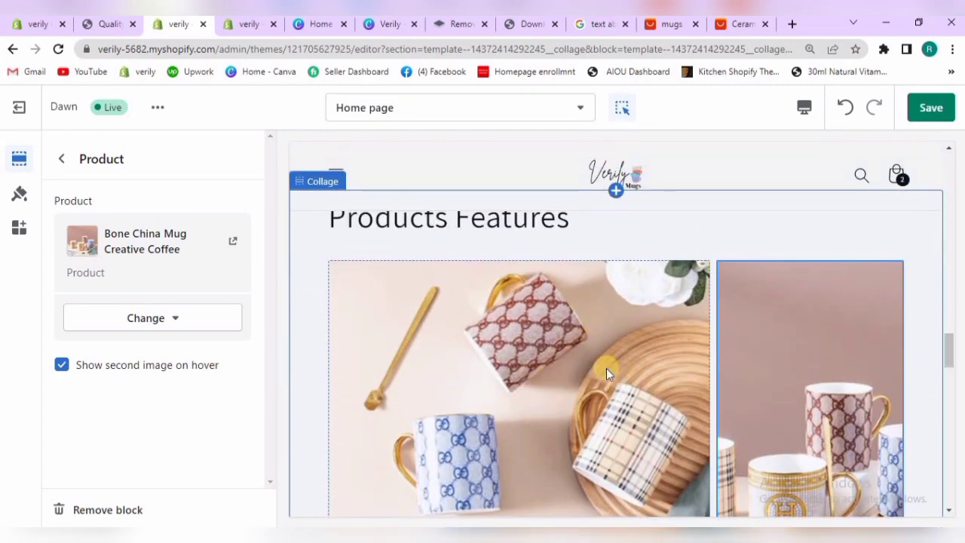
pyautogui.click(61, 159)
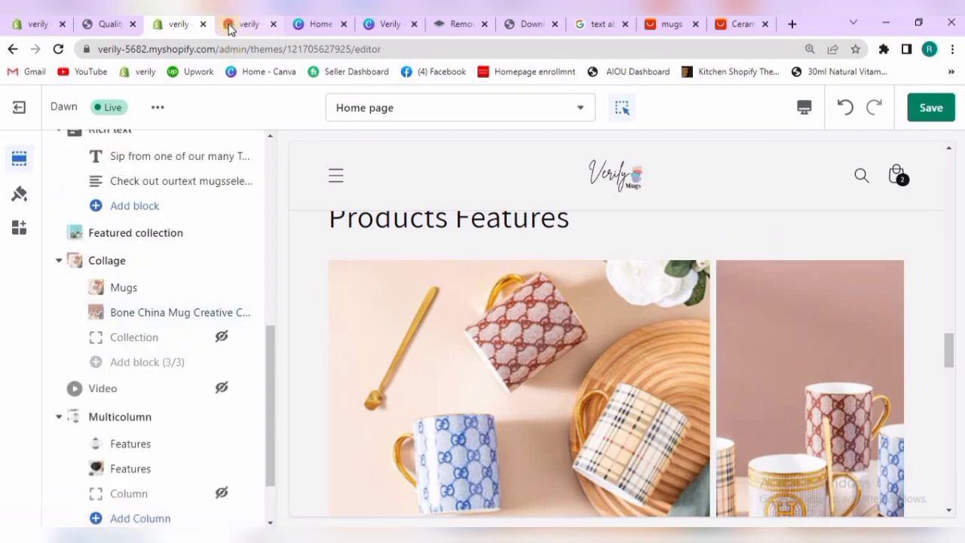
# On the Mugs collection's admin page, replace the collection image with the picture starting with "mainimage3Thermal-Beer-Cups" from Downloads and save the collection
pyautogui.click(230, 28)
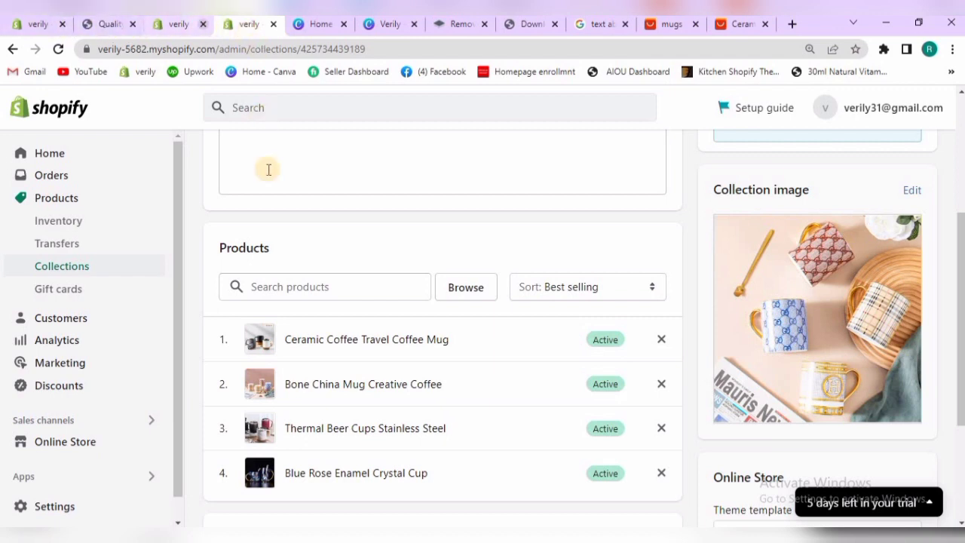
pyautogui.click(910, 193)
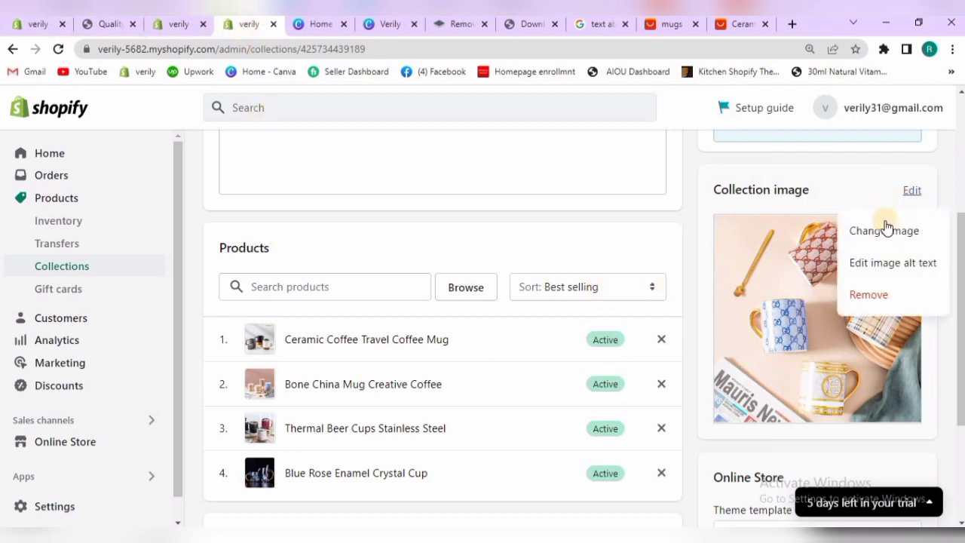
pyautogui.click(868, 296)
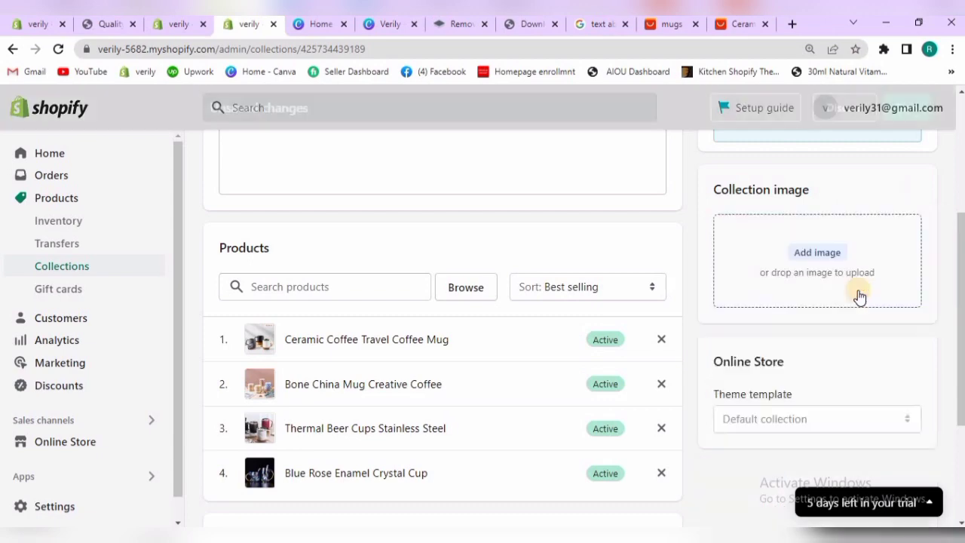
pyautogui.click(816, 252)
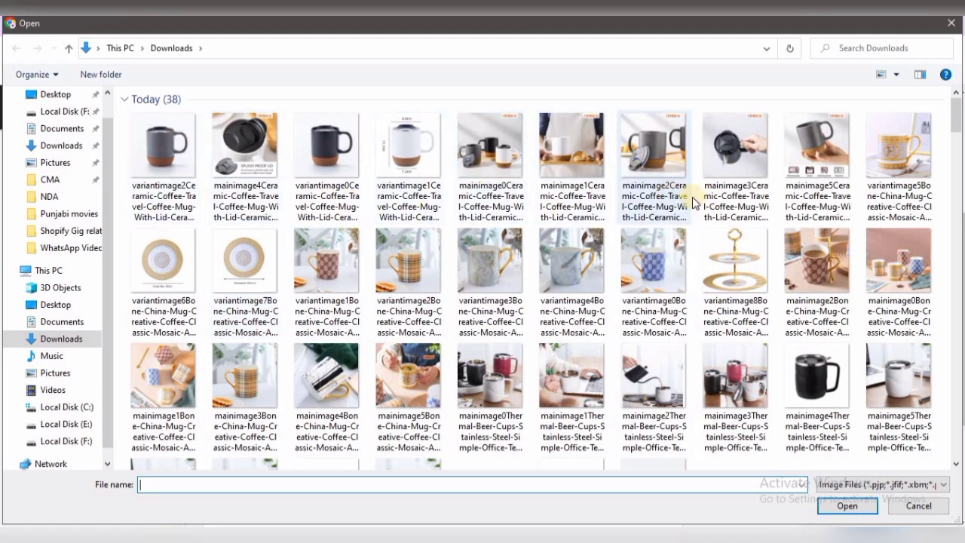
pyautogui.moveTo(957, 126); pyautogui.dragTo(956, 127)
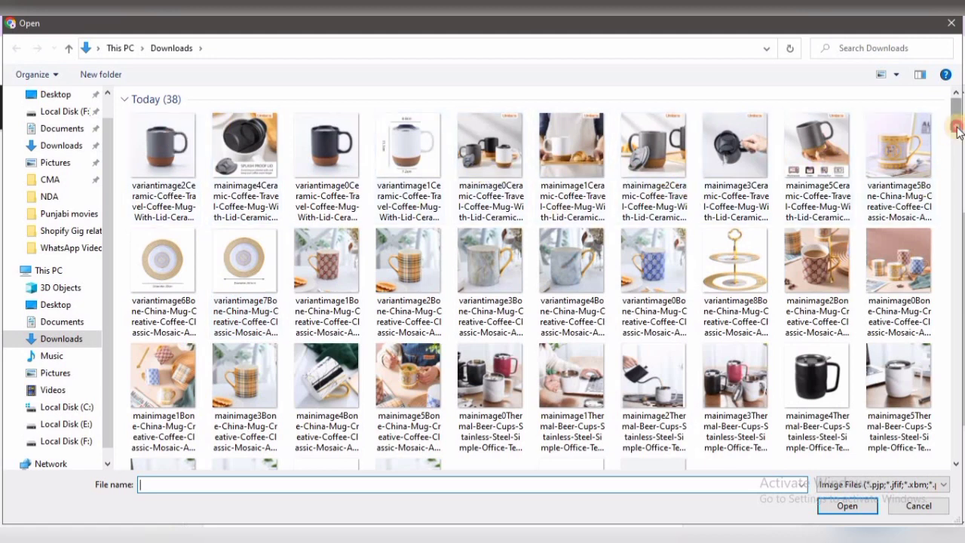
pyautogui.scroll(-3, 799, 120)
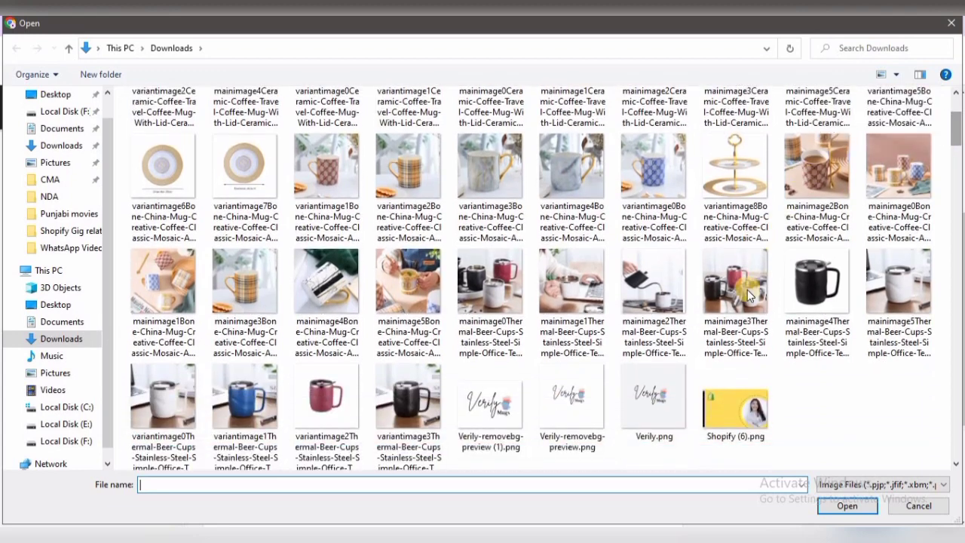
pyautogui.click(746, 291)
pyautogui.click(847, 506)
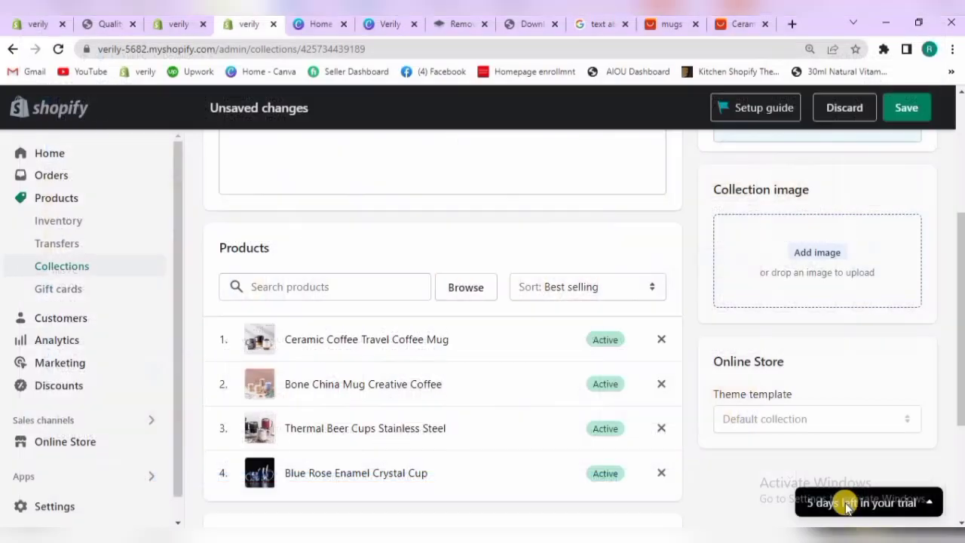
pyautogui.click(894, 113)
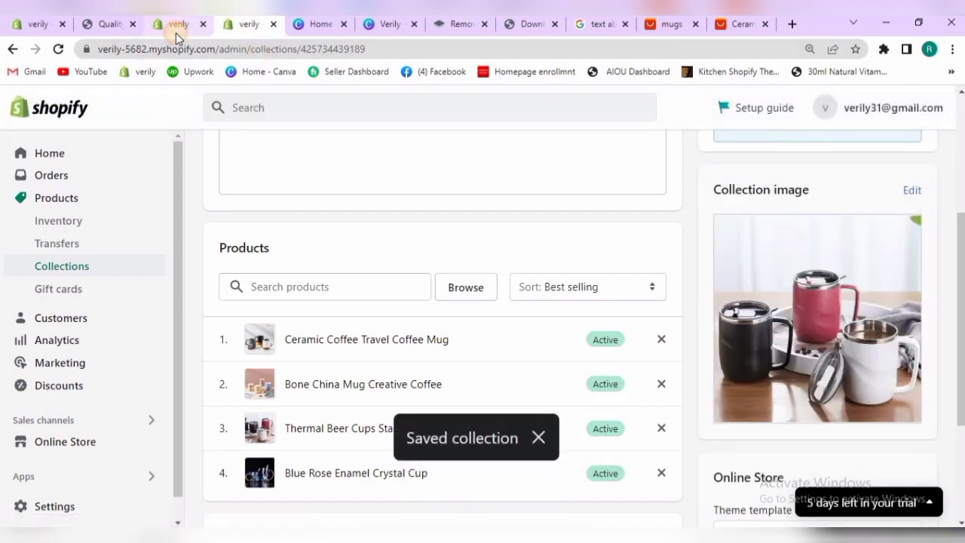
# Back in the theme editor, remove the Mugs collection from the collage's first collection block
pyautogui.click(175, 32)
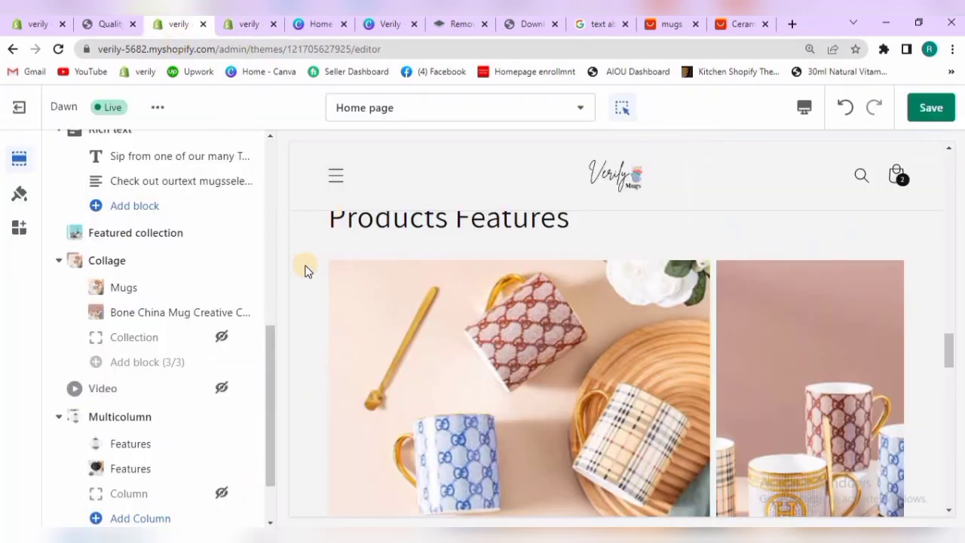
pyautogui.click(125, 289)
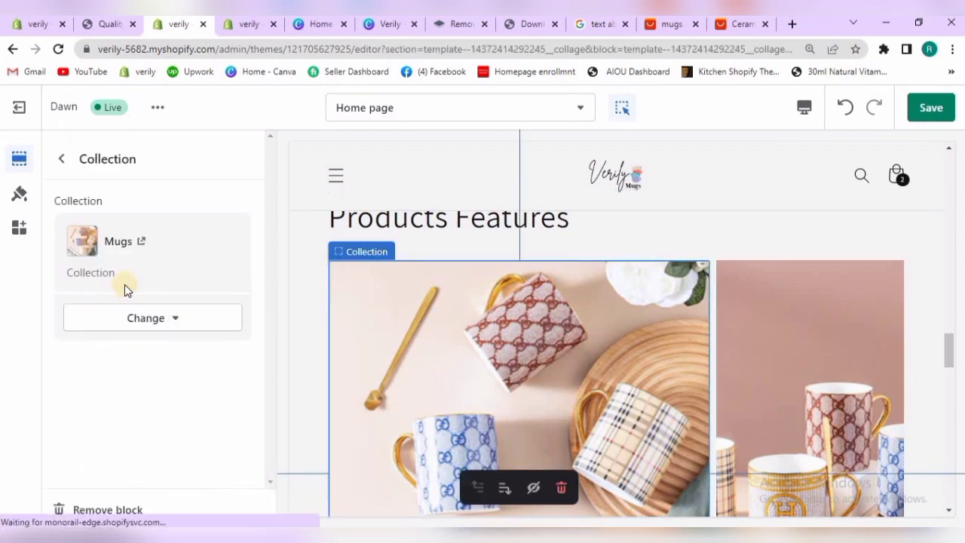
pyautogui.click(164, 331)
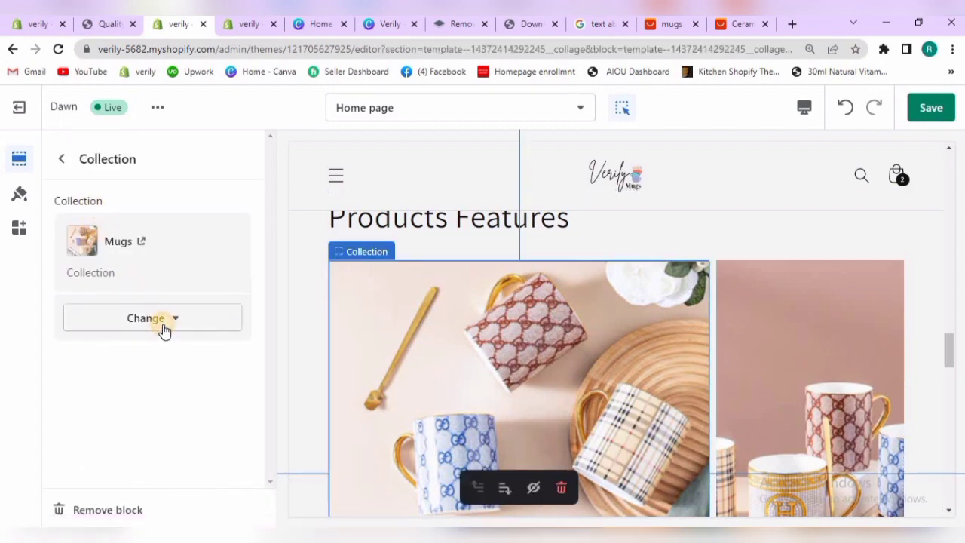
pyautogui.click(159, 392)
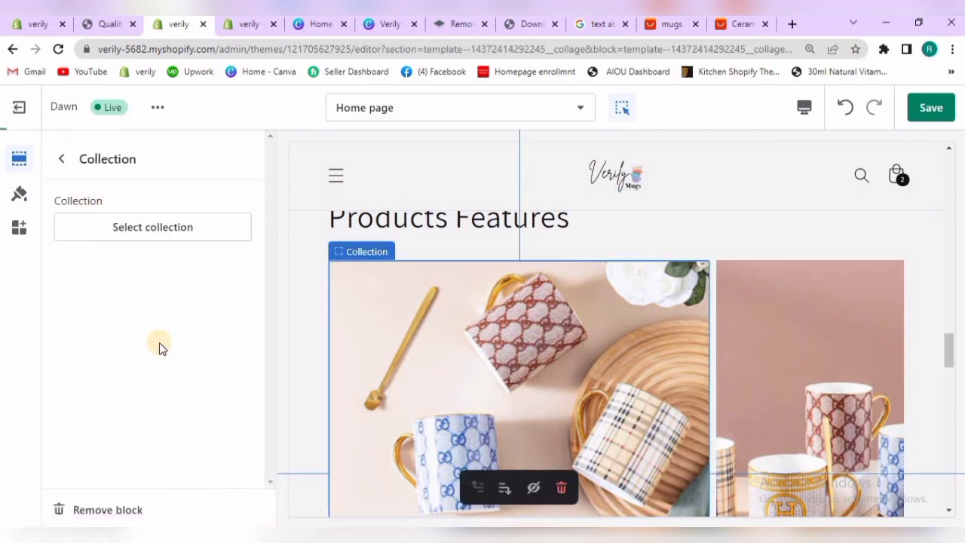
# Reselect the Mugs collection for the collage's emptied collection block and save the theme
pyautogui.click(170, 229)
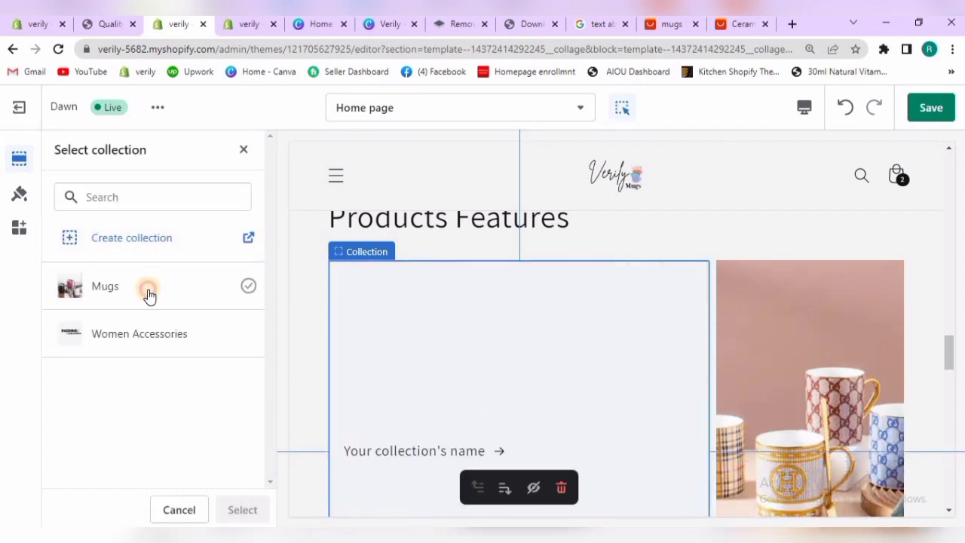
pyautogui.click(149, 295)
pyautogui.click(252, 503)
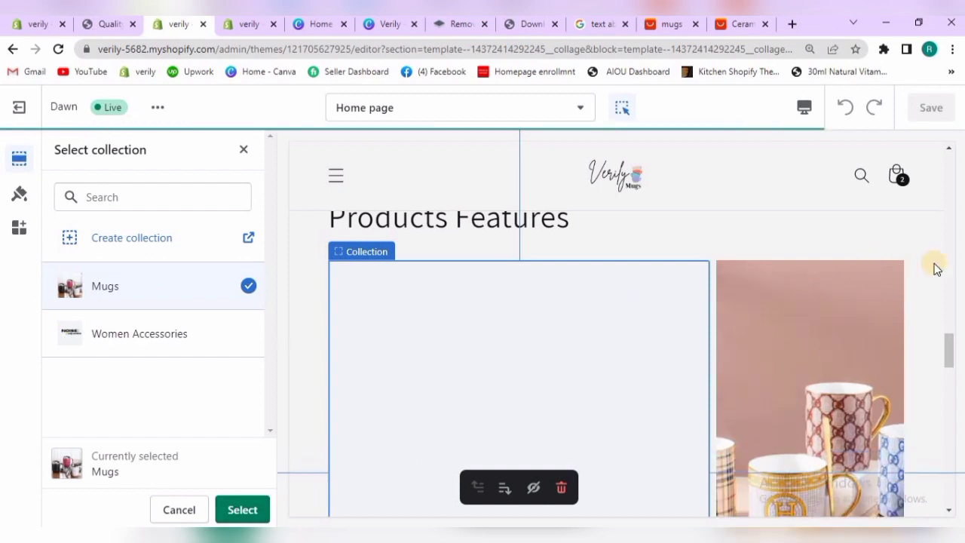
pyautogui.moveTo(950, 343); pyautogui.dragTo(948, 360)
pyautogui.click(241, 519)
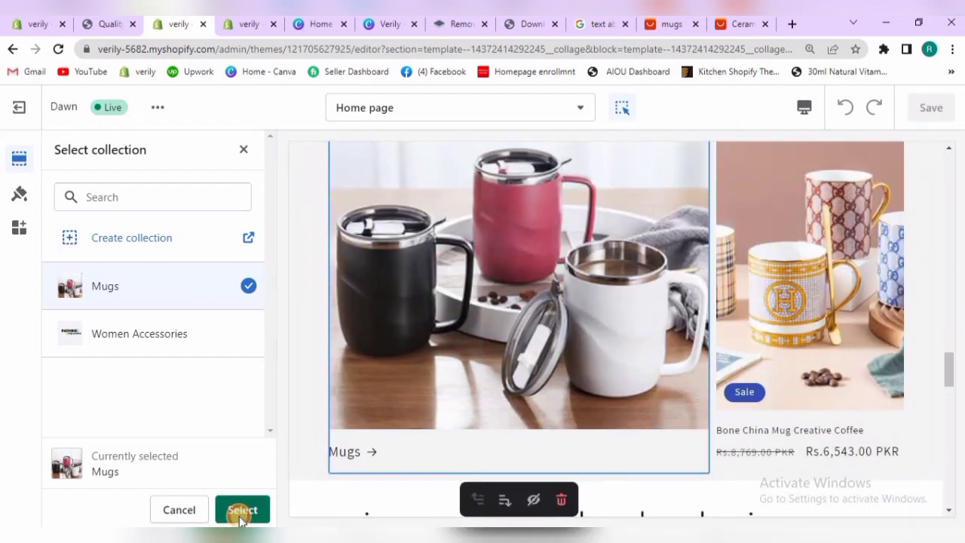
pyautogui.click(60, 163)
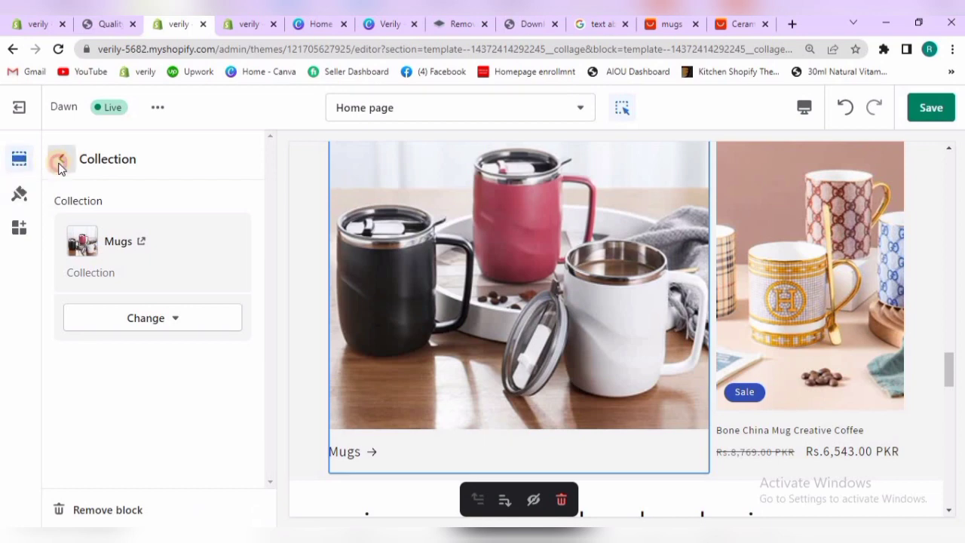
pyautogui.click(913, 112)
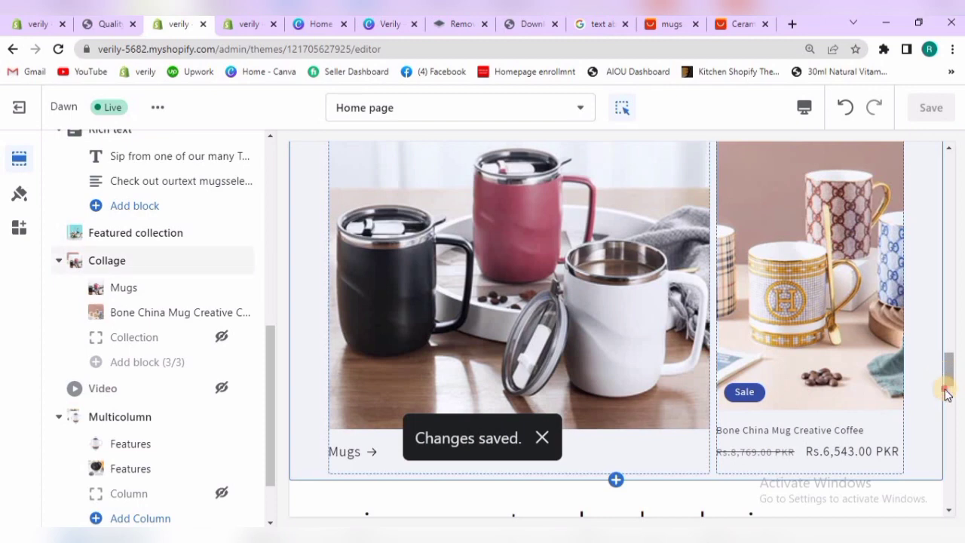
# Set the Multicolumn section's image ratio to Circle
pyautogui.moveTo(947, 393); pyautogui.dragTo(949, 424)
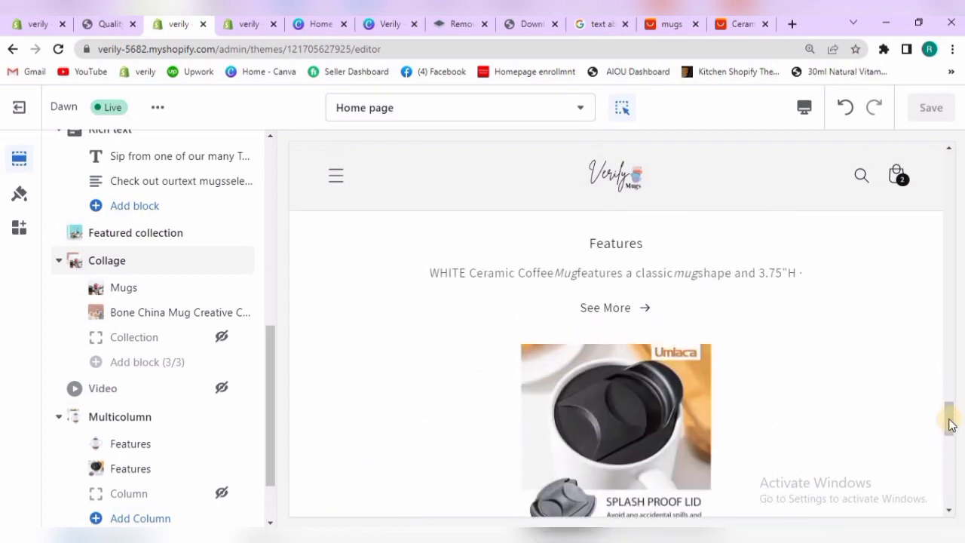
pyautogui.scroll(-2, 627, 224)
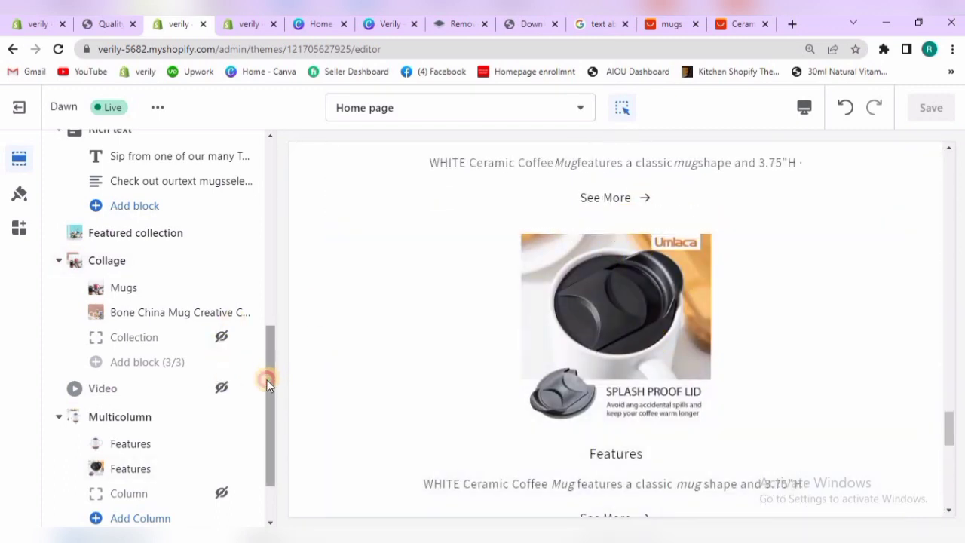
pyautogui.scroll(-1, 268, 383)
pyautogui.click(127, 367)
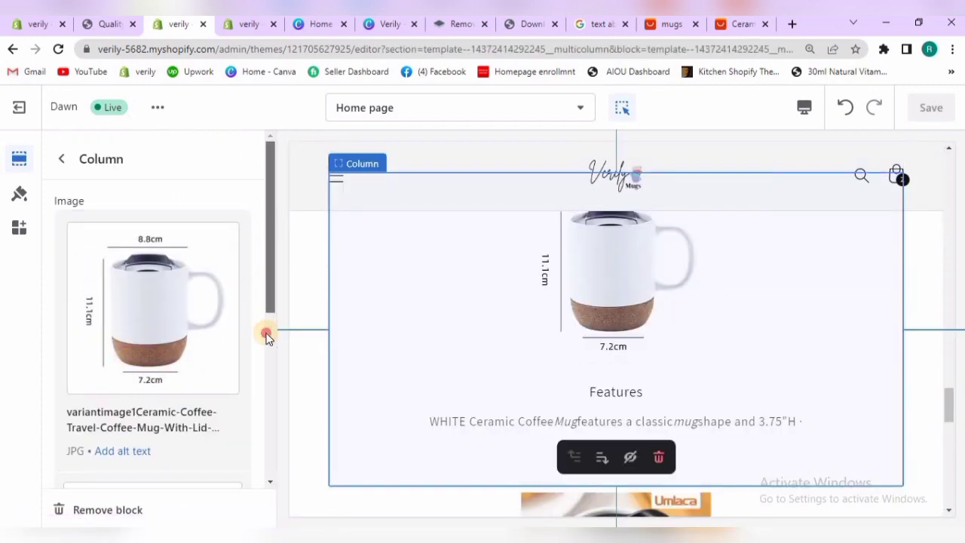
pyautogui.scroll(-3, 266, 347)
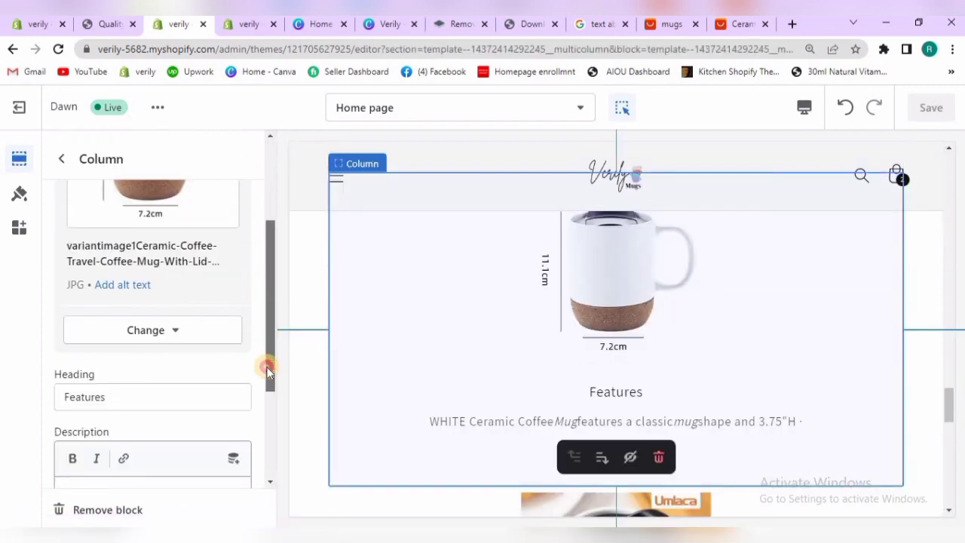
pyautogui.click(60, 160)
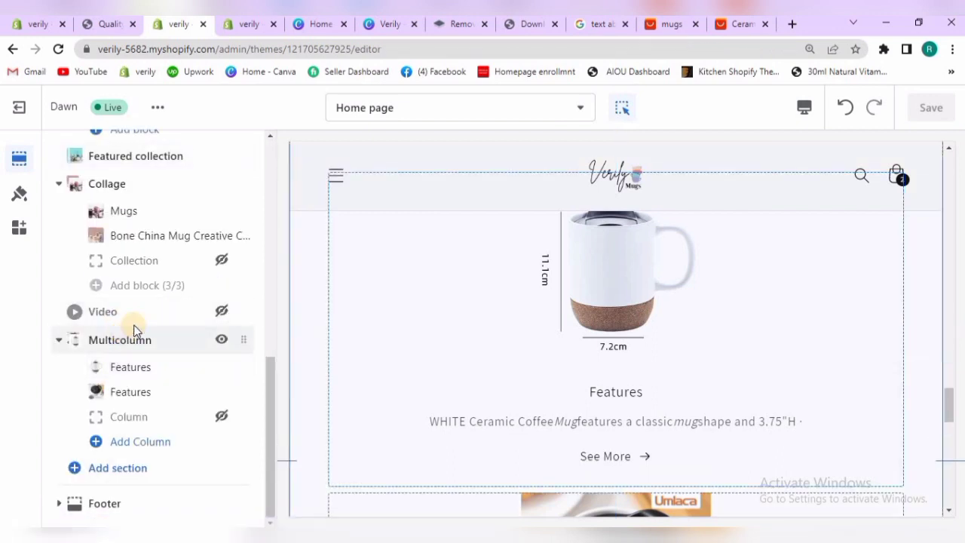
pyautogui.click(134, 333)
pyautogui.scroll(-1, 263, 263)
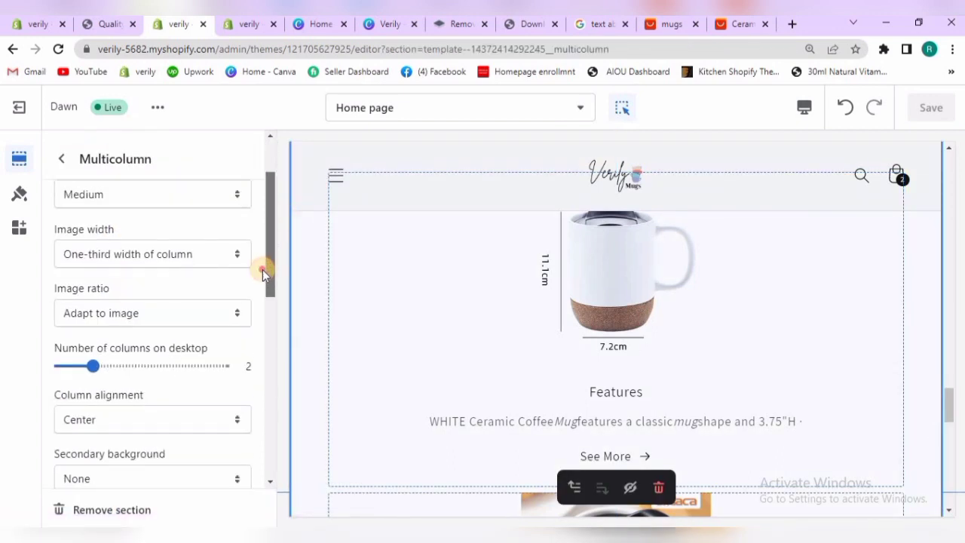
pyautogui.scroll(-1, 256, 277)
pyautogui.click(223, 293)
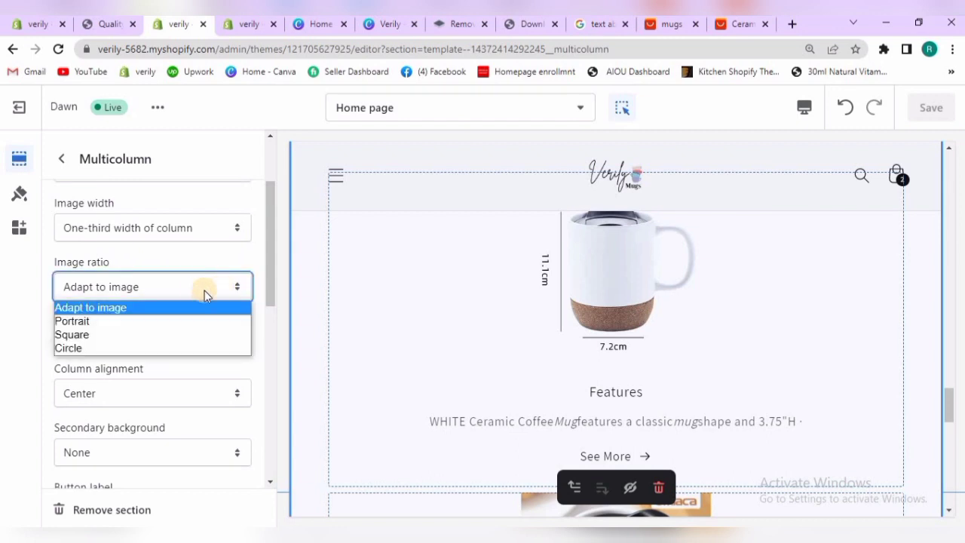
pyautogui.click(194, 348)
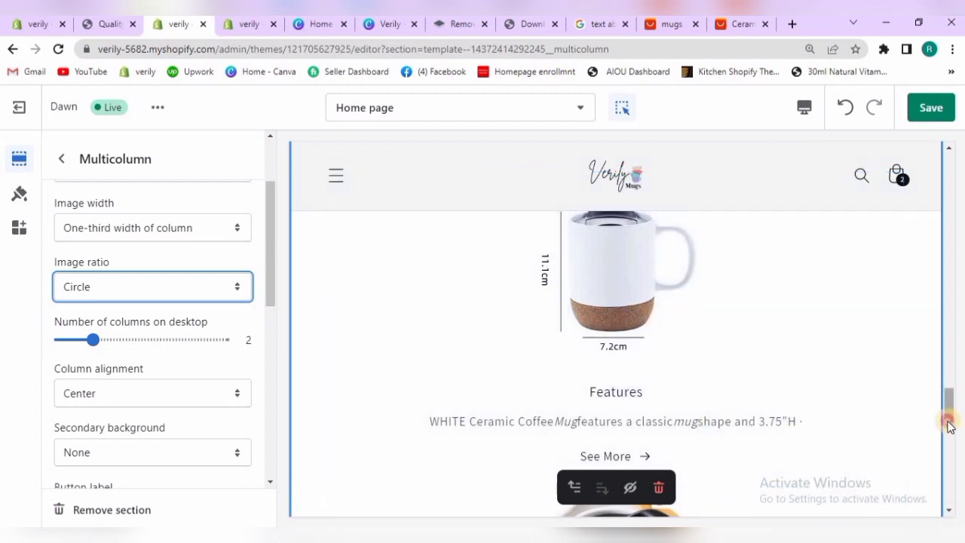
# Check both Features columns of the Multicolumn section in the preview and save the theme changes
pyautogui.scroll(-4, 947, 437)
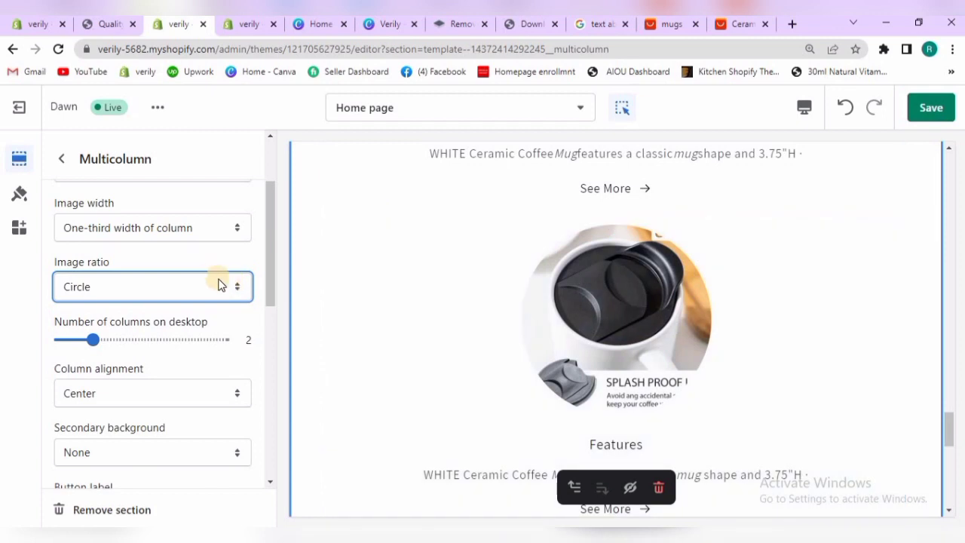
pyautogui.scroll(2, 266, 226)
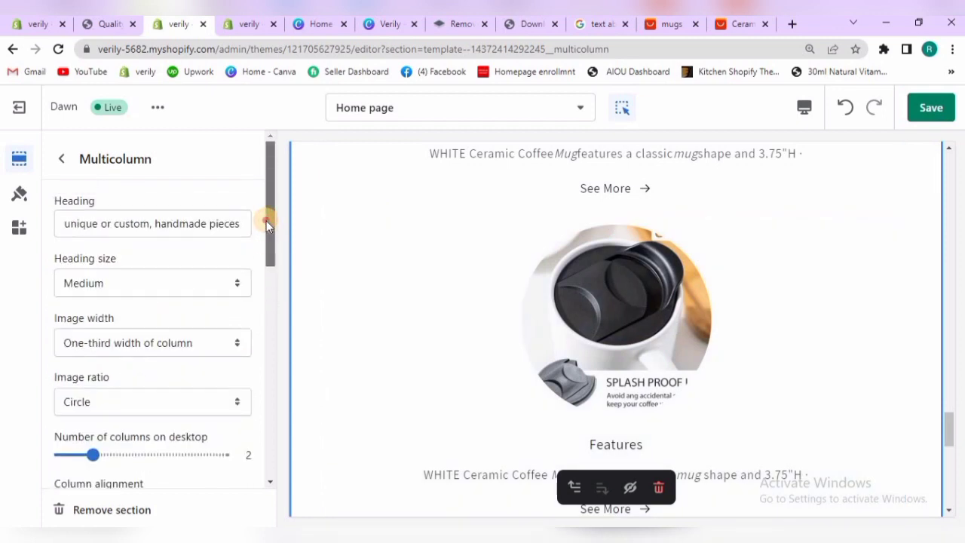
pyautogui.click(947, 403)
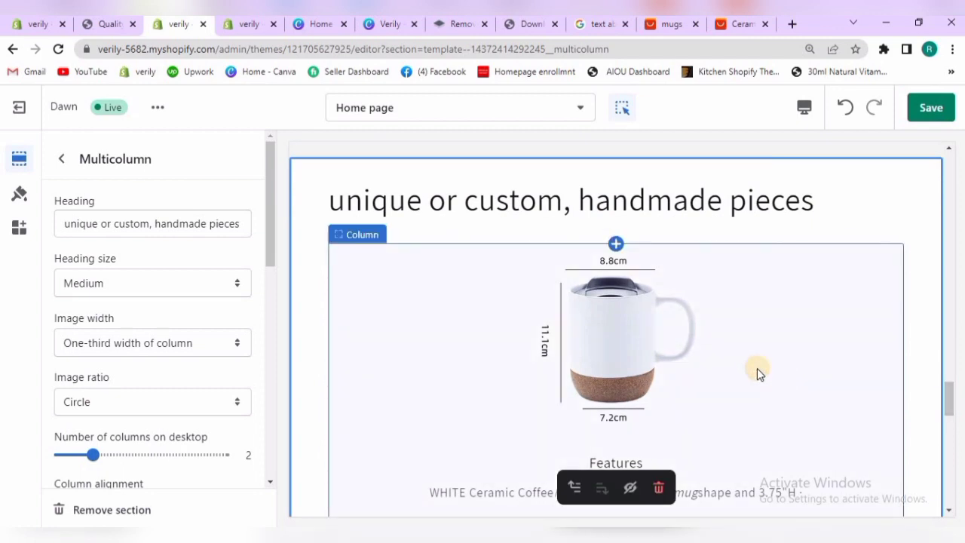
pyautogui.click(756, 367)
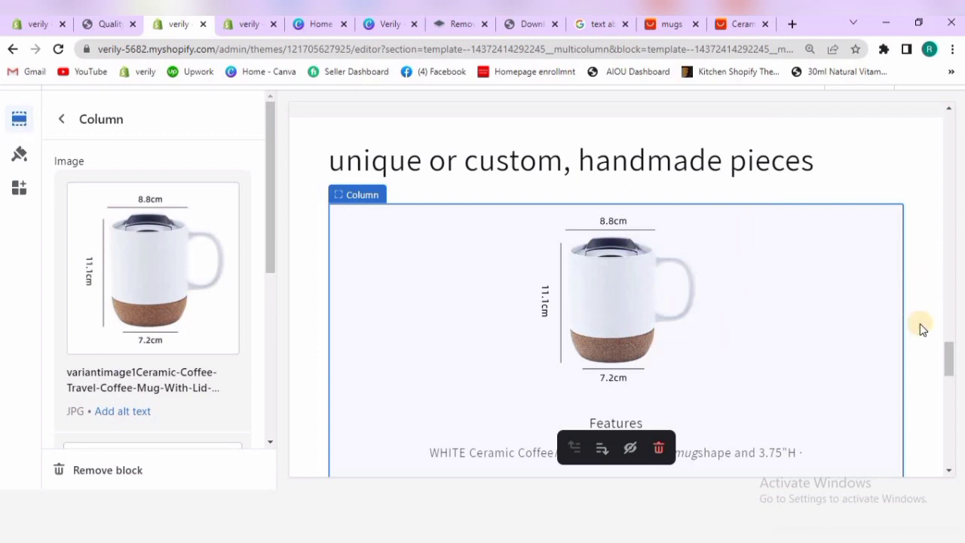
pyautogui.scroll(1, 954, 384)
pyautogui.moveTo(951, 397); pyautogui.dragTo(945, 423)
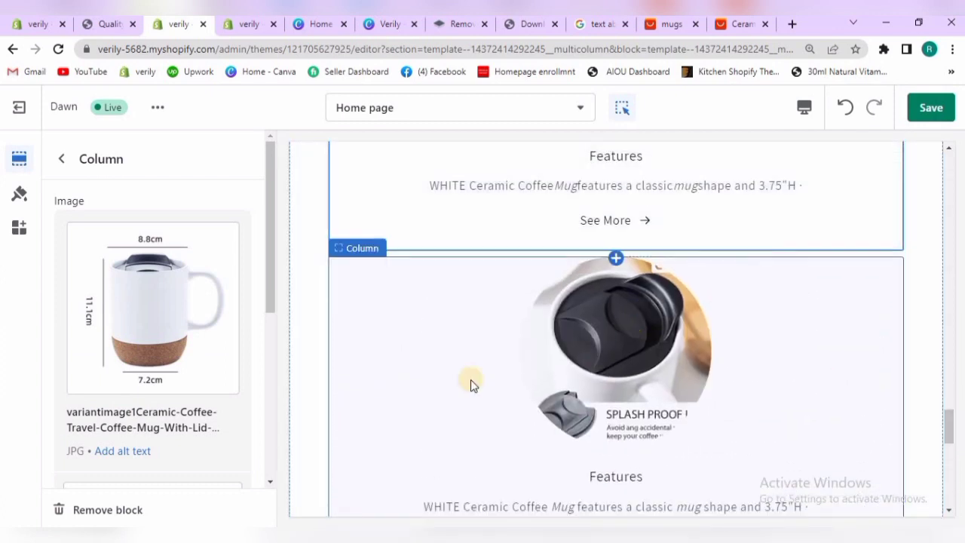
pyautogui.click(62, 162)
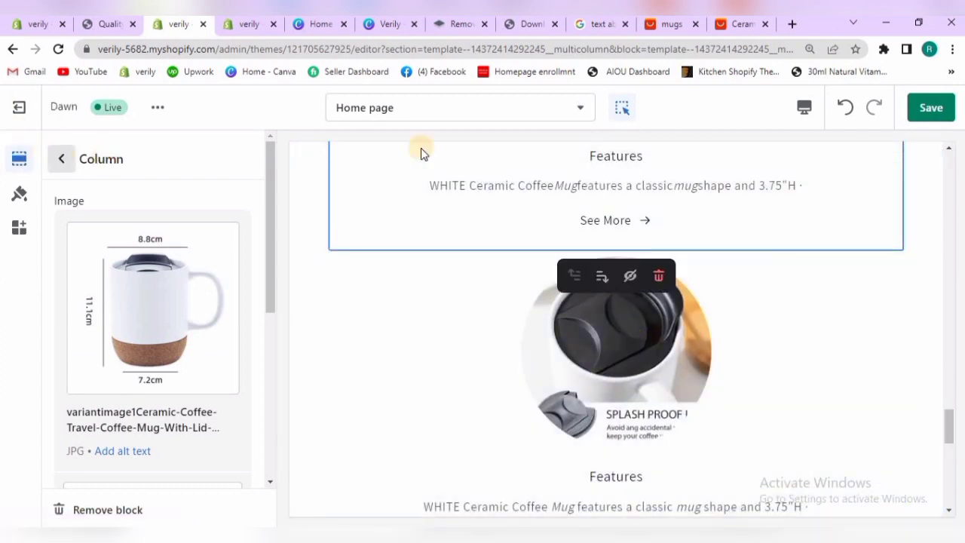
pyautogui.click(931, 117)
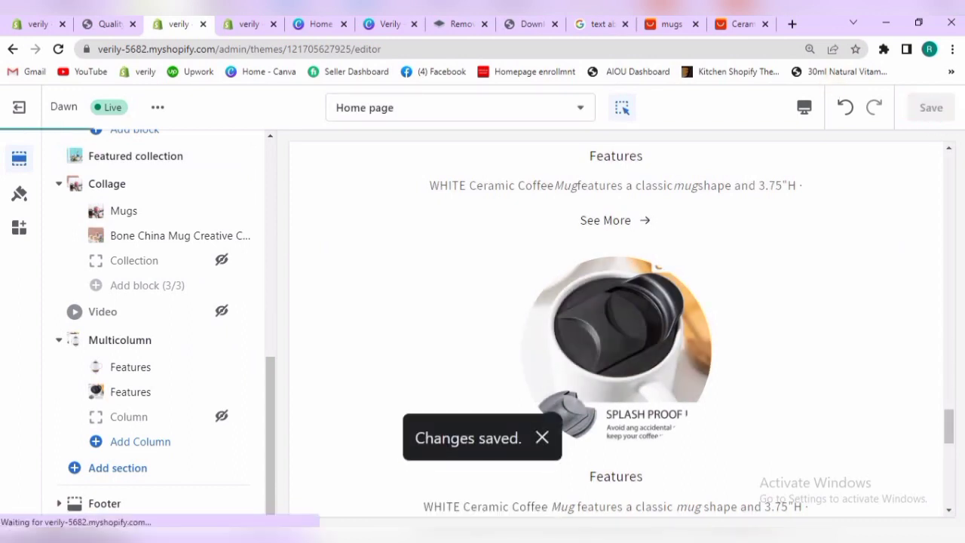
# Switch to the live storefront's home page and check the Policies submenu in the header, then collapse it
pyautogui.click(103, 24)
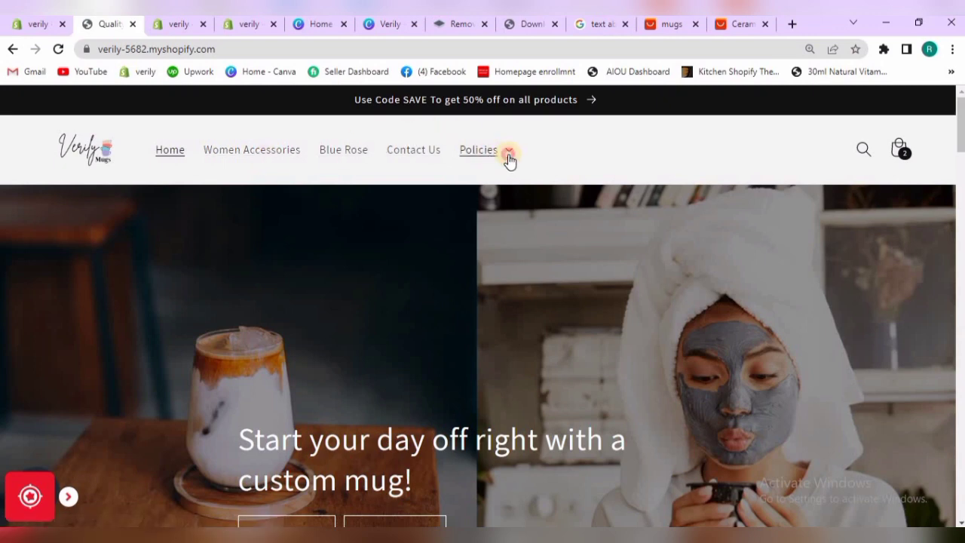
pyautogui.click(484, 157)
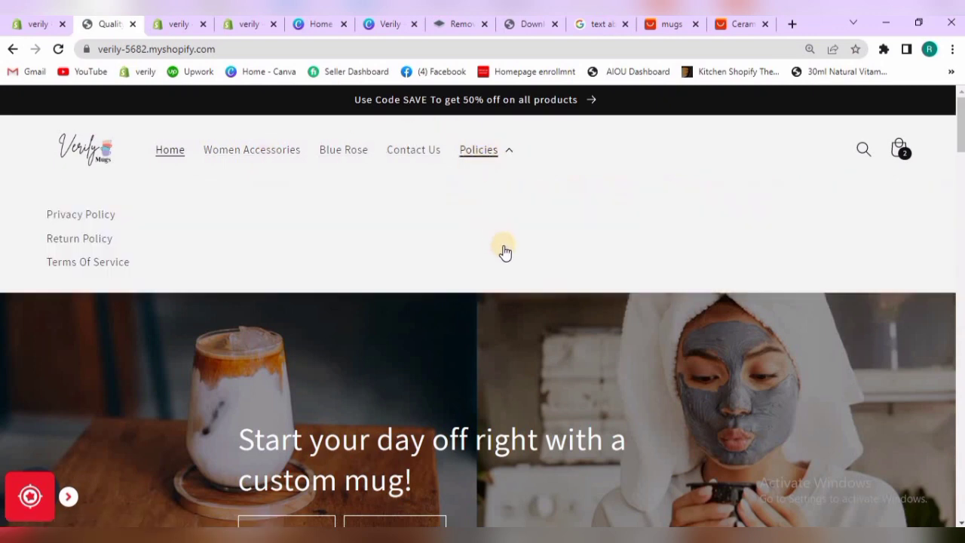
pyautogui.click(536, 326)
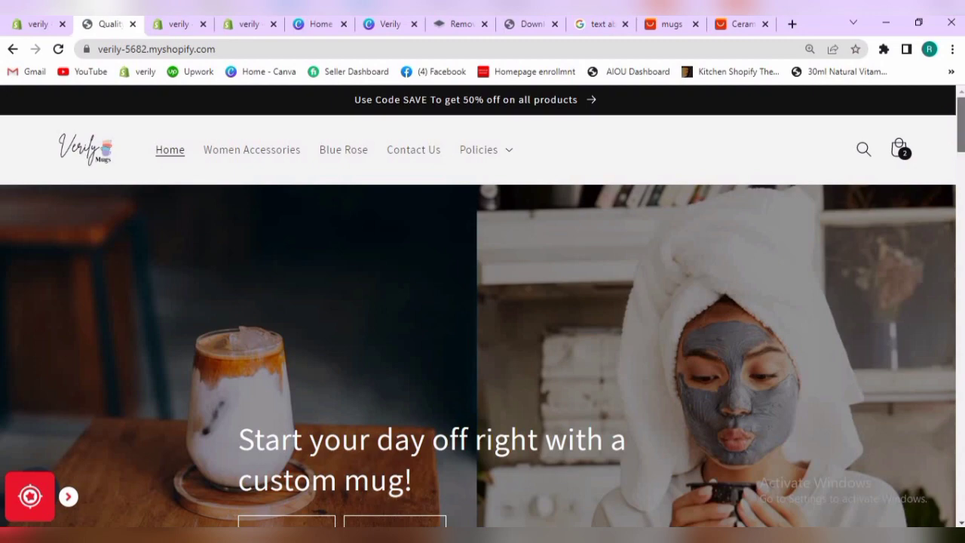
# Review the live storefront's home page from the banner through the product, collage and multicolumn sections to the footer
pyautogui.scroll(-8, 565, 196)
pyautogui.scroll(1, 565, 196)
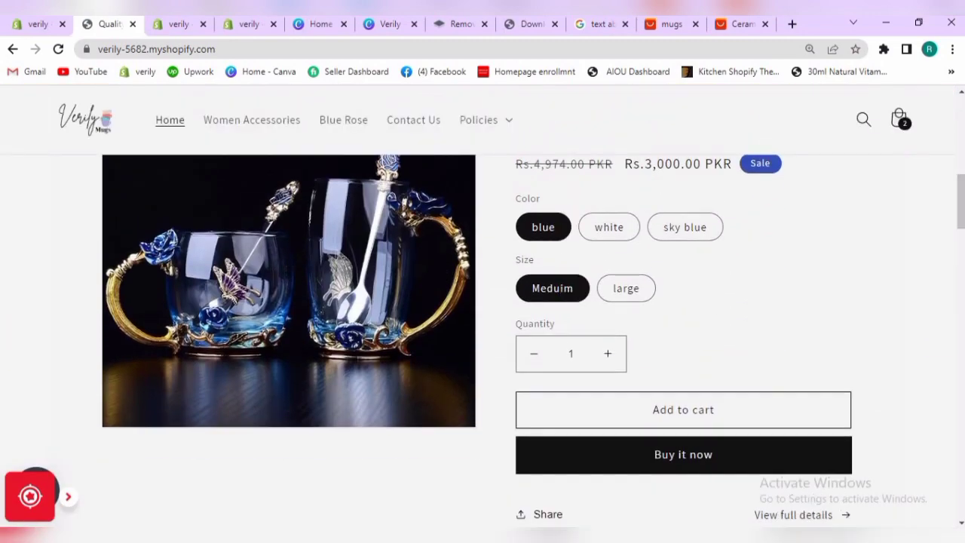
pyautogui.scroll(-10, 959, 218)
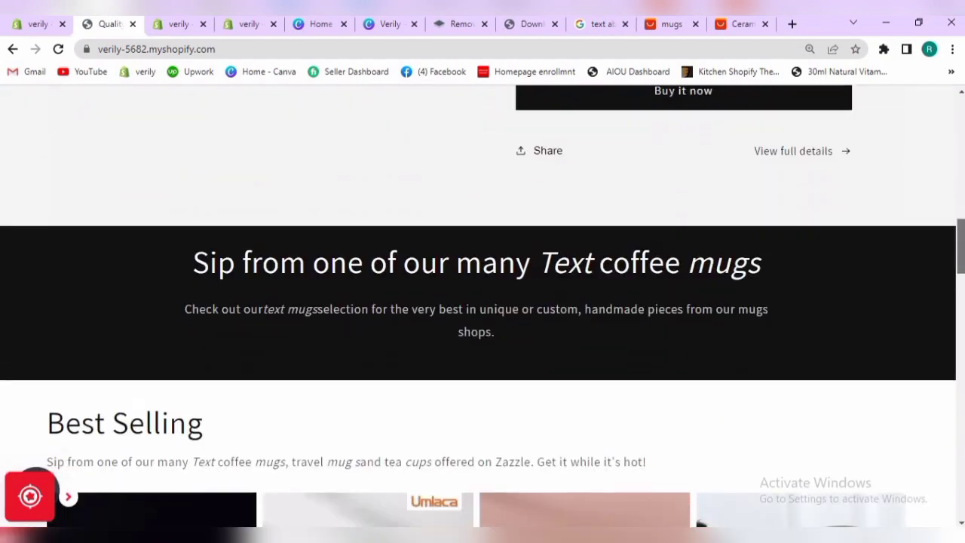
pyautogui.scroll(-1, 482, 314)
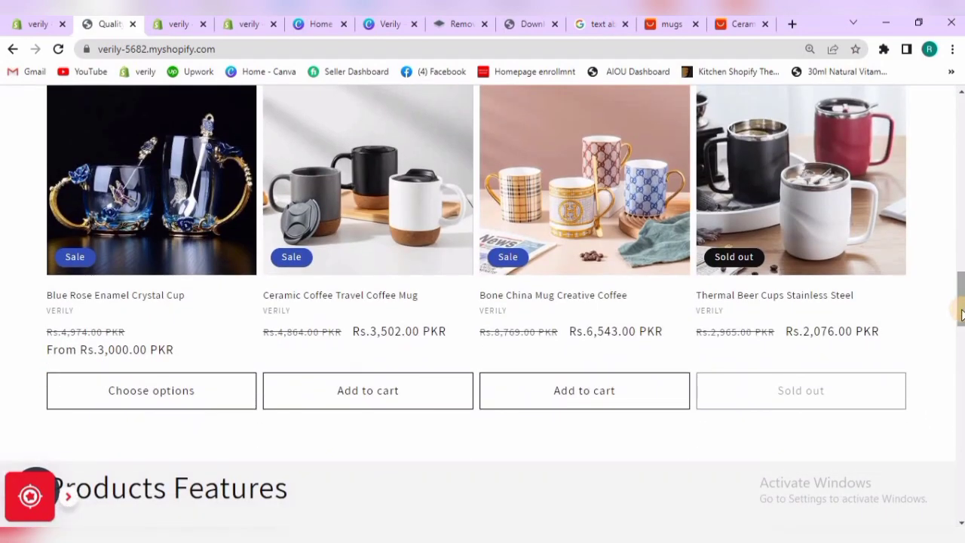
pyautogui.scroll(-6, 961, 344)
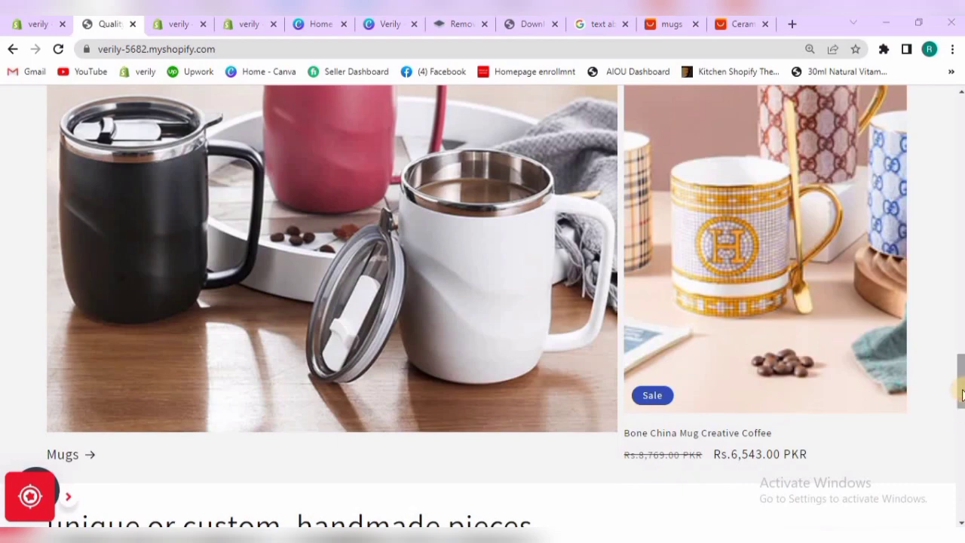
pyautogui.scroll(-6, 961, 407)
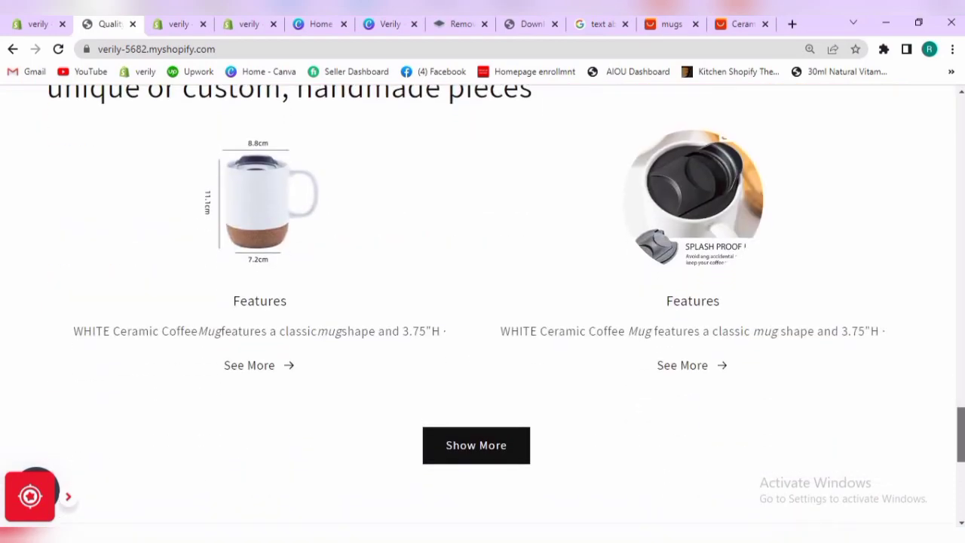
pyautogui.scroll(-6, 961, 464)
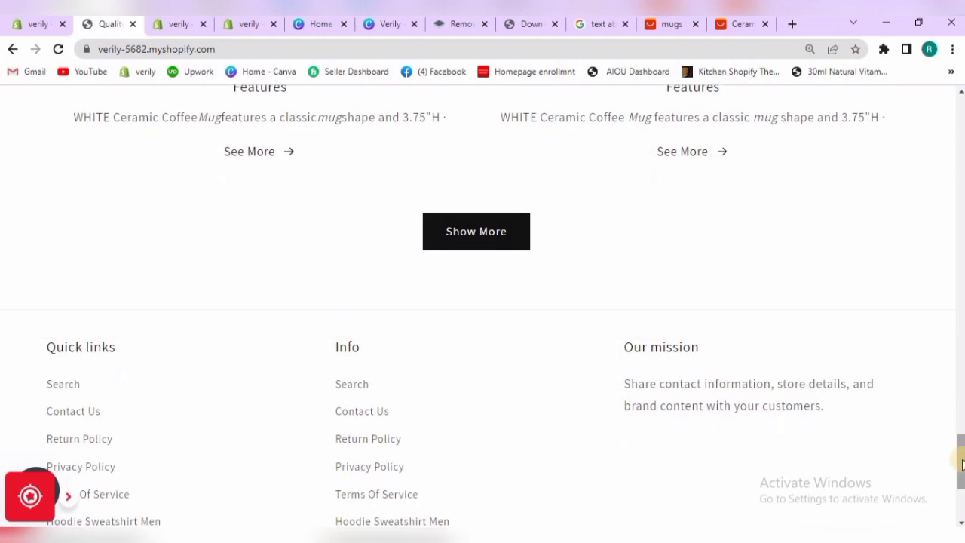
pyautogui.scroll(-3, 960, 472)
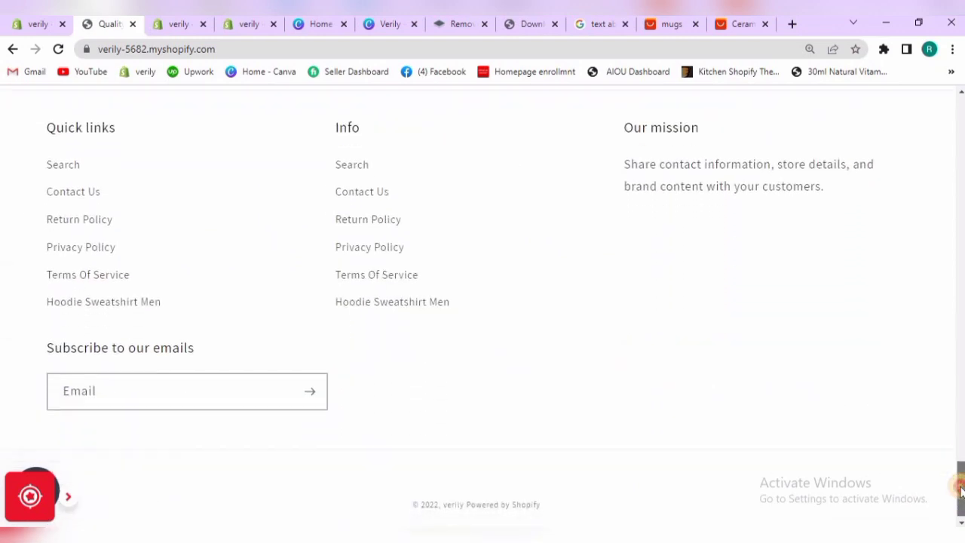
pyautogui.scroll(1, 958, 478)
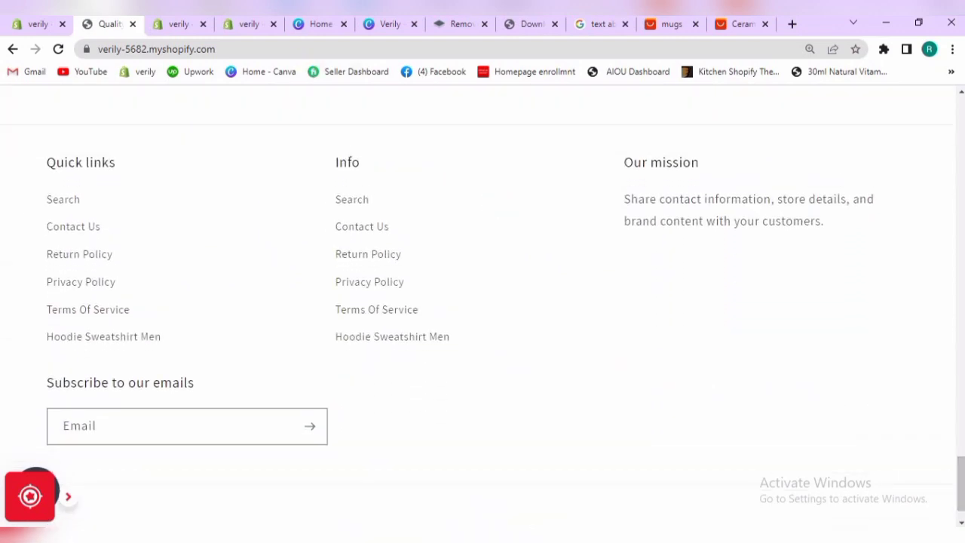
# Return to the theme editor and set the Footer section's color scheme to Accent 1 after trying Accent 2
pyautogui.click(173, 25)
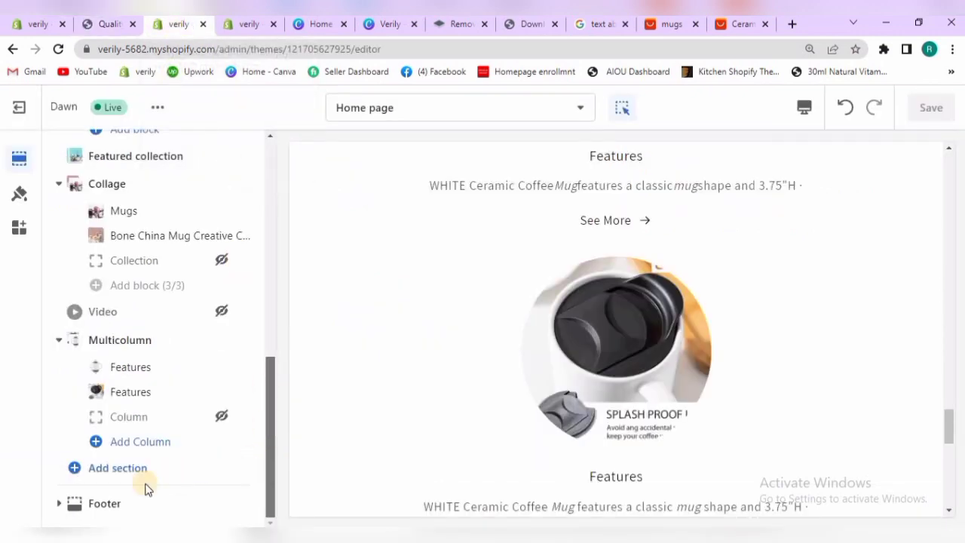
pyautogui.click(112, 504)
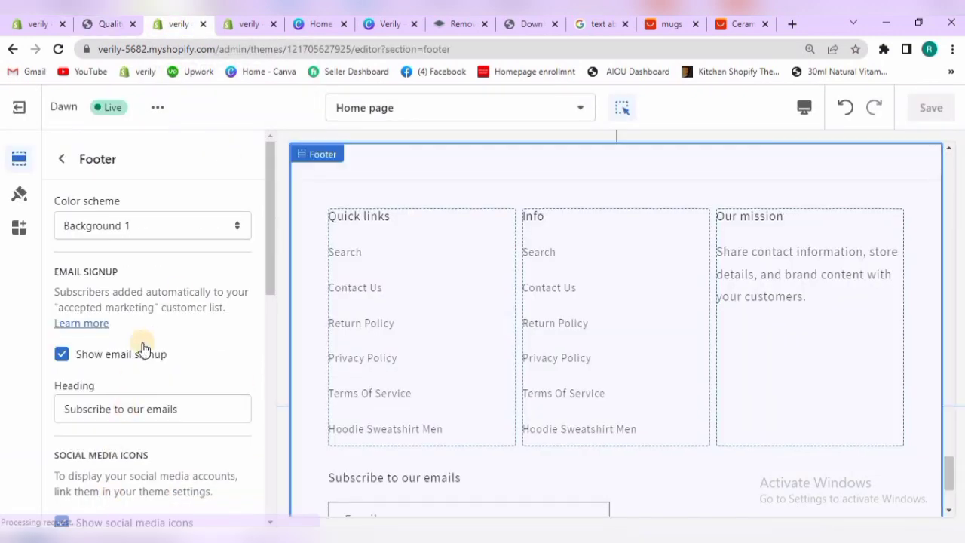
pyautogui.click(219, 225)
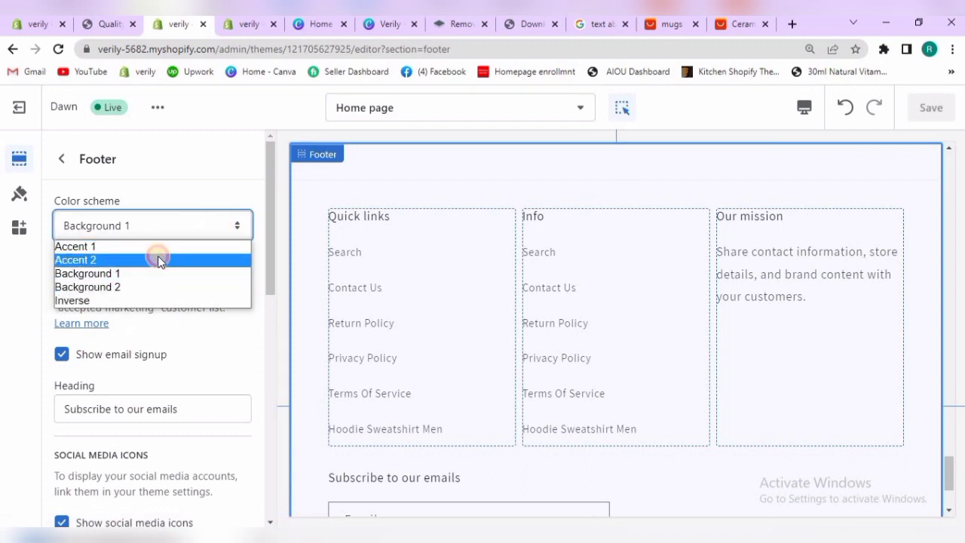
pyautogui.click(158, 259)
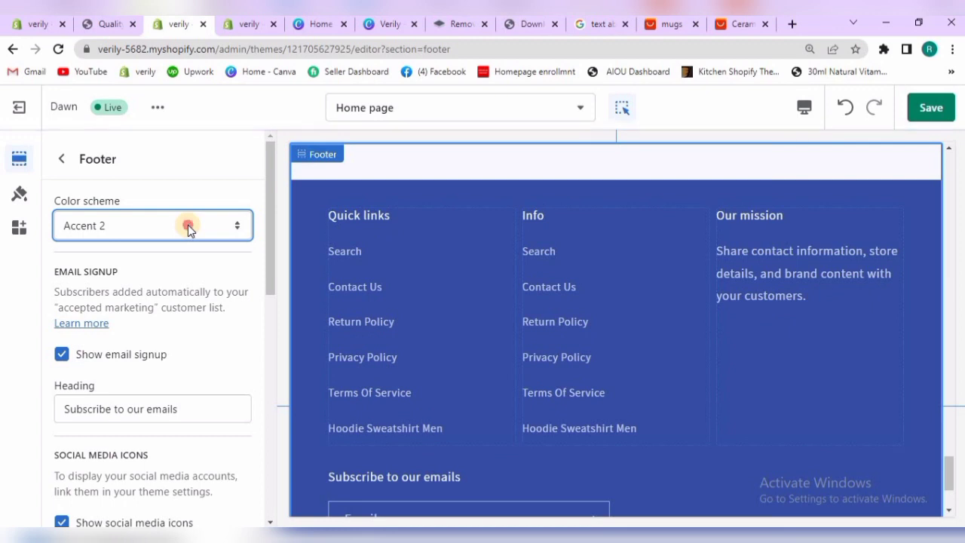
pyautogui.click(188, 225)
pyautogui.click(180, 247)
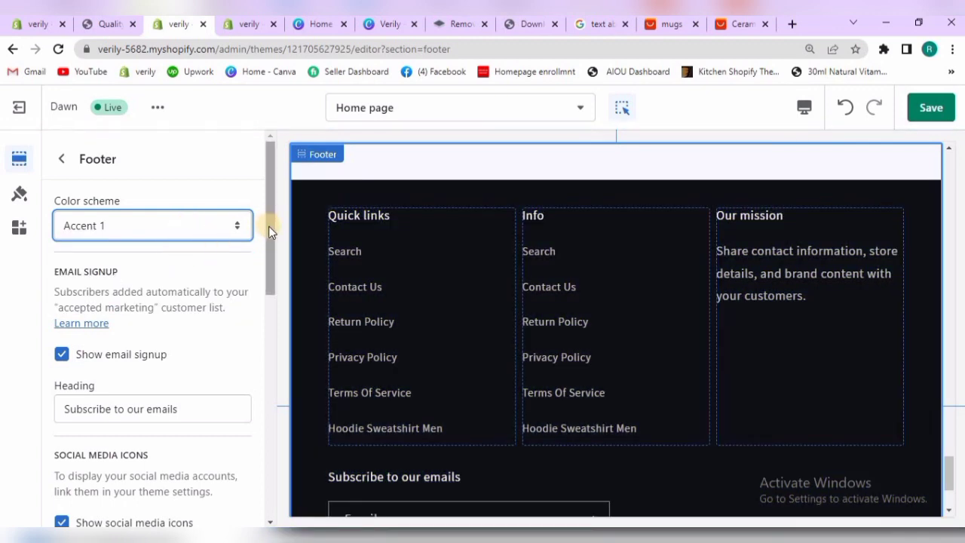
# Examine the footer's email signup and social media settings and try the email field in the preview
pyautogui.scroll(-2, 267, 251)
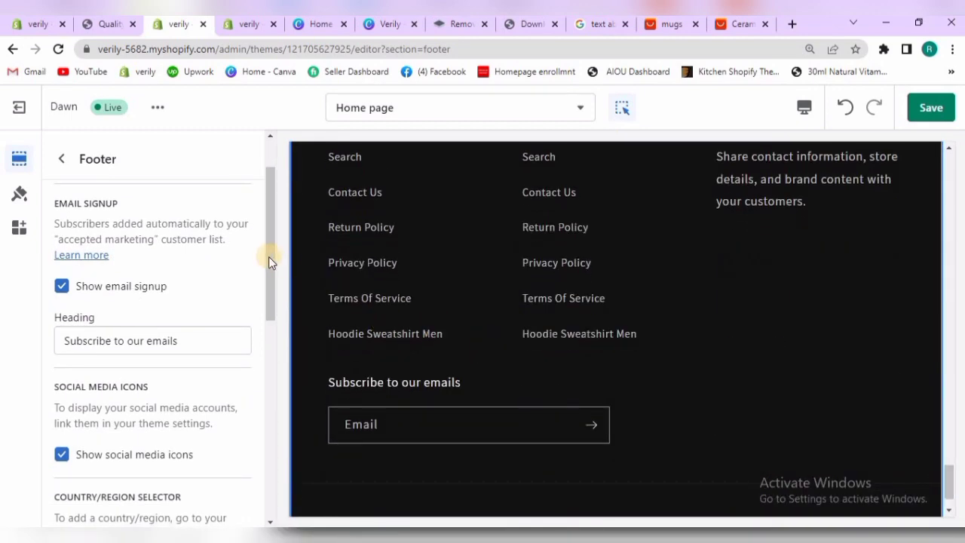
pyautogui.moveTo(269, 260); pyautogui.dragTo(273, 291)
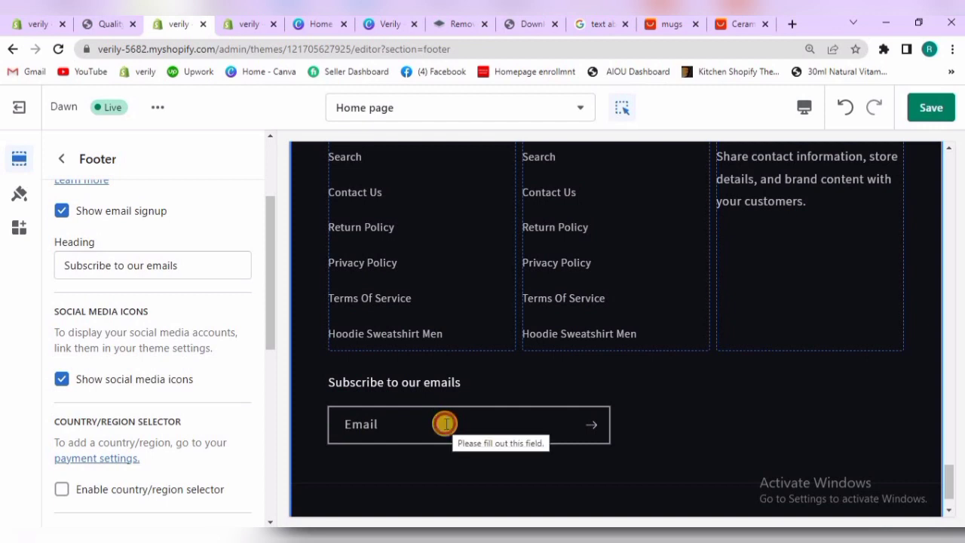
pyautogui.click(444, 423)
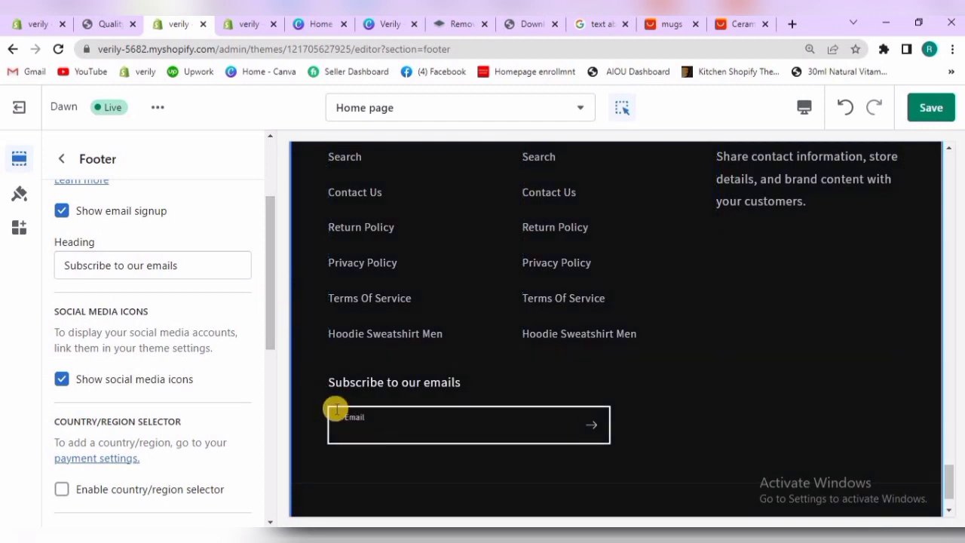
pyautogui.moveTo(273, 286); pyautogui.dragTo(273, 291)
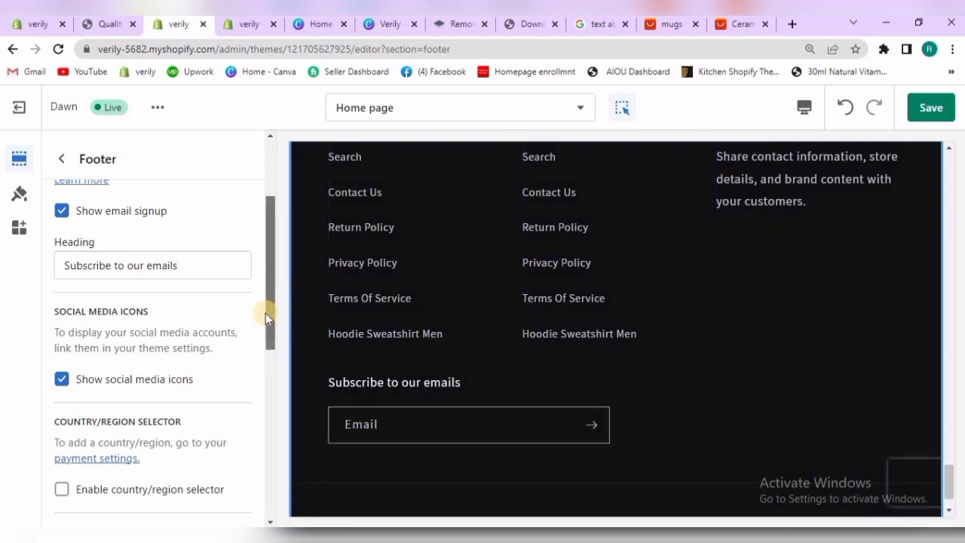
pyautogui.scroll(-2, 265, 324)
pyautogui.scroll(3, 269, 240)
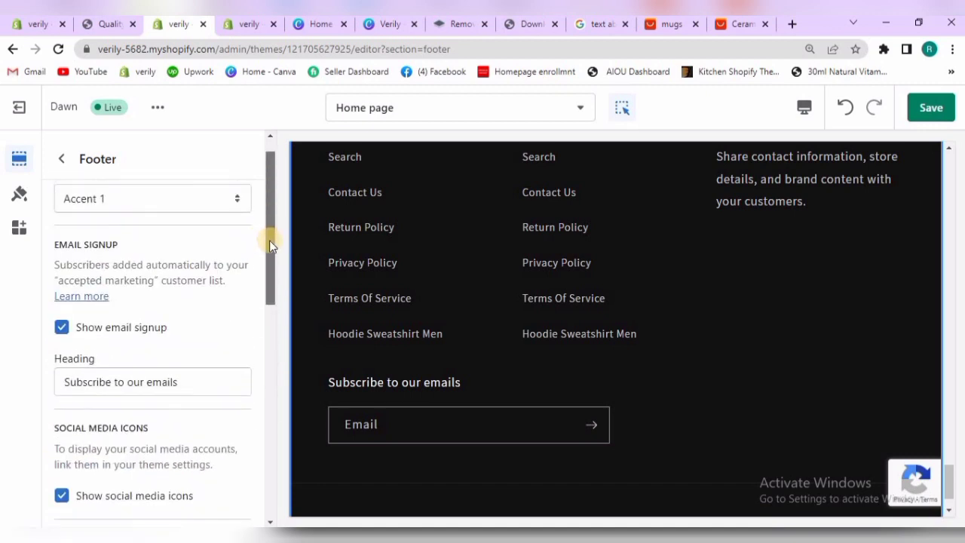
pyautogui.scroll(1, 270, 233)
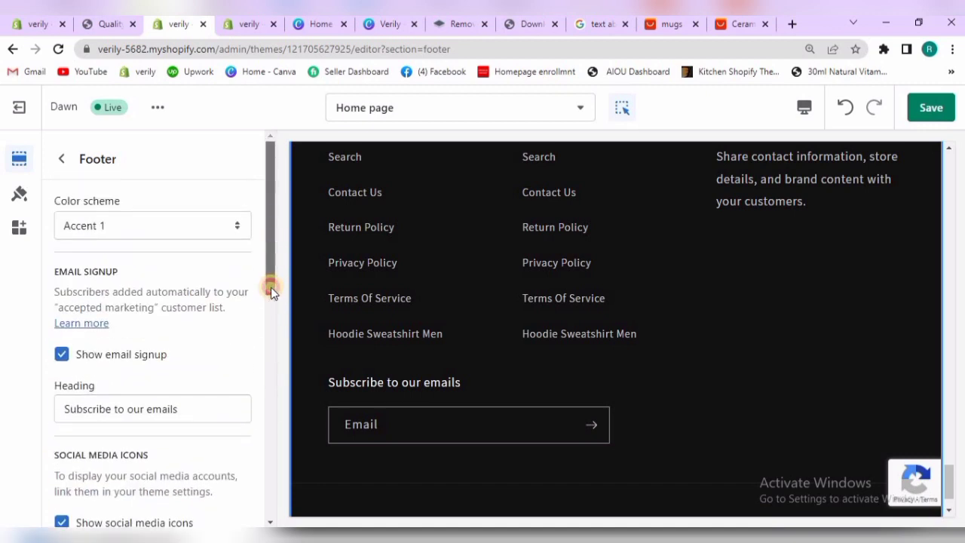
# Enable the country/region selector and the language selector for the footer
pyautogui.scroll(-5, 270, 291)
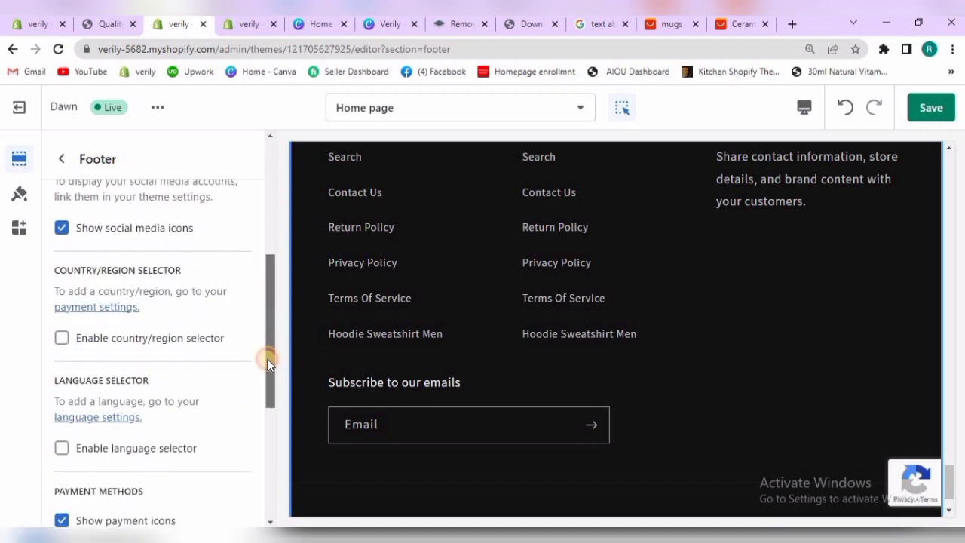
pyautogui.scroll(-1, 269, 363)
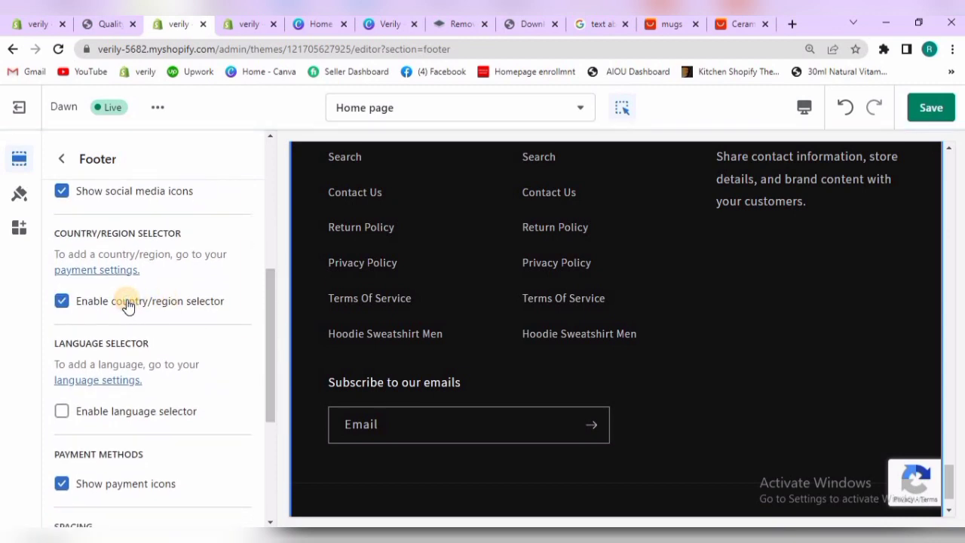
pyautogui.moveTo(265, 342); pyautogui.dragTo(267, 387)
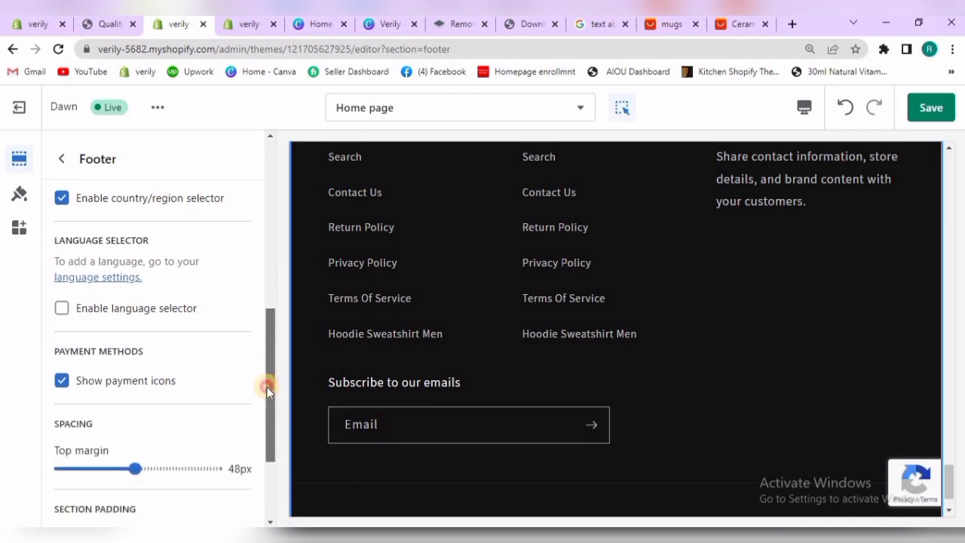
pyautogui.click(137, 300)
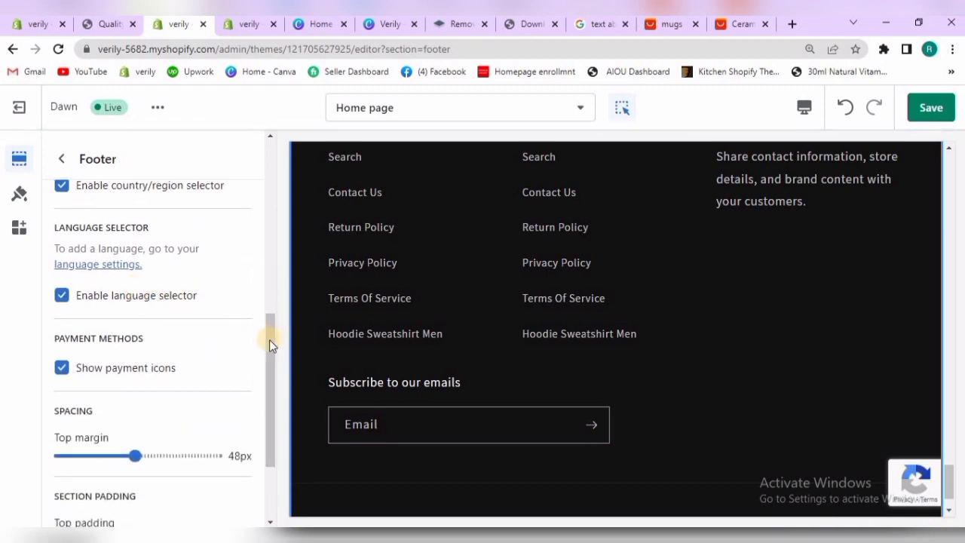
# Set the footer's top margin, top padding and bottom padding to 8px each and check the spacing in the preview
pyautogui.moveTo(270, 358); pyautogui.dragTo(269, 417)
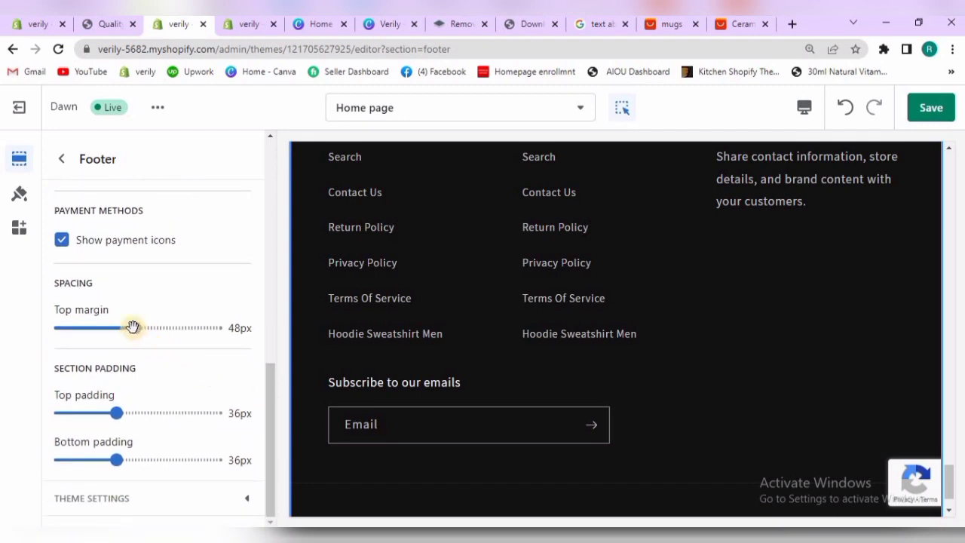
pyautogui.moveTo(125, 326); pyautogui.dragTo(98, 327)
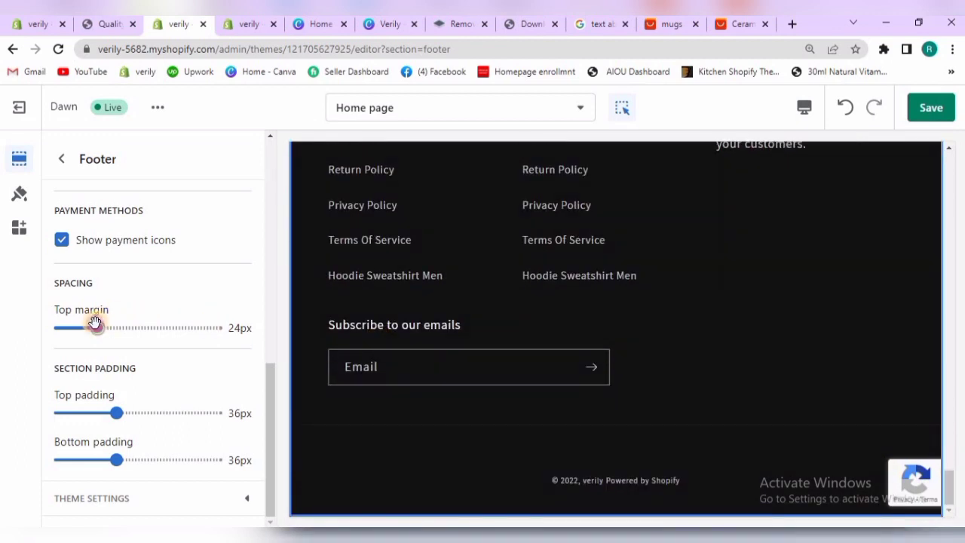
pyautogui.moveTo(87, 323); pyautogui.dragTo(83, 324)
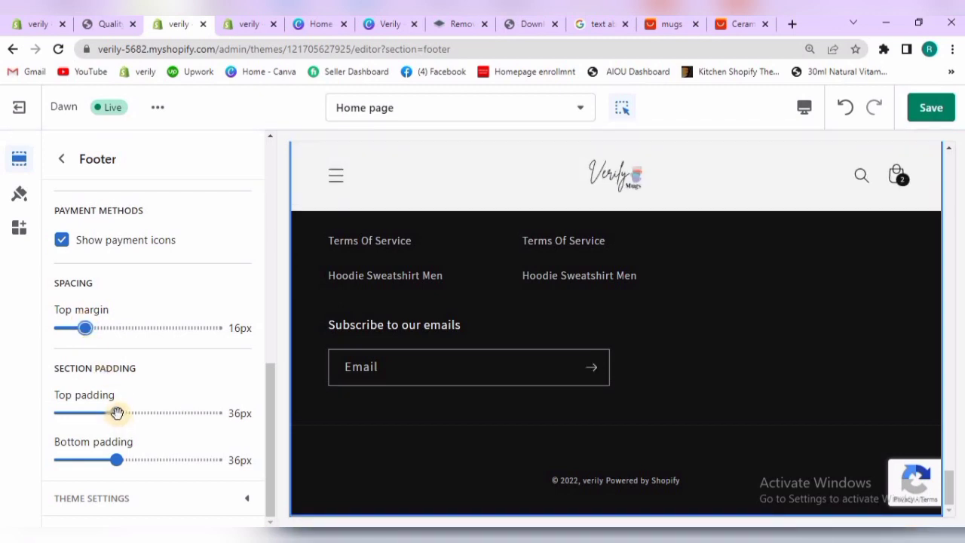
pyautogui.moveTo(97, 412); pyautogui.dragTo(72, 411)
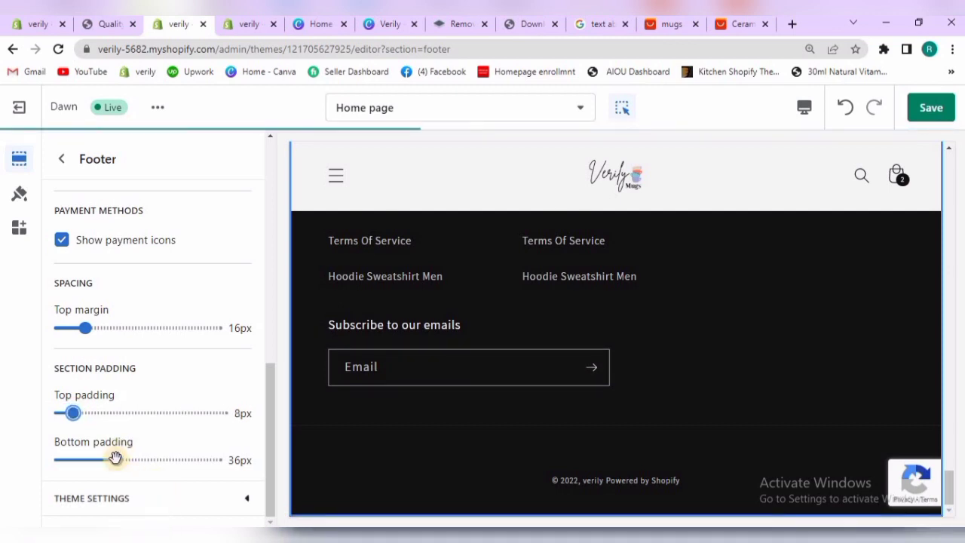
pyautogui.moveTo(116, 458); pyautogui.dragTo(71, 459)
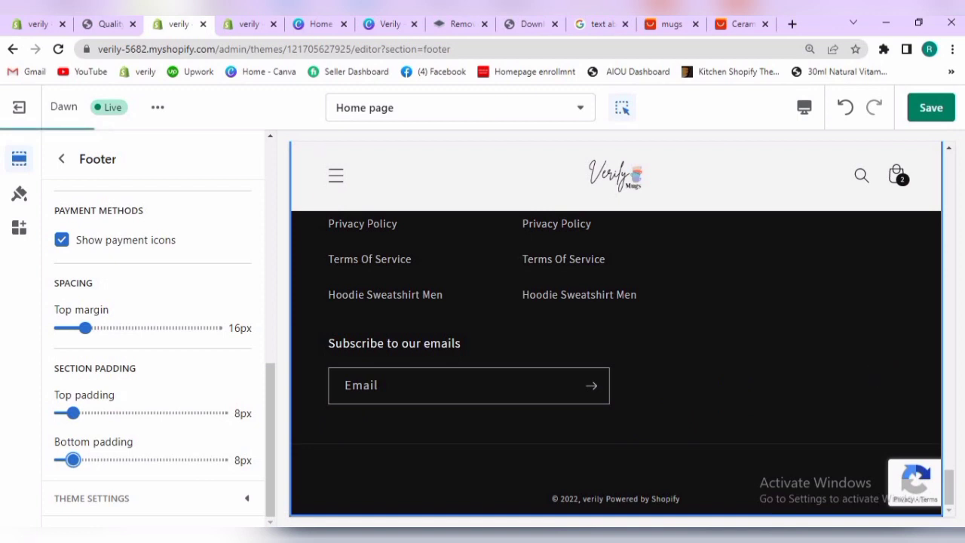
pyautogui.scroll(3, 947, 484)
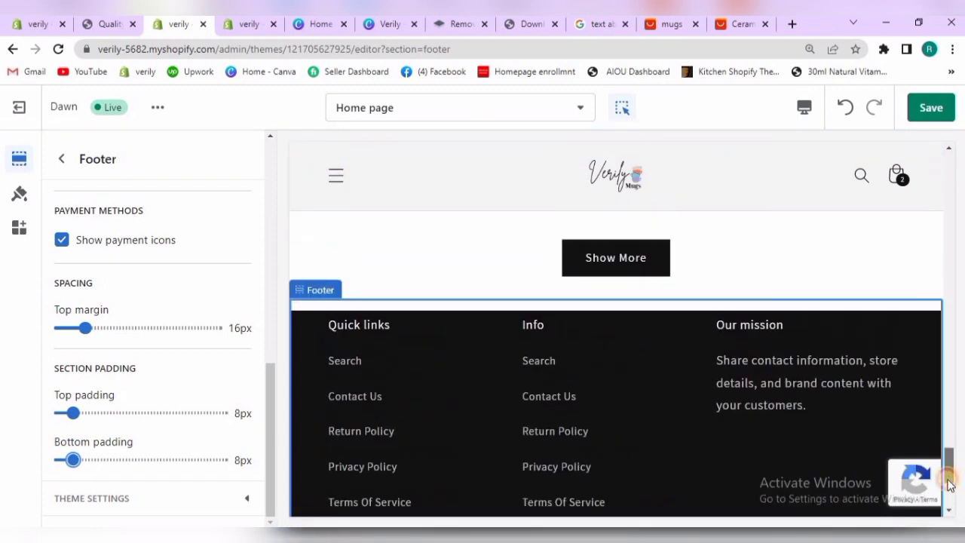
pyautogui.scroll(-3, 948, 484)
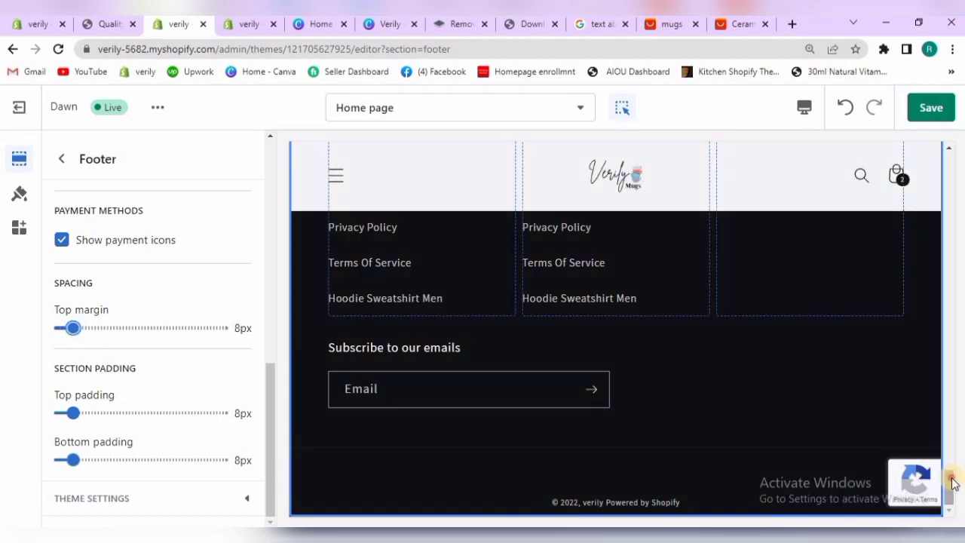
pyautogui.moveTo(950, 475); pyautogui.dragTo(954, 513)
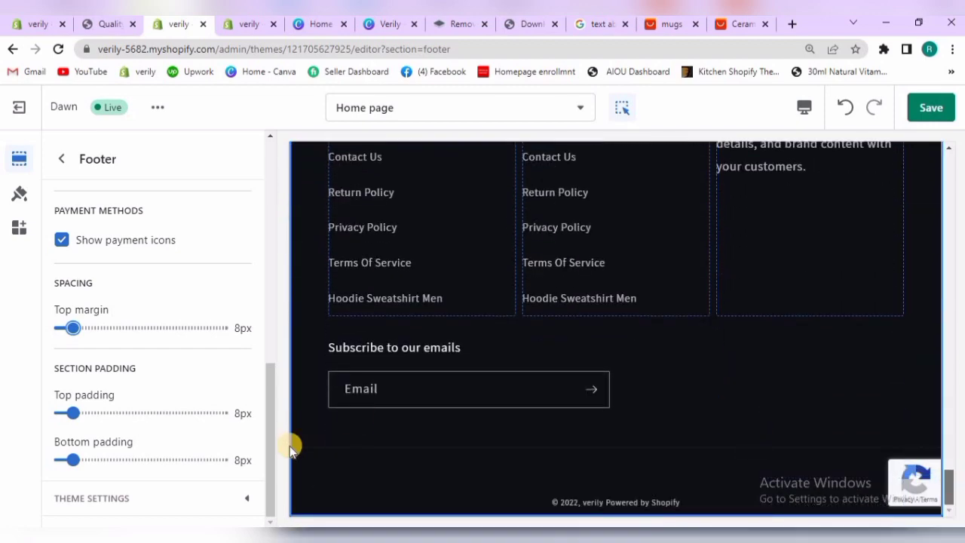
# Go back to the section list, look at the footer's Quick links block in the preview, and reopen the Footer settings
pyautogui.moveTo(271, 429); pyautogui.dragTo(268, 233)
pyautogui.moveTo(267, 189); pyautogui.dragTo(263, 152)
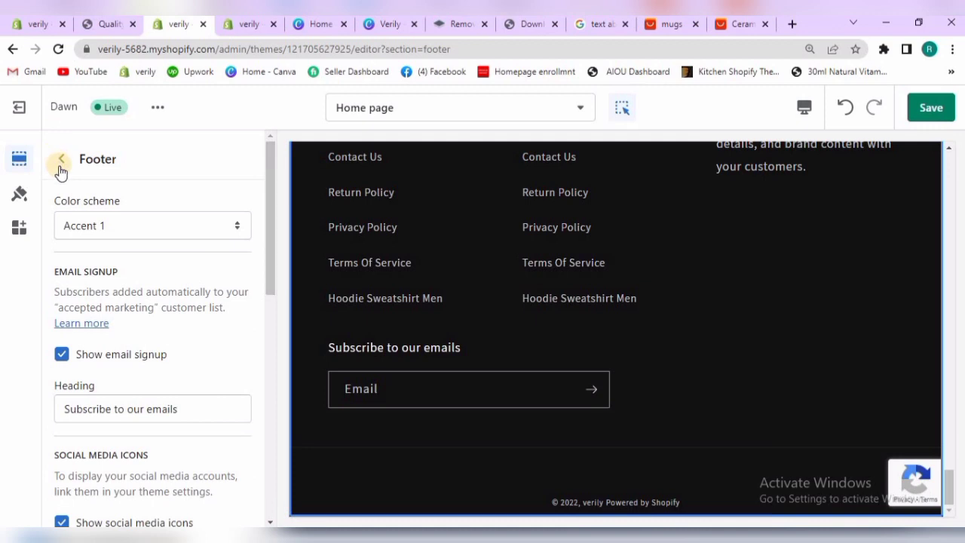
pyautogui.click(61, 171)
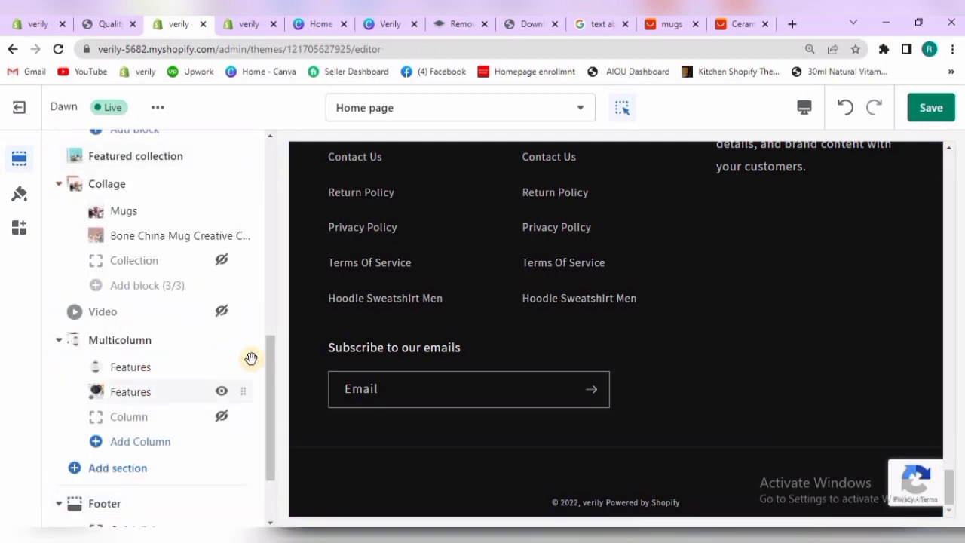
pyautogui.moveTo(267, 409); pyautogui.dragTo(263, 459)
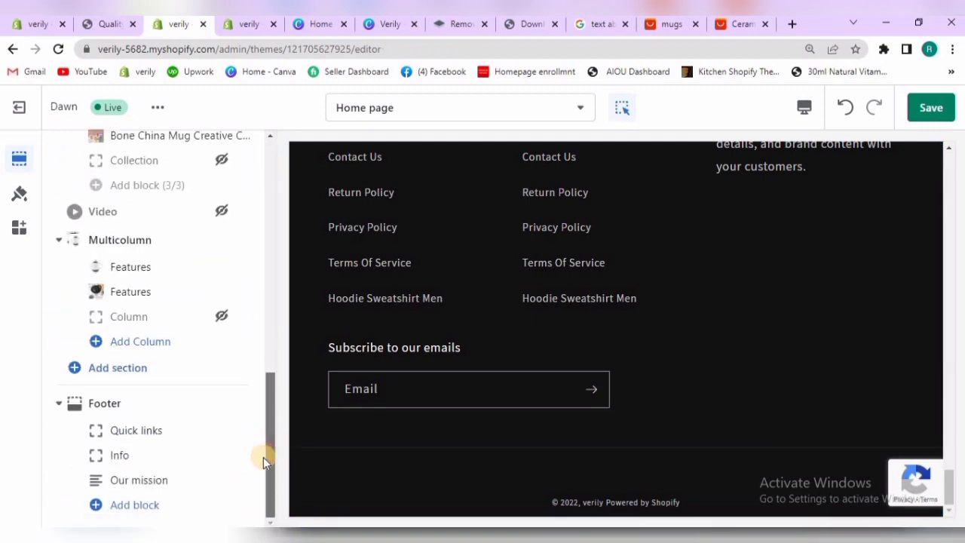
pyautogui.click(141, 438)
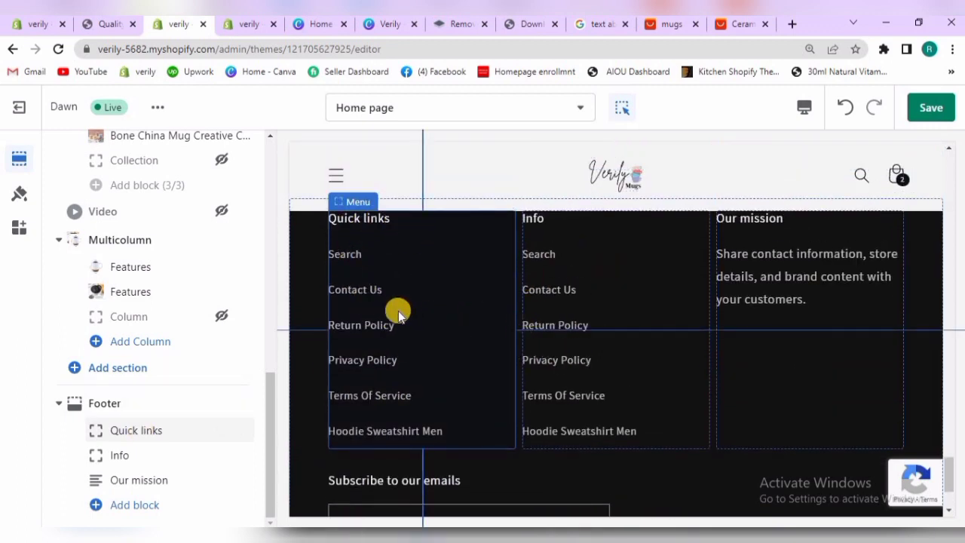
pyautogui.click(109, 402)
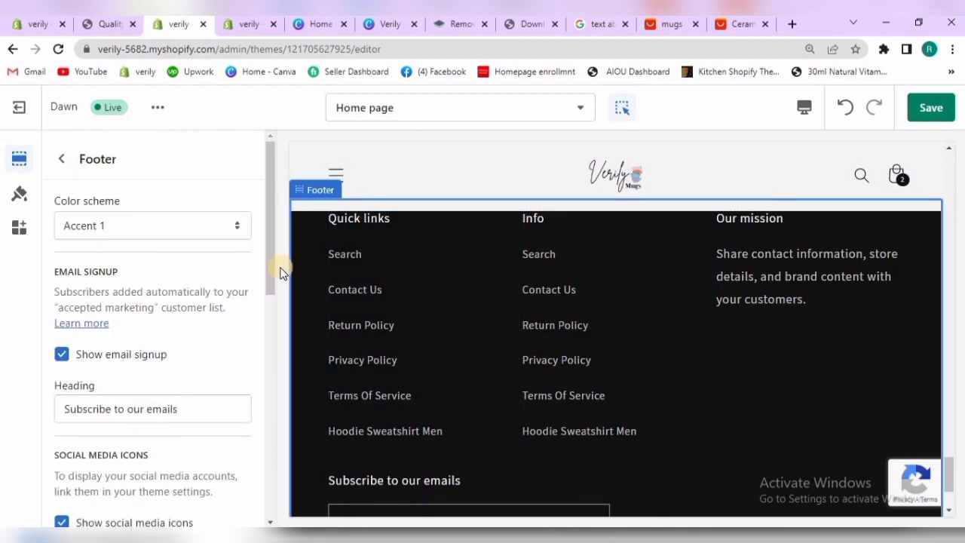
# Set the footer's top padding to 24px and bottom padding to 16px, and return to the section list
pyautogui.moveTo(270, 266); pyautogui.dragTo(265, 382)
pyautogui.click(269, 501)
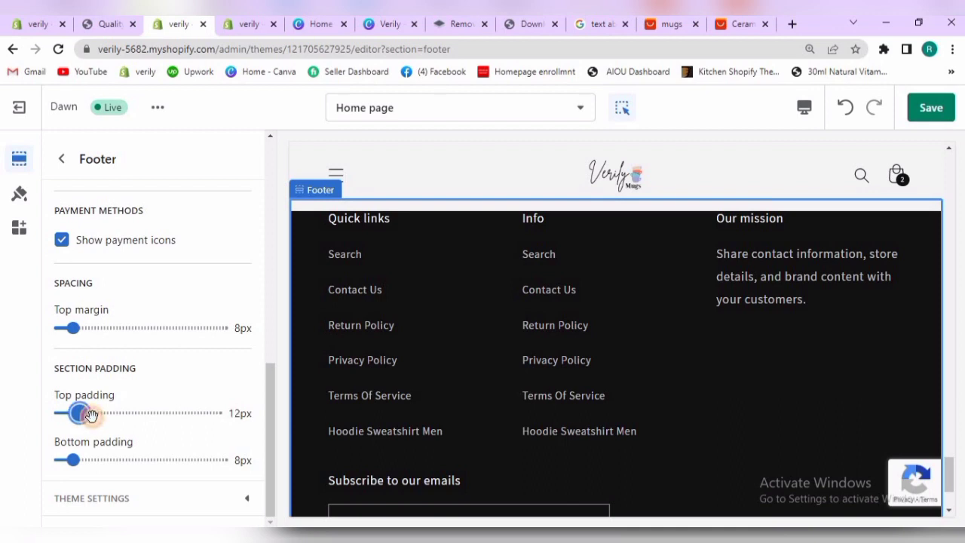
pyautogui.moveTo(90, 415); pyautogui.dragTo(97, 414)
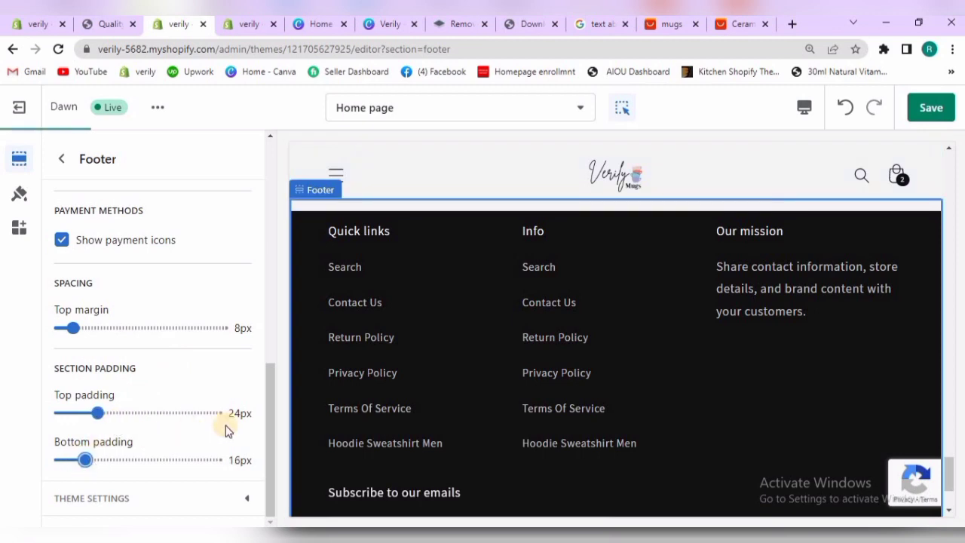
pyautogui.click(64, 160)
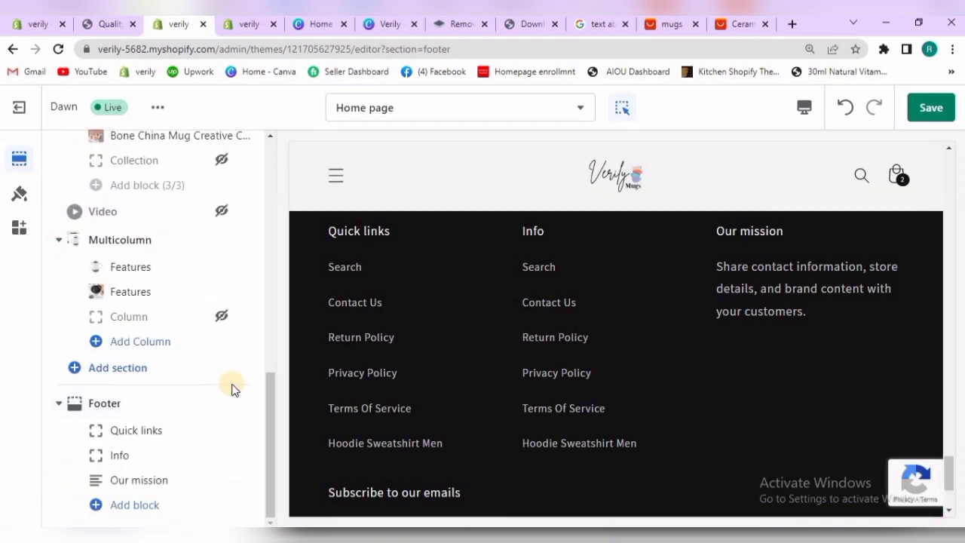
# Hide the footer's Info block and move the Our mission block above Quick links
pyautogui.click(151, 429)
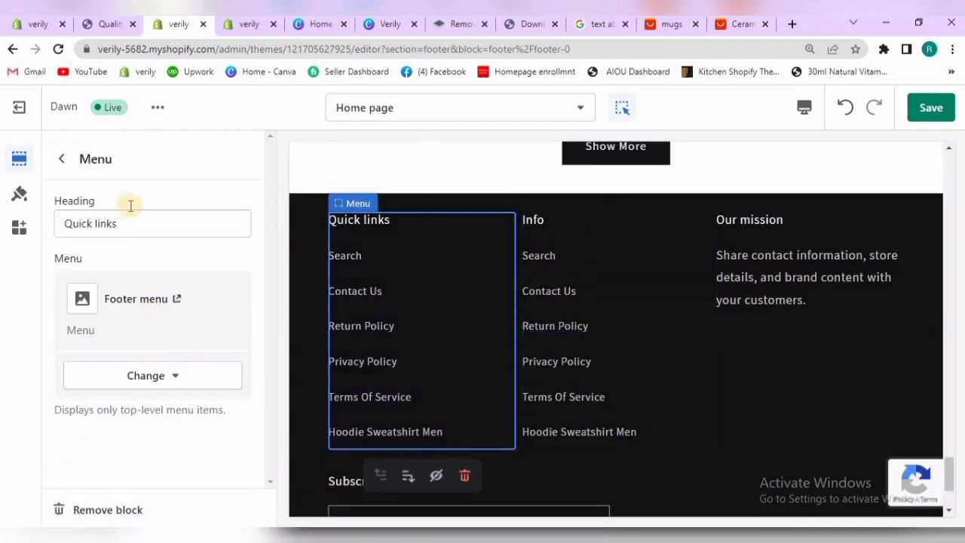
pyautogui.click(66, 162)
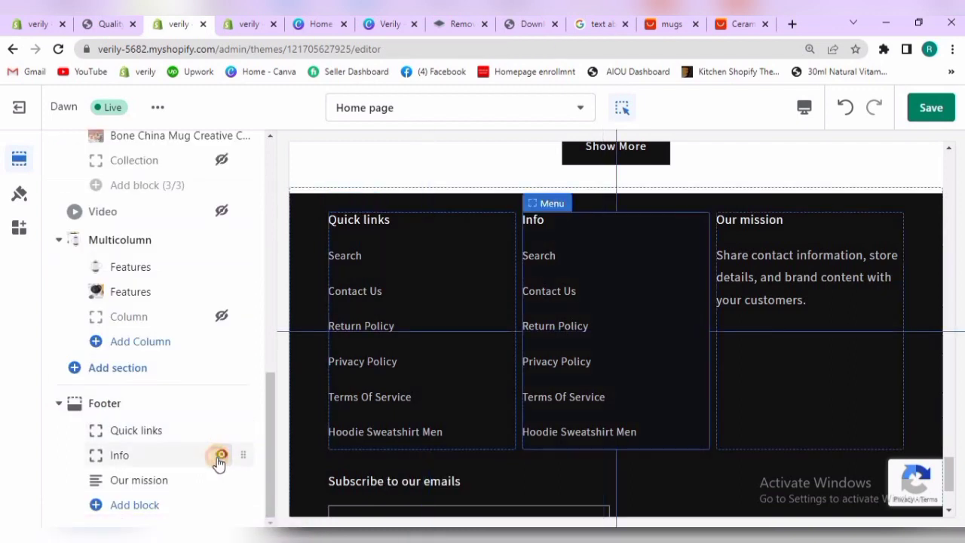
pyautogui.click(220, 457)
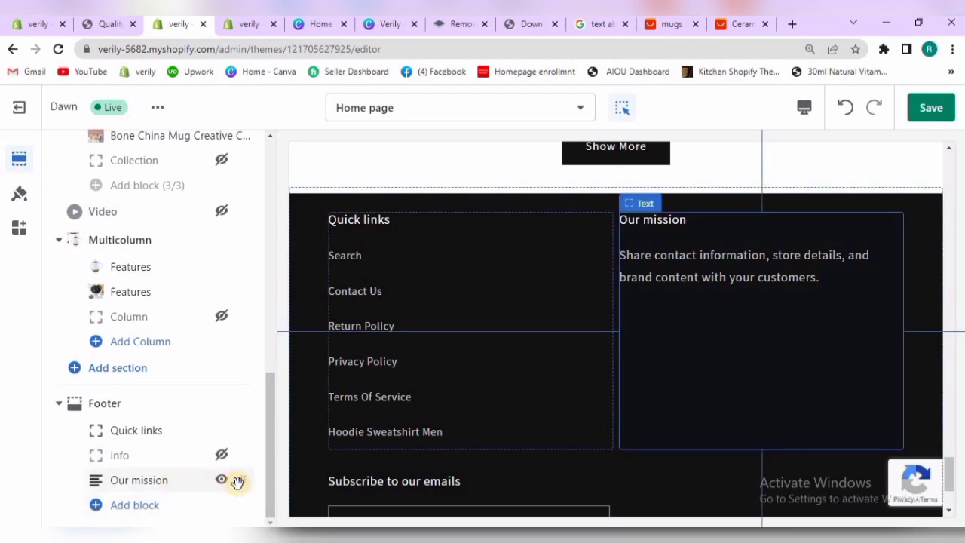
pyautogui.moveTo(238, 467); pyautogui.dragTo(242, 422)
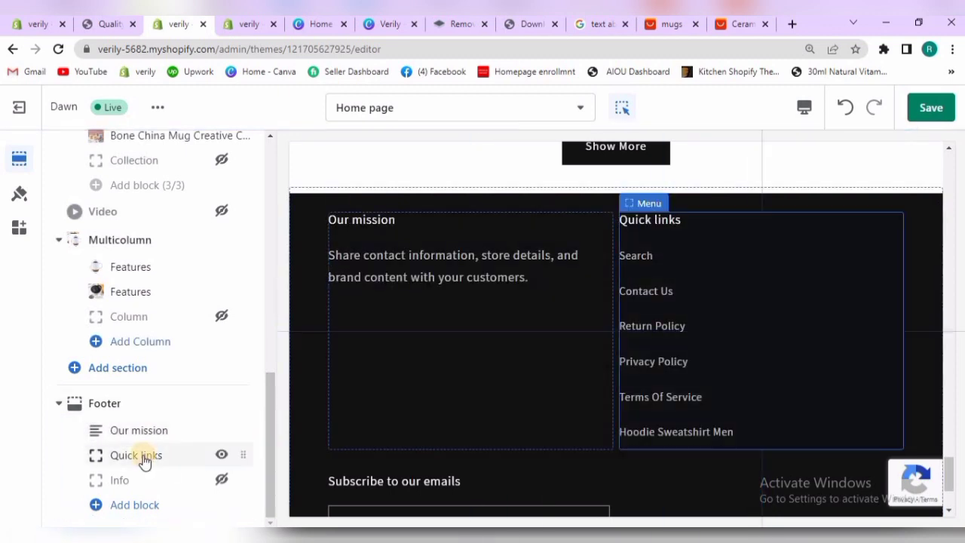
pyautogui.click(607, 486)
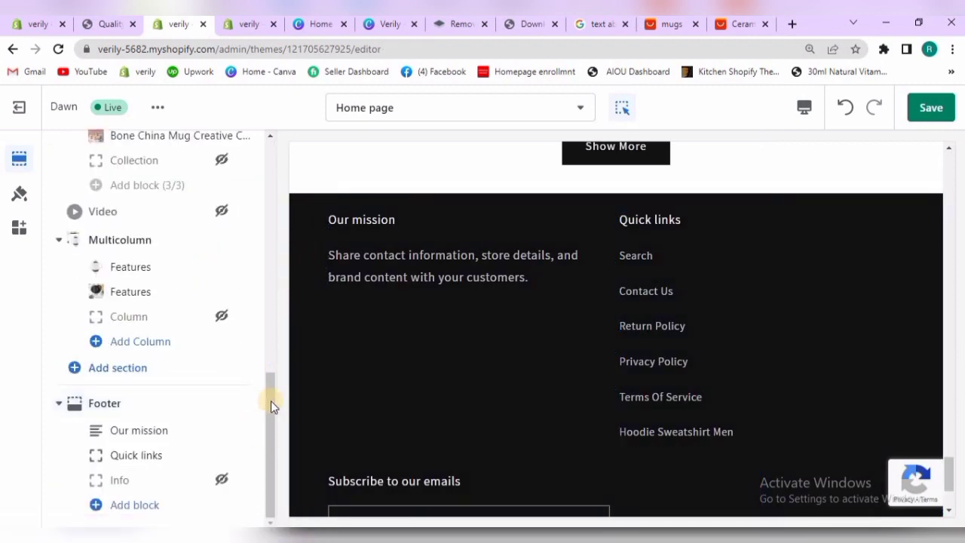
# Add an Image block to the footer and open the image library for it
pyautogui.click(119, 511)
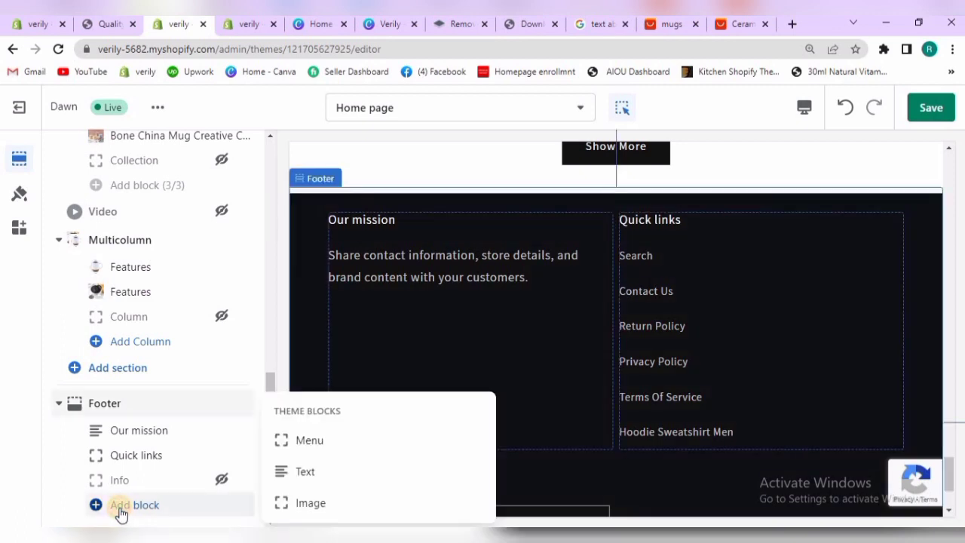
pyautogui.click(312, 502)
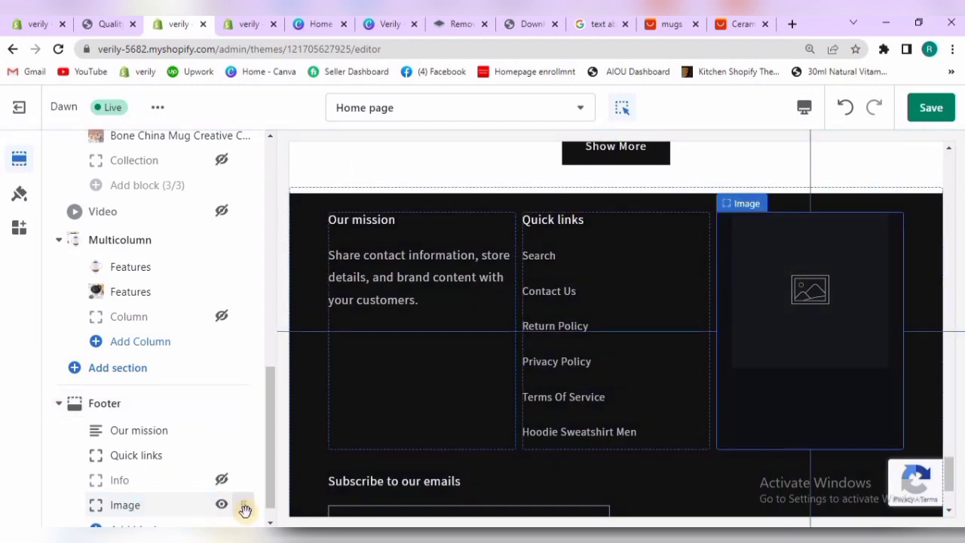
pyautogui.click(165, 508)
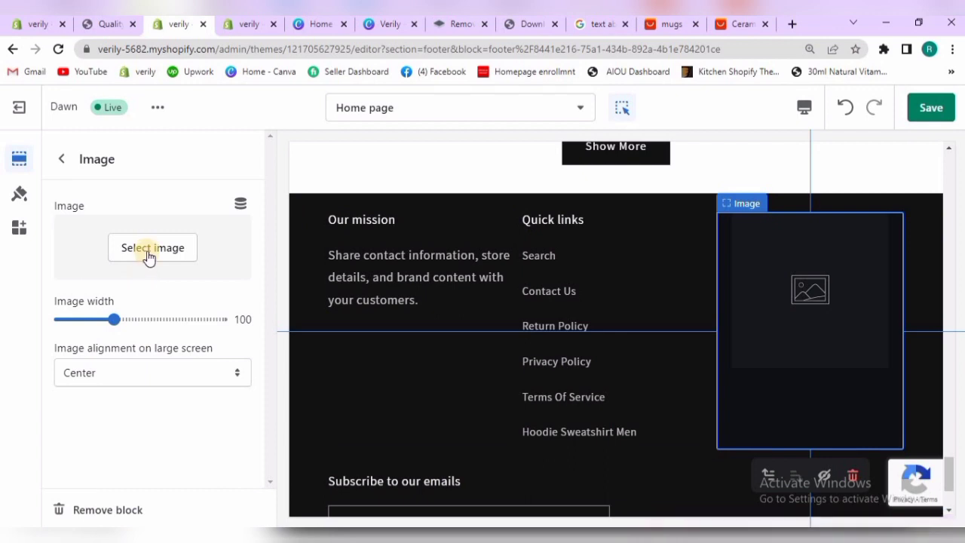
pyautogui.click(149, 254)
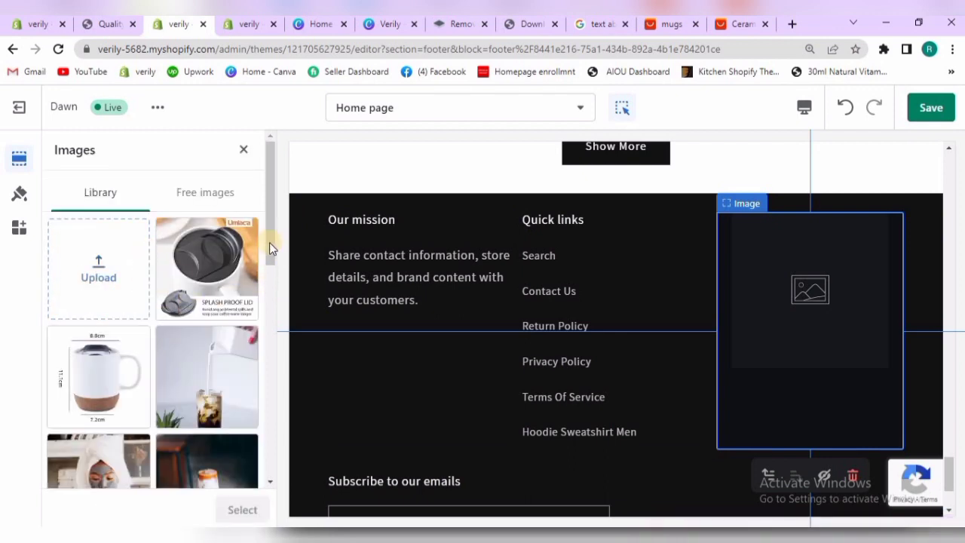
# Try the two transparent Verily Mugs logos from the library in the footer's Image block
pyautogui.moveTo(269, 241); pyautogui.dragTo(264, 352)
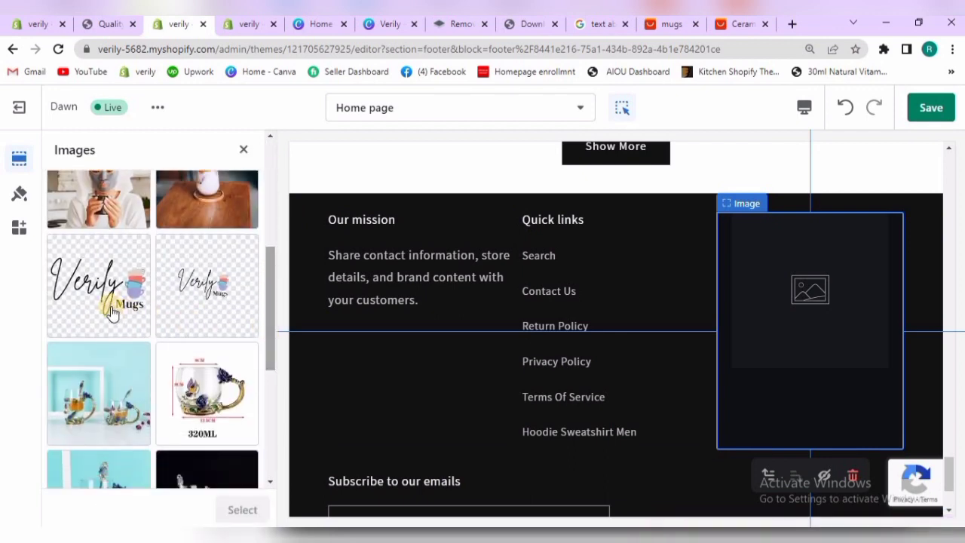
pyautogui.click(111, 312)
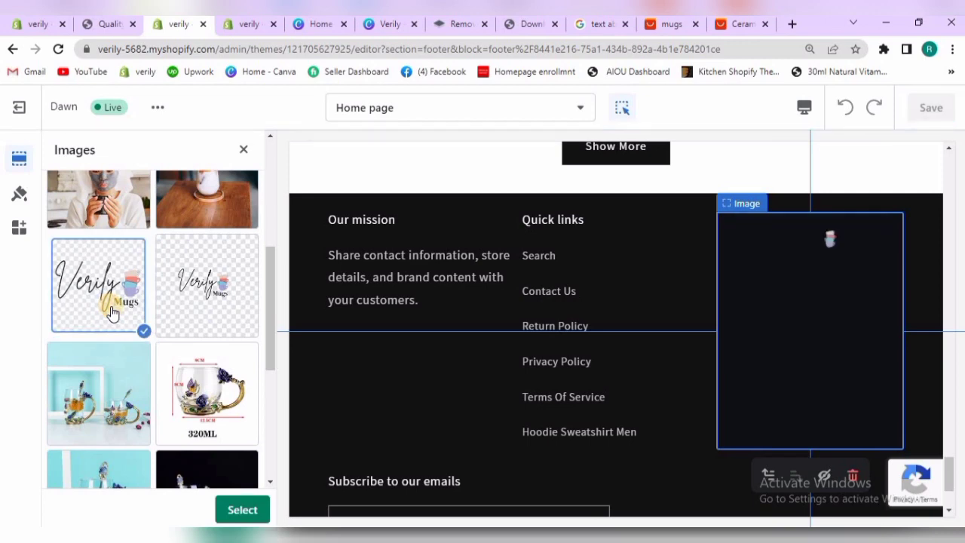
pyautogui.click(204, 282)
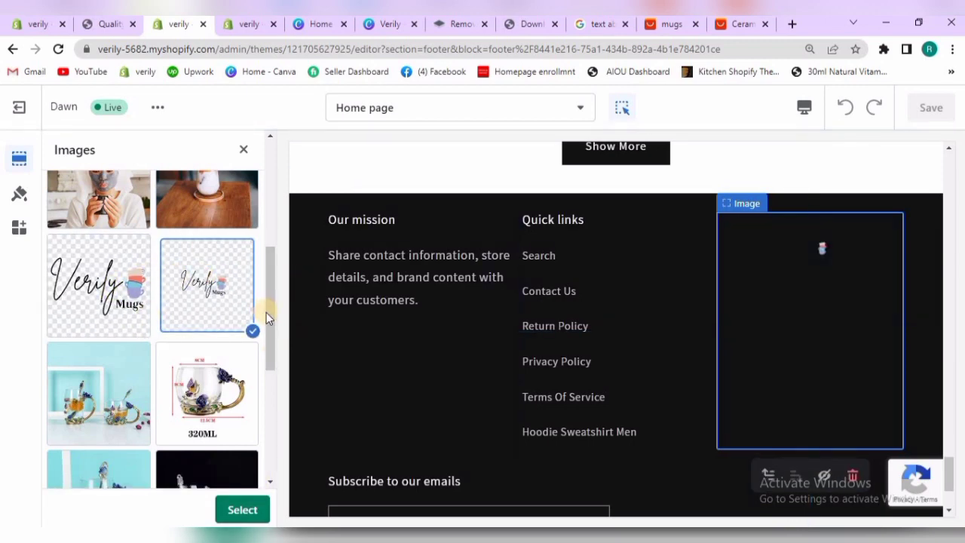
# Upload Verily.png from the Downloads folder and use it as the picture of the footer's Image block
pyautogui.moveTo(267, 314); pyautogui.dragTo(266, 217)
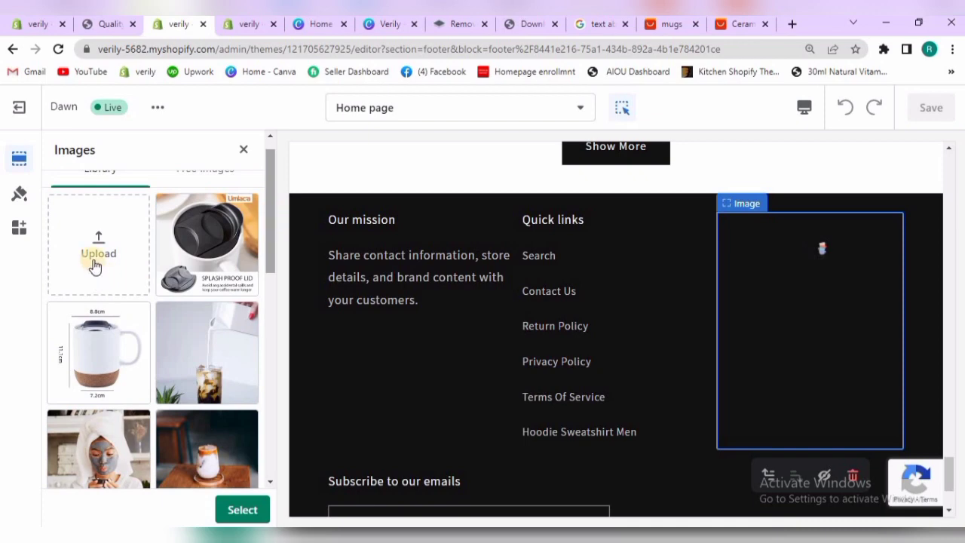
pyautogui.click(96, 253)
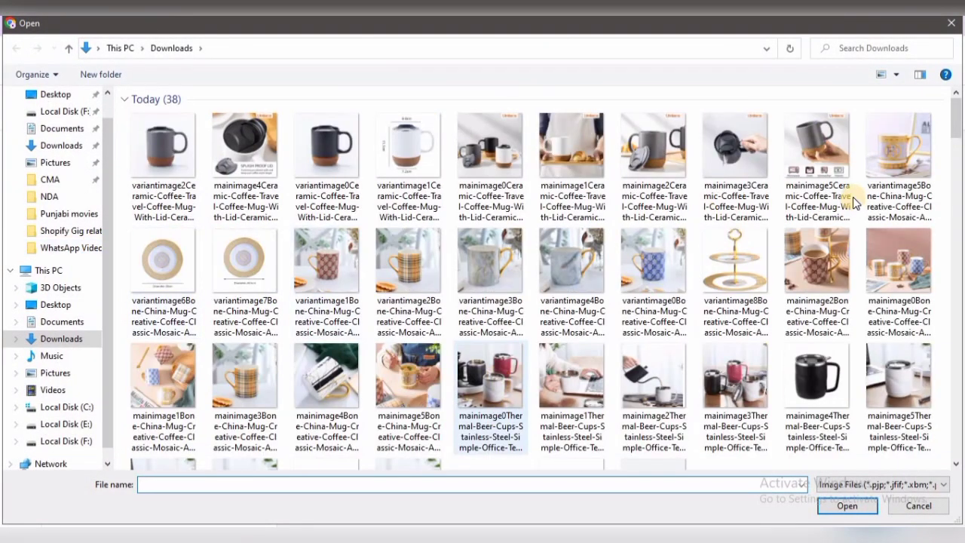
pyautogui.scroll(-5, 799, 113)
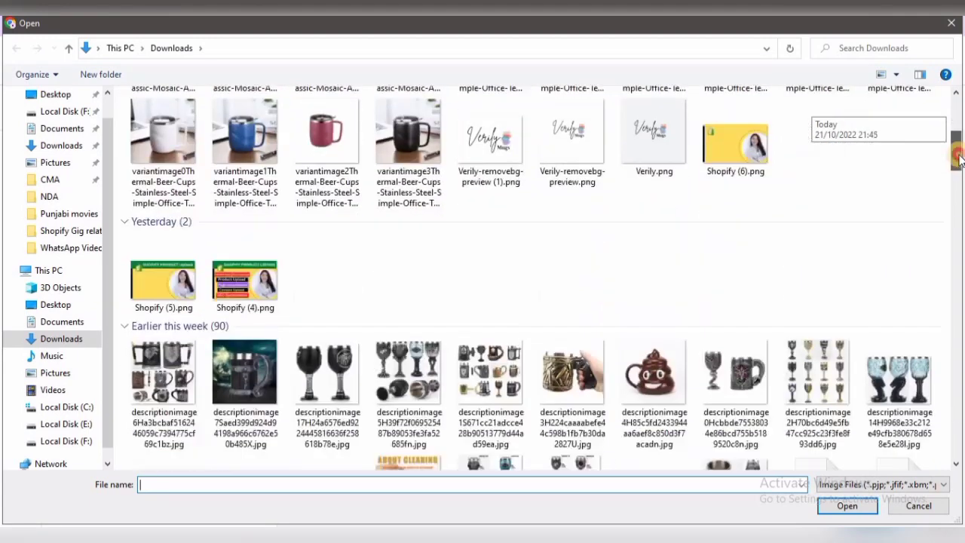
pyautogui.scroll(2, 799, 113)
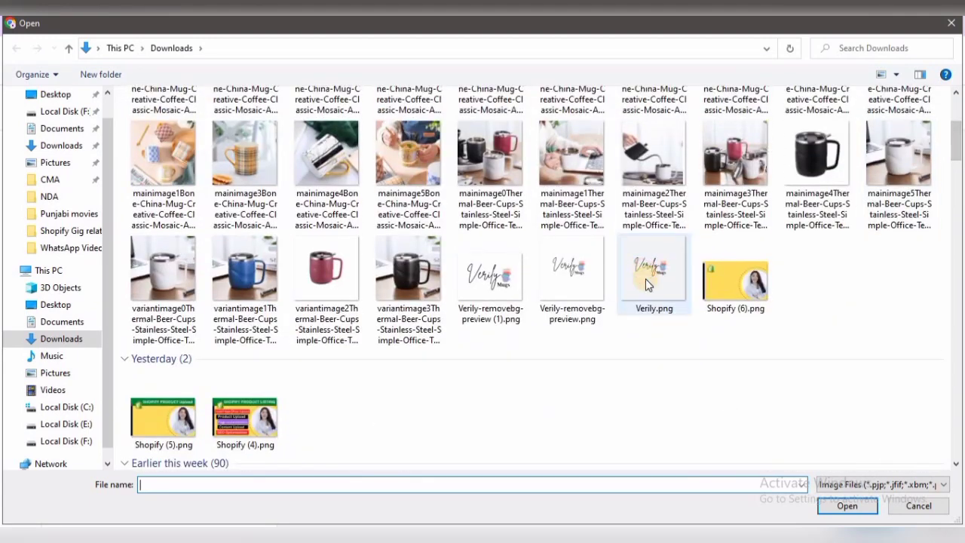
pyautogui.click(647, 284)
pyautogui.click(843, 503)
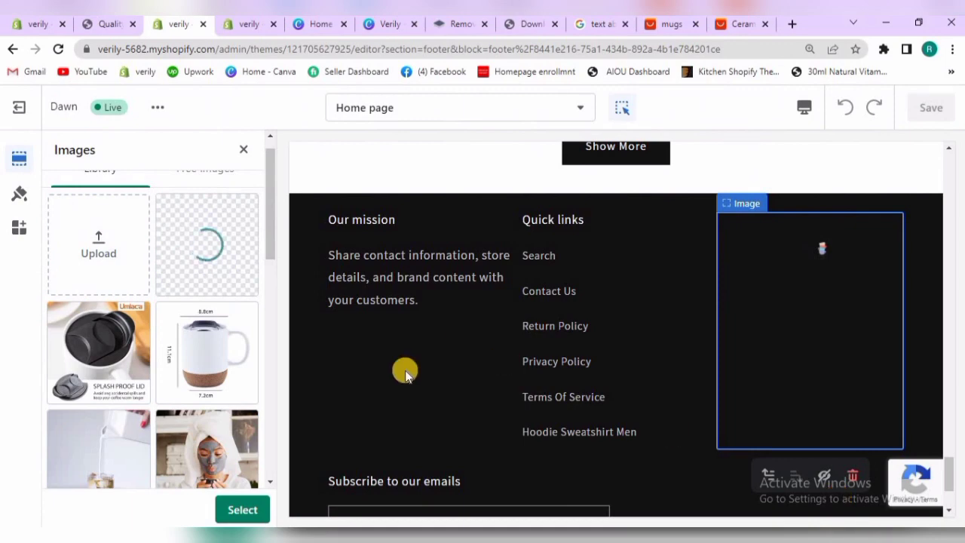
pyautogui.click(246, 512)
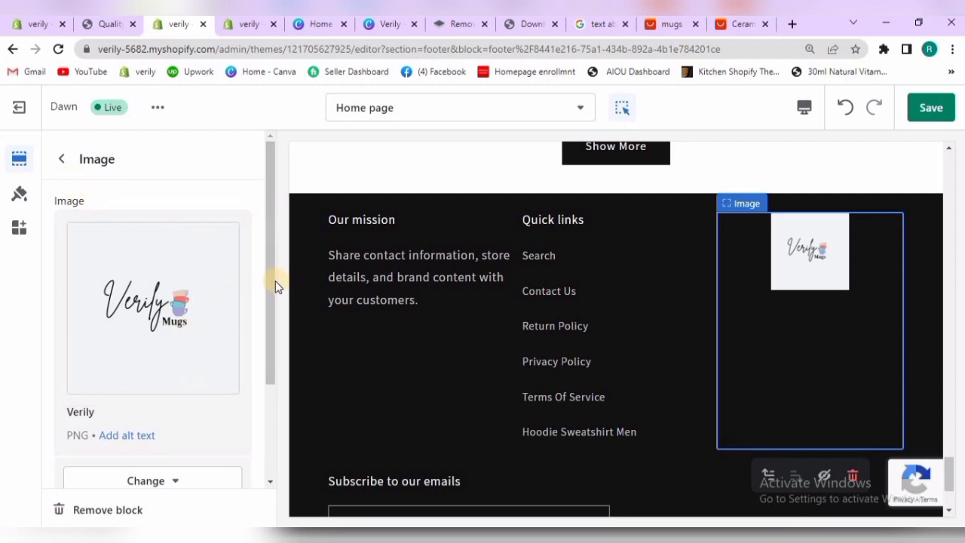
# Set the footer image's width to 200 and choose Center as its alignment on large screens
pyautogui.scroll(-2, 265, 321)
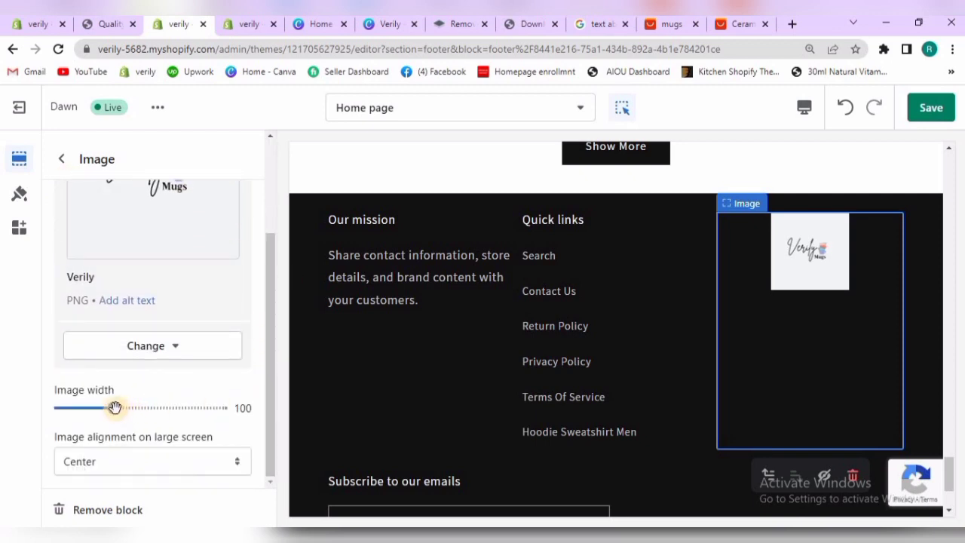
pyautogui.moveTo(116, 407); pyautogui.dragTo(178, 407)
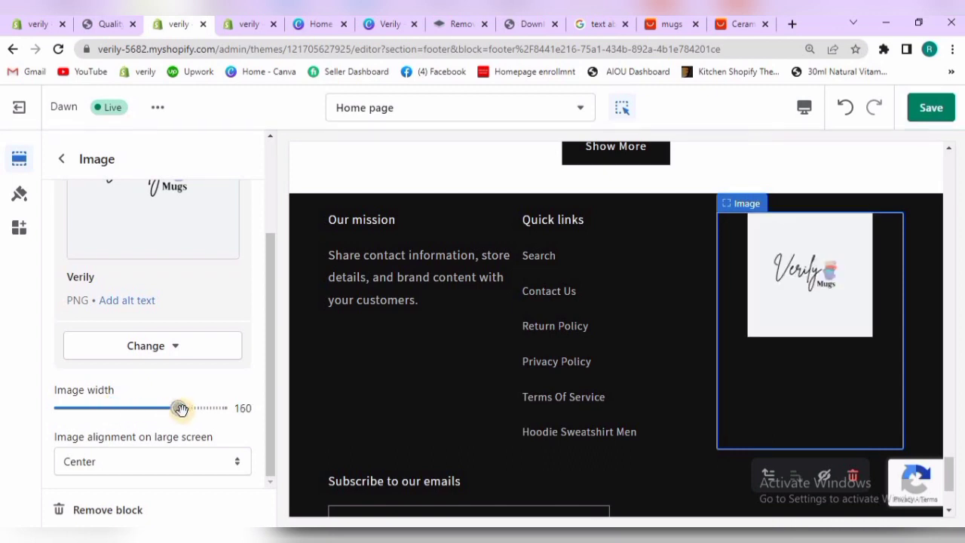
pyautogui.moveTo(181, 410); pyautogui.dragTo(229, 430)
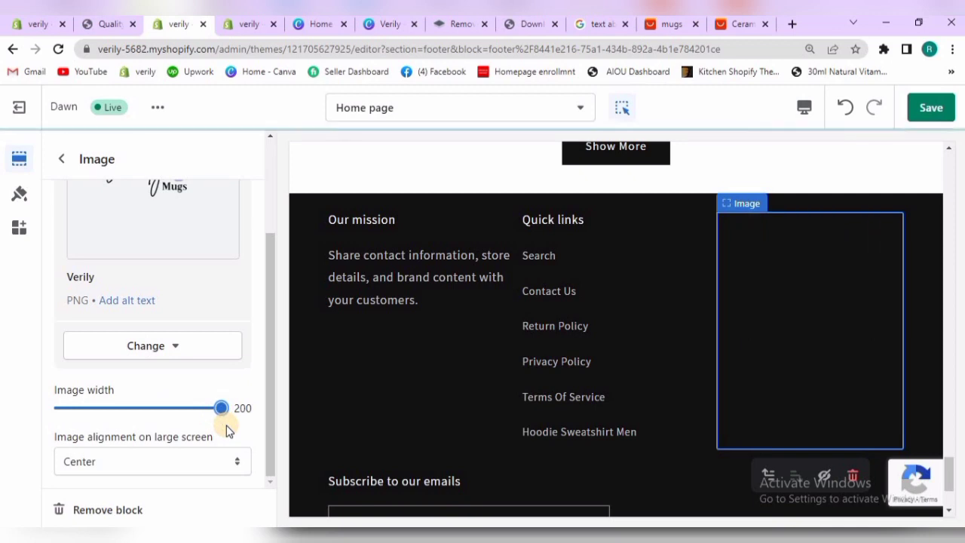
pyautogui.click(233, 463)
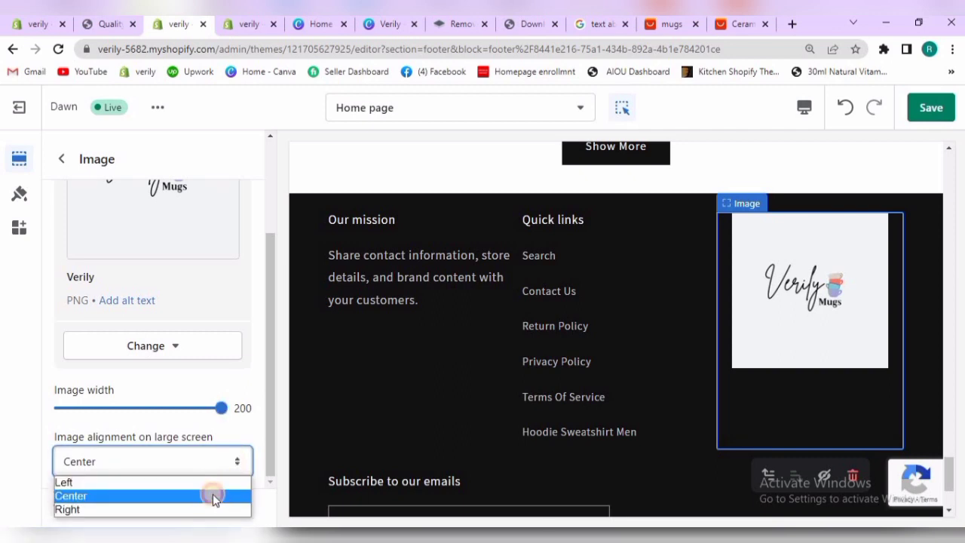
pyautogui.click(212, 495)
# Reorder the footer blocks so that Image comes first, followed by Quick links and Our mission
pyautogui.moveTo(267, 336); pyautogui.dragTo(272, 142)
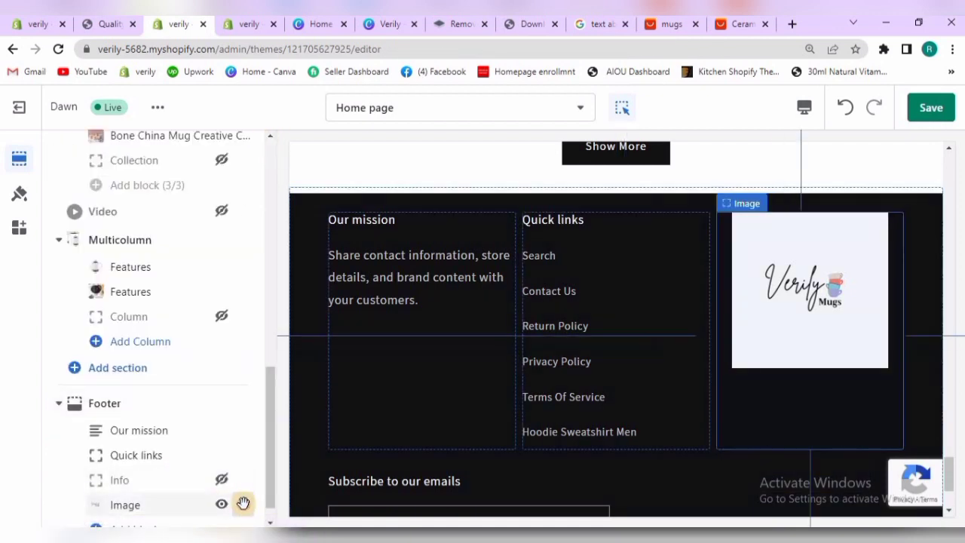
pyautogui.moveTo(243, 502); pyautogui.dragTo(205, 431)
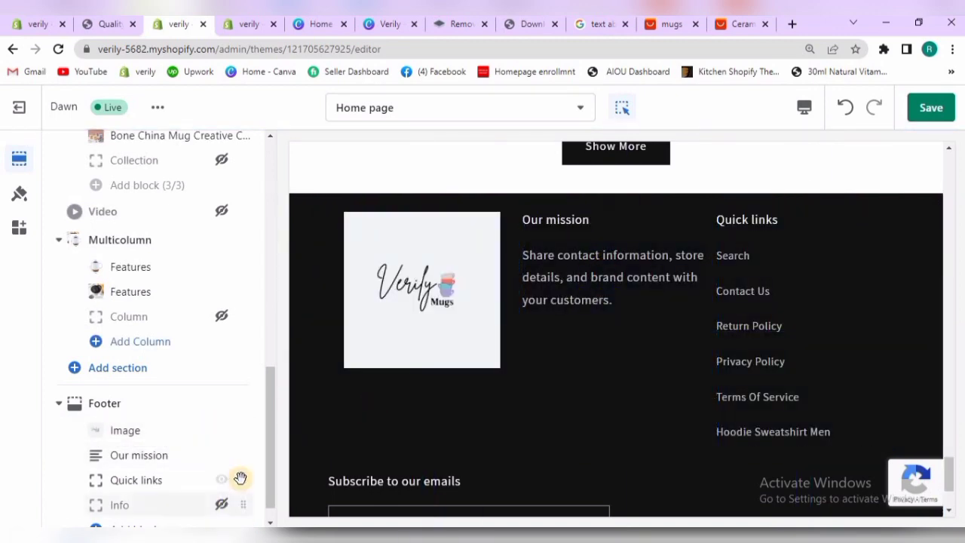
pyautogui.moveTo(238, 469)
pyautogui.mouseDown()
pyautogui.moveTo(233, 450)
pyautogui.moveTo(231, 458)
pyautogui.mouseUp()
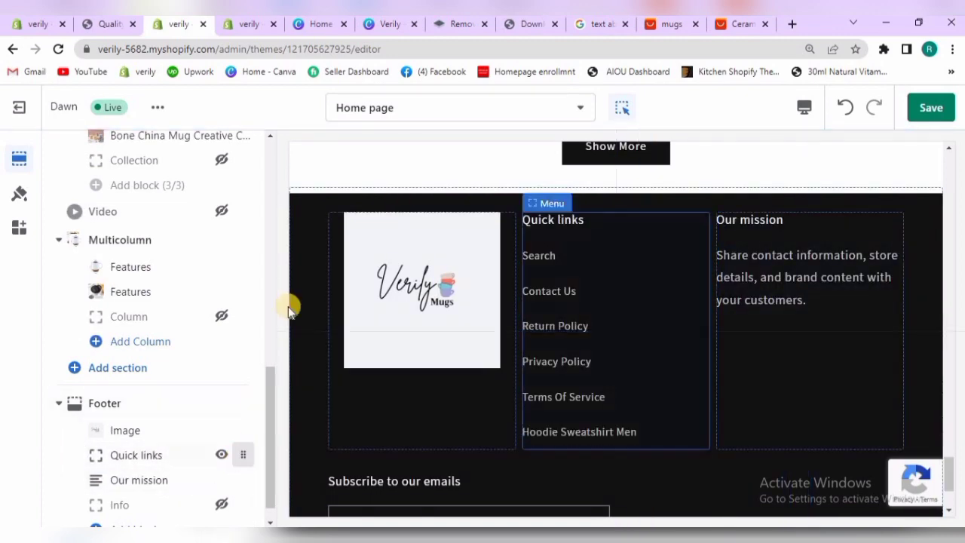
# Examine the menu options of the footer's Quick links block and the heading and subtext of its Our mission block
pyautogui.click(187, 455)
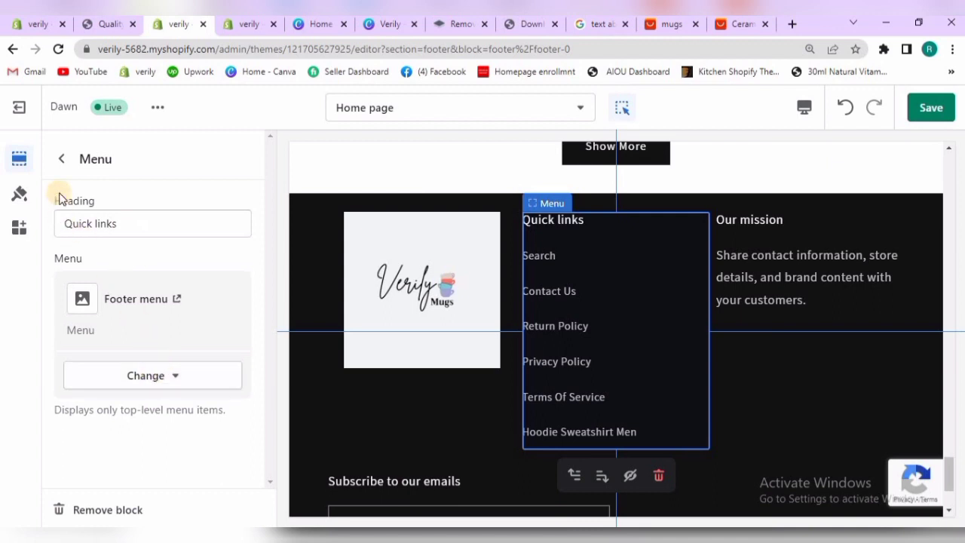
pyautogui.click(174, 382)
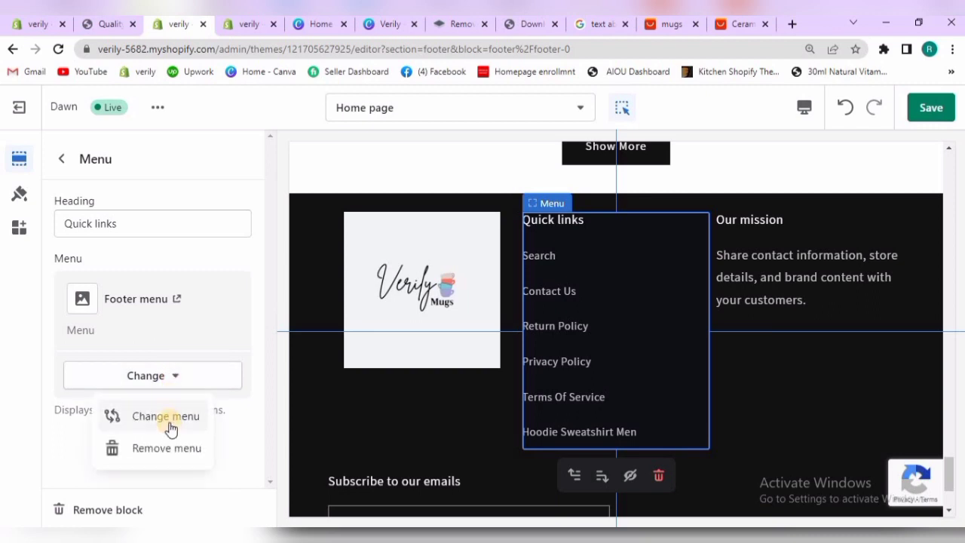
pyautogui.click(66, 159)
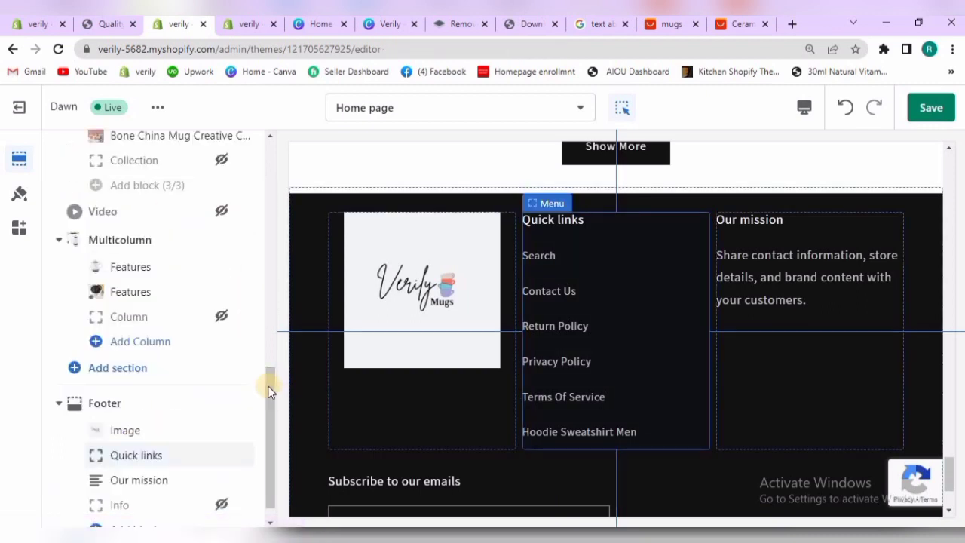
pyautogui.scroll(-1, 266, 407)
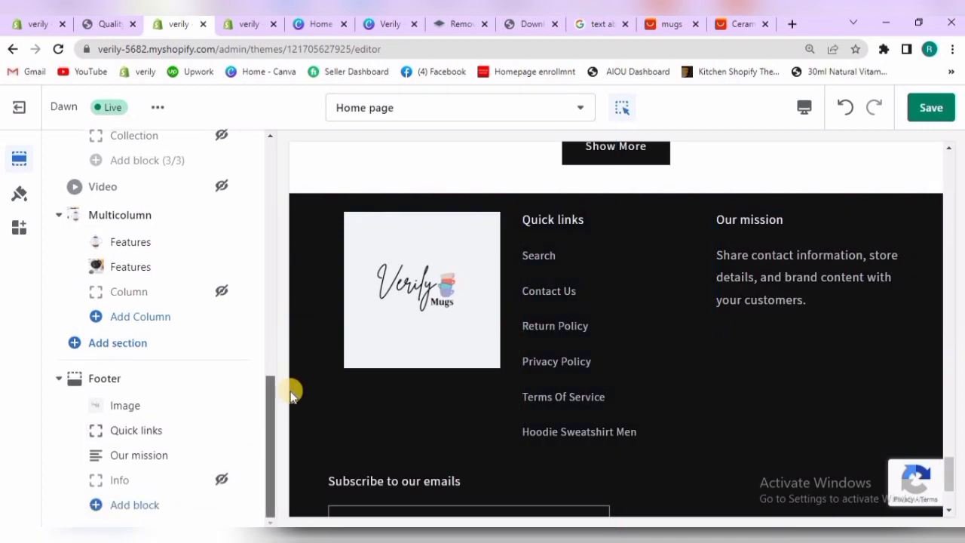
pyautogui.click(167, 455)
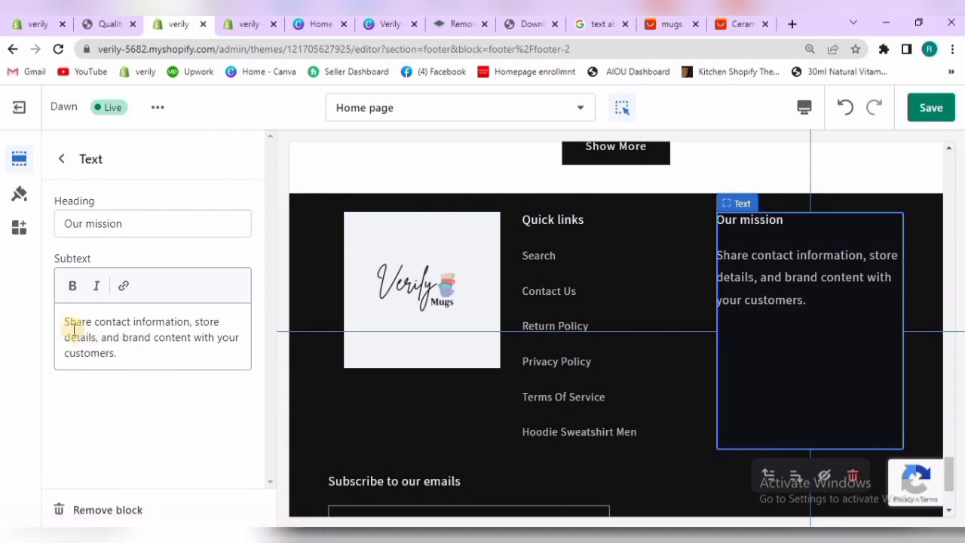
pyautogui.moveTo(94, 341); pyautogui.dragTo(130, 356)
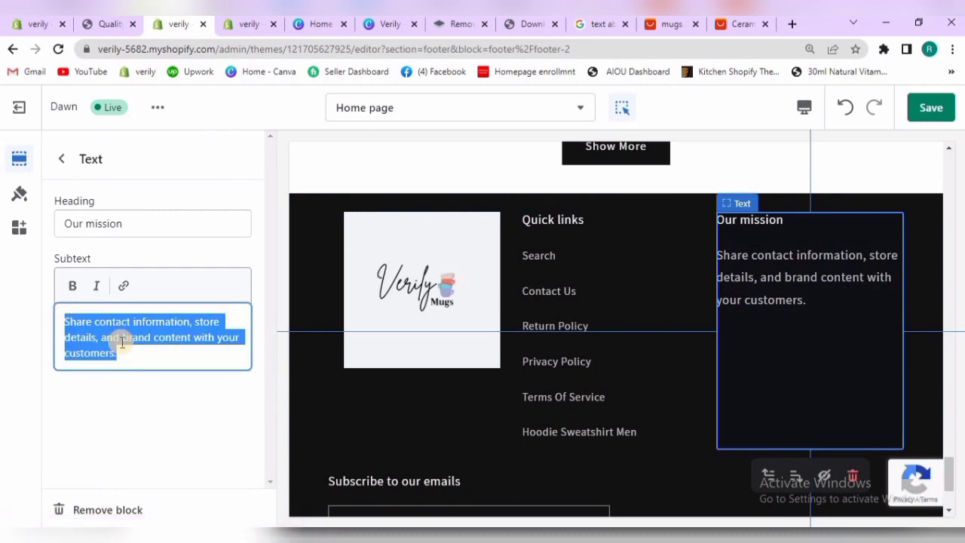
pyautogui.click(61, 128)
pyautogui.click(60, 158)
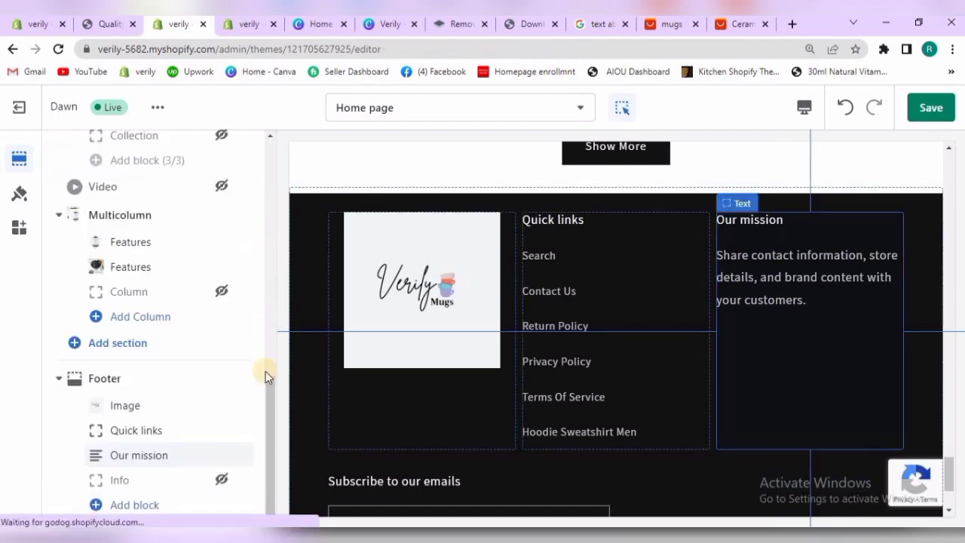
# Change the theme's Accent 1 color to #0C0D0E in the primary colors and save the theme
pyautogui.moveTo(267, 389); pyautogui.dragTo(278, 159)
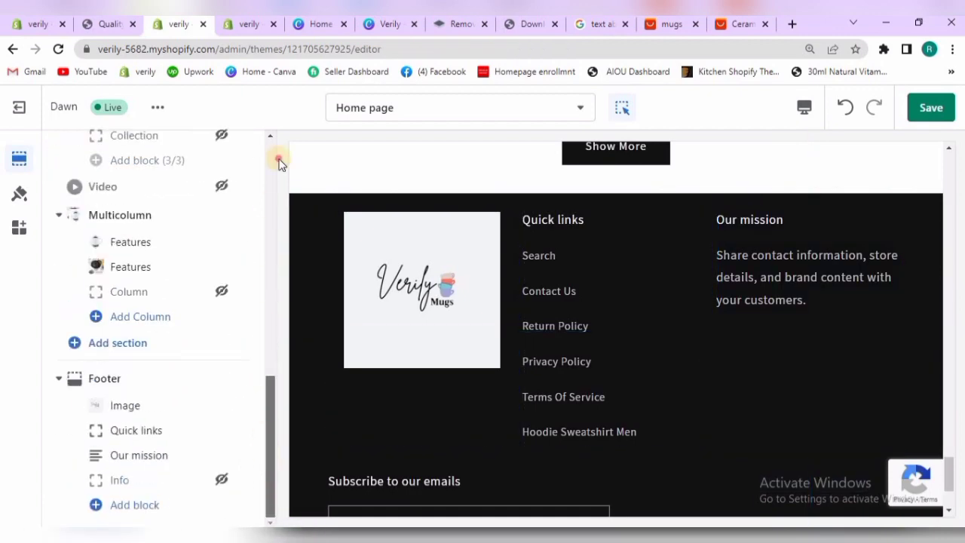
pyautogui.click(23, 195)
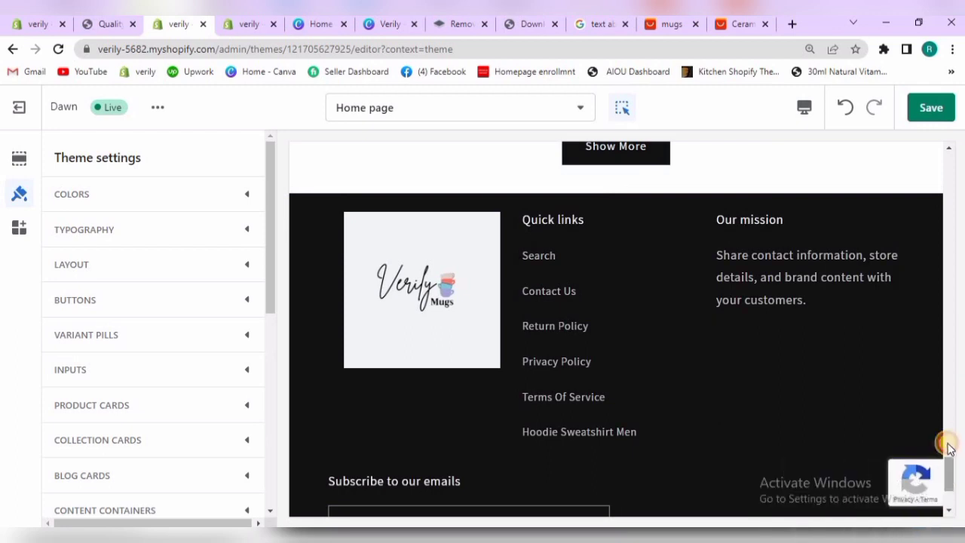
pyautogui.moveTo(947, 475); pyautogui.dragTo(948, 452)
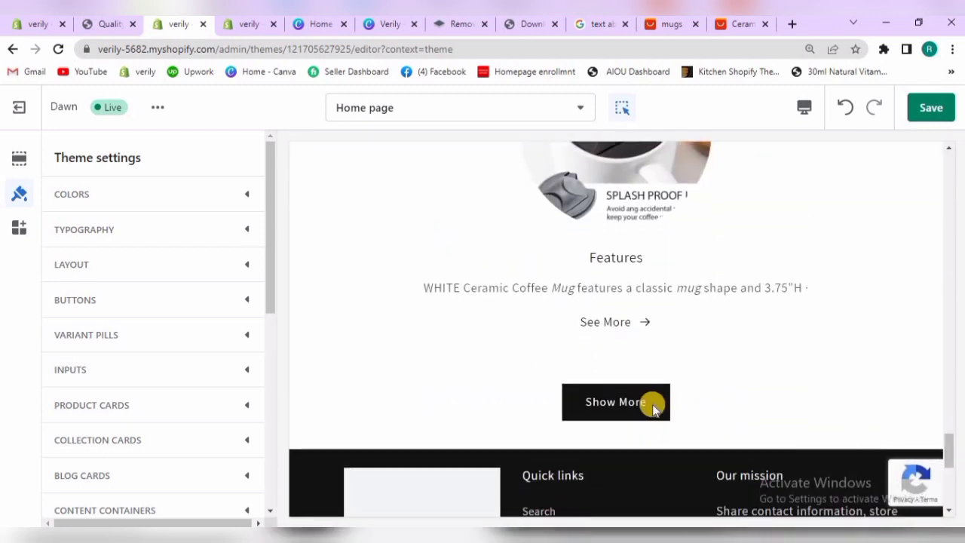
pyautogui.click(232, 202)
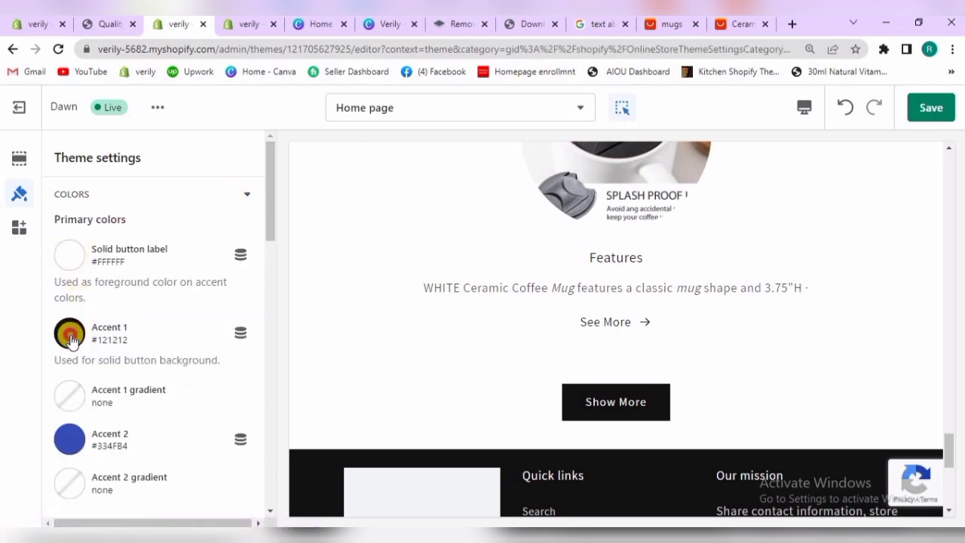
pyautogui.click(69, 334)
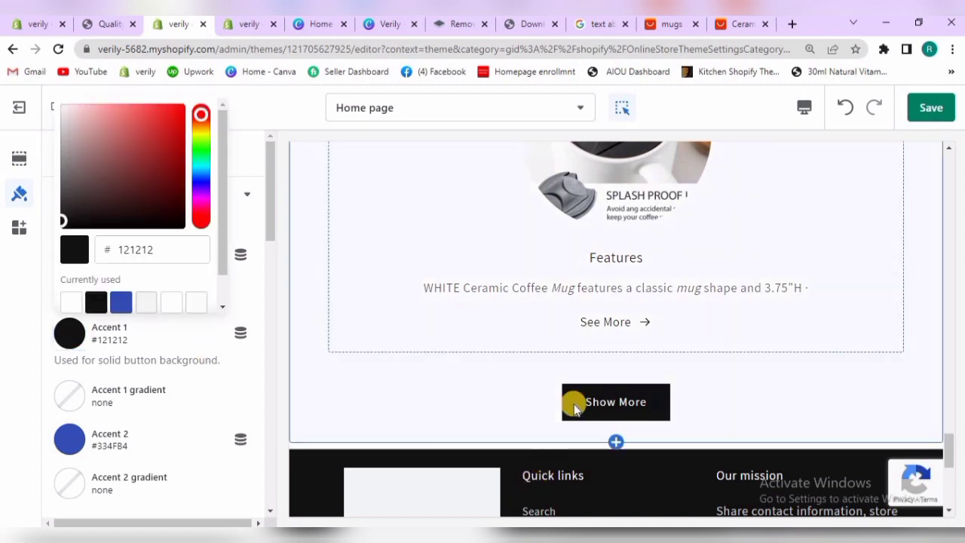
pyautogui.click(122, 303)
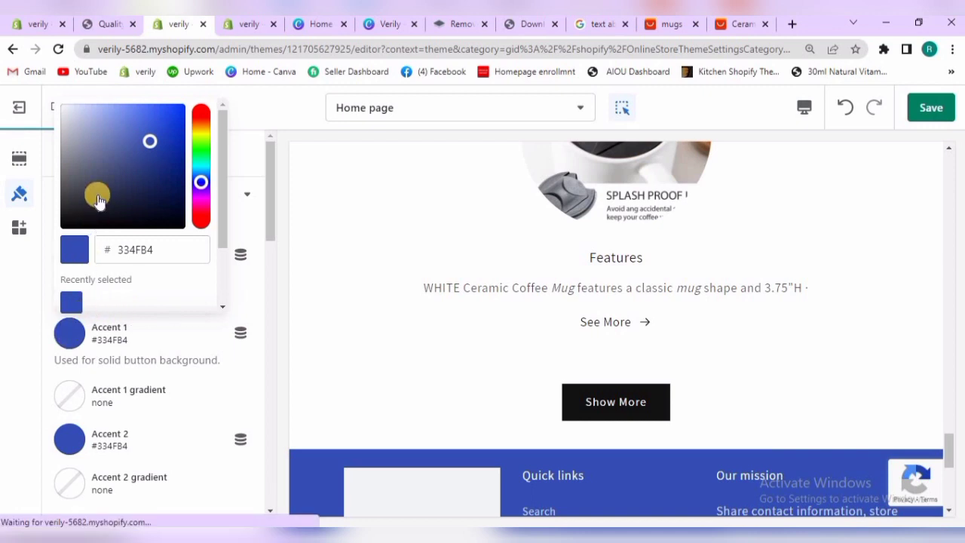
pyautogui.click(77, 223)
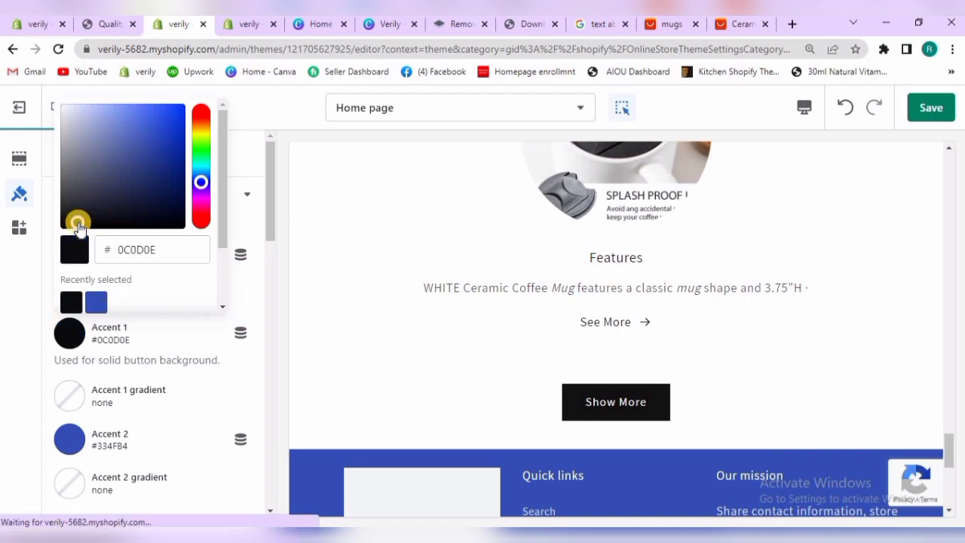
pyautogui.click(298, 305)
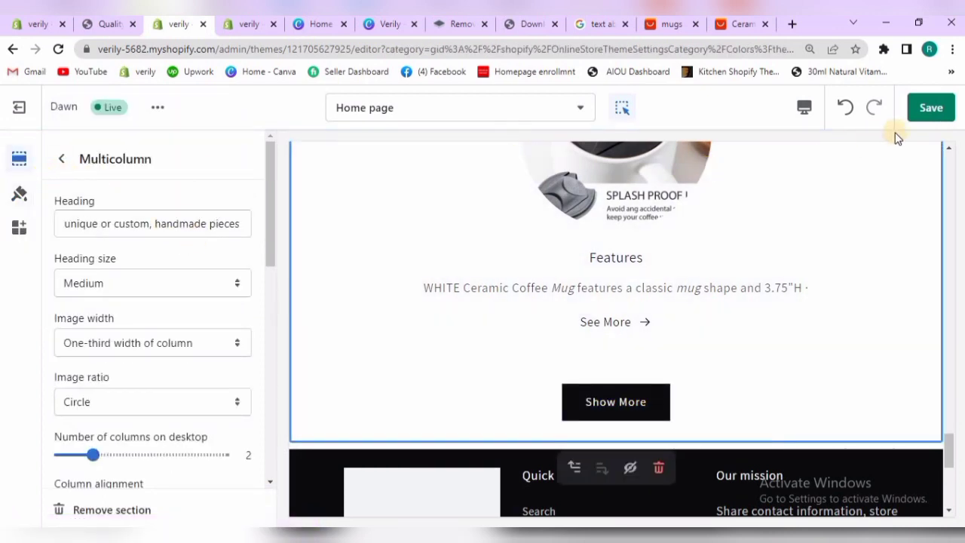
pyautogui.click(918, 115)
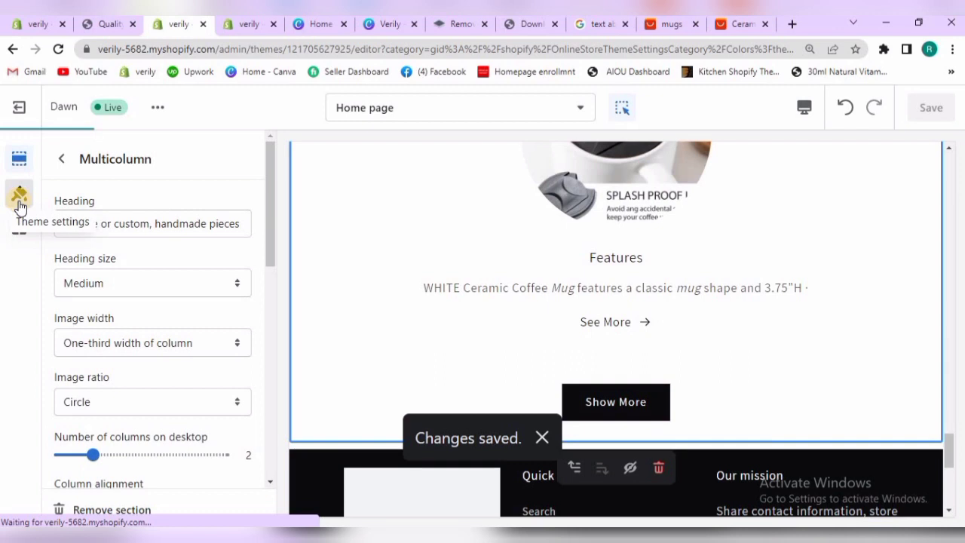
# Examine the theme's secondary colors, including the outline button and background colors, and compare them with the home page sections
pyautogui.click(20, 203)
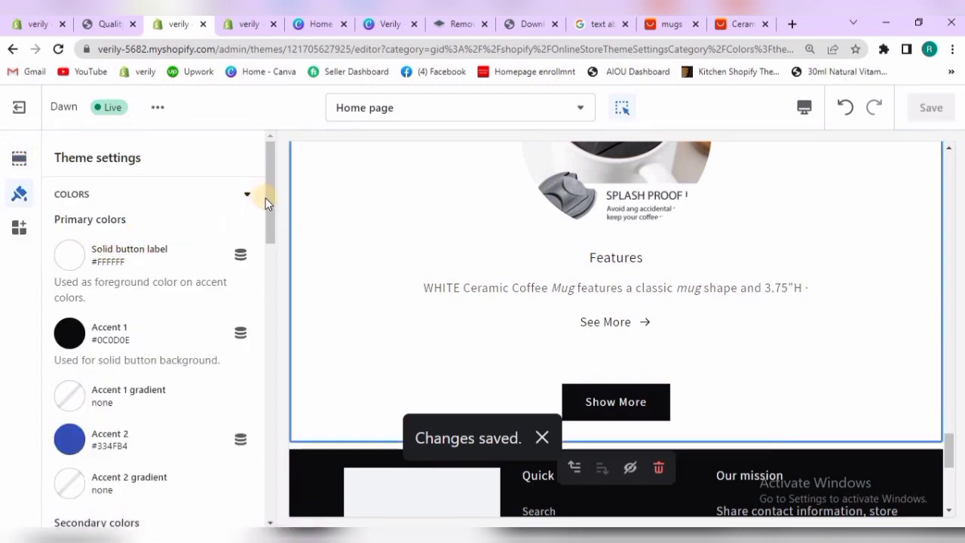
pyautogui.moveTo(266, 199); pyautogui.dragTo(179, 272)
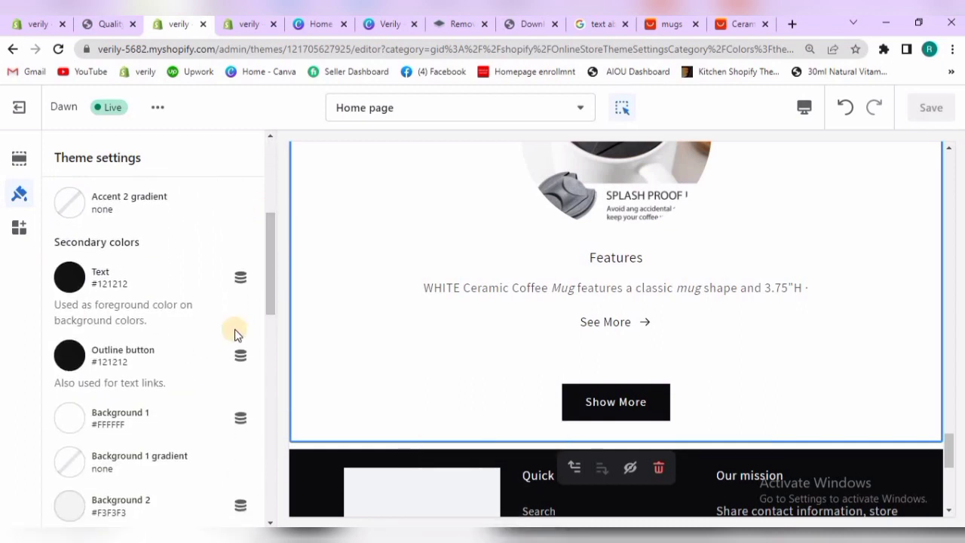
pyautogui.moveTo(274, 276); pyautogui.dragTo(775, 251)
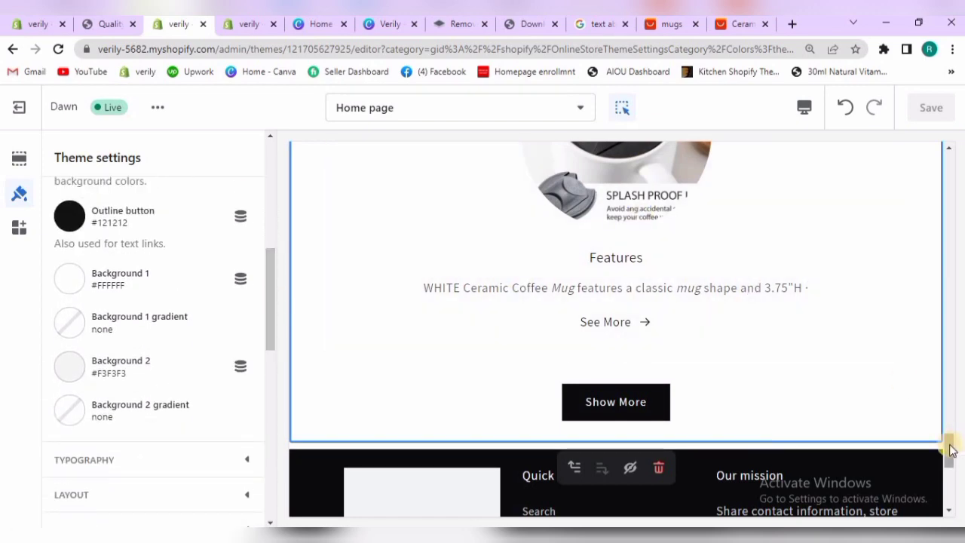
pyautogui.moveTo(946, 419); pyautogui.dragTo(949, 373)
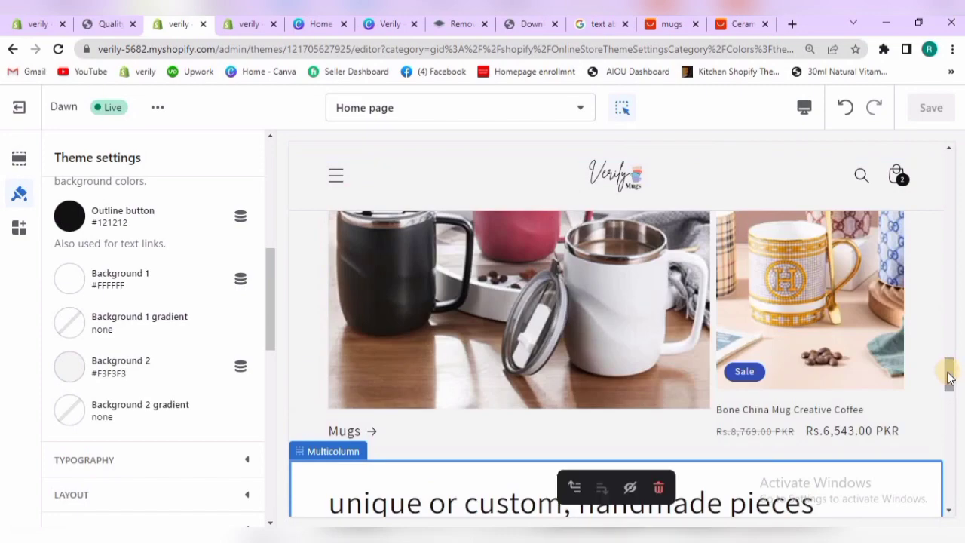
pyautogui.moveTo(948, 363); pyautogui.dragTo(944, 239)
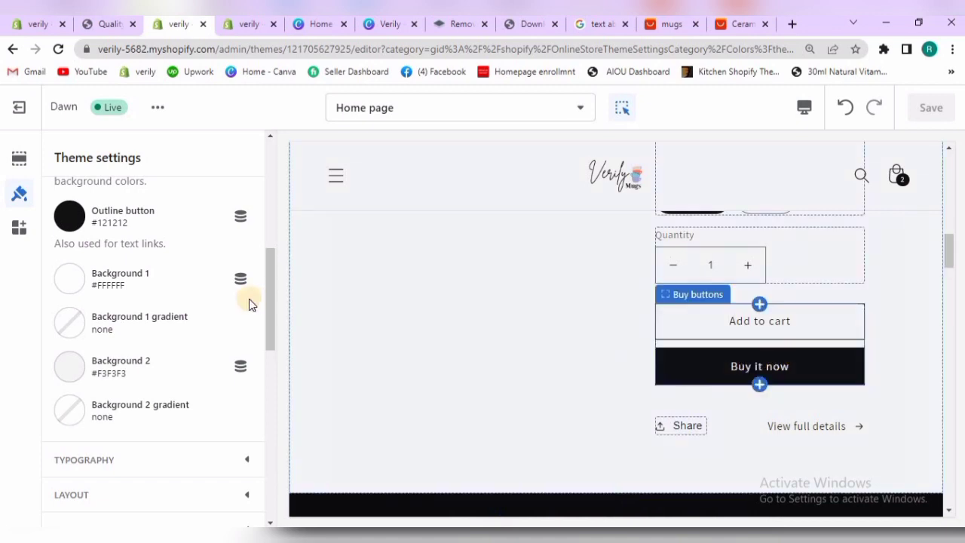
pyautogui.moveTo(269, 309)
pyautogui.mouseDown()
pyautogui.moveTo(271, 334)
pyautogui.moveTo(261, 298)
pyautogui.mouseUp()
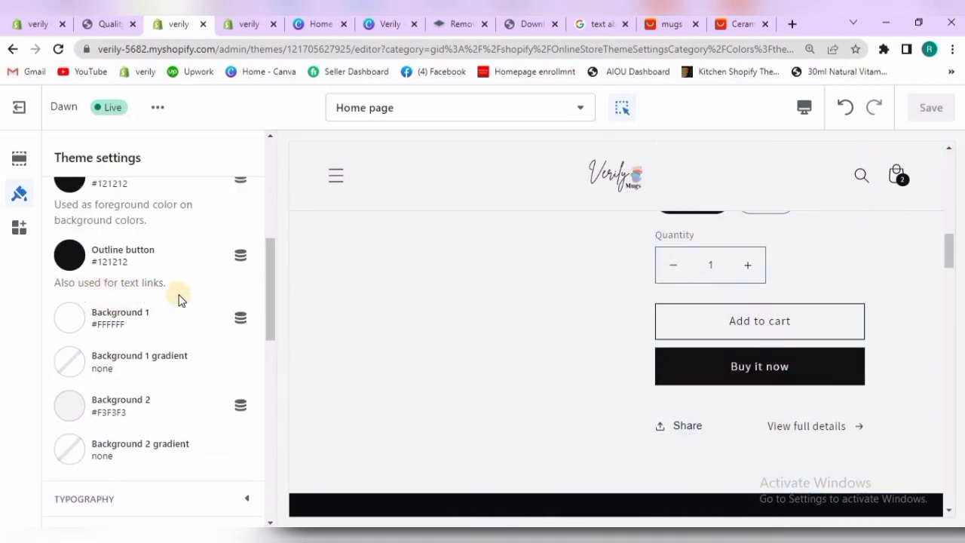
pyautogui.click(73, 321)
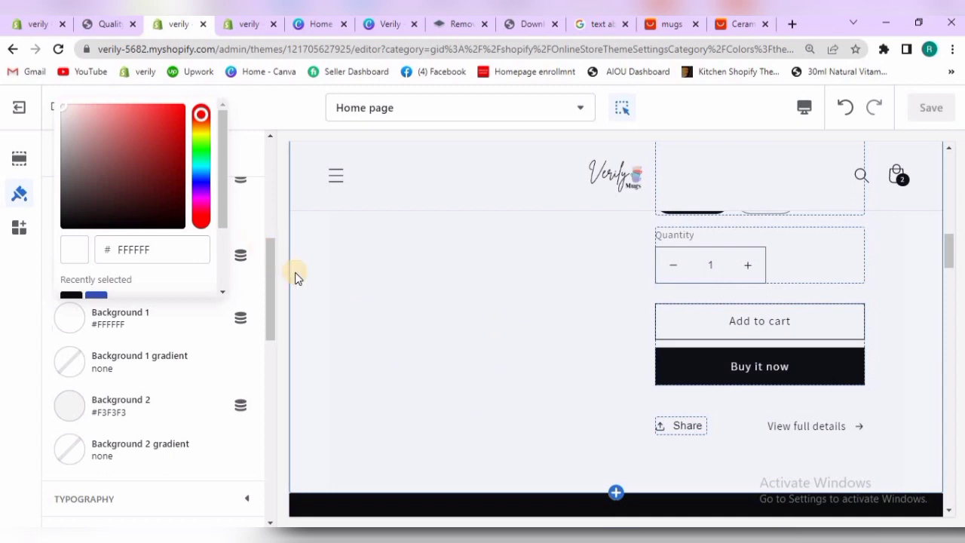
pyautogui.click(83, 368)
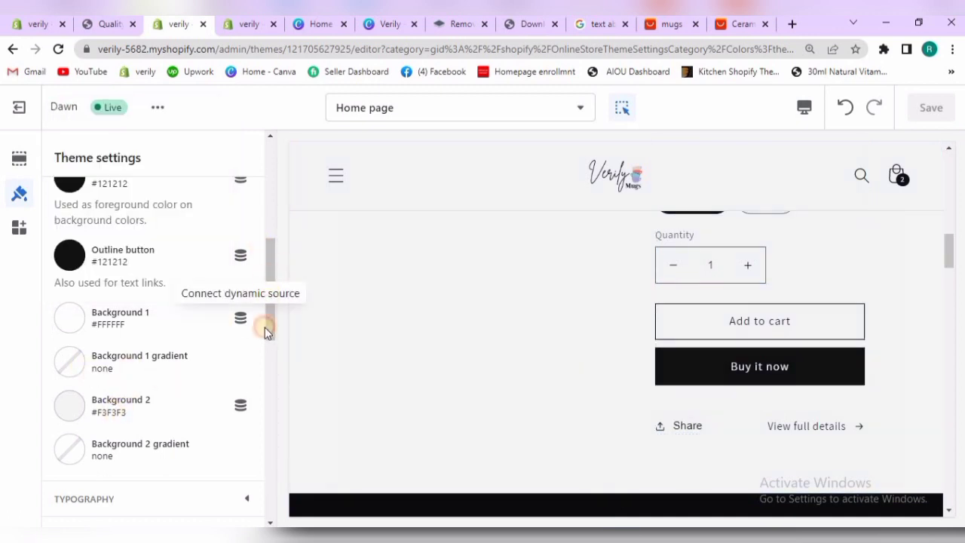
pyautogui.moveTo(264, 327); pyautogui.dragTo(261, 190)
pyautogui.click(287, 310)
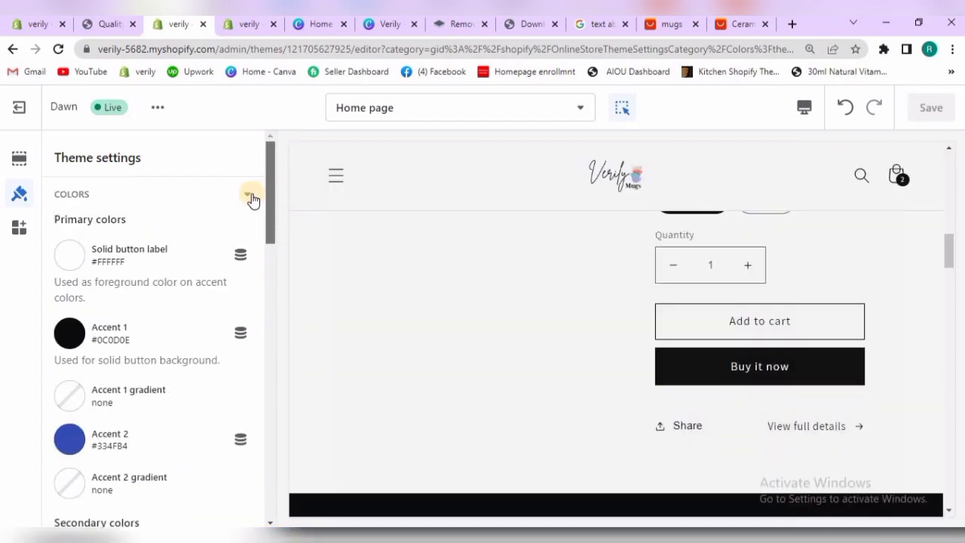
pyautogui.click(249, 195)
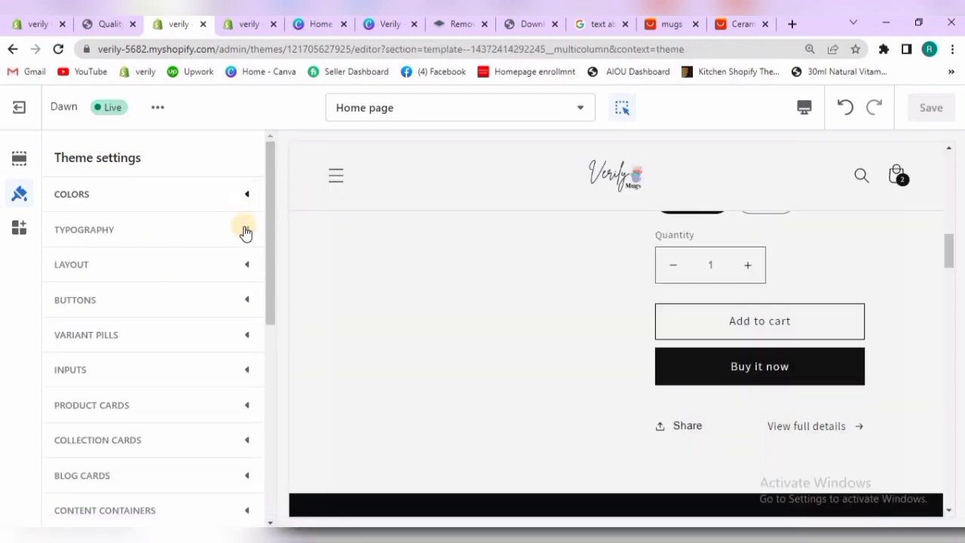
# Open the font selection for Headings in the theme's typography settings
pyautogui.click(246, 232)
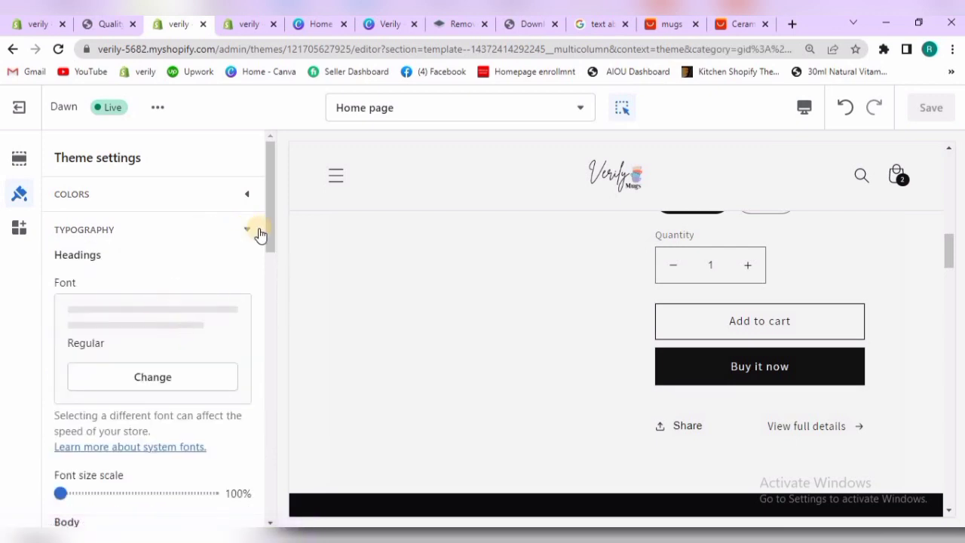
pyautogui.moveTo(270, 211); pyautogui.dragTo(266, 282)
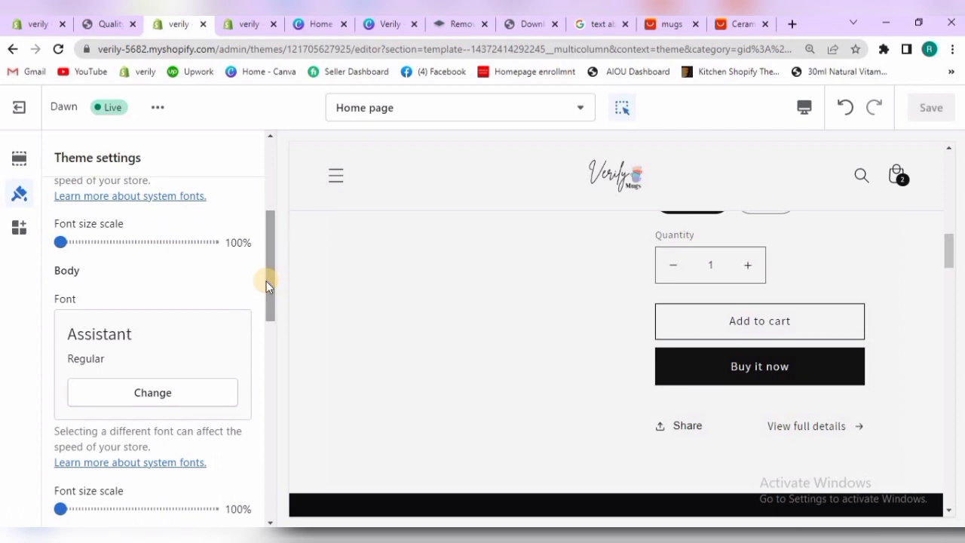
pyautogui.moveTo(269, 329); pyautogui.dragTo(268, 143)
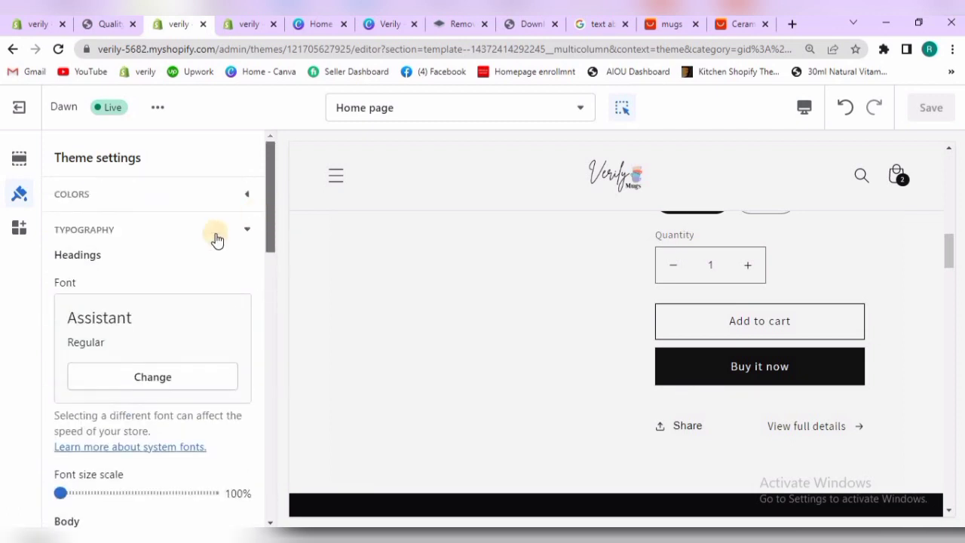
pyautogui.click(156, 382)
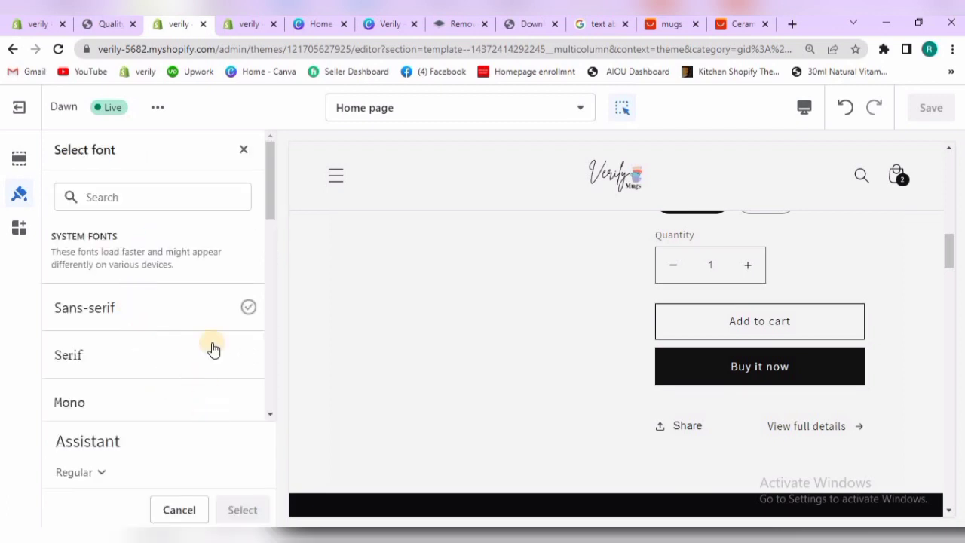
# Try Sans-serif as the headings font while viewing the featured product's title in the preview
pyautogui.moveTo(269, 188); pyautogui.dragTo(249, 174)
pyautogui.click(243, 151)
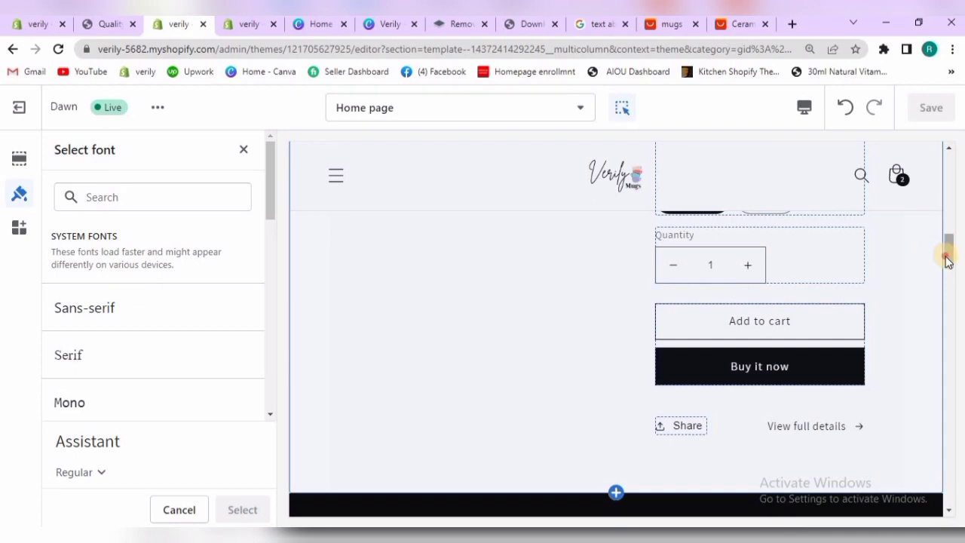
pyautogui.moveTo(946, 239)
pyautogui.mouseDown()
pyautogui.moveTo(941, 208)
pyautogui.moveTo(946, 237)
pyautogui.moveTo(942, 220)
pyautogui.mouseUp()
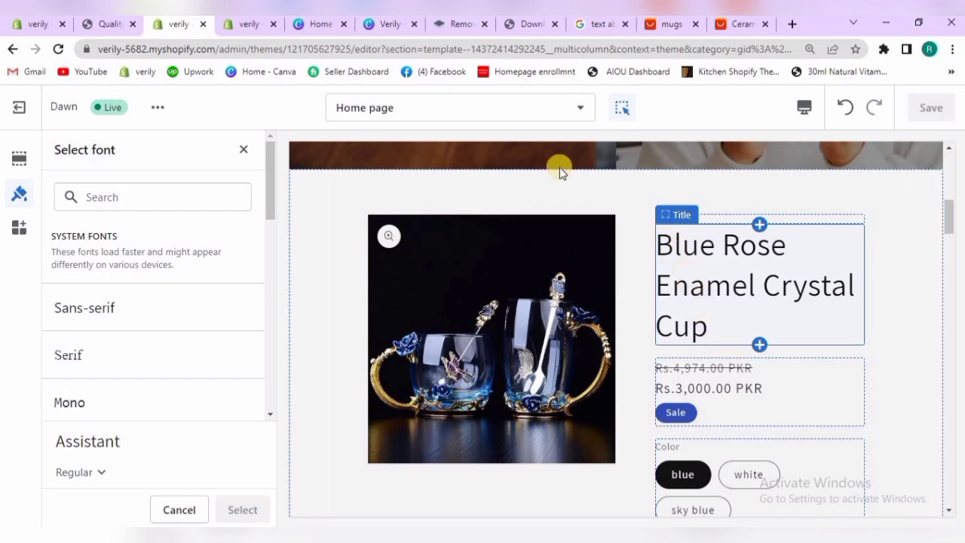
pyautogui.click(186, 311)
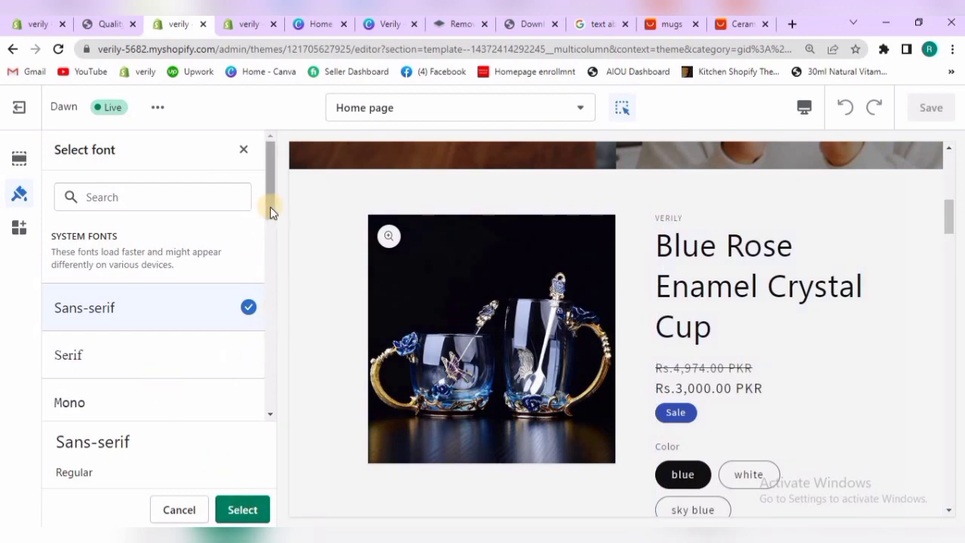
# Load more fonts and set the headings font to Cabin
pyautogui.moveTo(270, 207); pyautogui.dragTo(271, 252)
pyautogui.moveTo(272, 297); pyautogui.dragTo(269, 404)
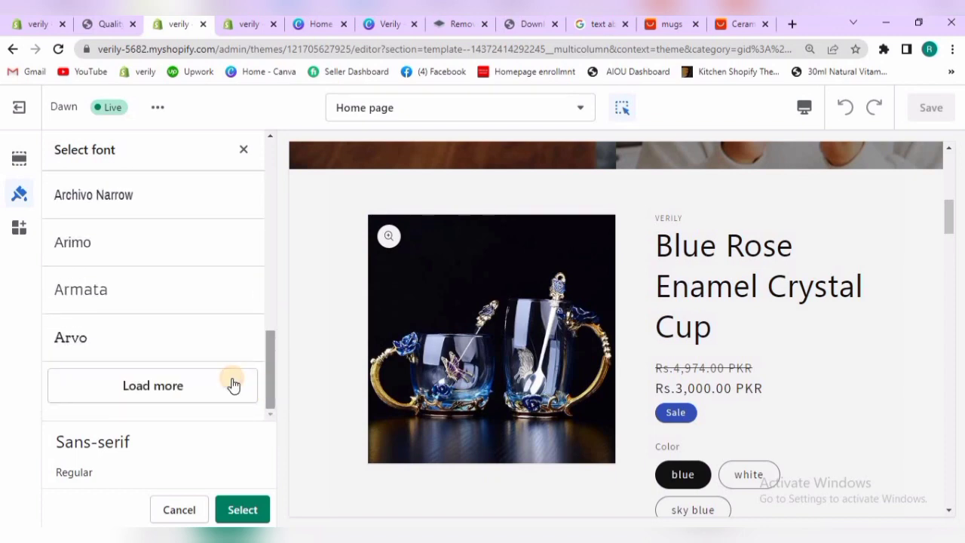
pyautogui.click(233, 381)
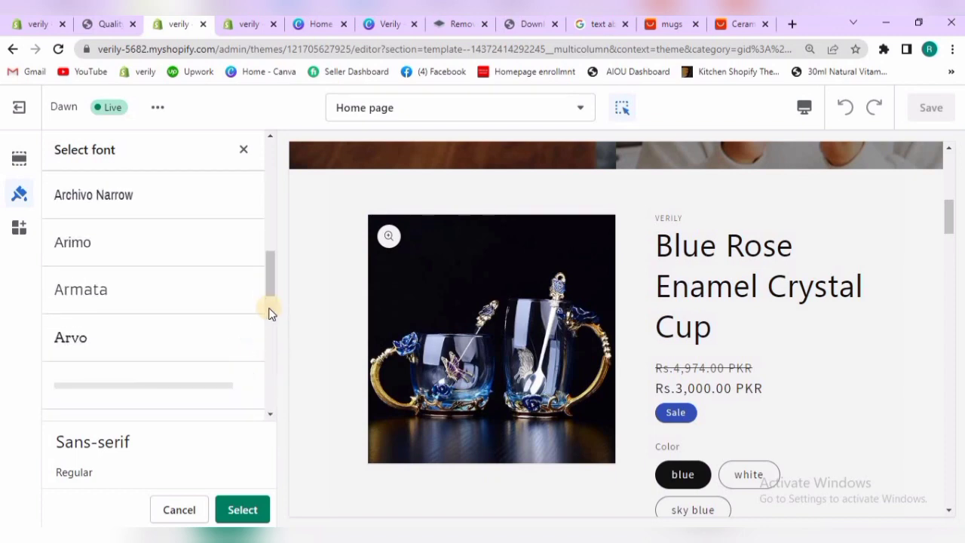
pyautogui.moveTo(269, 279); pyautogui.dragTo(271, 329)
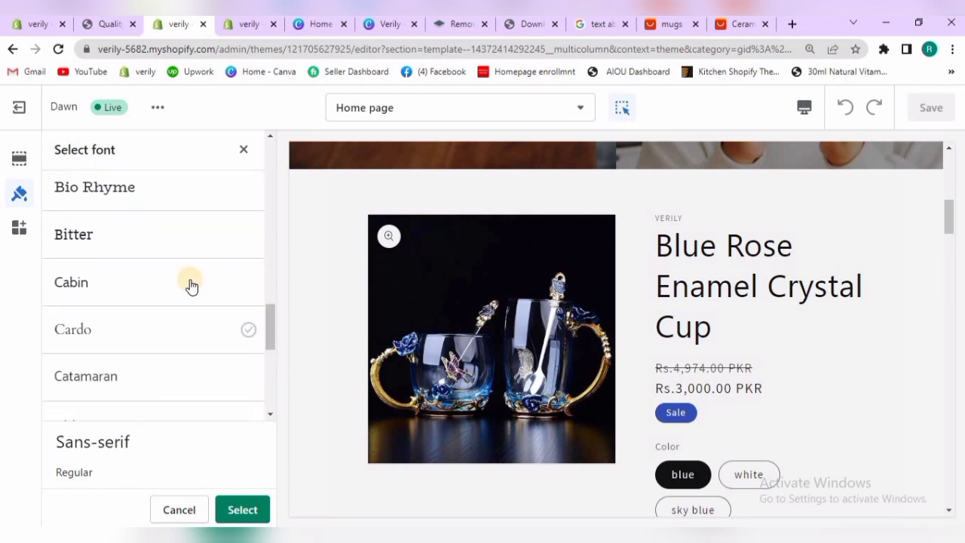
pyautogui.click(190, 285)
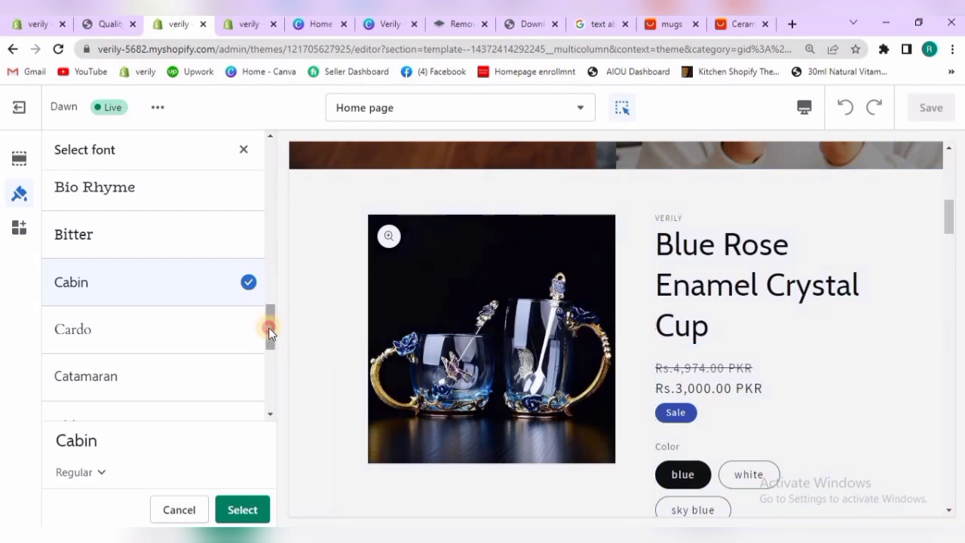
pyautogui.scroll(10, 251, 280)
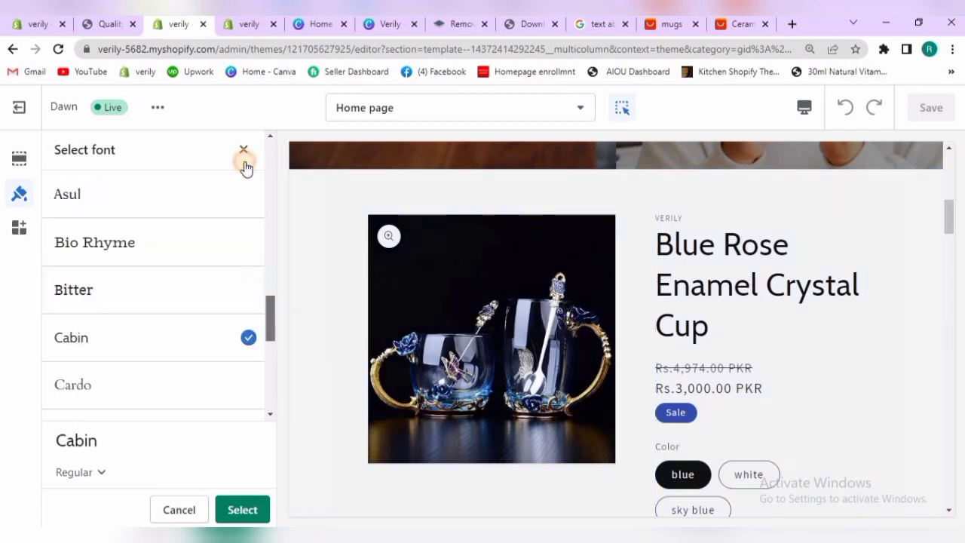
pyautogui.click(252, 508)
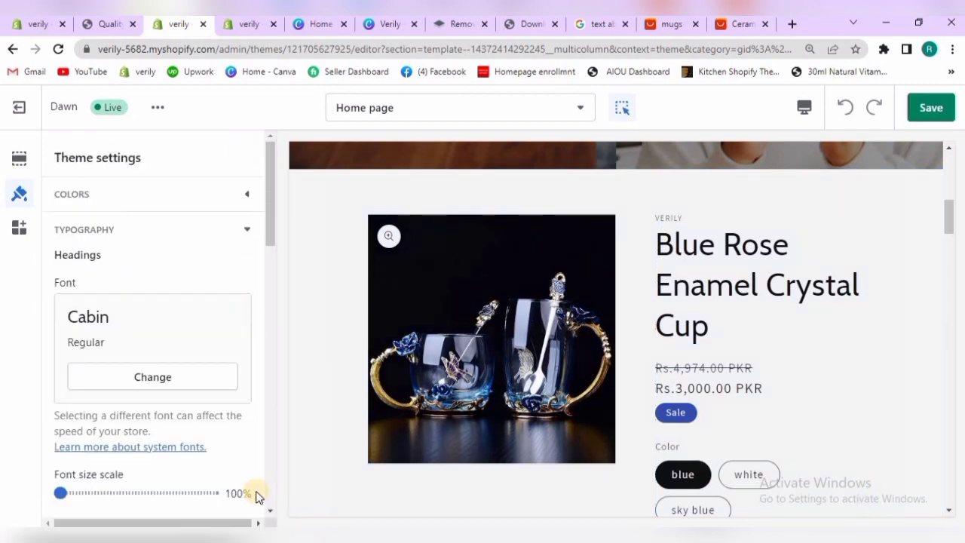
# Examine the theme's layout settings for page width, vertical space between sections and grid spacing
pyautogui.click(249, 229)
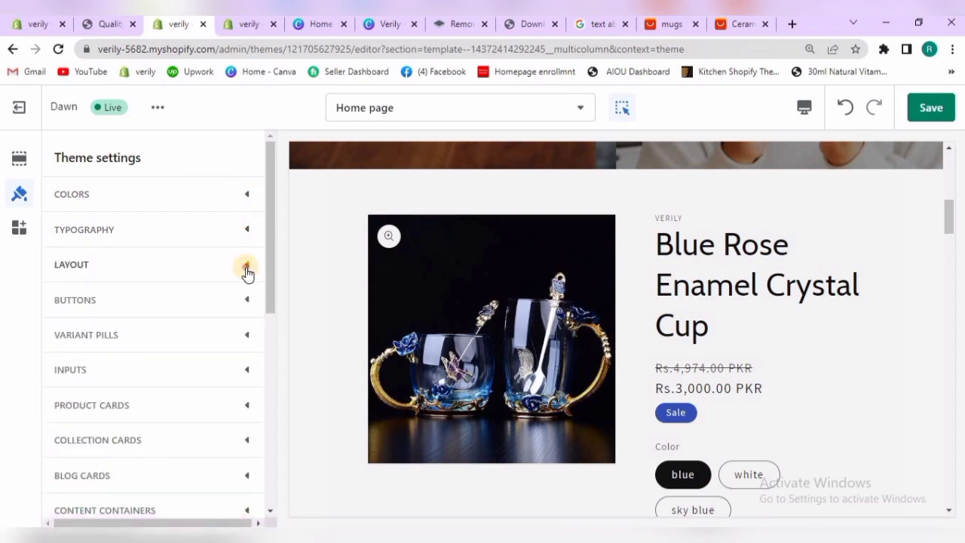
pyautogui.click(247, 267)
pyautogui.moveTo(267, 224); pyautogui.dragTo(266, 244)
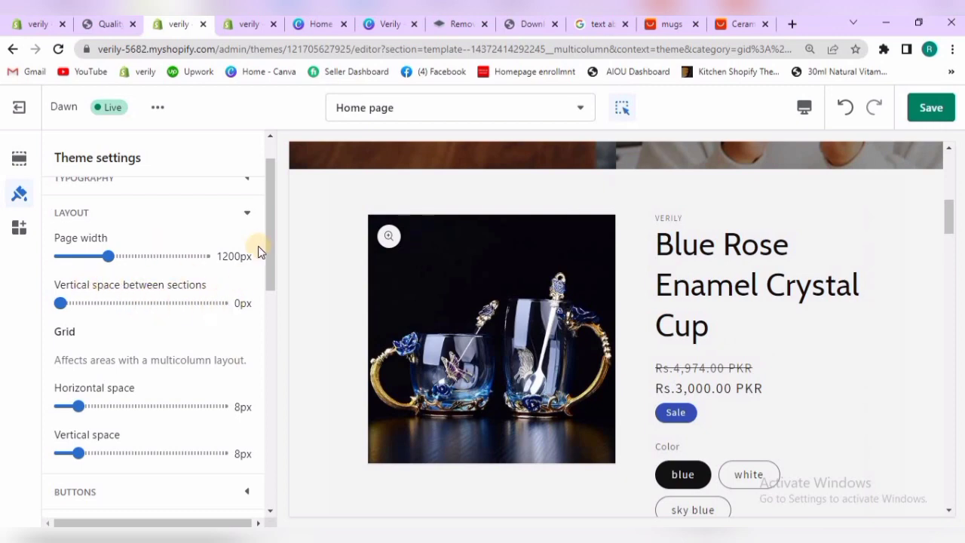
pyautogui.scroll(-2, 267, 259)
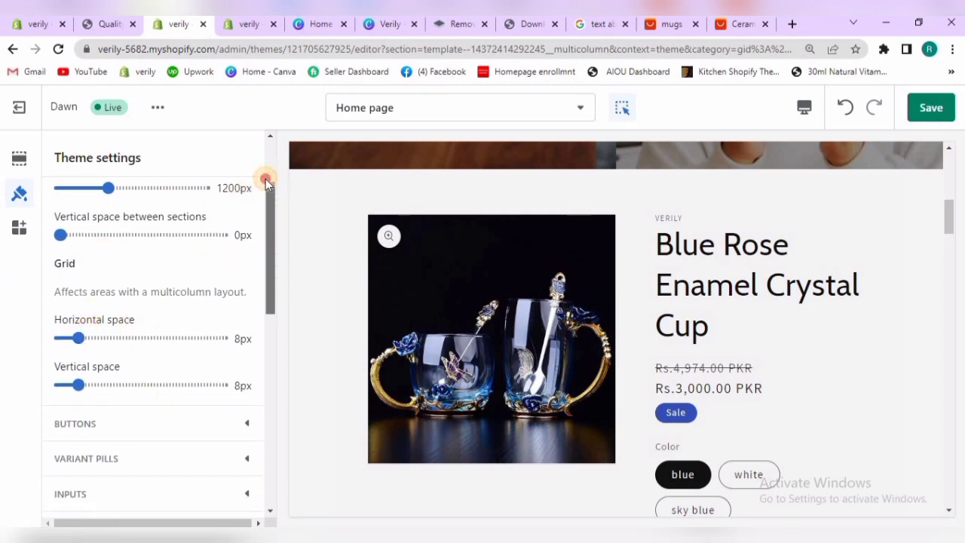
# Close the layout settings and examine the theme's button settings for border thickness, opacity, corner radius and shadow
pyautogui.scroll(3, 263, 185)
pyautogui.click(249, 236)
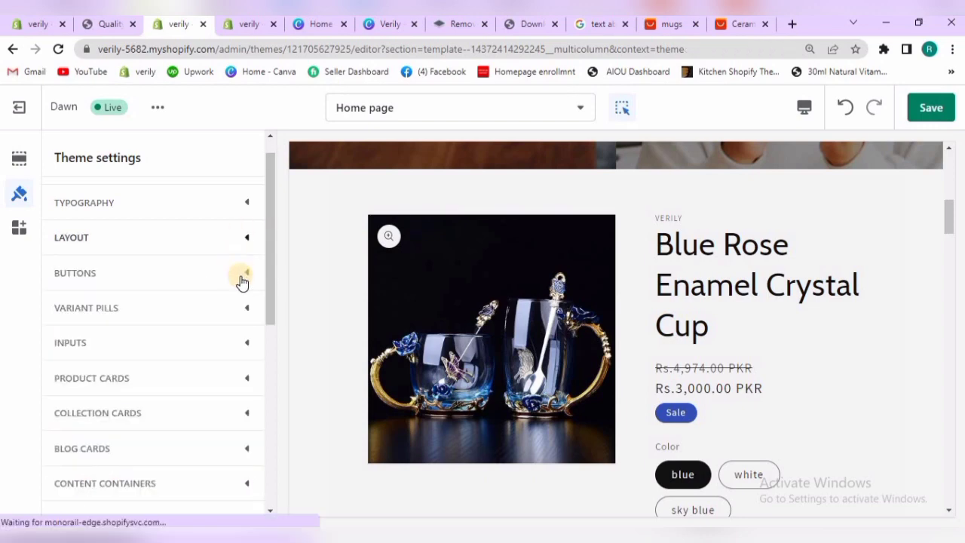
pyautogui.click(247, 274)
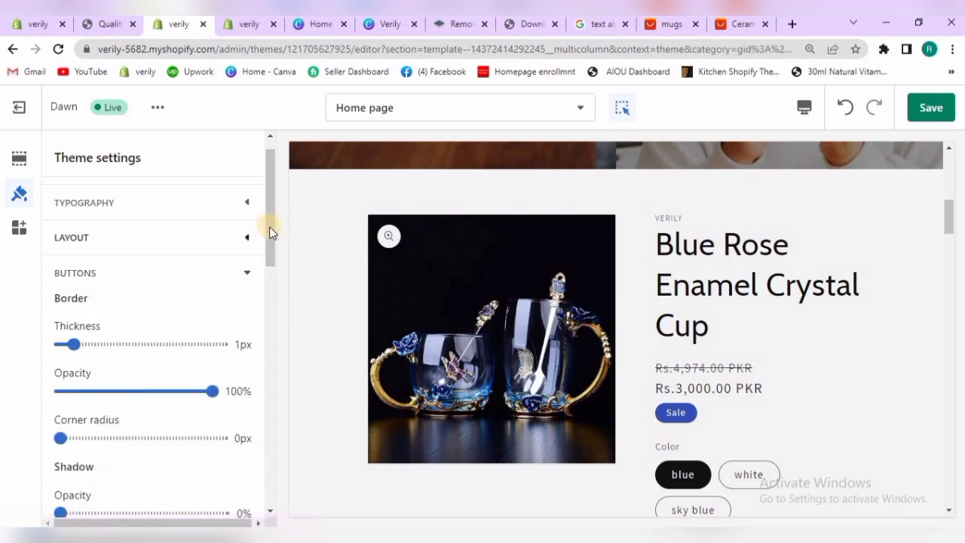
pyautogui.scroll(-1, 271, 243)
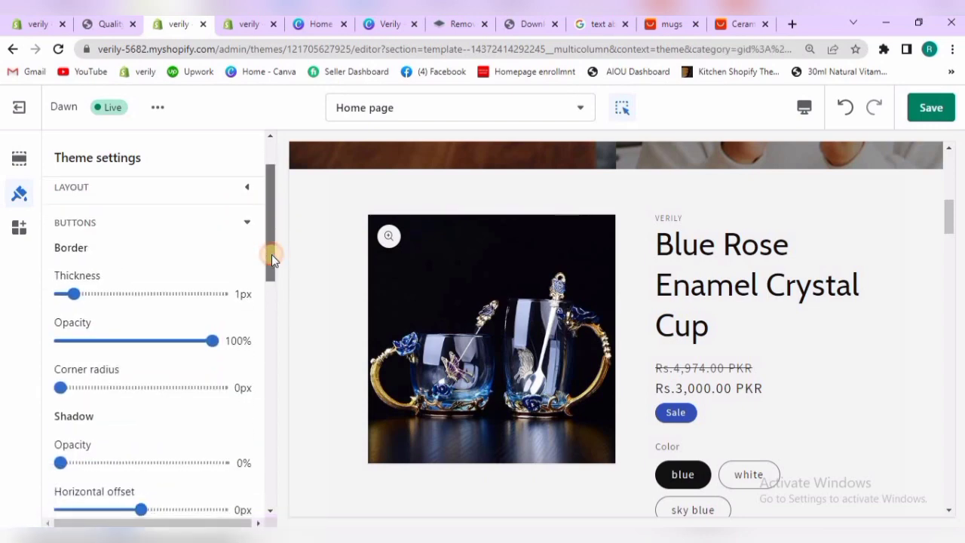
pyautogui.scroll(-1, 249, 267)
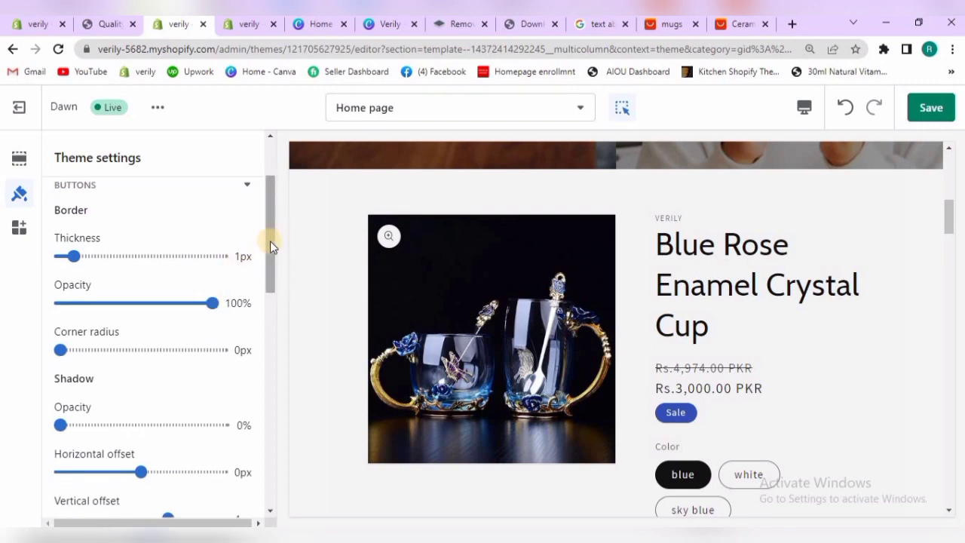
pyautogui.scroll(-2, 271, 269)
pyautogui.scroll(-3, 269, 287)
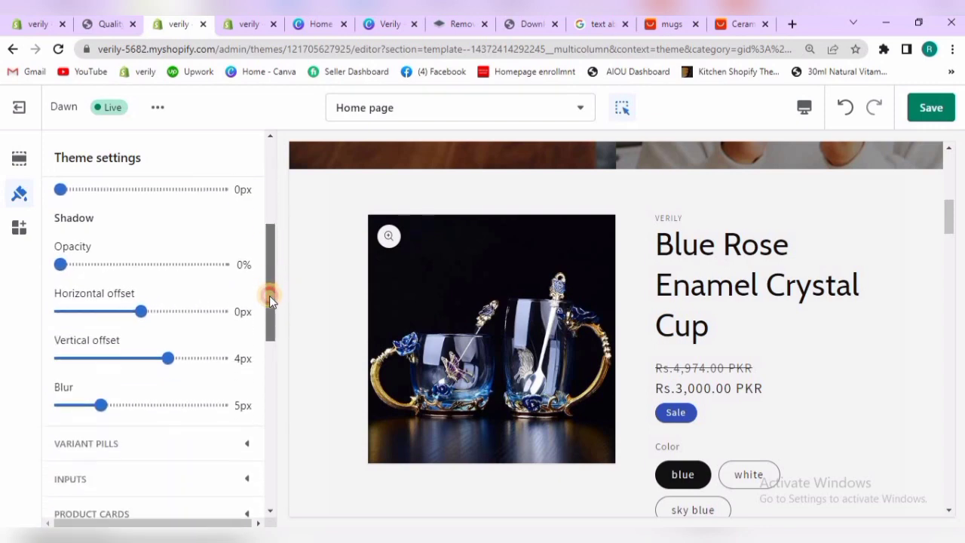
pyautogui.moveTo(269, 311); pyautogui.dragTo(276, 209)
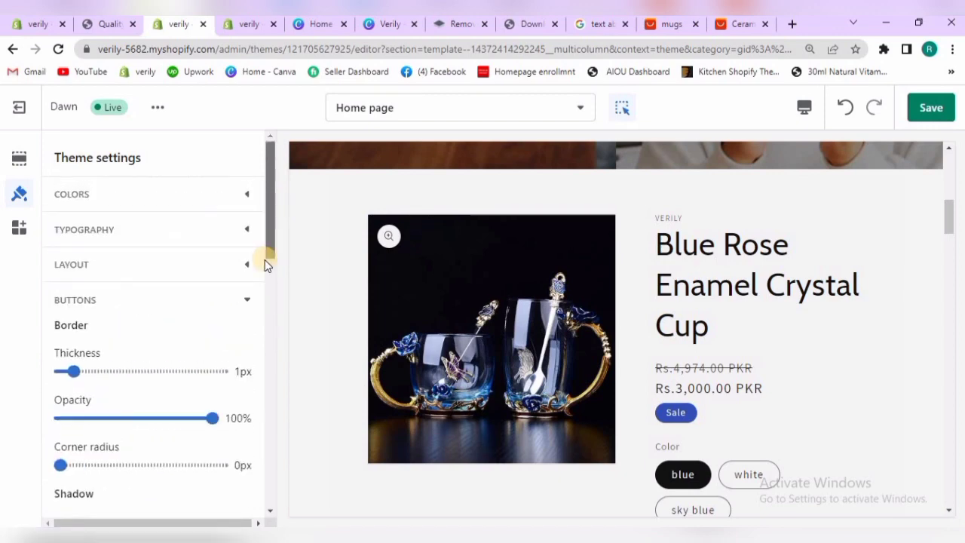
pyautogui.click(246, 301)
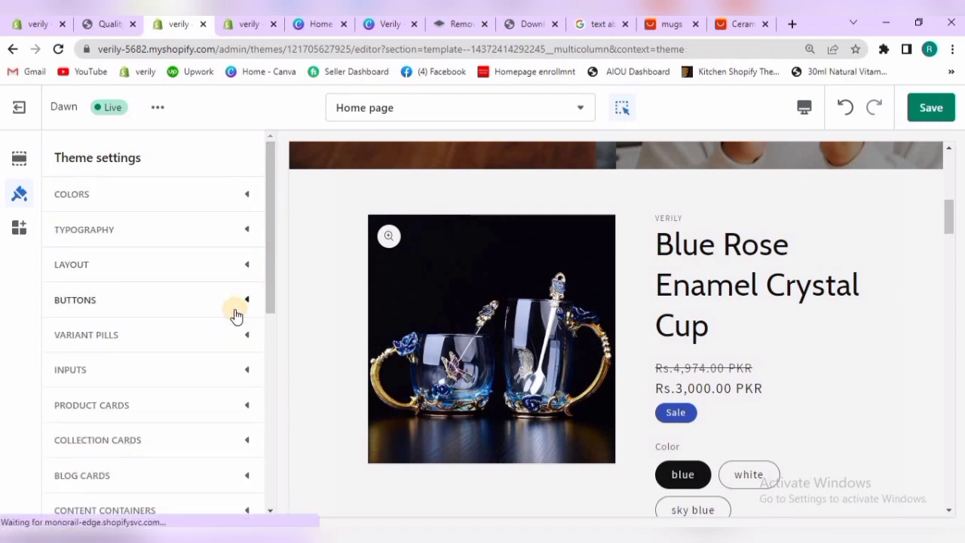
# Check the product card settings briefly and look through the remaining theme setting categories down to Theme style
pyautogui.click(225, 405)
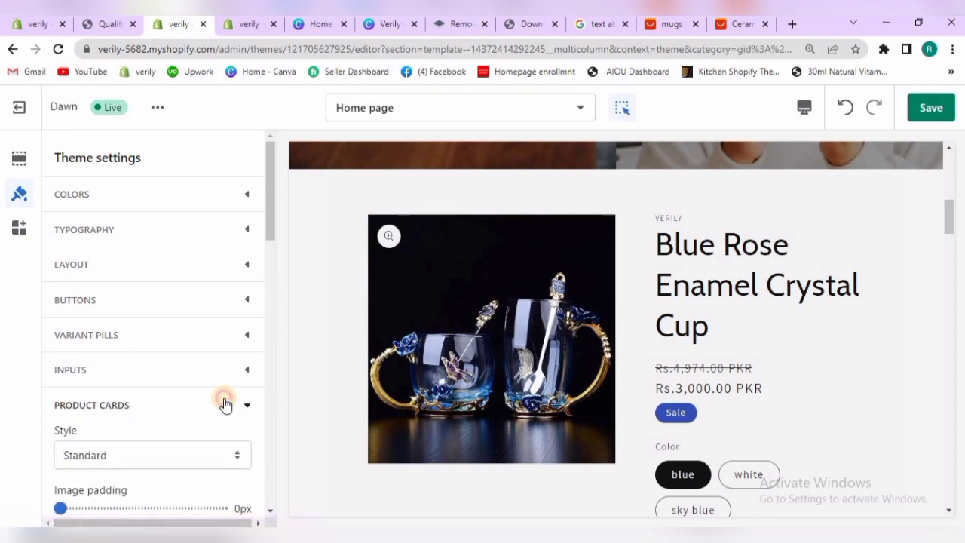
pyautogui.click(224, 403)
pyautogui.moveTo(271, 268); pyautogui.dragTo(269, 449)
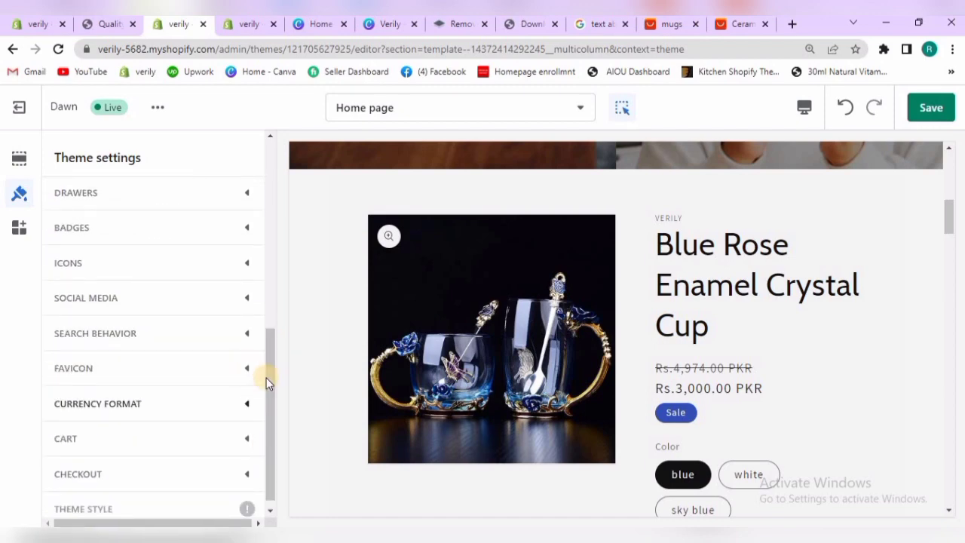
pyautogui.moveTo(268, 382); pyautogui.dragTo(269, 391)
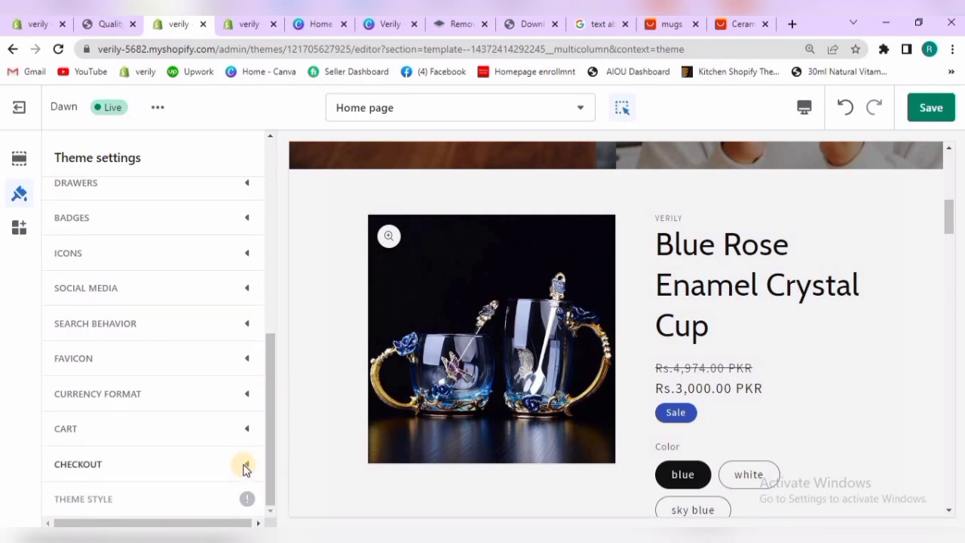
pyautogui.moveTo(247, 496)
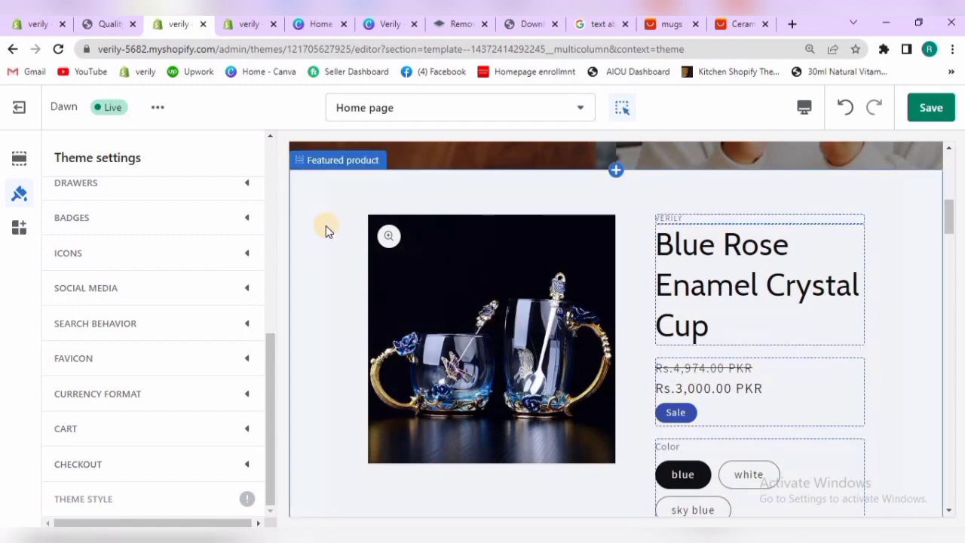
# Examine the theme's cart settings for cart type, vendor, cart note and drawer collection alongside the product's buy buttons
pyautogui.click(242, 428)
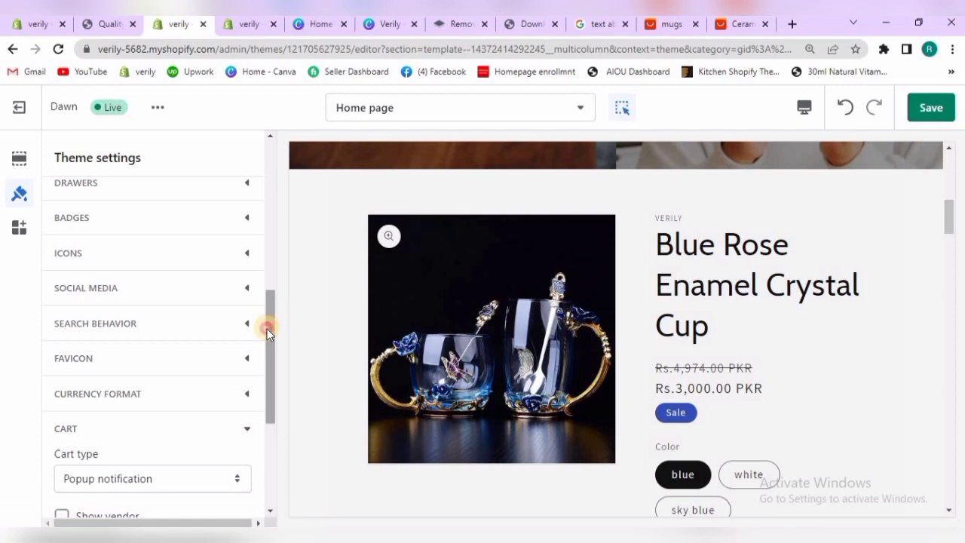
pyautogui.scroll(-1, 267, 409)
pyautogui.scroll(-3, 267, 410)
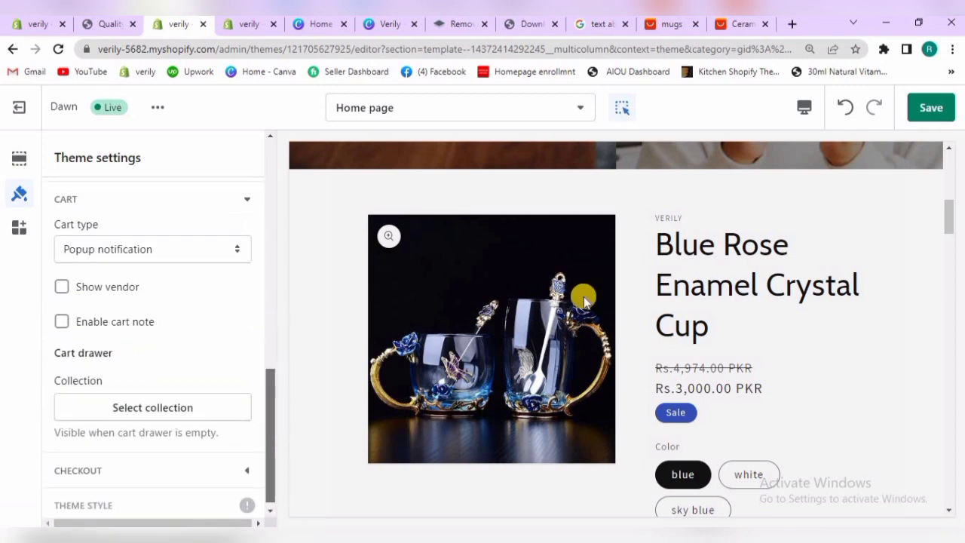
pyautogui.moveTo(953, 219); pyautogui.dragTo(948, 252)
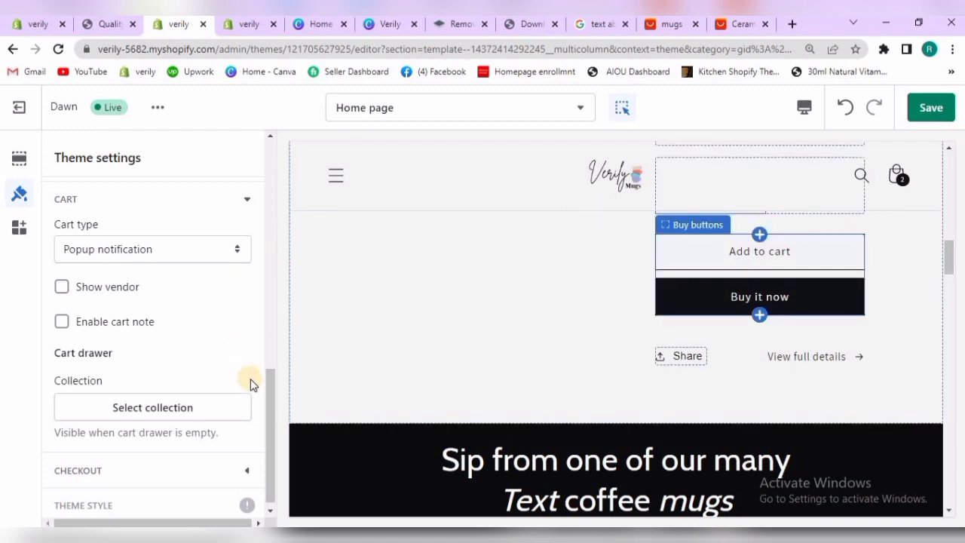
pyautogui.scroll(3, 269, 392)
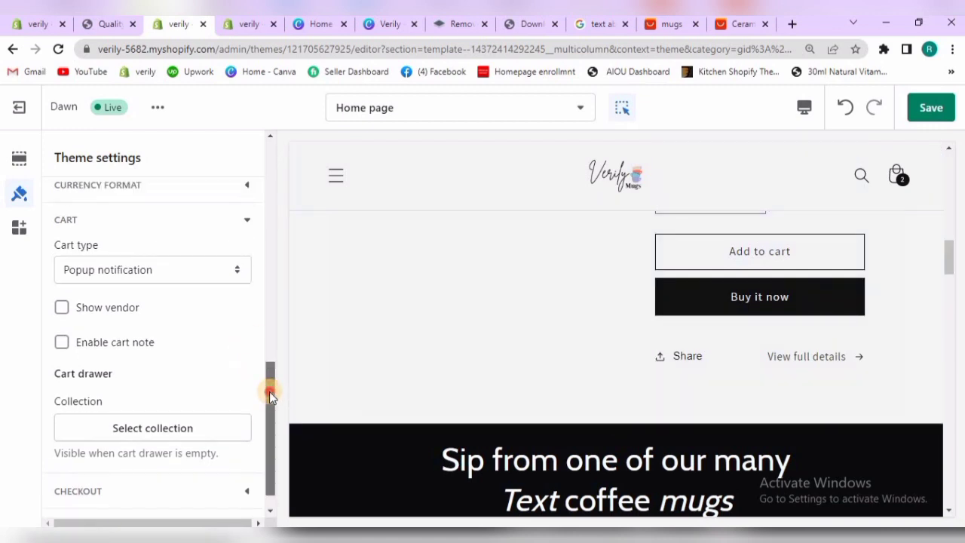
pyautogui.scroll(-1, 276, 345)
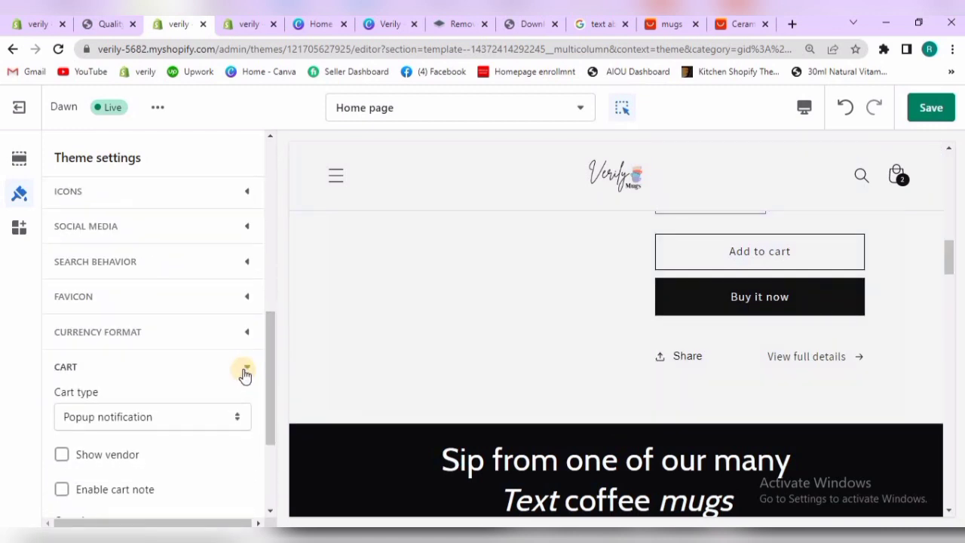
pyautogui.click(245, 369)
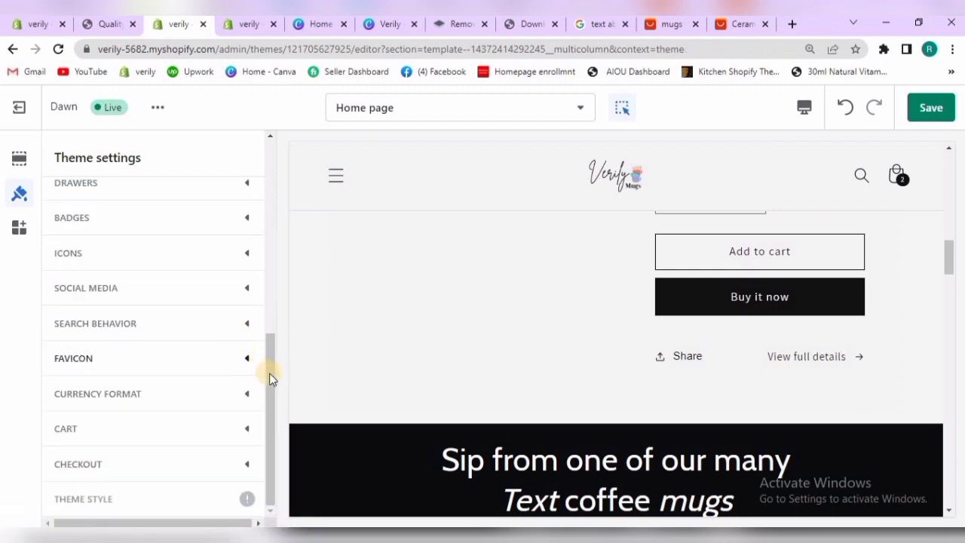
# Look through the theme setting categories again and open the favicon image settings
pyautogui.moveTo(269, 379); pyautogui.dragTo(261, 158)
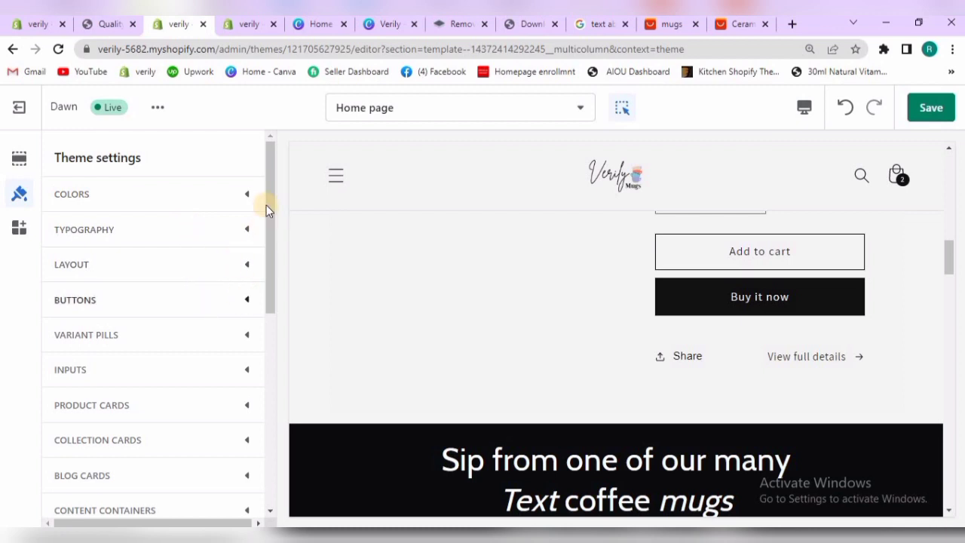
pyautogui.moveTo(270, 215); pyautogui.dragTo(266, 408)
pyautogui.click(207, 359)
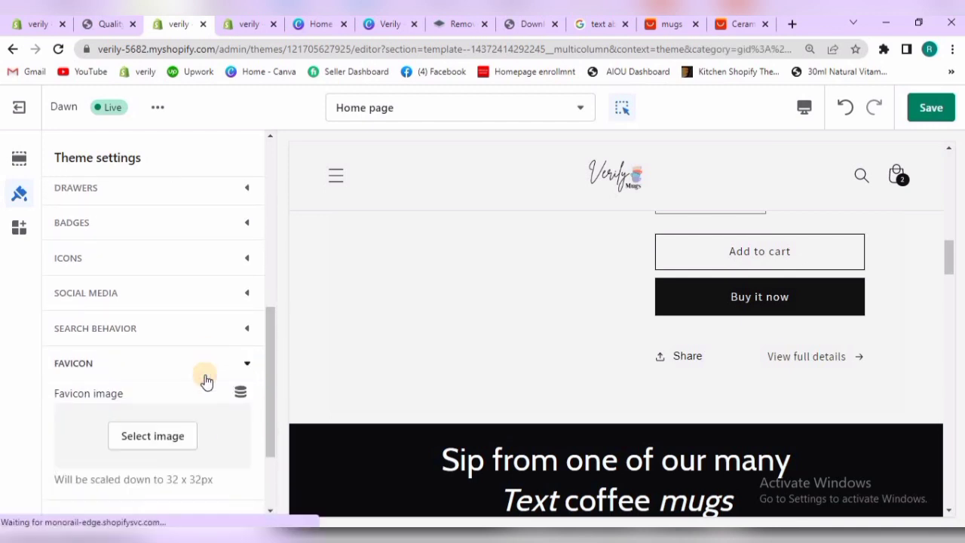
pyautogui.moveTo(267, 382); pyautogui.dragTo(267, 400)
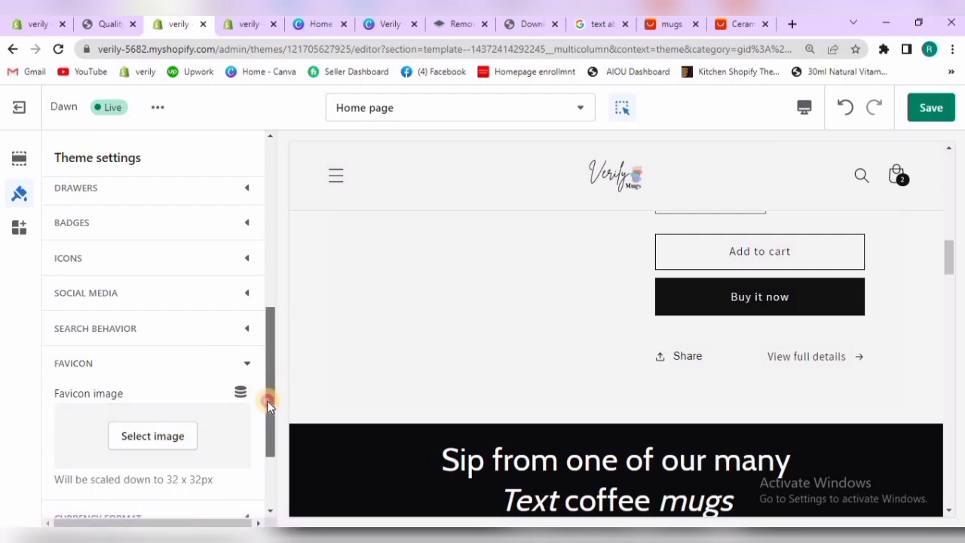
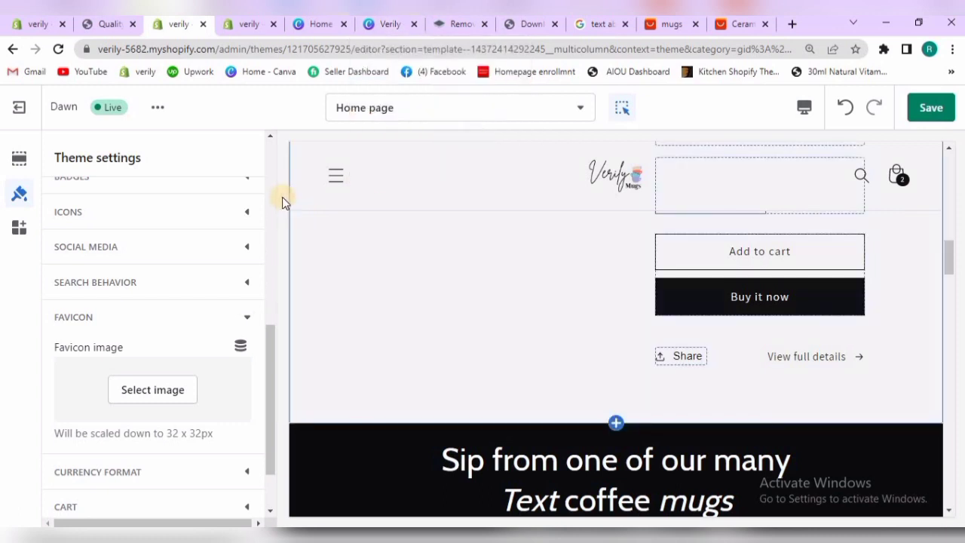
# Set the favicon image to the large Verily Mugs logo with transparent background from the image library
pyautogui.click(170, 392)
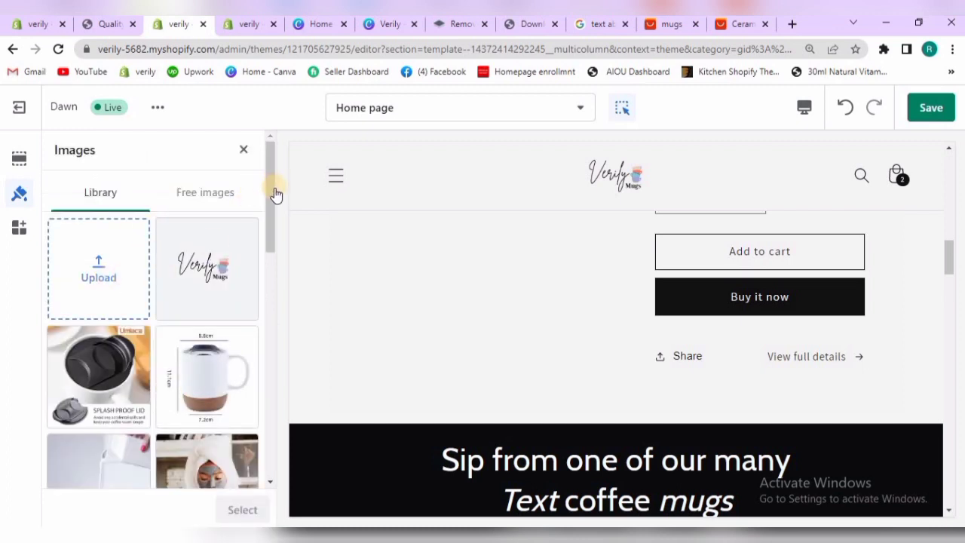
pyautogui.moveTo(269, 201); pyautogui.dragTo(270, 296)
pyautogui.scroll(-3, 267, 291)
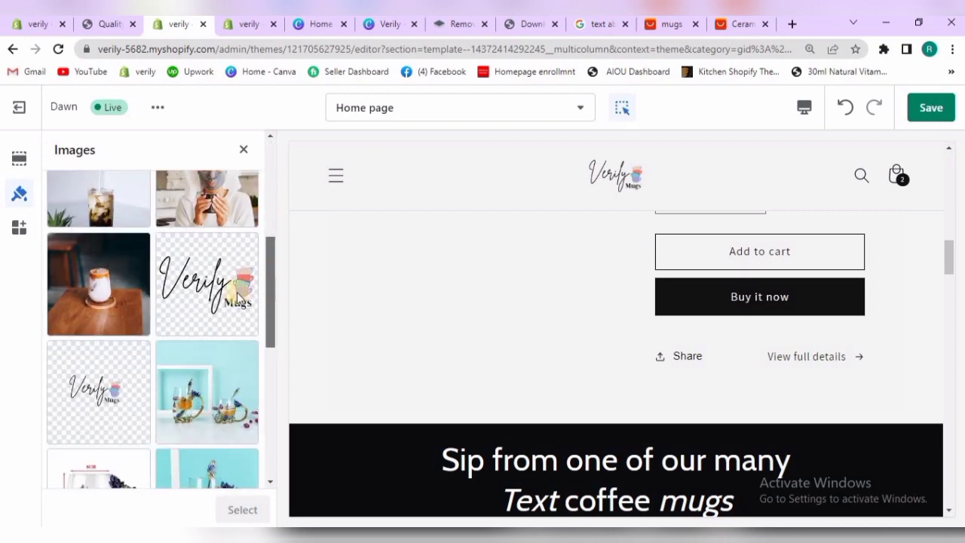
pyautogui.click(238, 298)
pyautogui.click(239, 507)
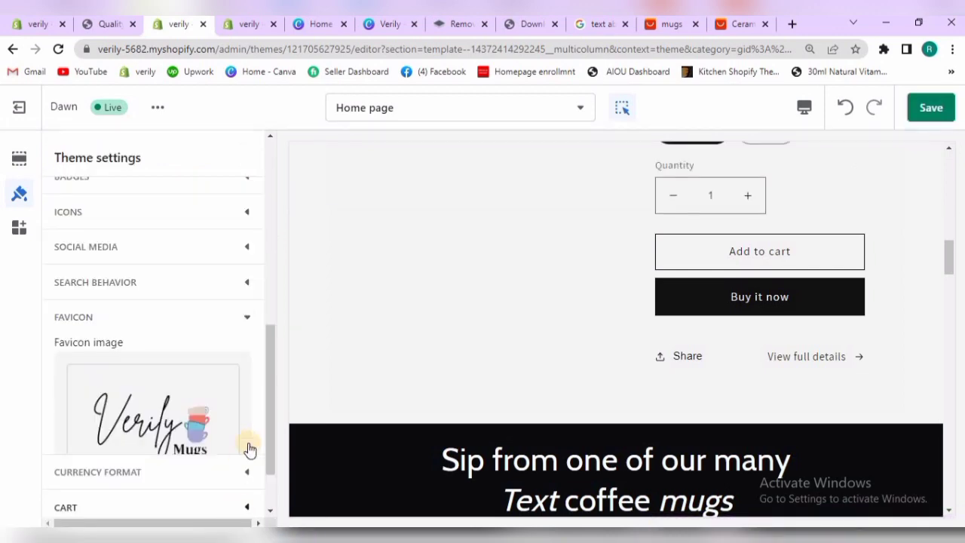
# Close the favicon settings and save the theme changes
pyautogui.moveTo(269, 457); pyautogui.dragTo(270, 490)
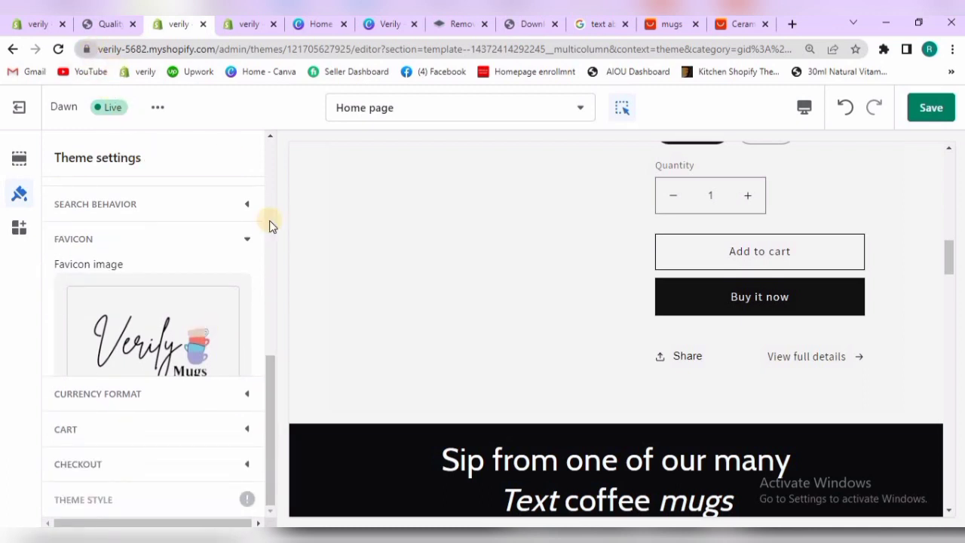
pyautogui.click(268, 391)
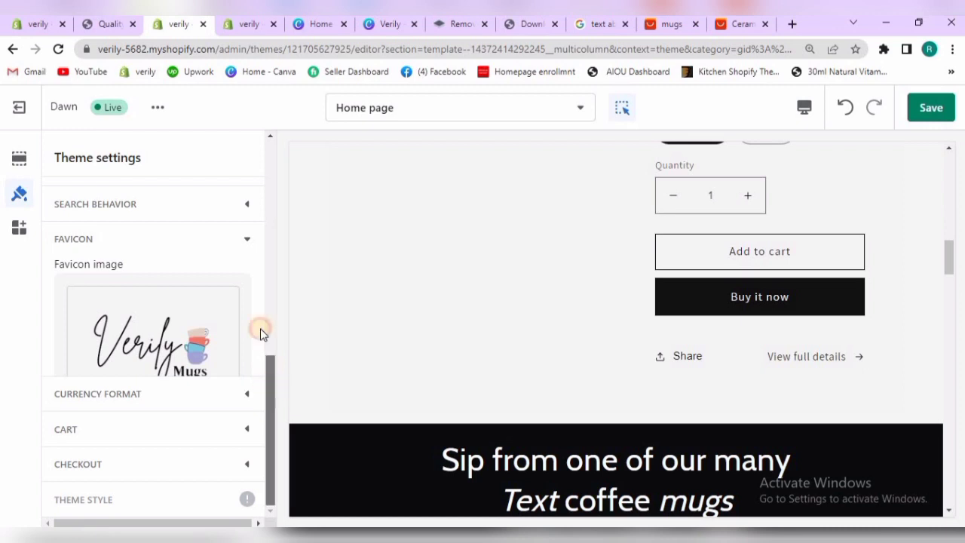
pyautogui.click(248, 242)
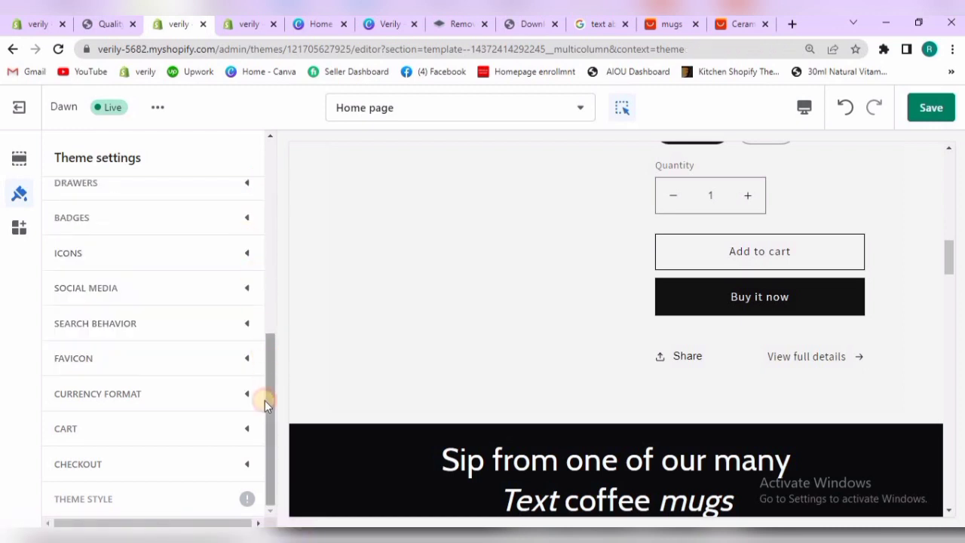
pyautogui.moveTo(265, 401); pyautogui.dragTo(264, 134)
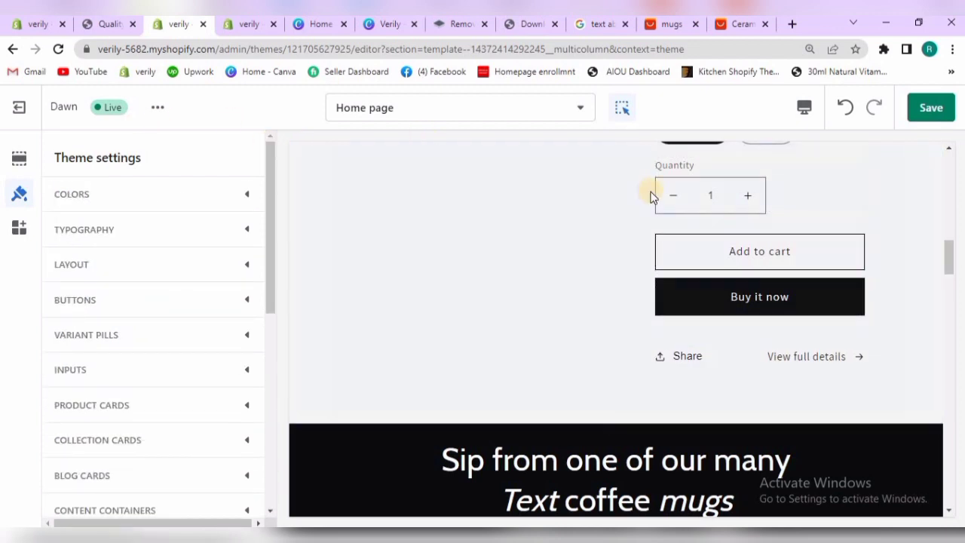
pyautogui.click(917, 111)
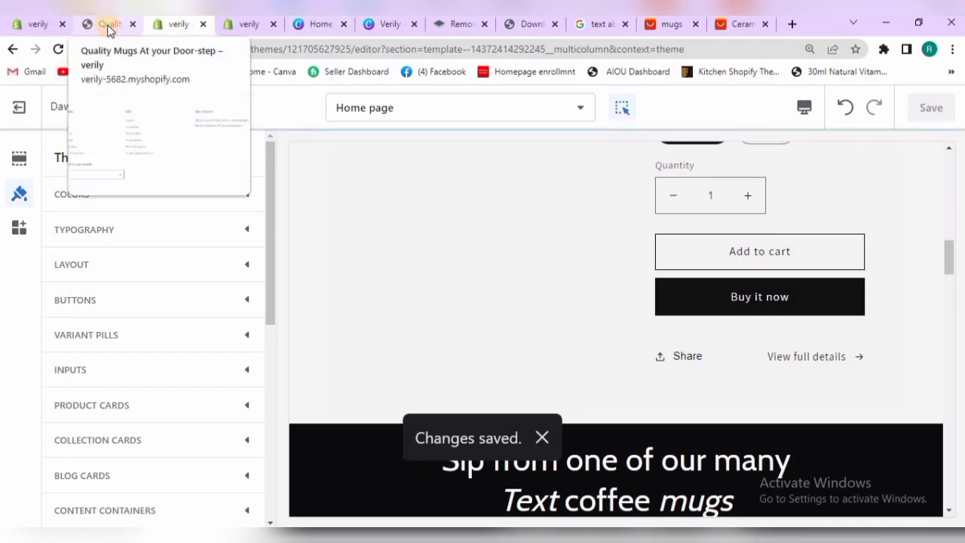
# Switch to the live storefront, reload it and review the home page from the footer up to the header
pyautogui.click(107, 28)
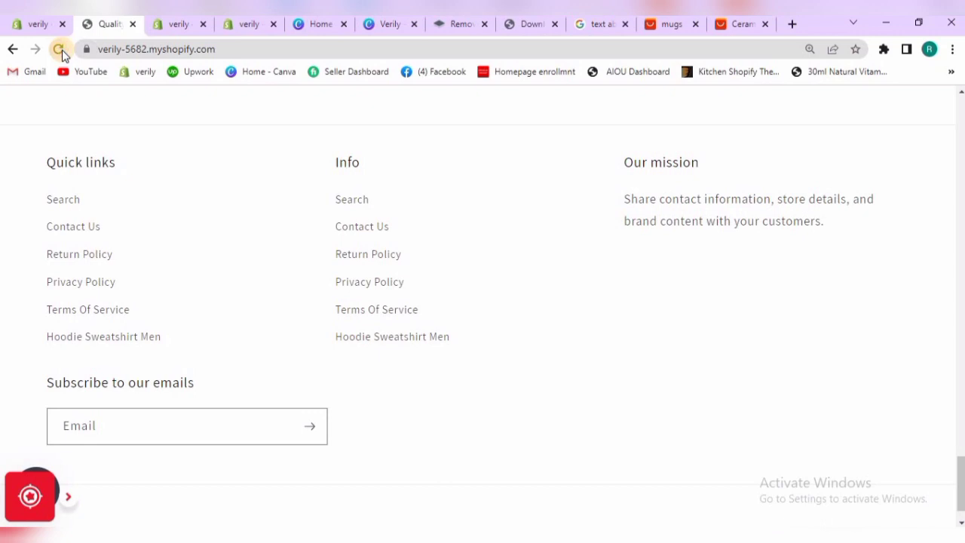
pyautogui.click(62, 51)
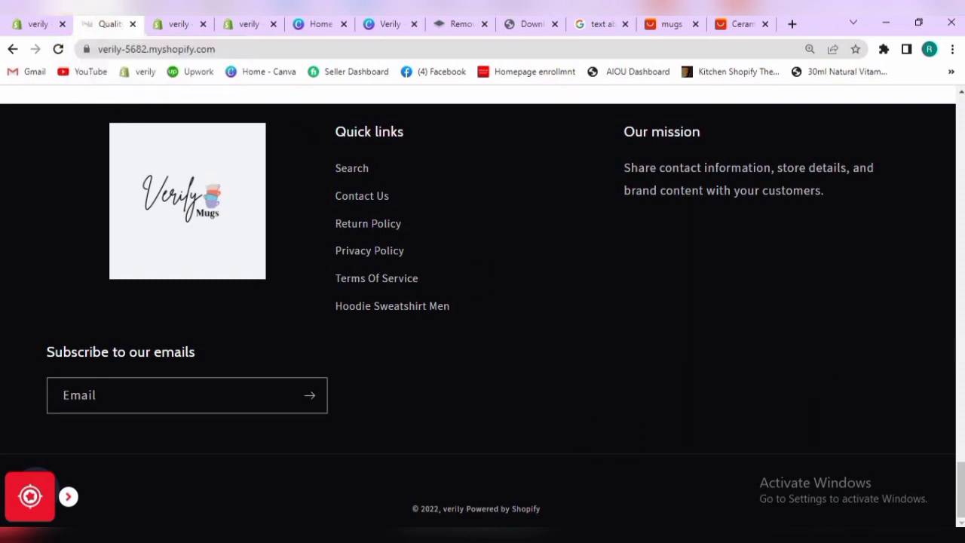
pyautogui.moveTo(960, 494); pyautogui.dragTo(959, 322)
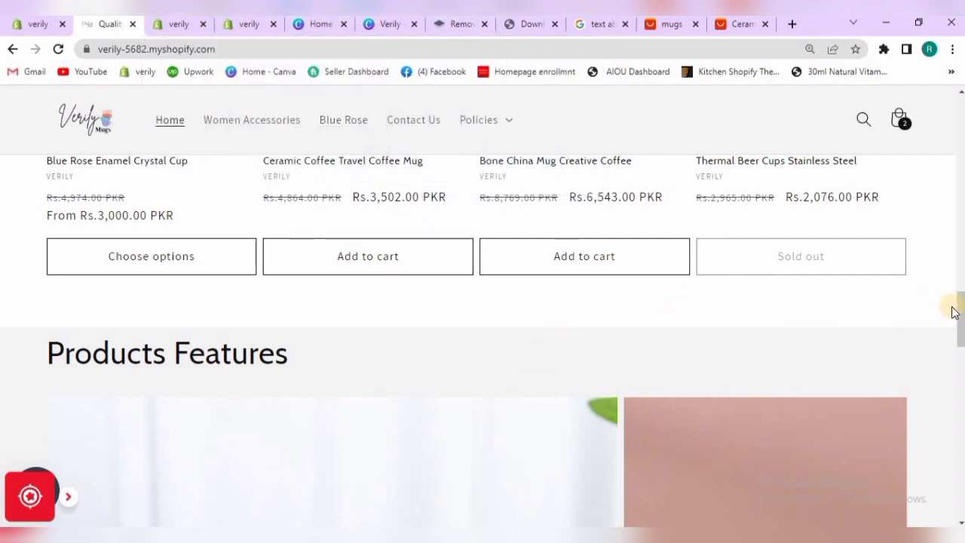
pyautogui.moveTo(960, 312); pyautogui.dragTo(910, 29)
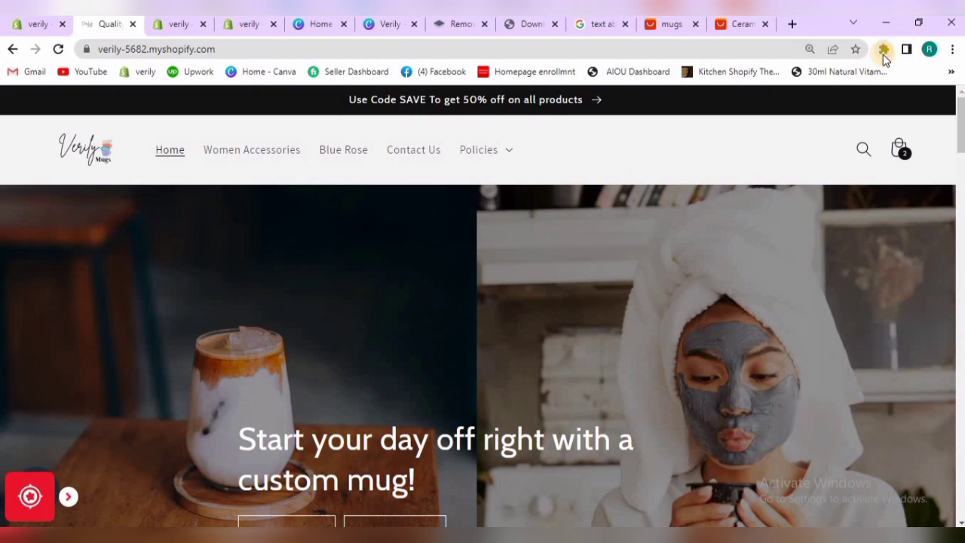
# Capture the whole home page with the GoFullPage extension, download the capture as a PNG image and close it
pyautogui.click(883, 49)
pyautogui.click(744, 265)
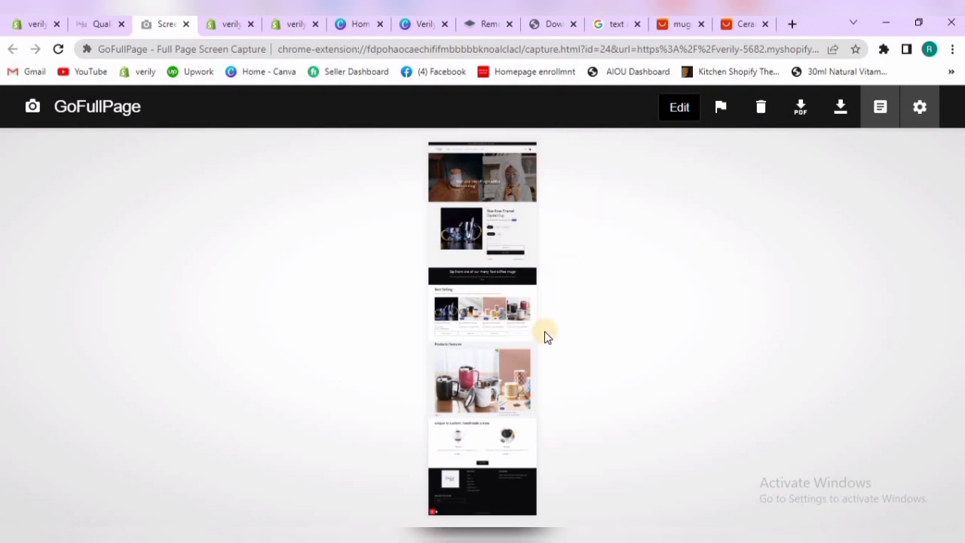
pyautogui.click(841, 106)
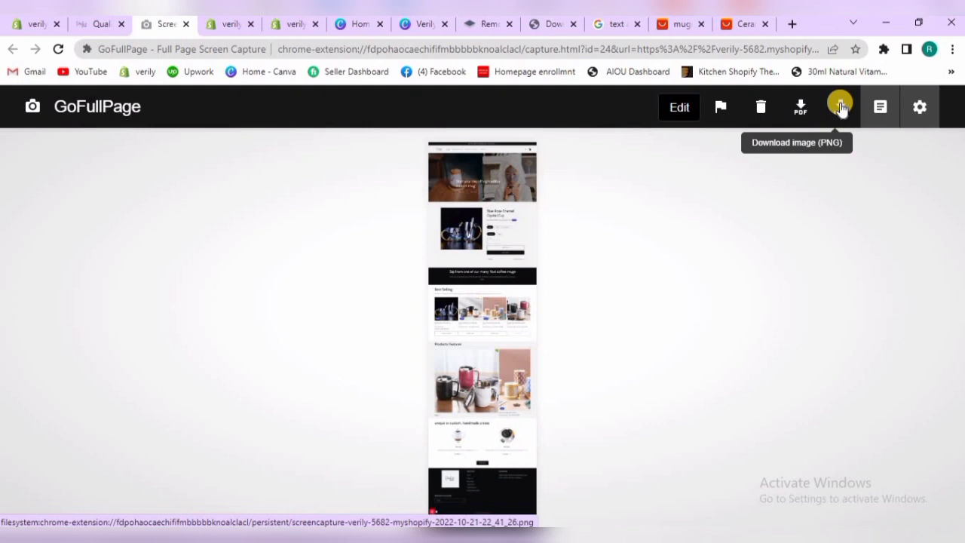
pyautogui.click(840, 106)
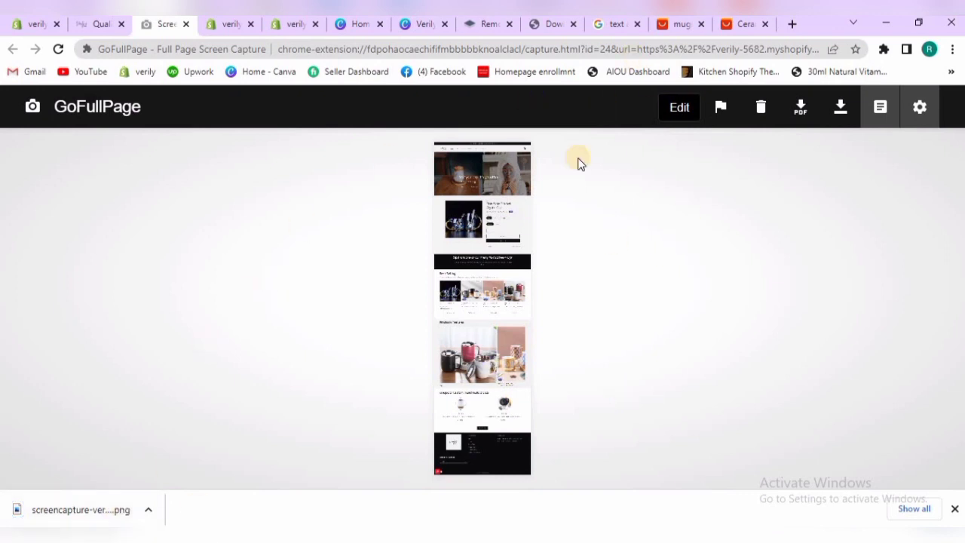
pyautogui.click(186, 23)
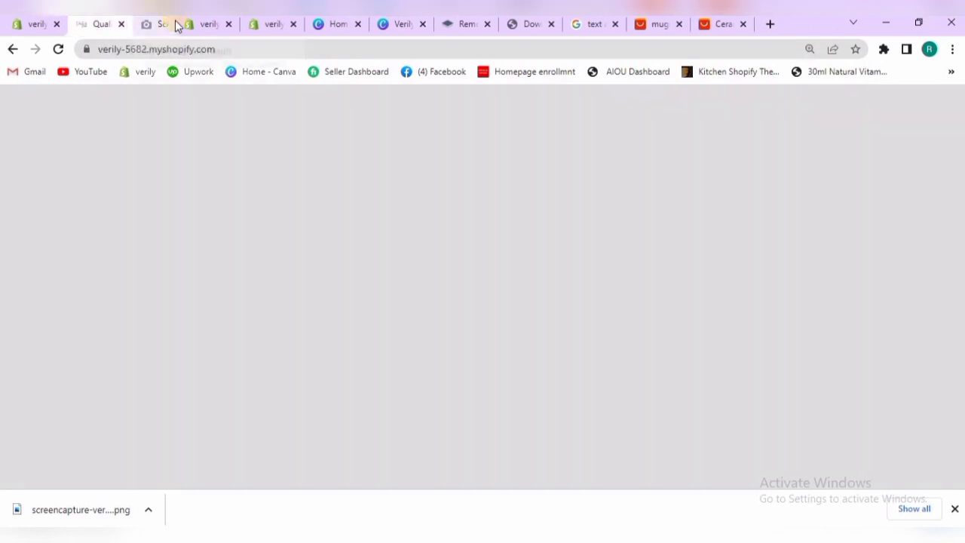
# Return to the Dawn theme editor and exit it to the store's Themes page
pyautogui.click(162, 24)
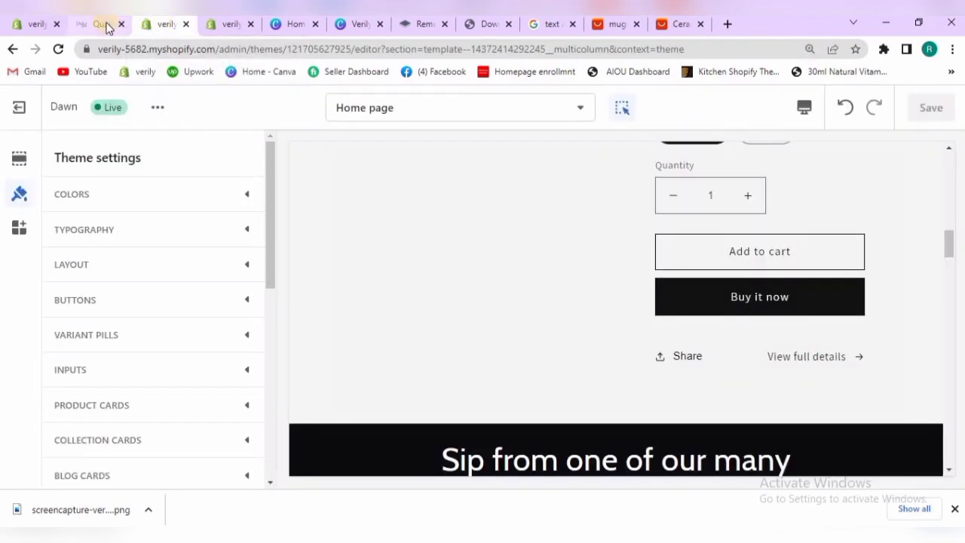
pyautogui.click(89, 25)
pyautogui.click(161, 22)
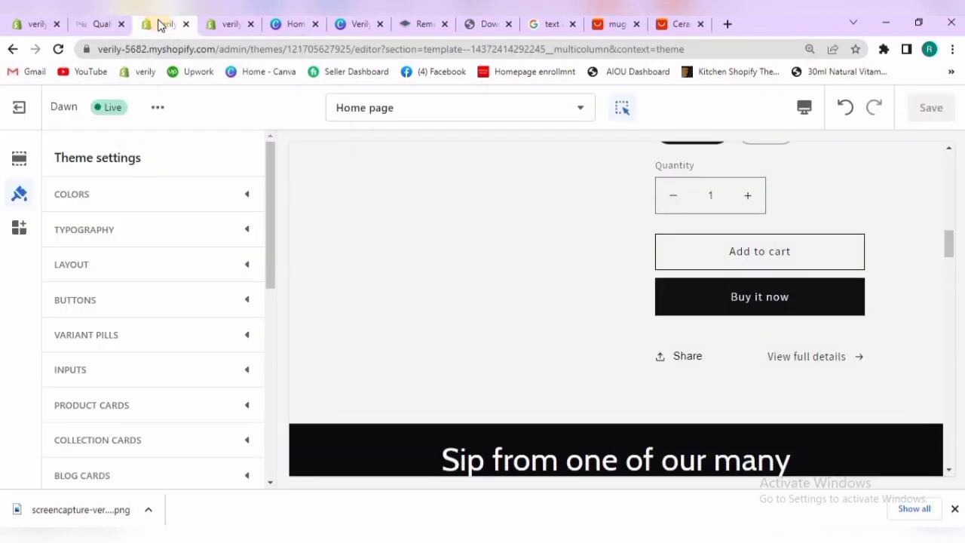
pyautogui.click(19, 108)
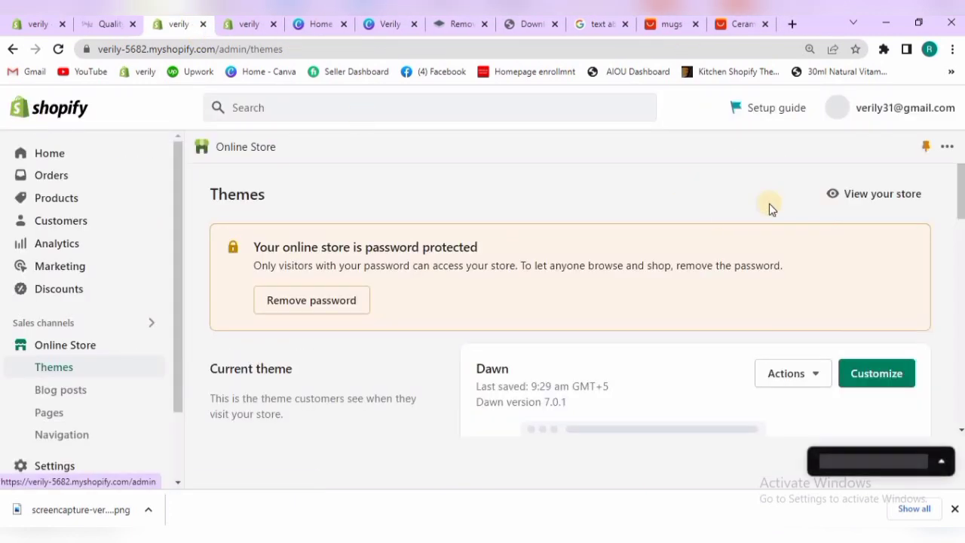
# Examine the actions available for the current Dawn theme, such as preview, rename, duplicate and download
pyautogui.moveTo(960, 183); pyautogui.dragTo(960, 208)
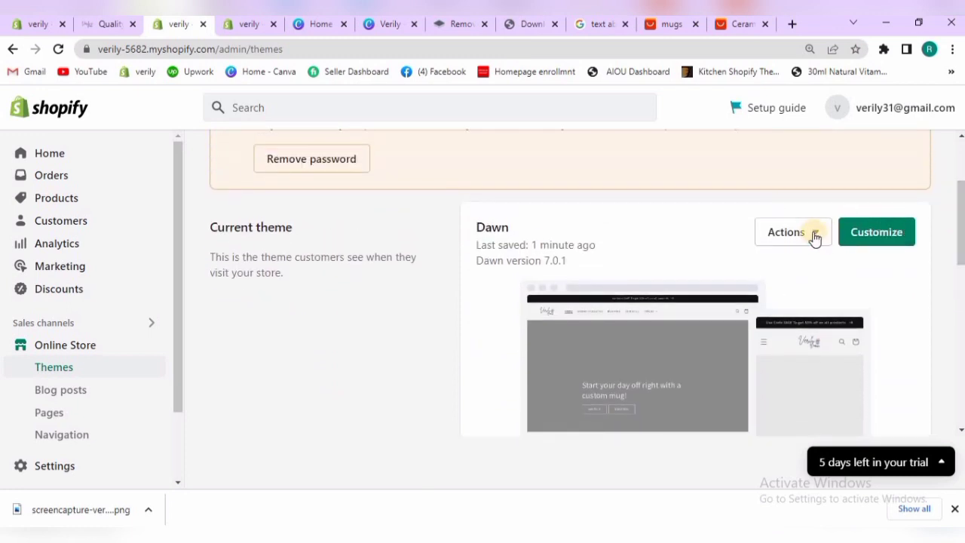
pyautogui.click(814, 233)
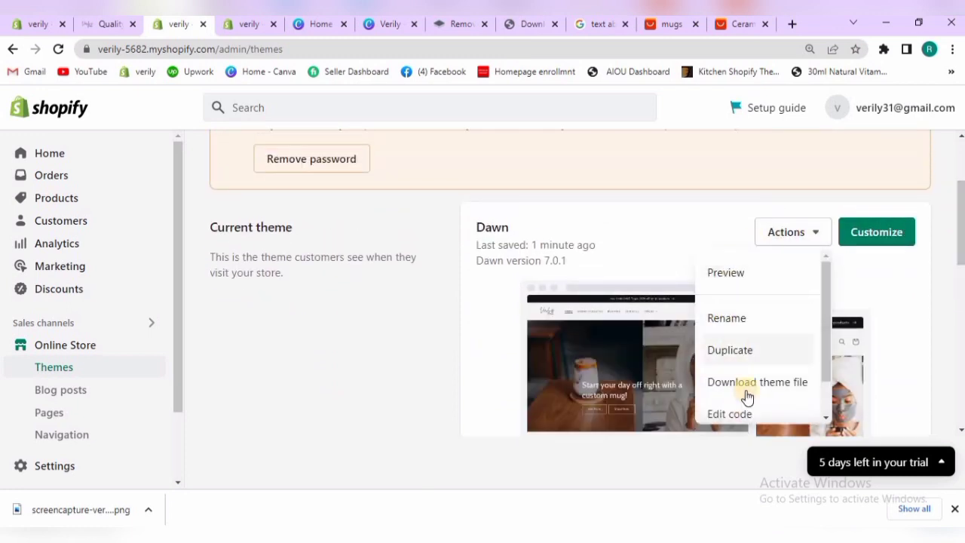
pyautogui.moveTo(825, 312); pyautogui.dragTo(819, 277)
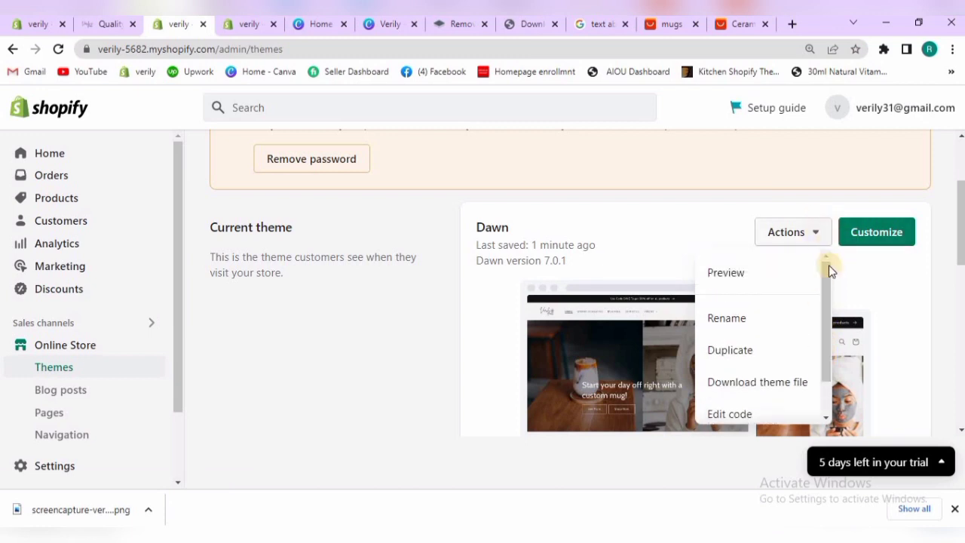
pyautogui.click(811, 232)
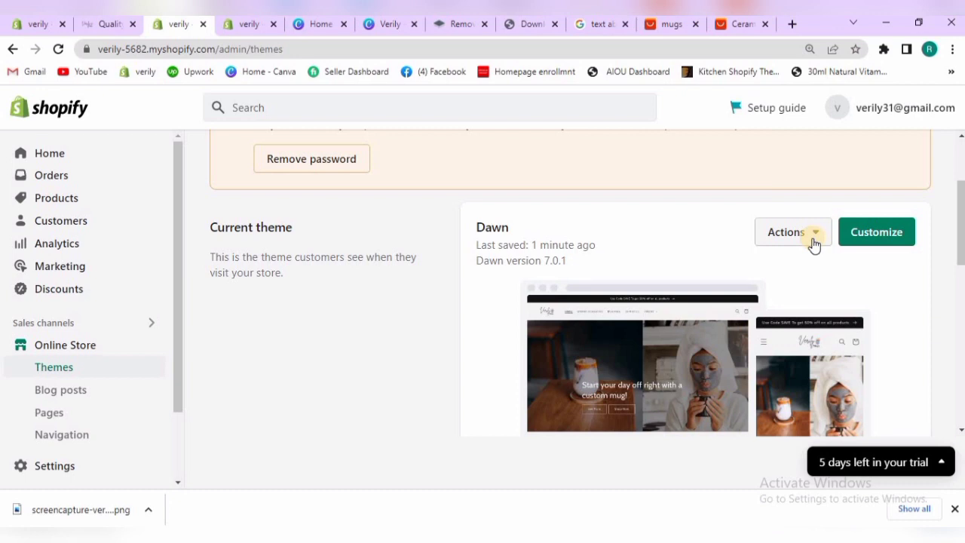
pyautogui.click(812, 242)
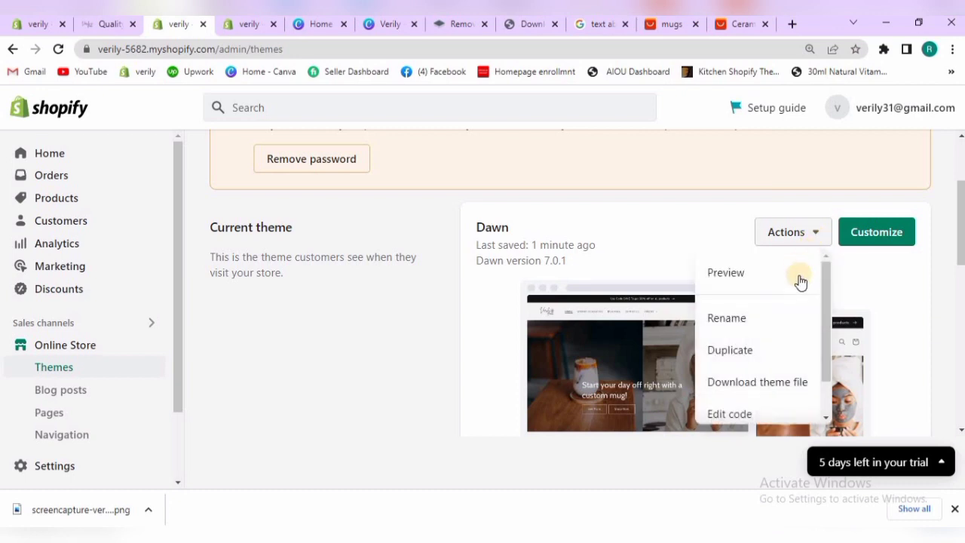
pyautogui.moveTo(823, 316); pyautogui.dragTo(823, 272)
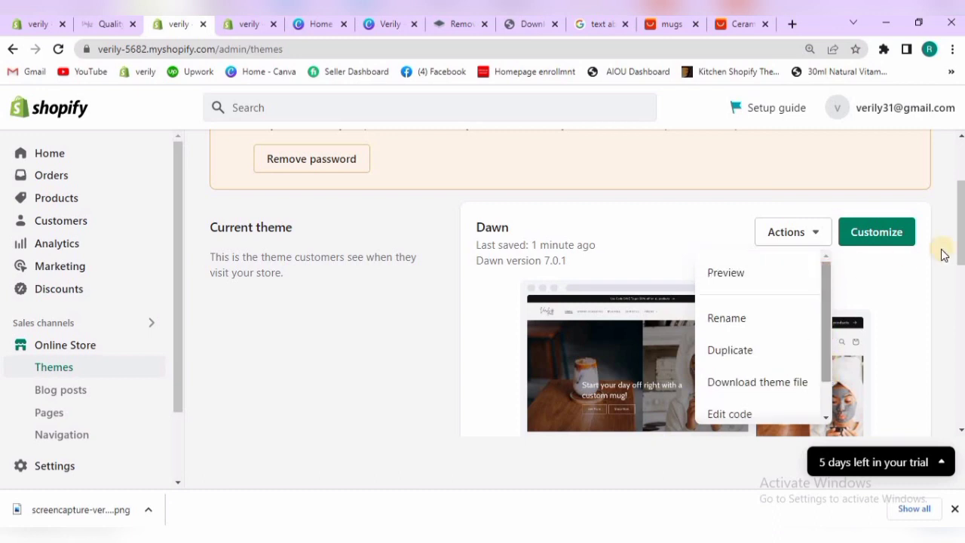
# Examine the actions available for the Debut theme in the theme library, including publishing
pyautogui.scroll(-2, 949, 345)
pyautogui.scroll(-3, 950, 345)
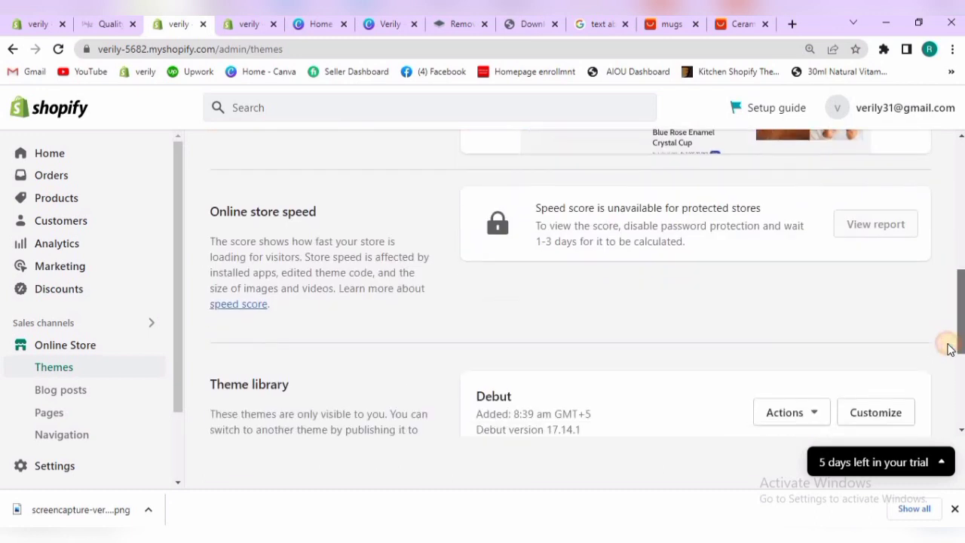
pyautogui.click(809, 402)
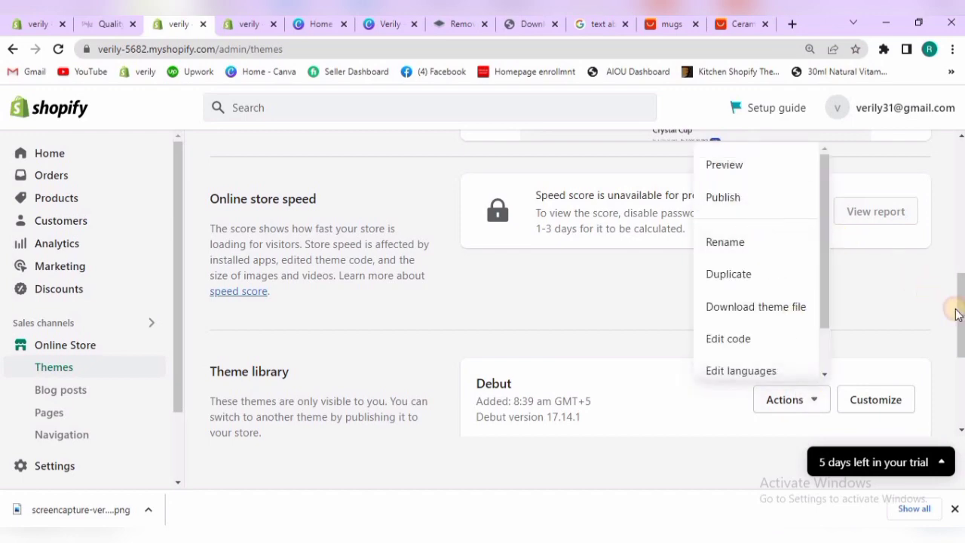
pyautogui.moveTo(957, 308); pyautogui.dragTo(952, 243)
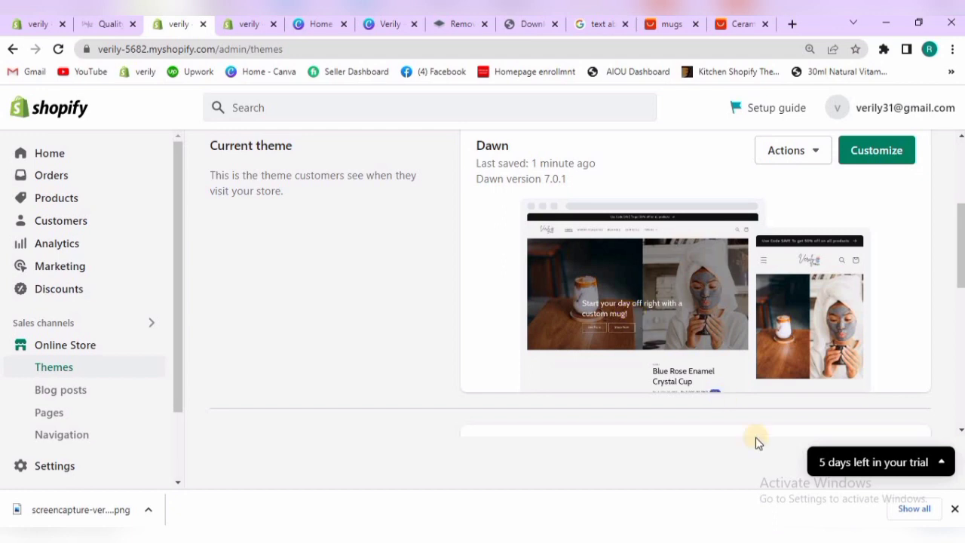
# Dismiss the downloads bar and look over the Online Store navigation entries and the start of the Themes page
pyautogui.click(953, 509)
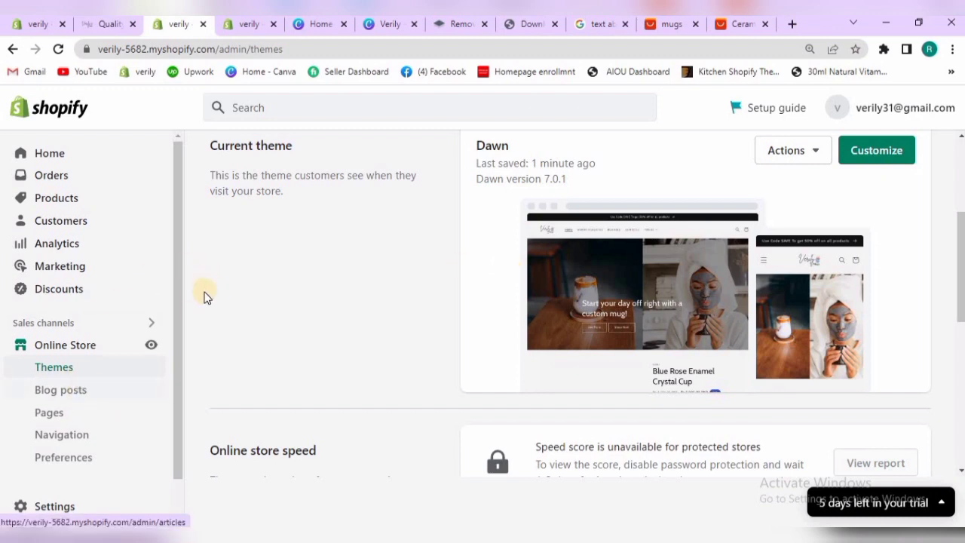
pyautogui.scroll(-1, 170, 415)
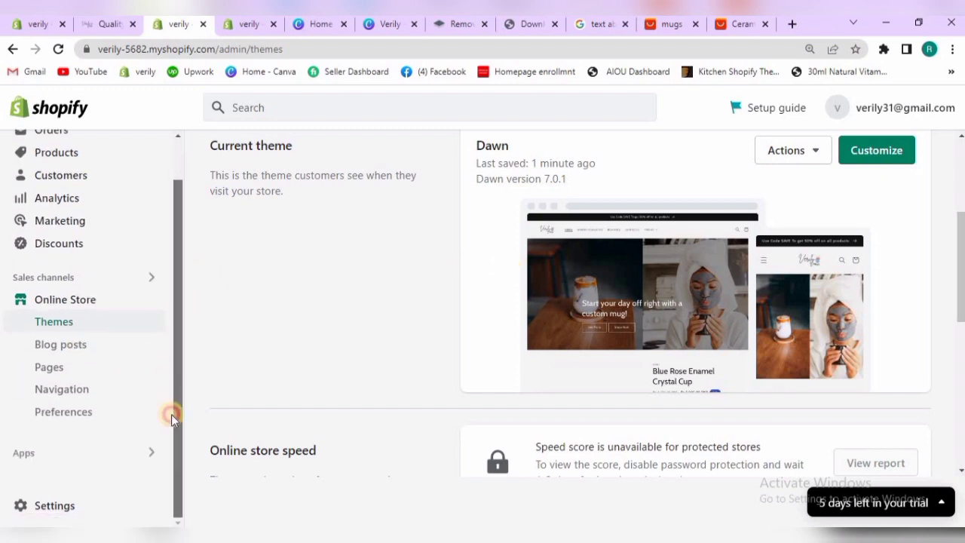
pyautogui.scroll(1, 173, 263)
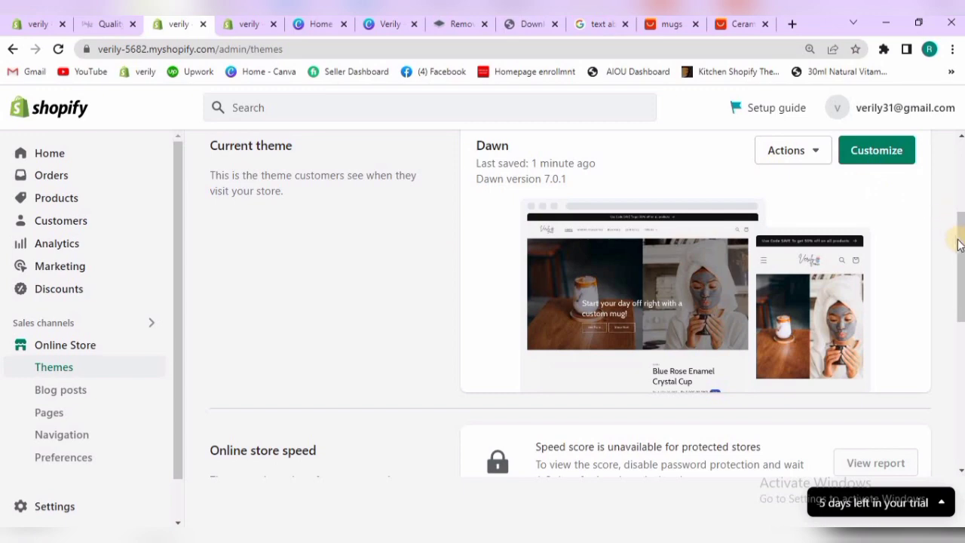
pyautogui.click(960, 172)
pyautogui.moveTo(960, 177)
pyautogui.mouseDown()
pyautogui.moveTo(957, 335)
pyautogui.moveTo(949, 278)
pyautogui.moveTo(960, 349)
pyautogui.moveTo(951, 291)
pyautogui.moveTo(960, 303)
pyautogui.moveTo(958, 173)
pyautogui.mouseUp()
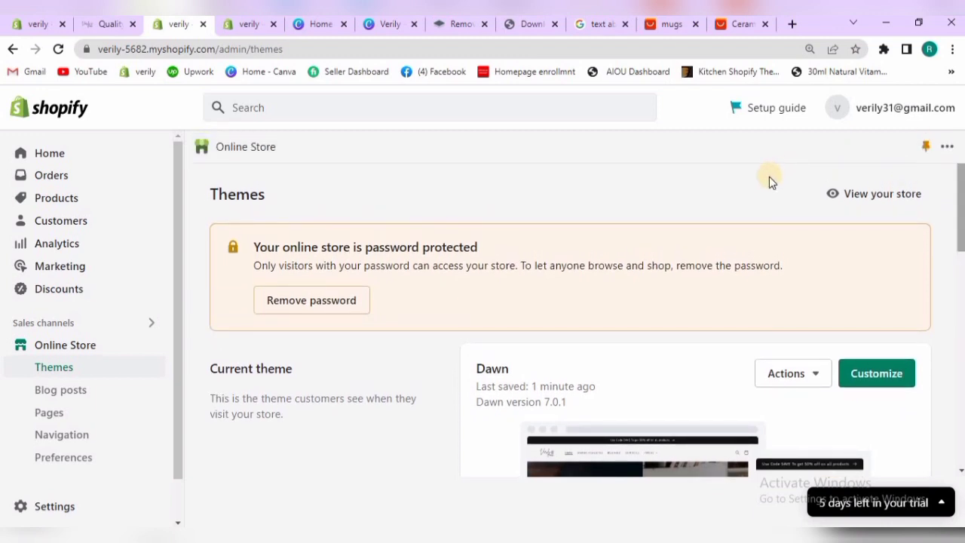